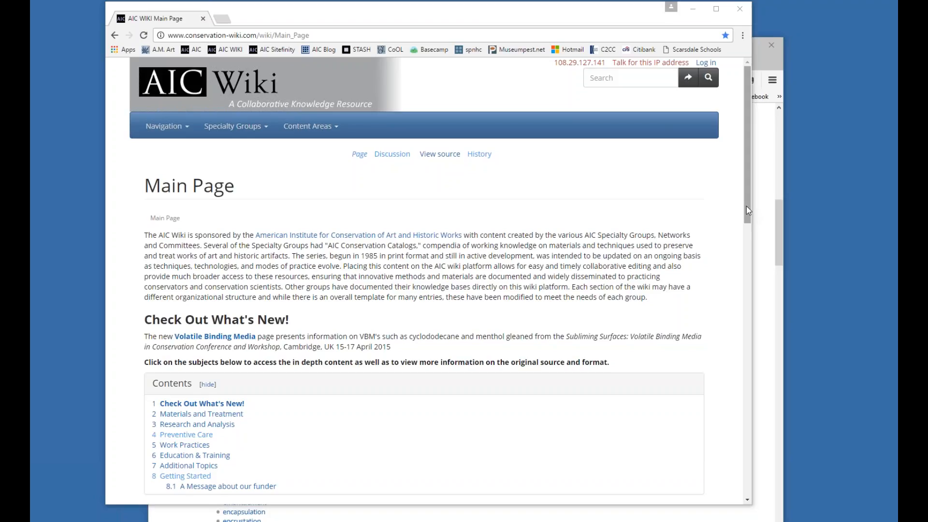
Switch to the logged-in browser window showing Lexicon Terms and open the wiki's Main Page there.
{"action": "left_click_drag", "start_coordinate": [746, 204], "coordinate": [746, 179]}
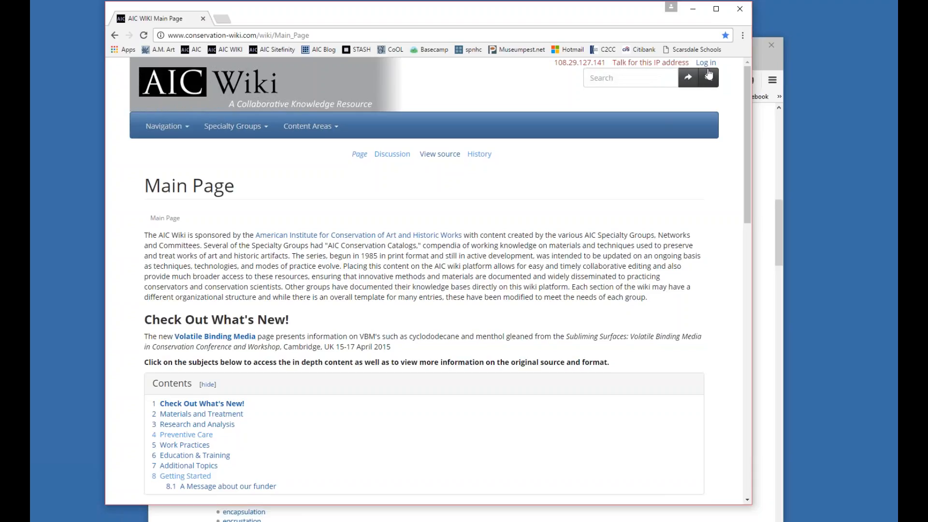
{"action": "left_click", "coordinate": [775, 412]}
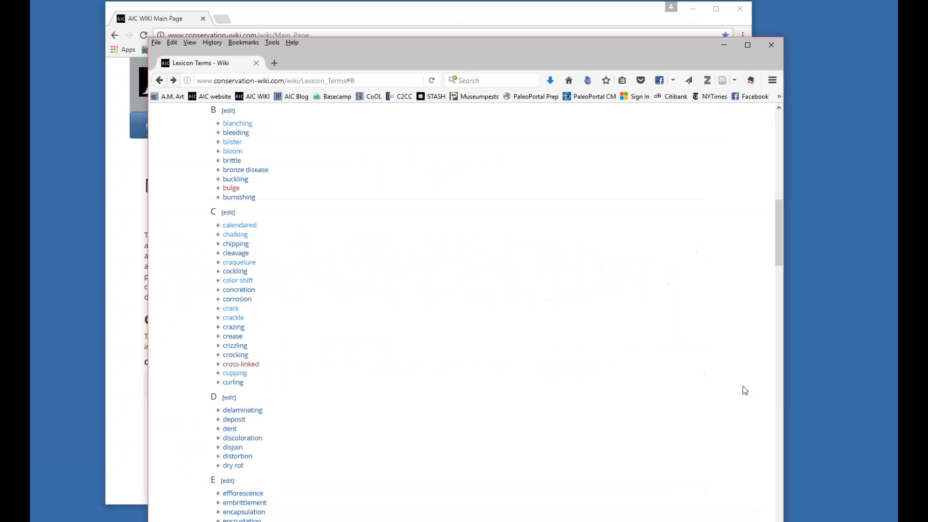
{"action": "scroll", "coordinate": [616, 304], "scroll_direction": "up", "scroll_amount": 10}
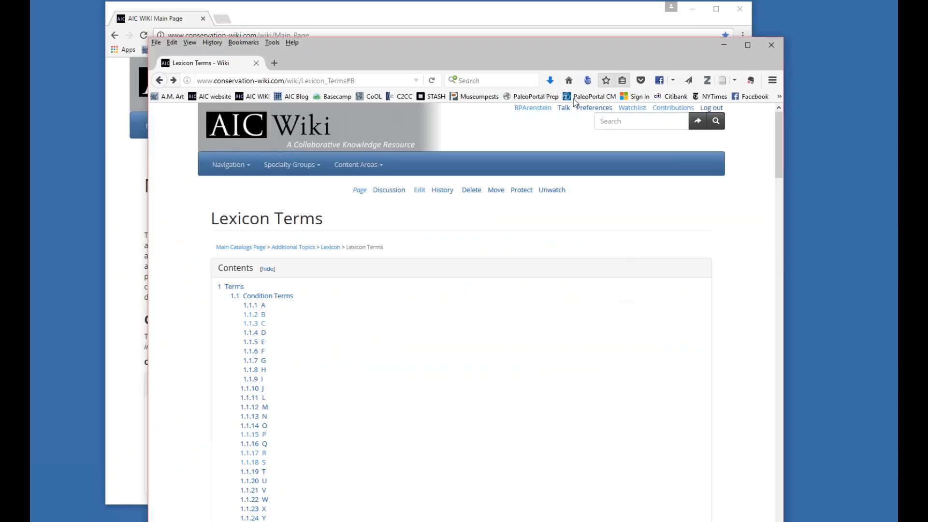
{"action": "left_click", "coordinate": [532, 108]}
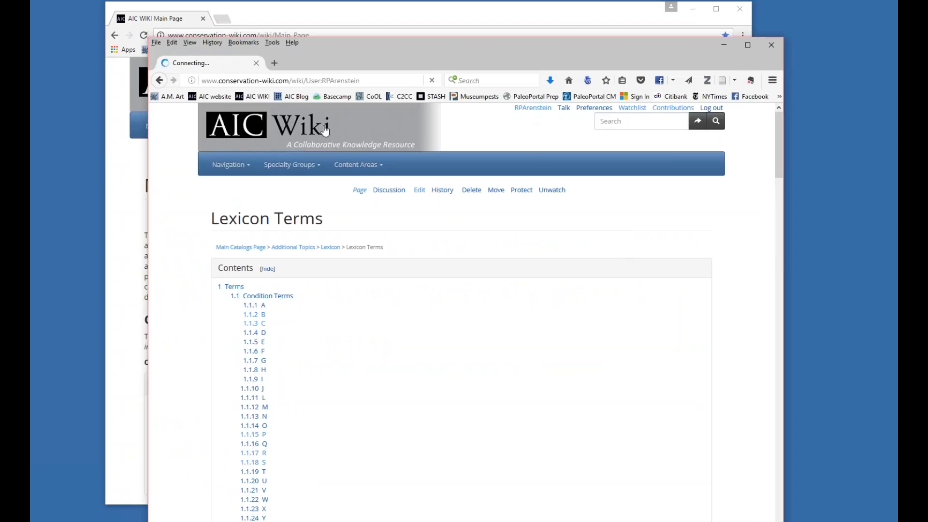
{"action": "left_click", "coordinate": [286, 126]}
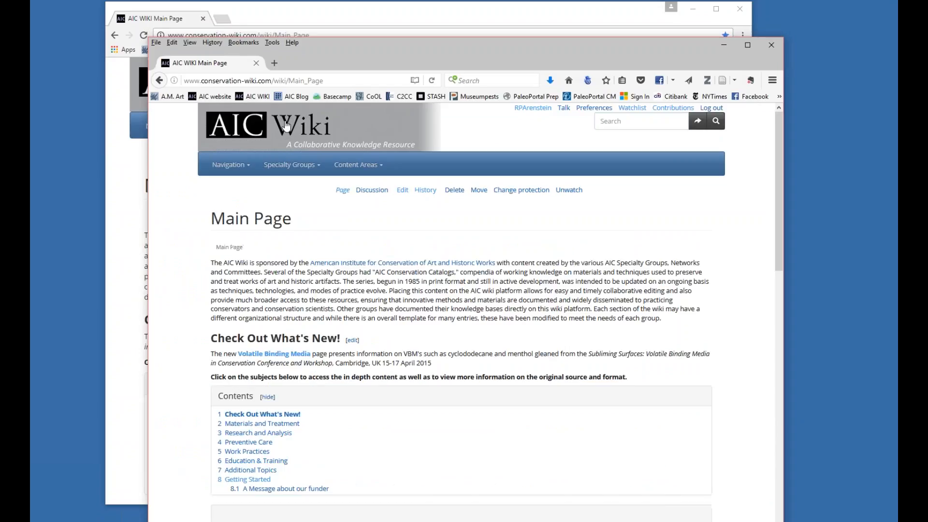
Move the logged-in window aside to compare its Main Page header with the logged-out window's, and put it back over that window.
{"action": "left_click_drag", "start_coordinate": [410, 56], "coordinate": [388, 30]}
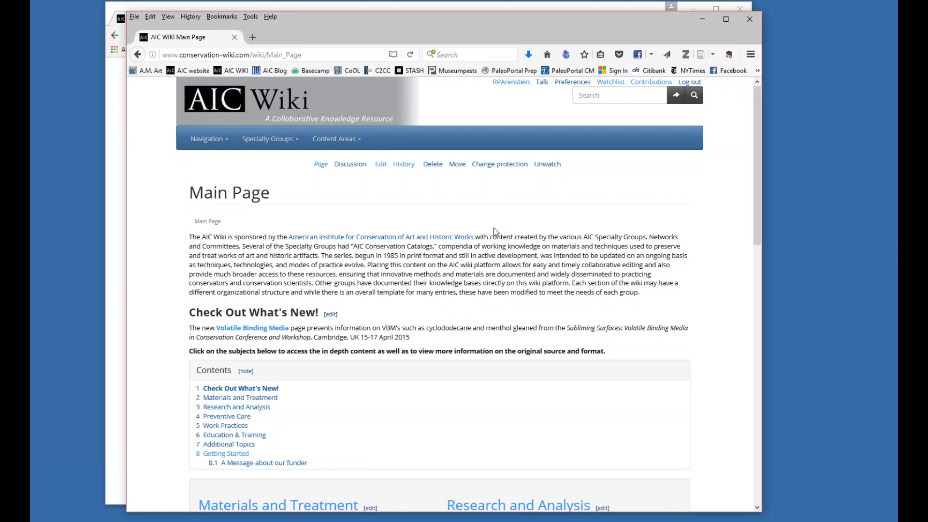
{"action": "left_click_drag", "start_coordinate": [491, 34], "coordinate": [488, 228]}
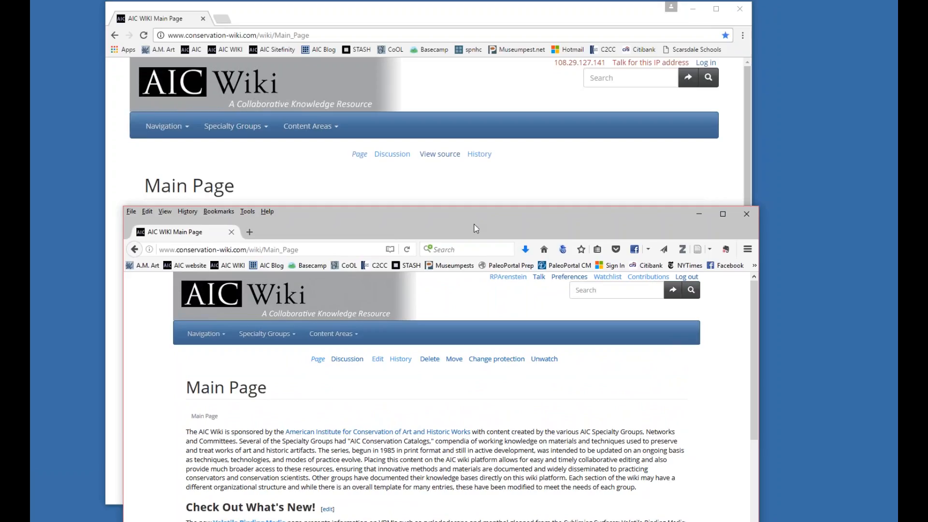
{"action": "left_click_drag", "start_coordinate": [476, 224], "coordinate": [472, 31]}
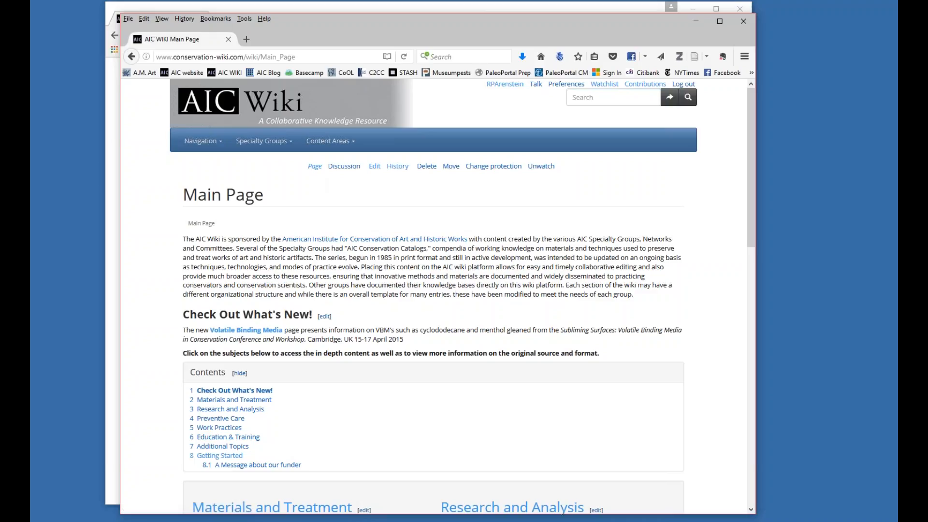
Highlight the Main Page title and look through the subject sections from Materials and Treatment to Additional Topics.
{"action": "left_click_drag", "start_coordinate": [184, 199], "coordinate": [273, 201]}
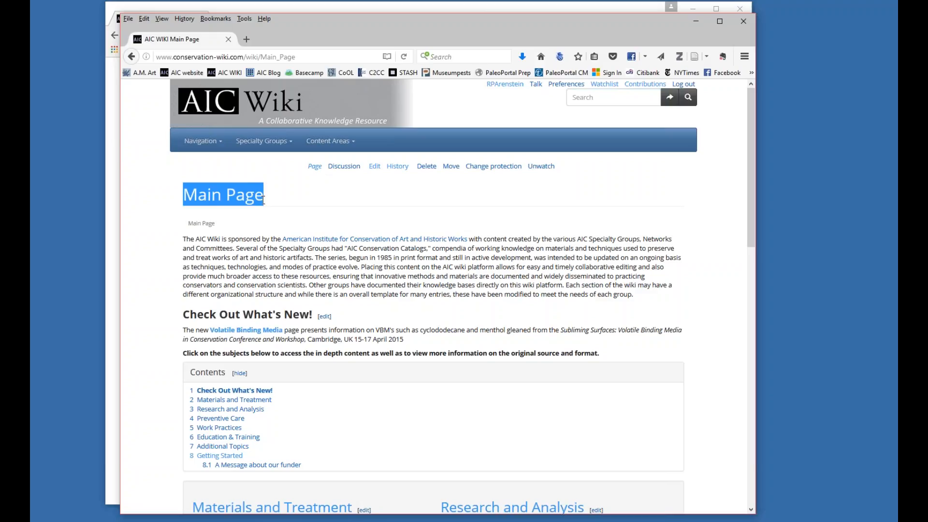
{"action": "left_click", "coordinate": [259, 199]}
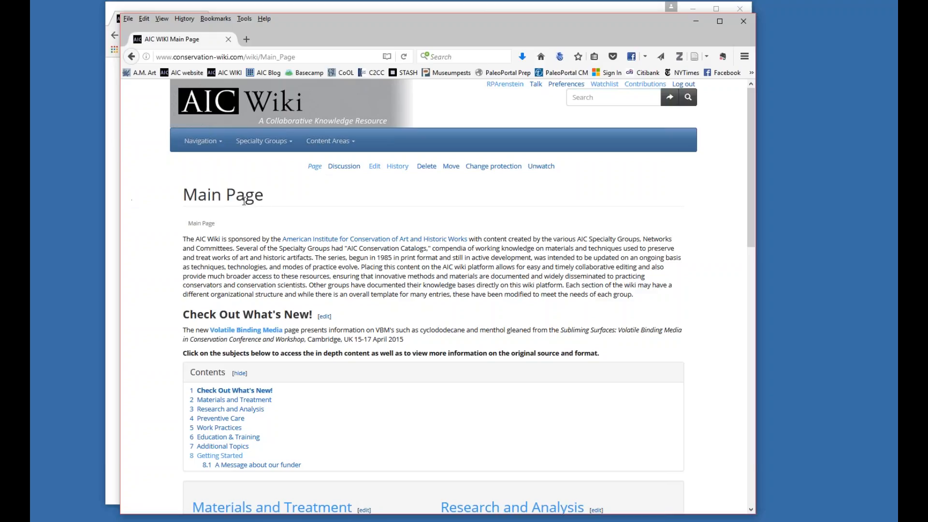
{"action": "scroll", "coordinate": [298, 202], "scroll_direction": "down", "scroll_amount": 8}
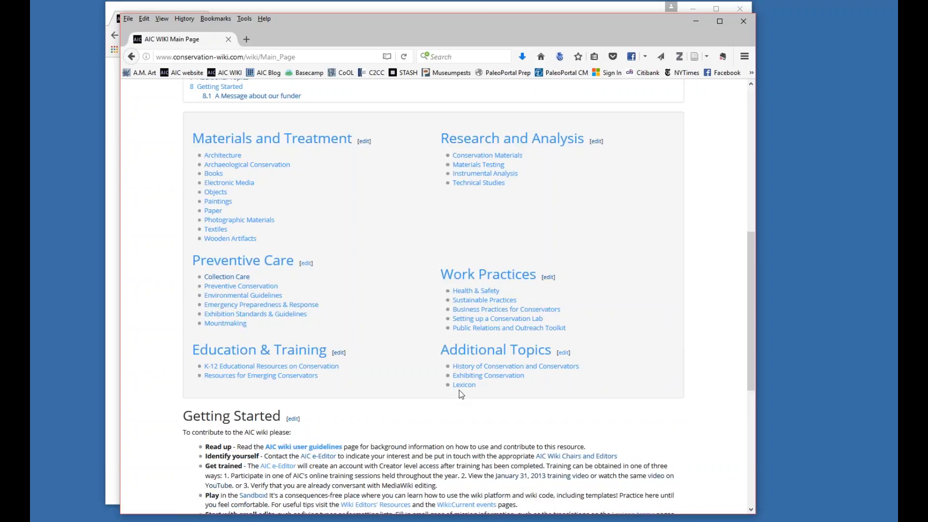
{"action": "scroll", "coordinate": [461, 395], "scroll_direction": "down", "scroll_amount": 4}
{"action": "scroll", "coordinate": [461, 394], "scroll_direction": "up", "scroll_amount": 13}
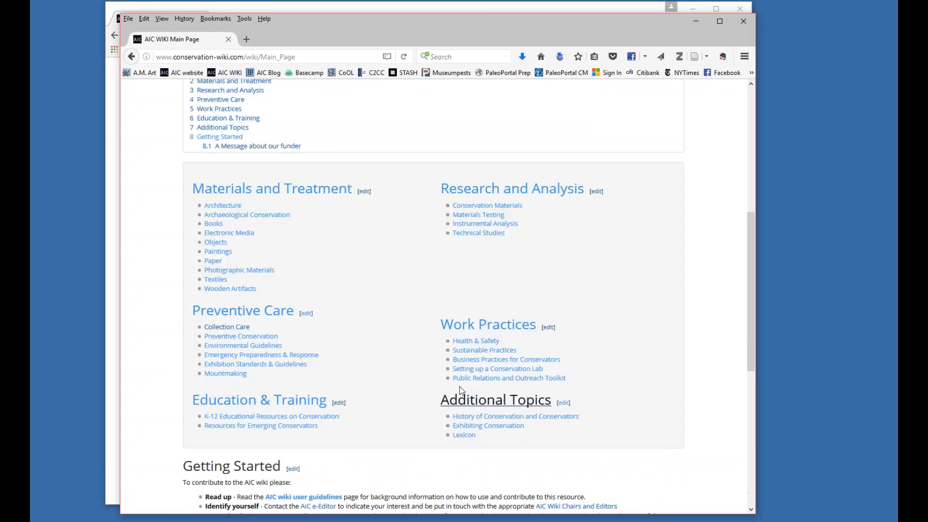
Open the Main Page's discussion page and highlight its title and the "Talk:" prefix.
{"action": "left_click", "coordinate": [345, 167]}
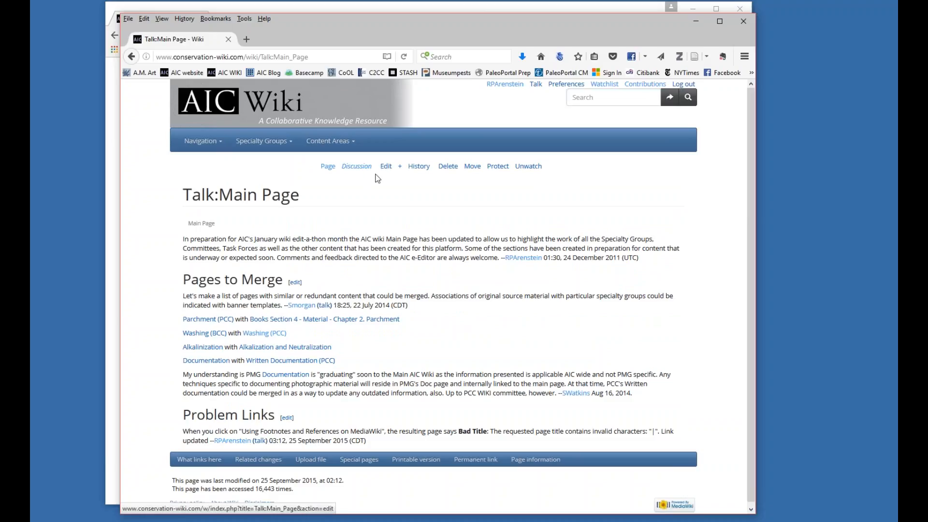
{"action": "left_click_drag", "start_coordinate": [182, 195], "coordinate": [297, 199]}
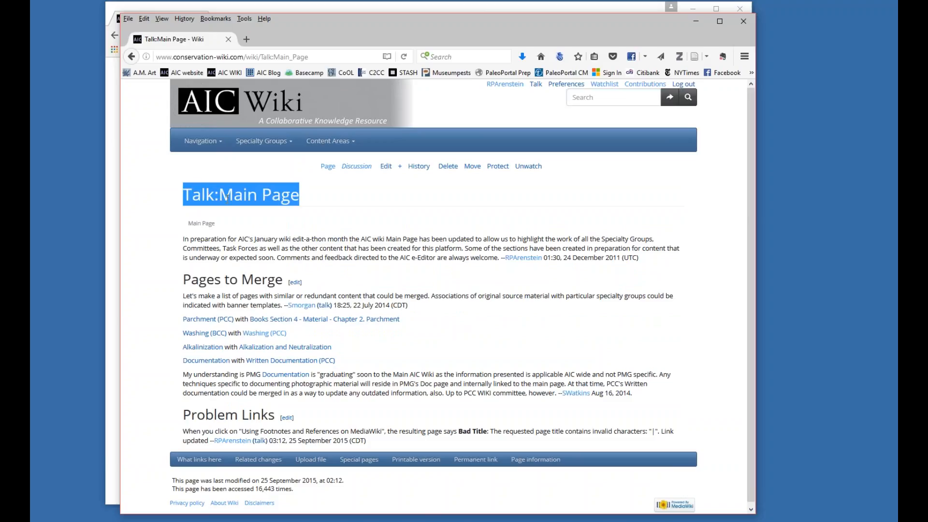
{"action": "left_click", "coordinate": [199, 195]}
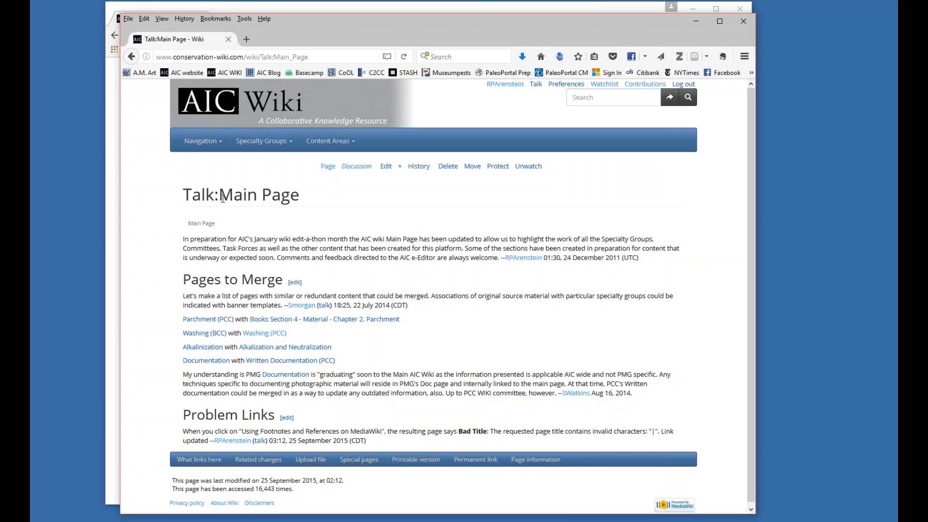
{"action": "left_click_drag", "start_coordinate": [218, 195], "coordinate": [187, 197]}
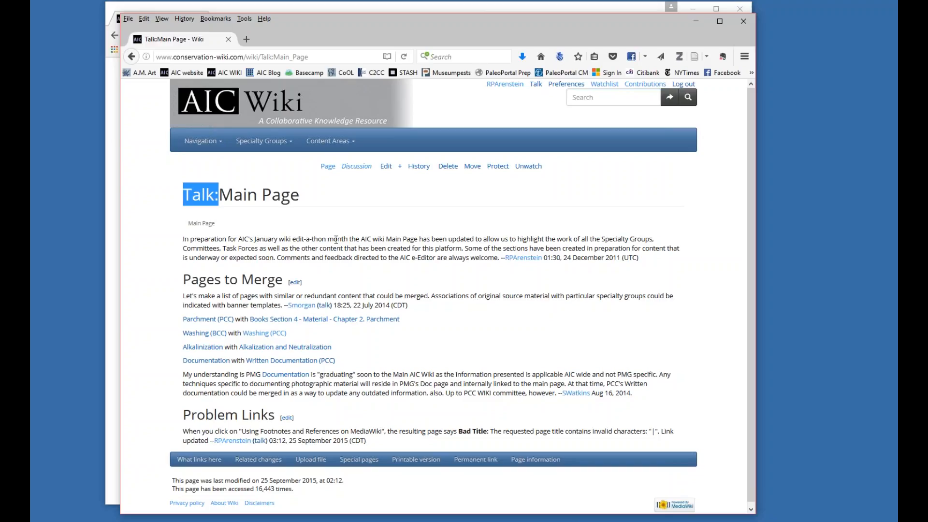
{"action": "left_click", "coordinate": [467, 222]}
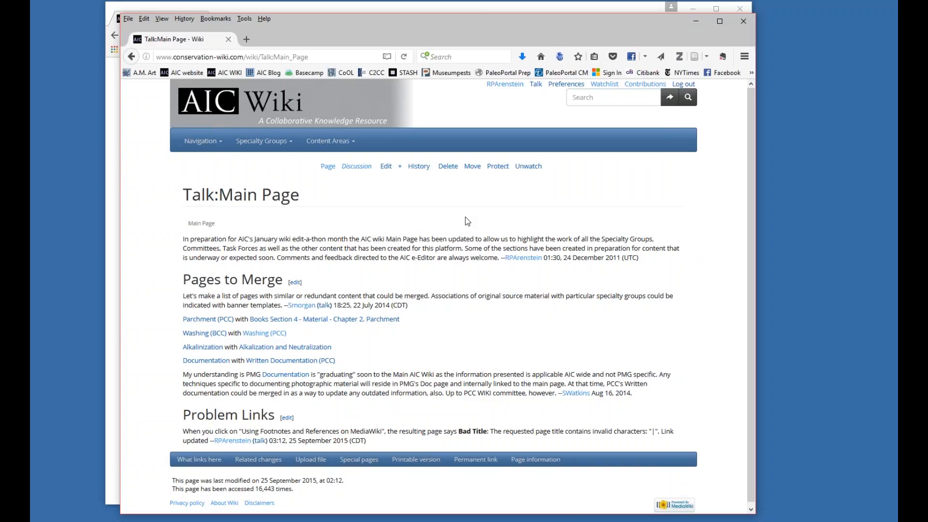
Open the logged-in account's user page, highlight its title and review the profile content.
{"action": "left_click", "coordinate": [505, 85]}
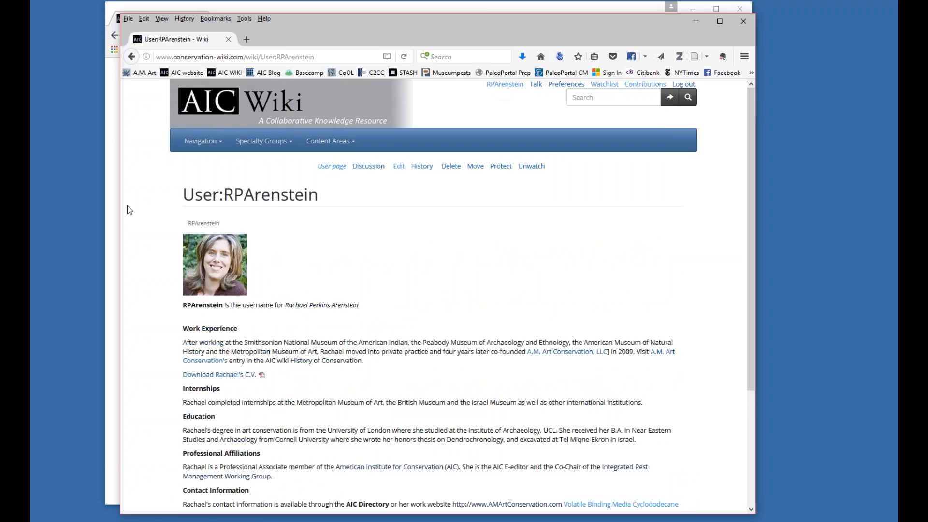
{"action": "left_click_drag", "start_coordinate": [185, 195], "coordinate": [316, 196]}
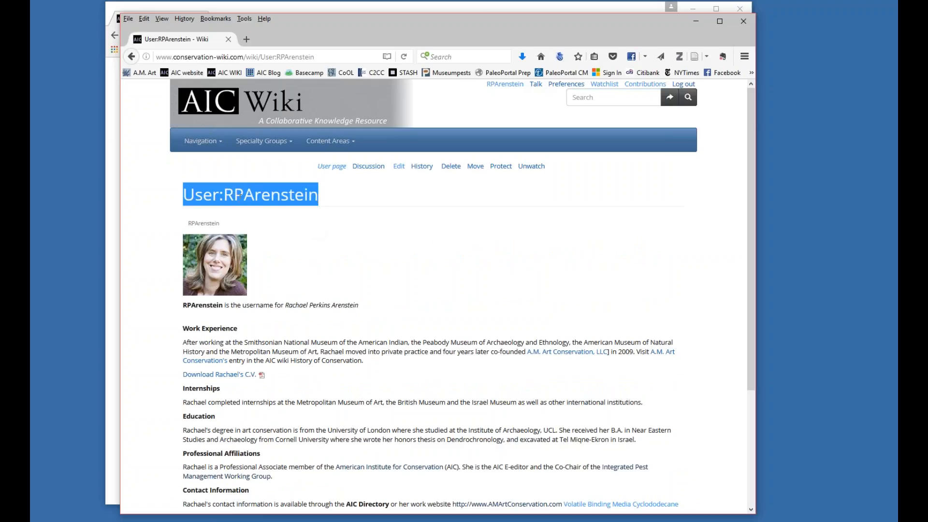
{"action": "left_click", "coordinate": [314, 244]}
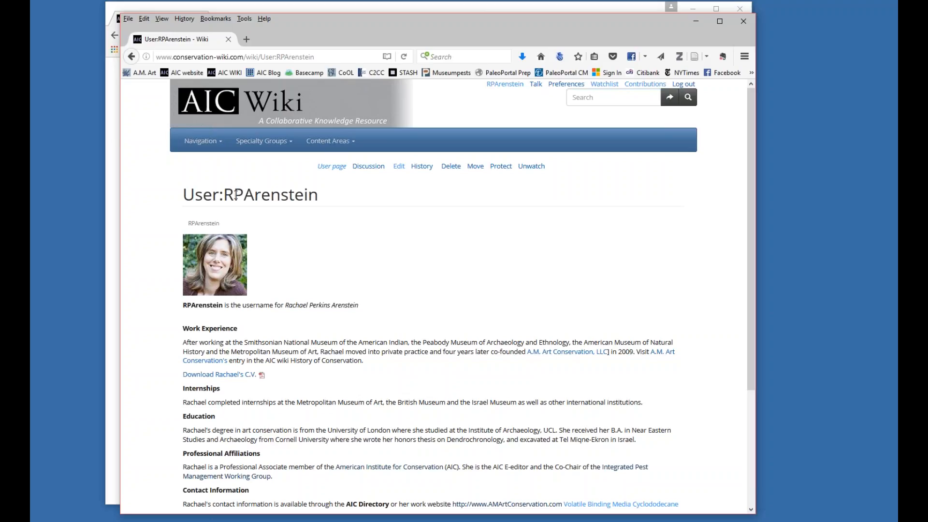
{"action": "scroll", "coordinate": [376, 290], "scroll_direction": "down", "scroll_amount": 4}
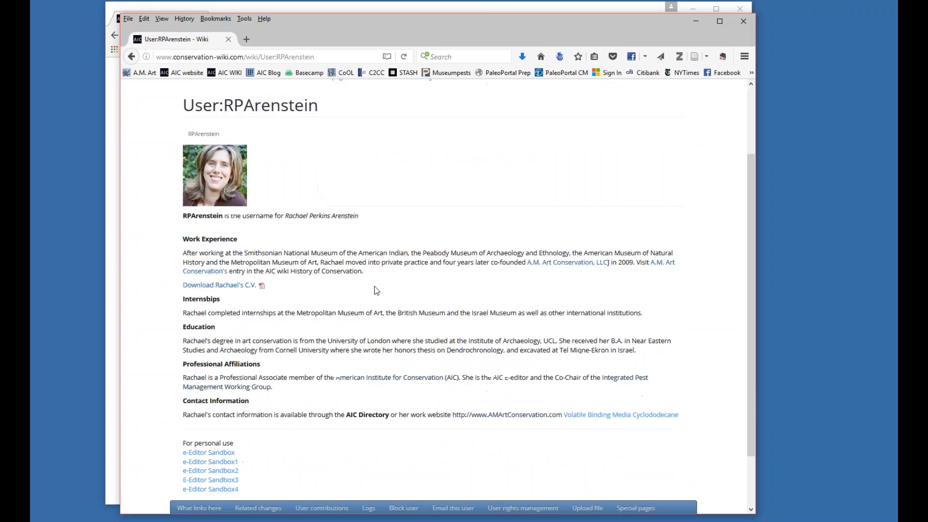
{"action": "scroll", "coordinate": [352, 355], "scroll_direction": "up", "scroll_amount": 4}
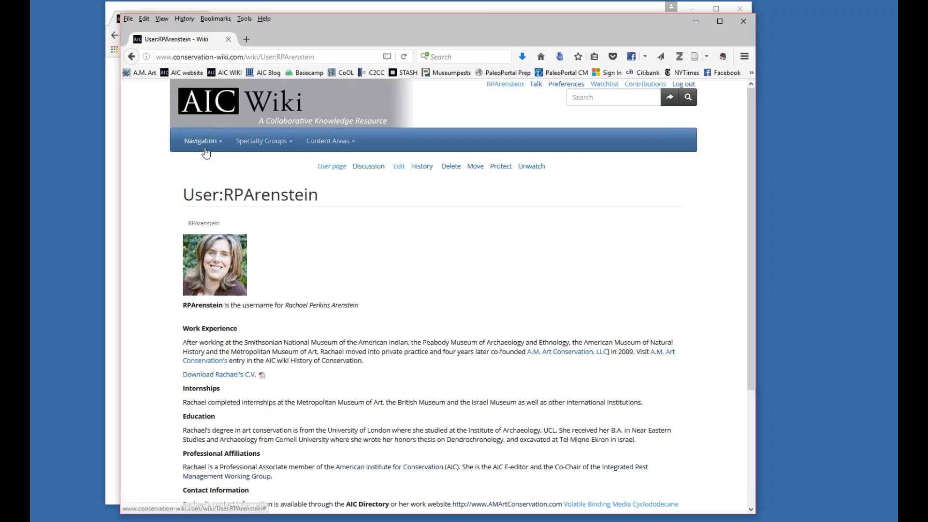
Return to the wiki's Main Page and view its lists of subject areas.
{"action": "left_click", "coordinate": [215, 111]}
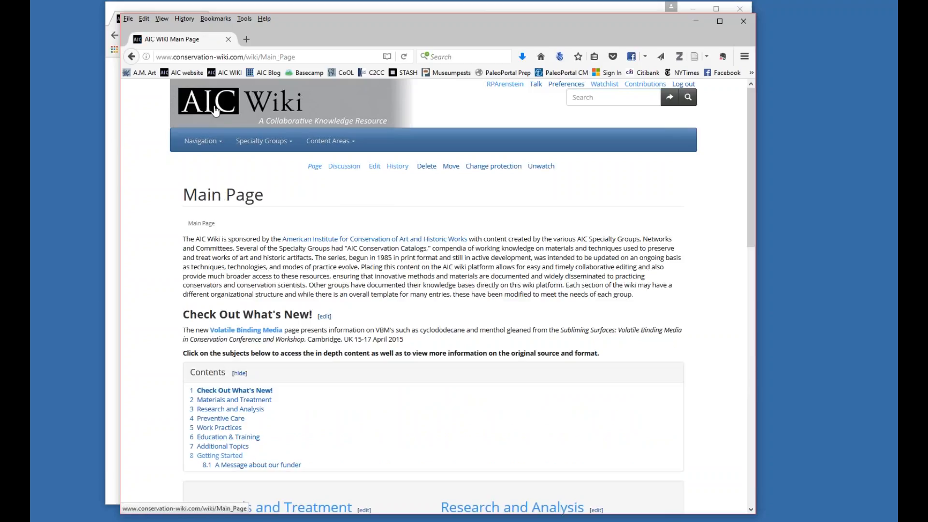
{"action": "scroll", "coordinate": [435, 290], "scroll_direction": "down", "scroll_amount": 4}
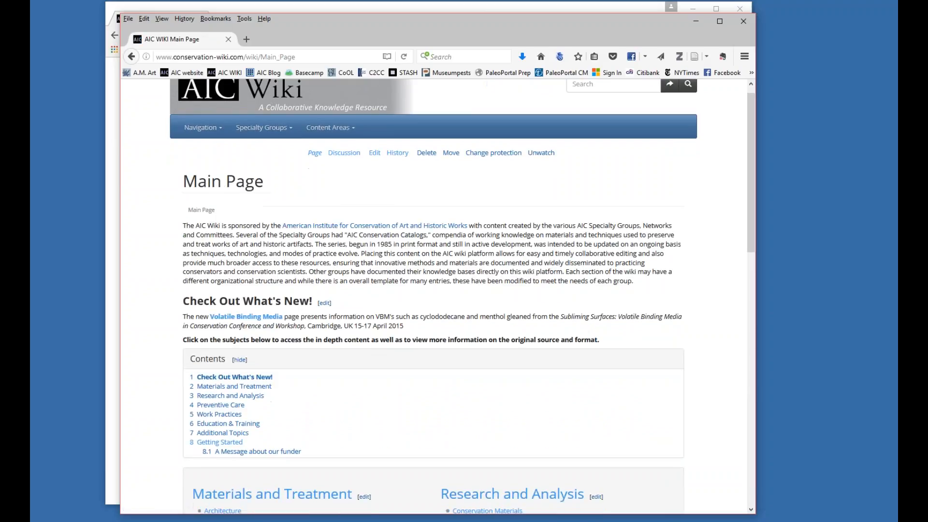
{"action": "scroll", "coordinate": [599, 256], "scroll_direction": "down", "scroll_amount": 4}
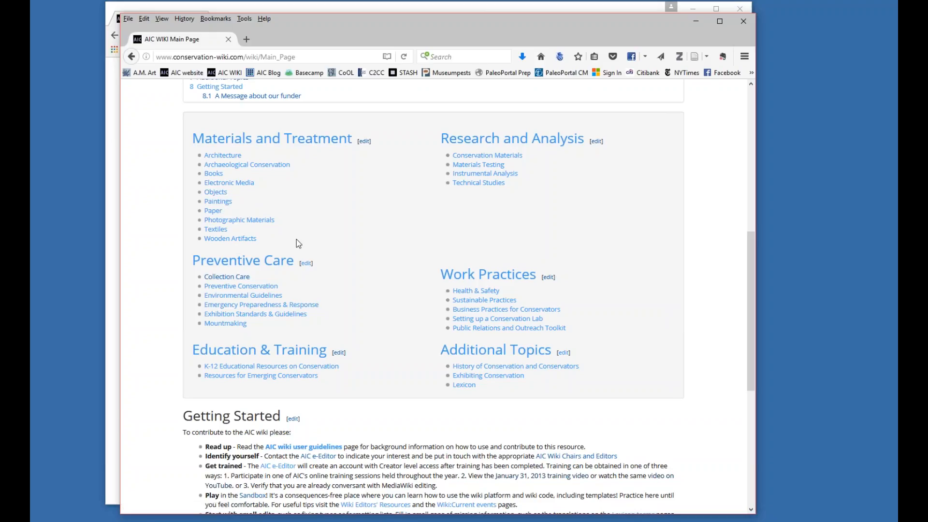
Open the Paintings page under Materials and Treatment and review its introduction, contents list and Varnishes and Surface Coatings section.
{"action": "left_click", "coordinate": [226, 203]}
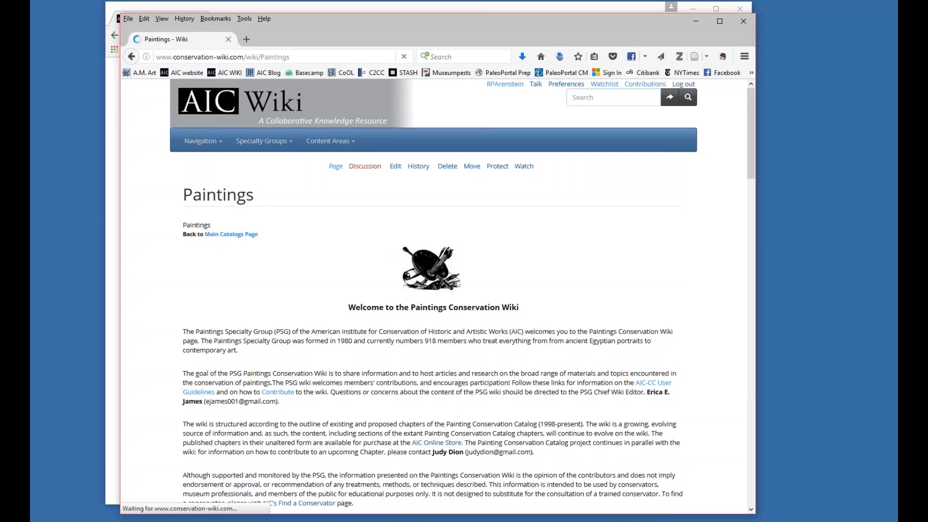
{"action": "scroll", "coordinate": [630, 244], "scroll_direction": "down", "scroll_amount": 4}
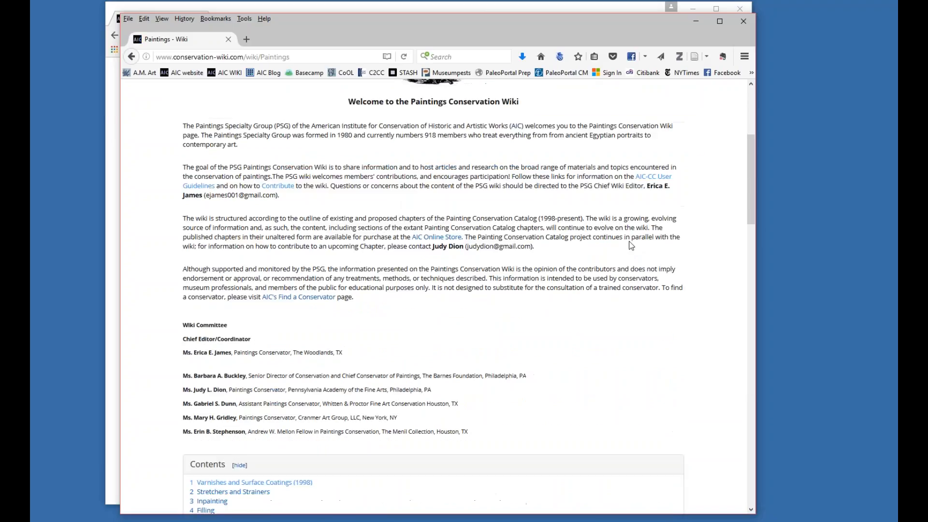
{"action": "scroll", "coordinate": [630, 240], "scroll_direction": "down", "scroll_amount": 5}
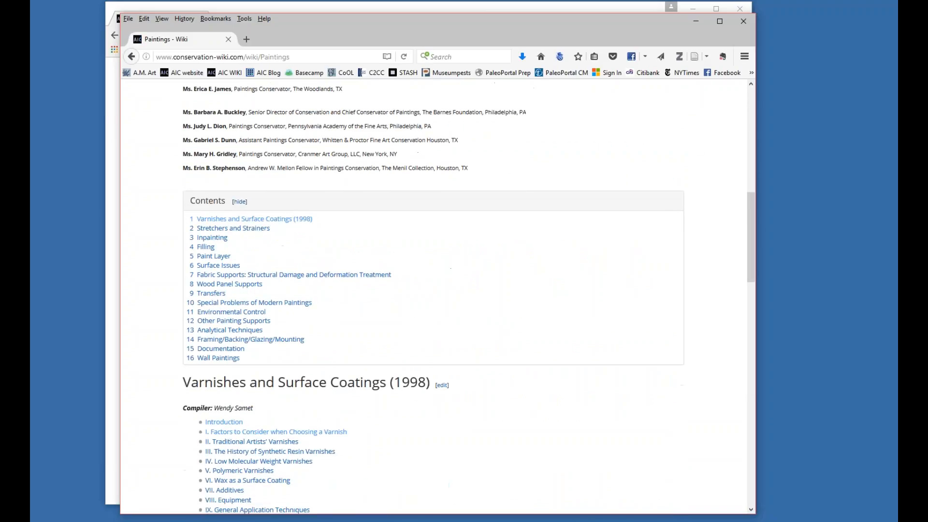
{"action": "scroll", "coordinate": [624, 240], "scroll_direction": "down", "scroll_amount": 3}
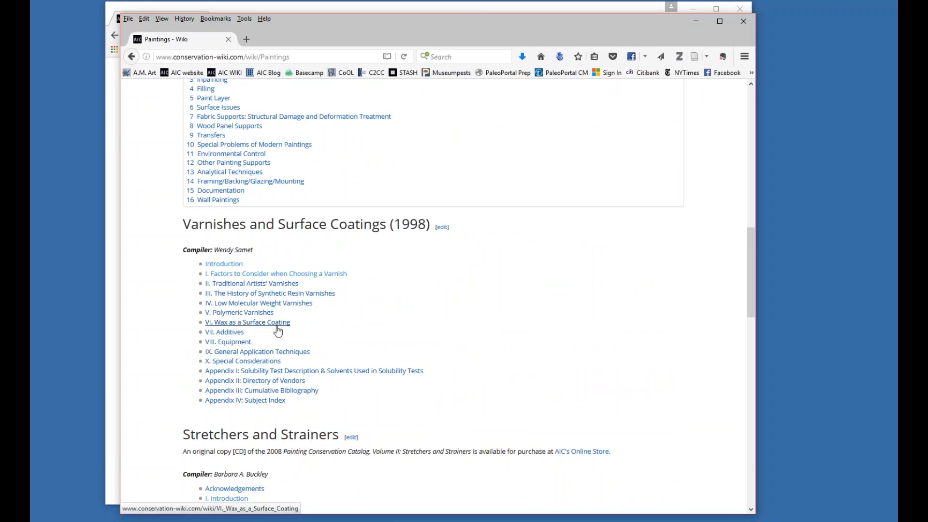
{"action": "scroll", "coordinate": [283, 164], "scroll_direction": "up", "scroll_amount": 5}
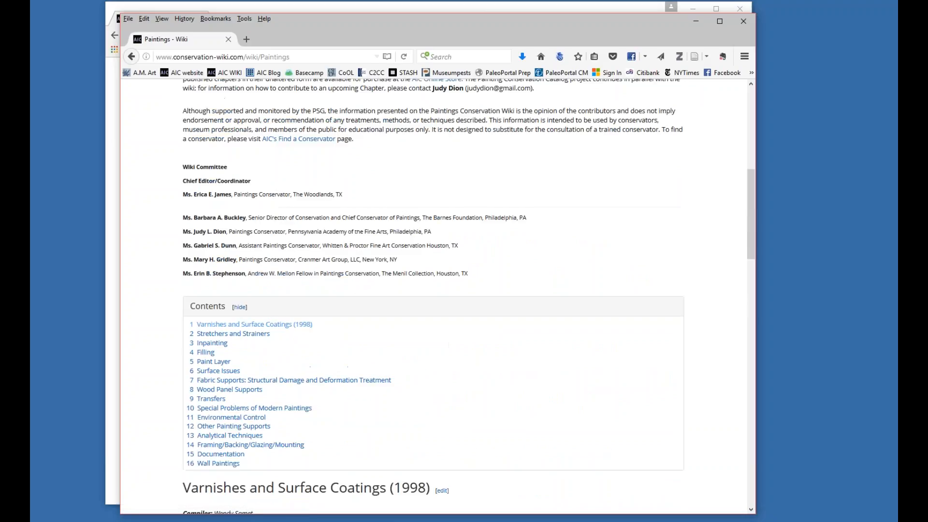
{"action": "scroll", "coordinate": [282, 164], "scroll_direction": "up", "scroll_amount": 7}
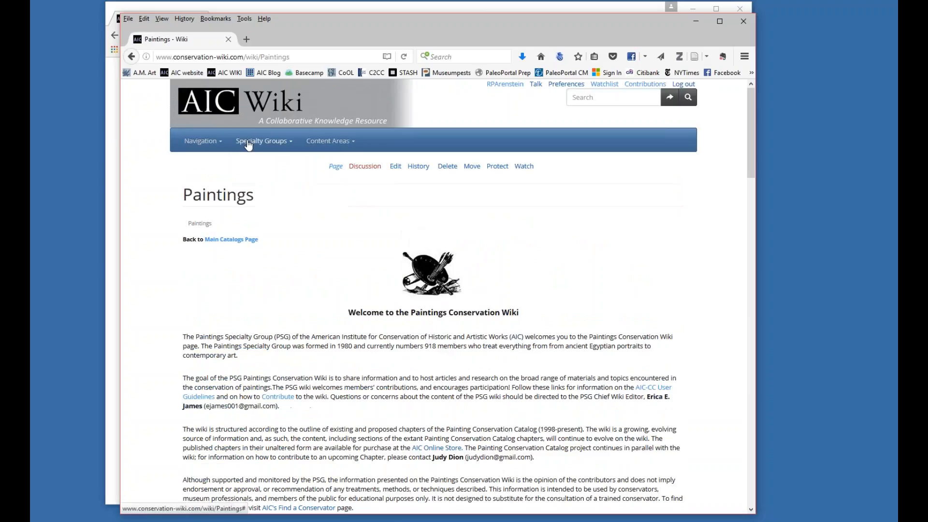
Open the Objects specialty group page and review its contents list and the What is Objects Conservation? section.
{"action": "left_click", "coordinate": [250, 140]}
{"action": "left_click", "coordinate": [250, 208]}
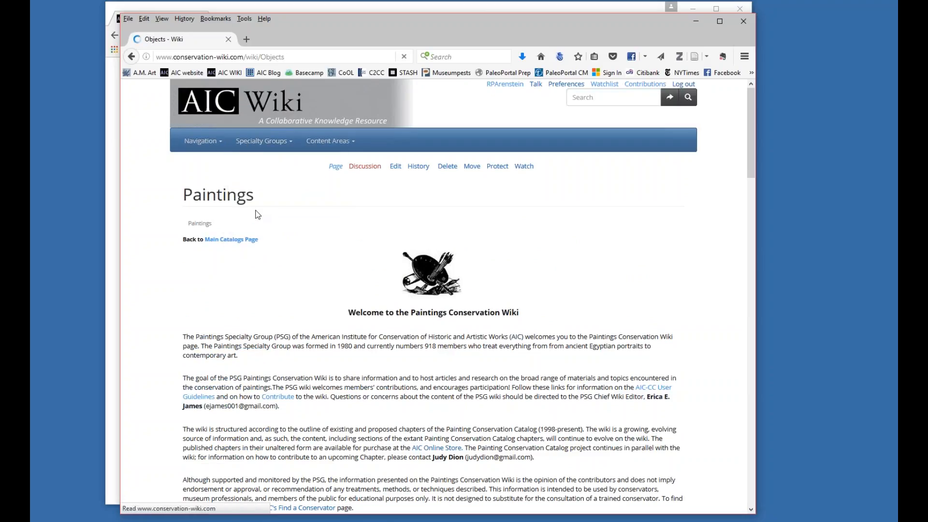
{"action": "scroll", "coordinate": [426, 243], "scroll_direction": "down", "scroll_amount": 5}
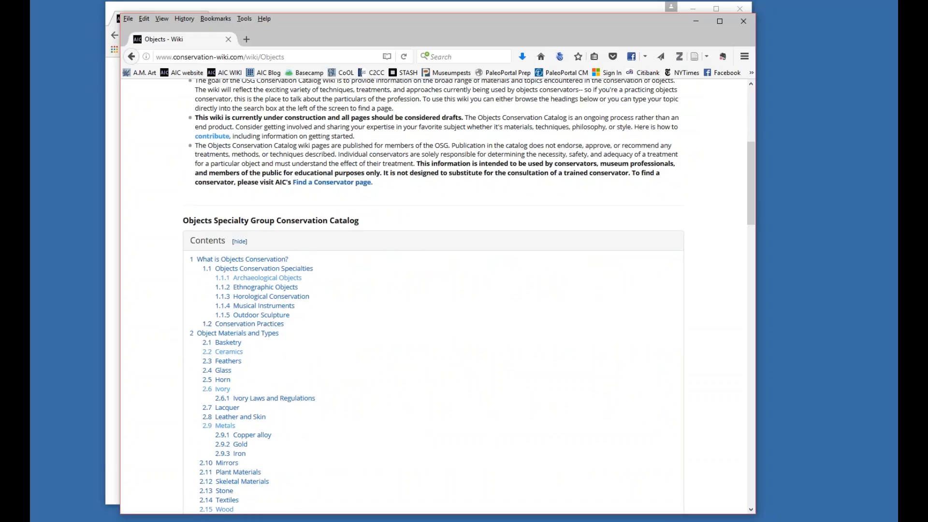
{"action": "scroll", "coordinate": [372, 370], "scroll_direction": "down", "scroll_amount": 3}
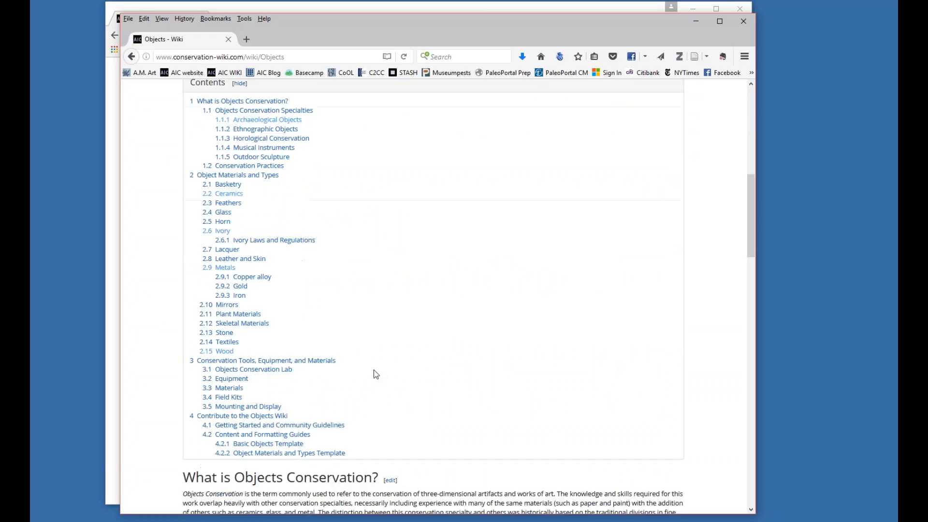
{"action": "scroll", "coordinate": [373, 370], "scroll_direction": "down", "scroll_amount": 5}
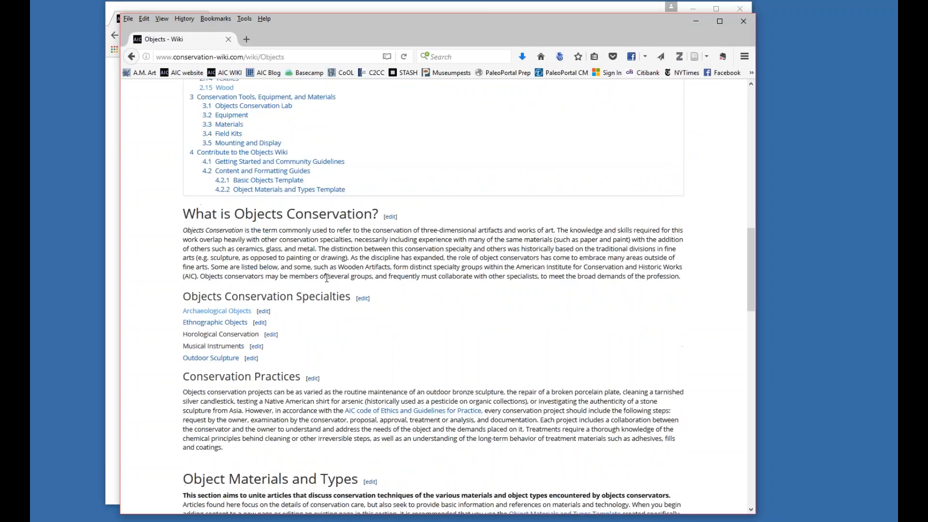
Leave the Objects page for the wiki's Main Page and look over its subject-area lists.
{"action": "scroll", "coordinate": [379, 175], "scroll_direction": "up", "scroll_amount": 12}
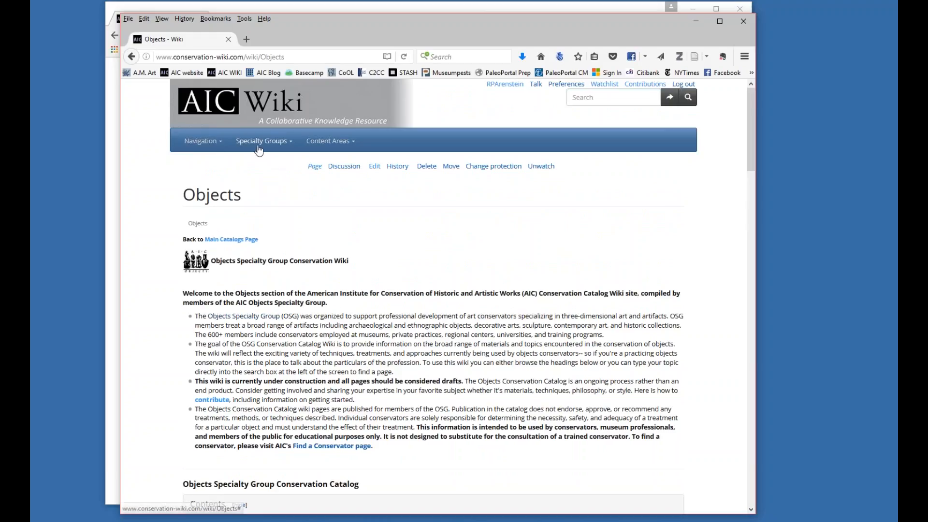
{"action": "left_click", "coordinate": [227, 111]}
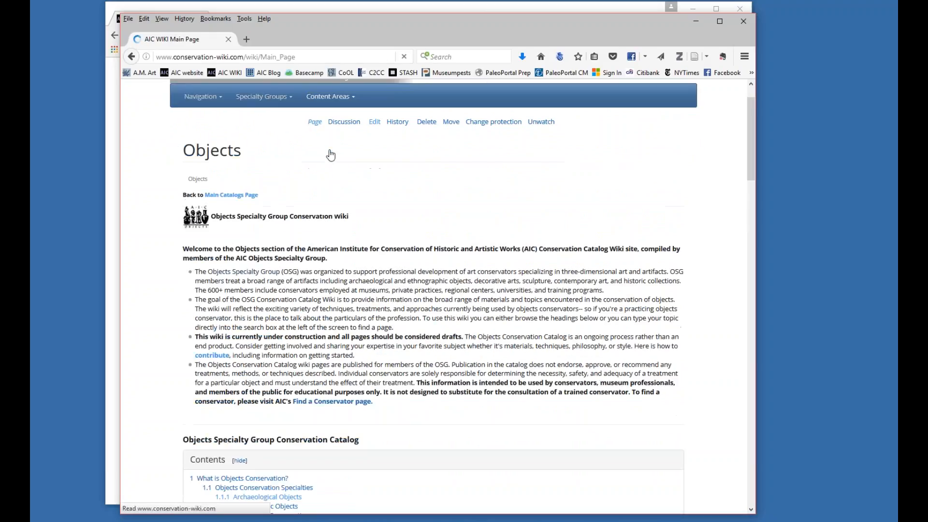
{"action": "scroll", "coordinate": [330, 155], "scroll_direction": "down", "scroll_amount": 8}
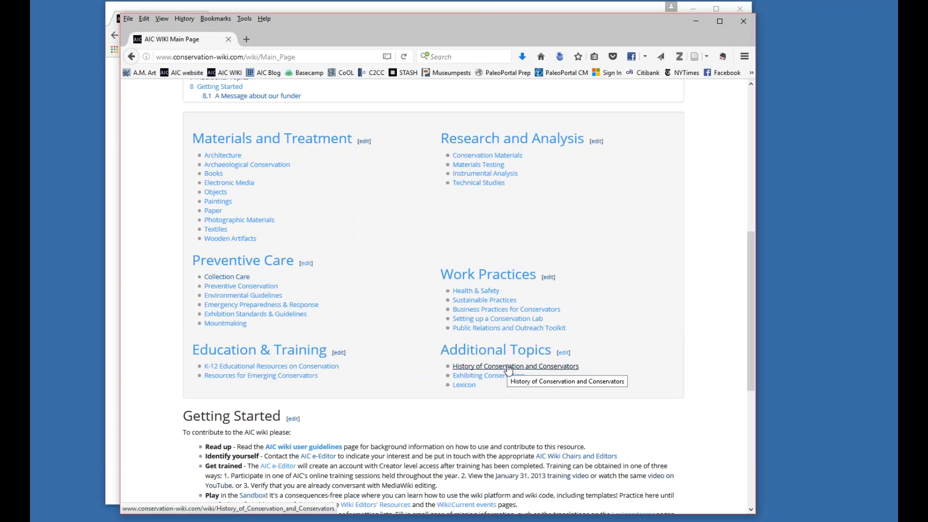
View the Health & Safety page under Work Practices, and return to the Main Page to review its introduction, contents and topic lists.
{"action": "left_click", "coordinate": [490, 293]}
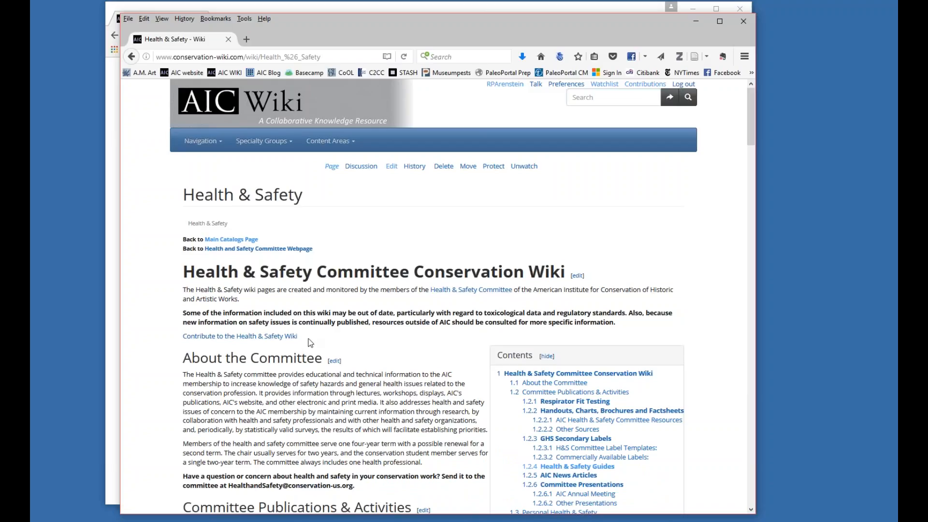
{"action": "left_click", "coordinate": [132, 57]}
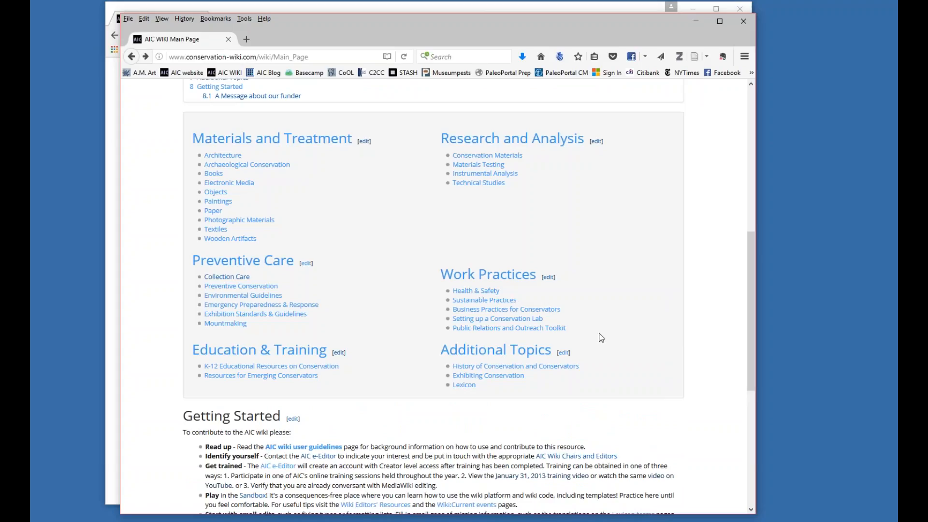
{"action": "scroll", "coordinate": [603, 334], "scroll_direction": "up", "scroll_amount": 5}
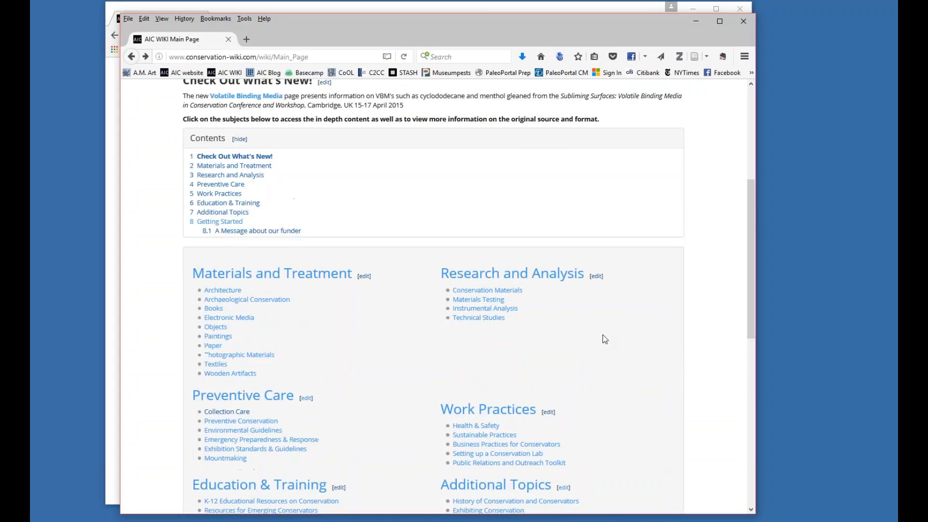
{"action": "scroll", "coordinate": [605, 339], "scroll_direction": "up", "scroll_amount": 5}
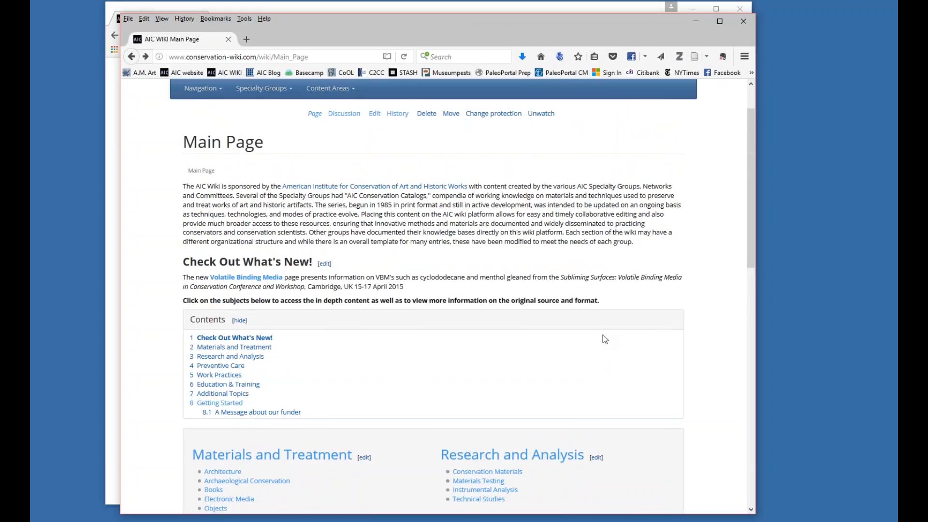
{"action": "scroll", "coordinate": [604, 339], "scroll_direction": "down", "scroll_amount": 5}
{"action": "scroll", "coordinate": [605, 338], "scroll_direction": "down", "scroll_amount": 3}
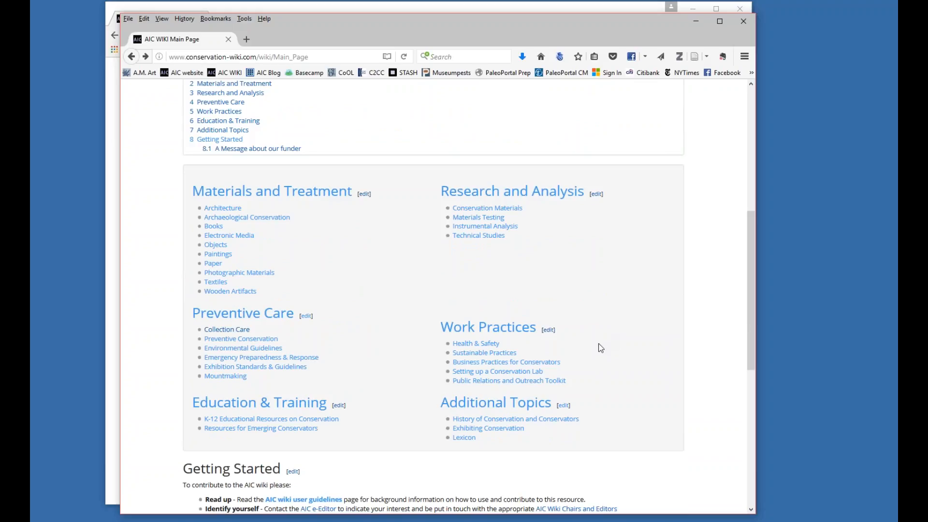
{"action": "scroll", "coordinate": [596, 398], "scroll_direction": "up", "scroll_amount": 10}
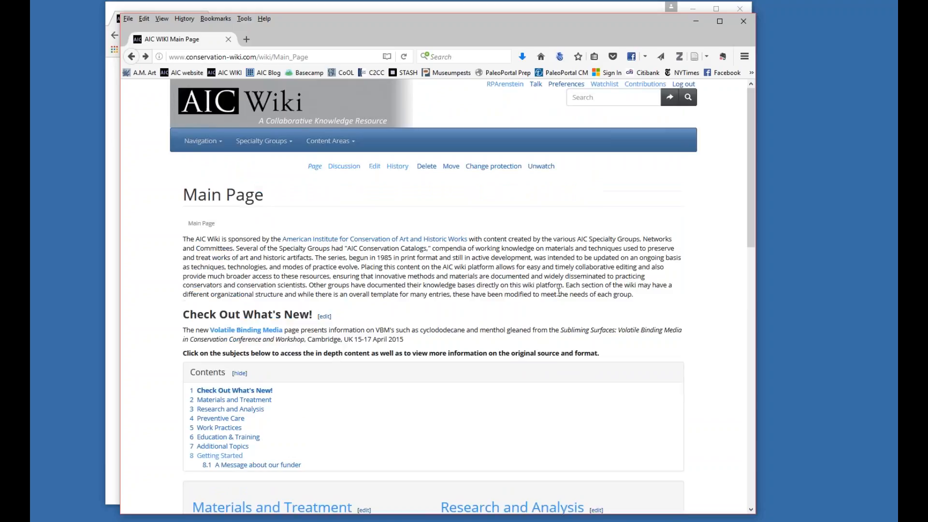
Open the Lexicon page under Additional Topics and review its Goals, Project Focus and How You Can Help sections.
{"action": "scroll", "coordinate": [559, 292], "scroll_direction": "down", "scroll_amount": 12}
{"action": "left_click", "coordinate": [465, 386]}
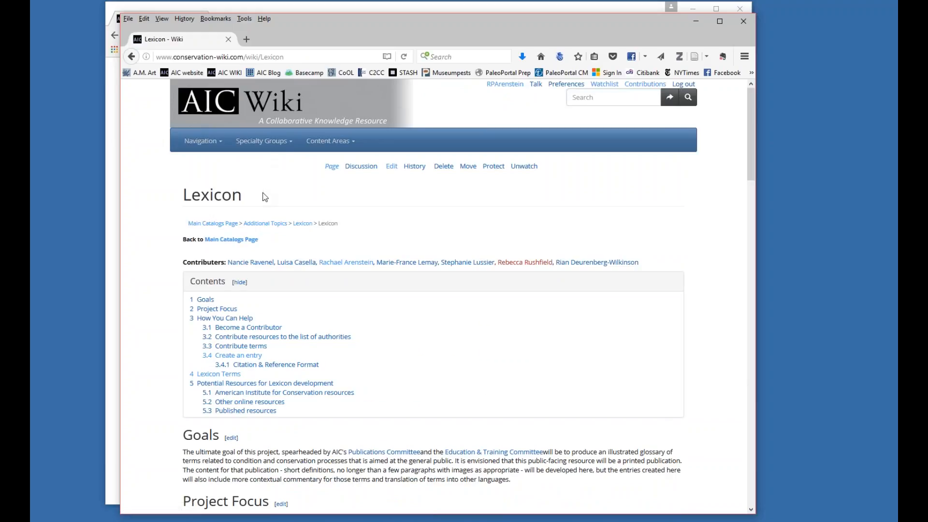
{"action": "scroll", "coordinate": [261, 193], "scroll_direction": "down", "scroll_amount": 3}
{"action": "scroll", "coordinate": [262, 199], "scroll_direction": "down", "scroll_amount": 3}
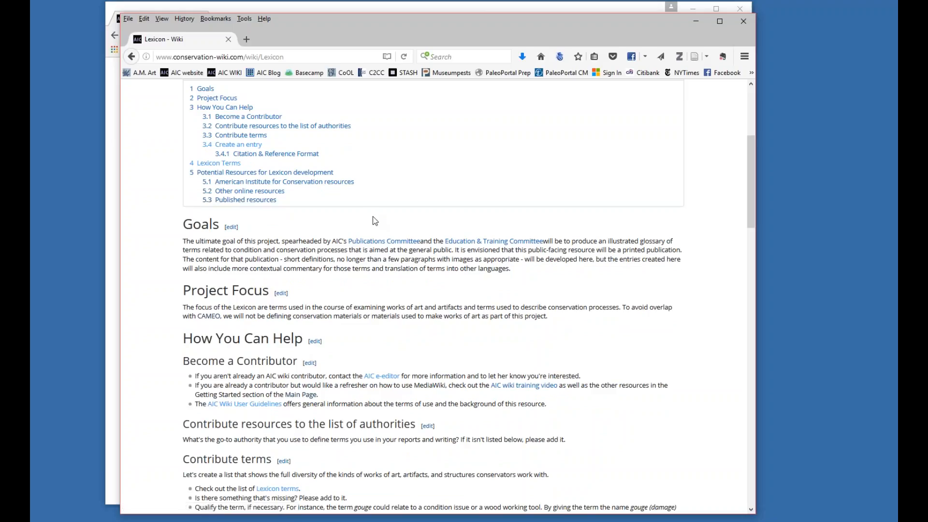
Go to section B of the Lexicon Terms list and open the creation page for the red-linked term bulge.
{"action": "left_click", "coordinate": [277, 488]}
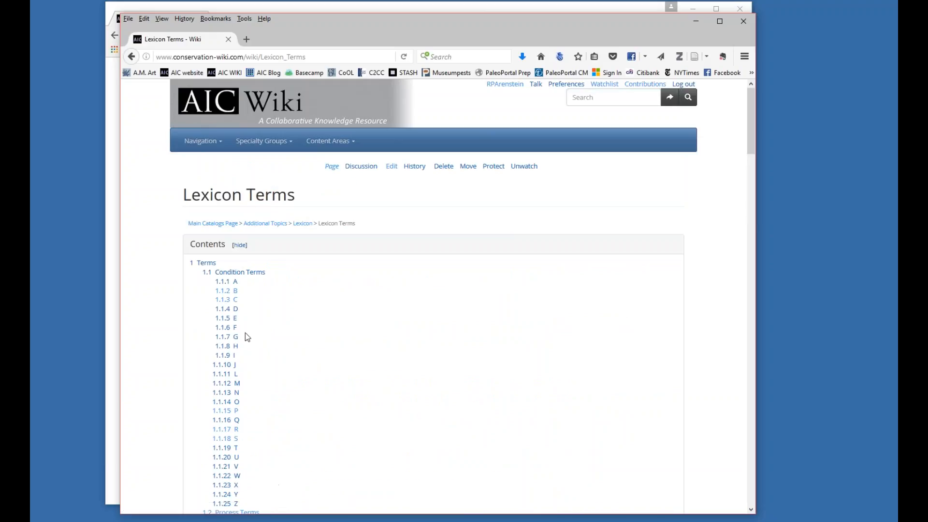
{"action": "left_click", "coordinate": [235, 292]}
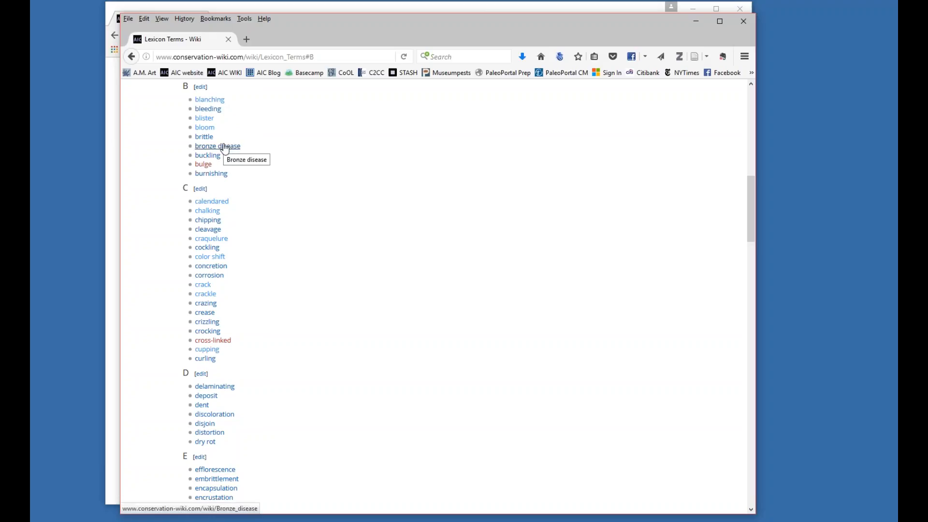
{"action": "left_click", "coordinate": [204, 167]}
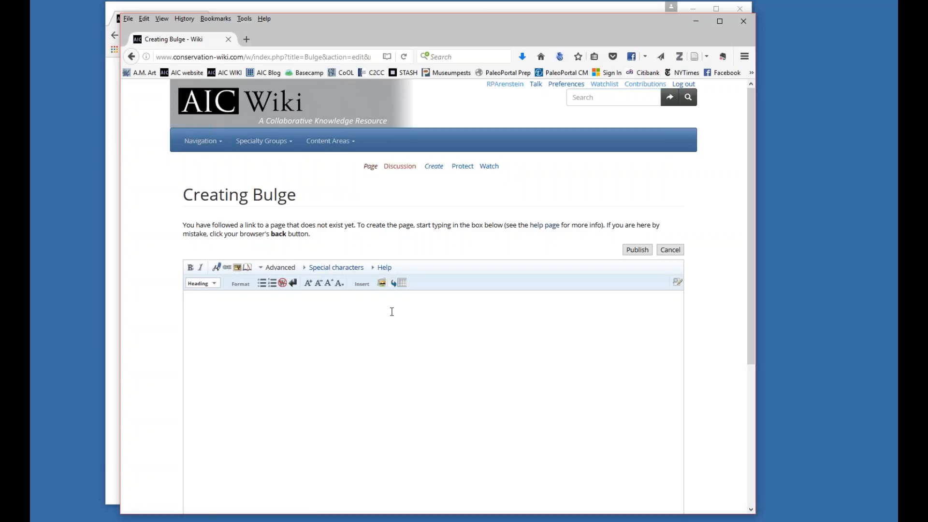
Review the blank Bulge creation form down to its summary and save options, and return to the Lexicon Terms list.
{"action": "scroll", "coordinate": [391, 312], "scroll_direction": "down", "scroll_amount": 3}
{"action": "scroll", "coordinate": [391, 312], "scroll_direction": "down", "scroll_amount": 2}
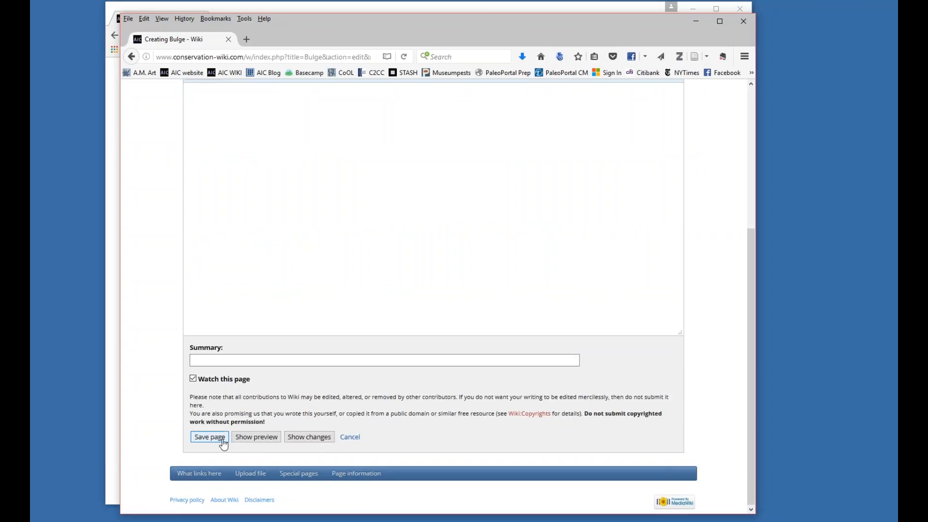
{"action": "scroll", "coordinate": [336, 364], "scroll_direction": "up", "scroll_amount": 5}
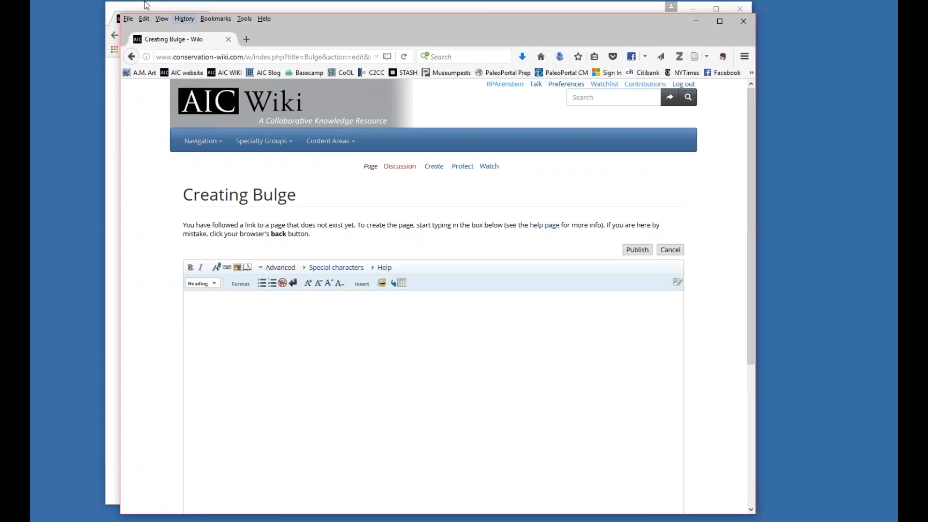
{"action": "left_click", "coordinate": [132, 56]}
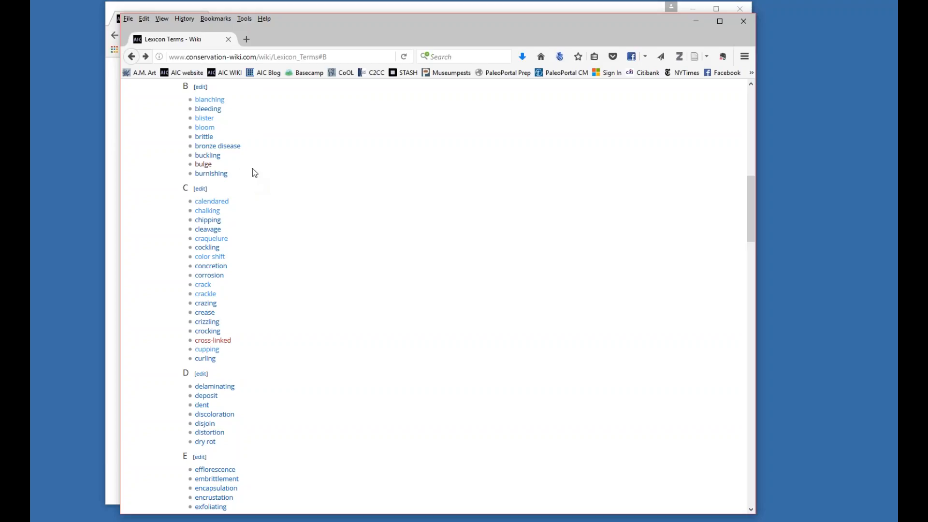
Open the bloom entry from the terms list and review its definition, related terms, translations, discussion and references.
{"action": "left_click", "coordinate": [209, 129]}
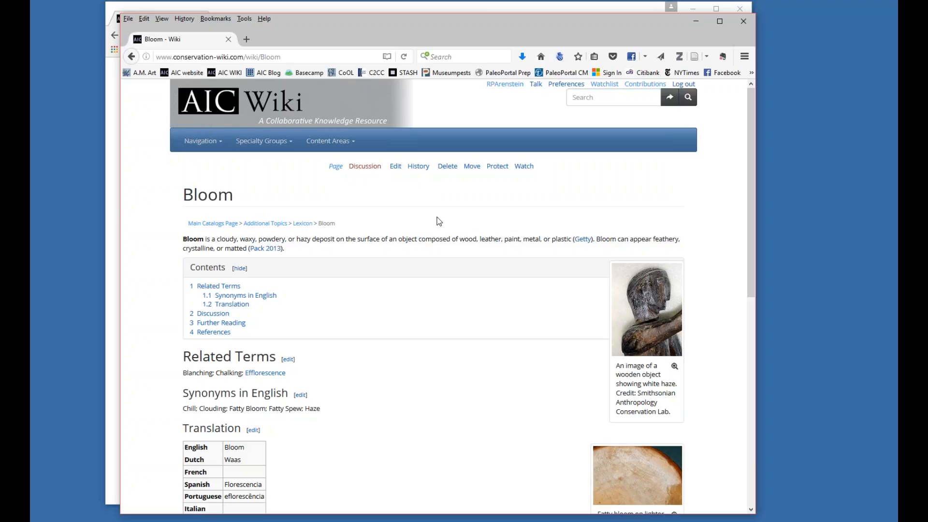
{"action": "scroll", "coordinate": [439, 219], "scroll_direction": "down", "scroll_amount": 1}
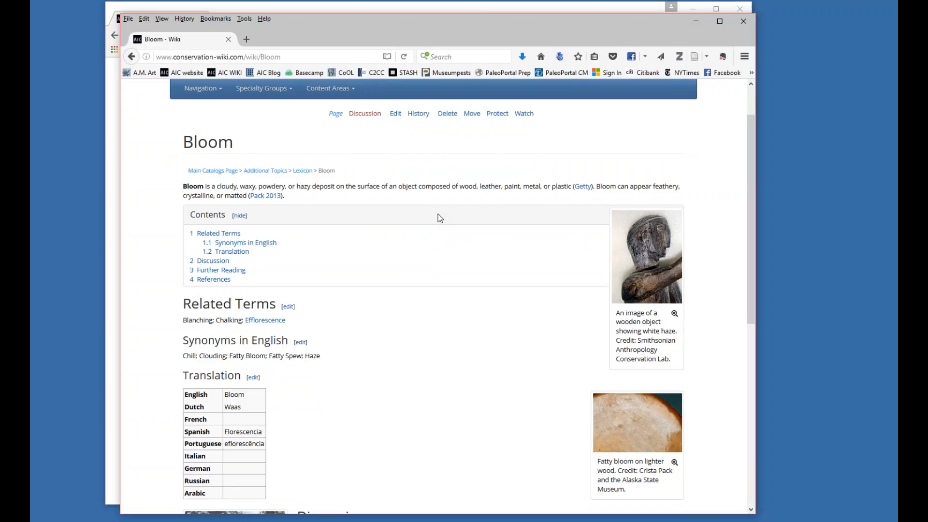
{"action": "scroll", "coordinate": [438, 215], "scroll_direction": "down", "scroll_amount": 3}
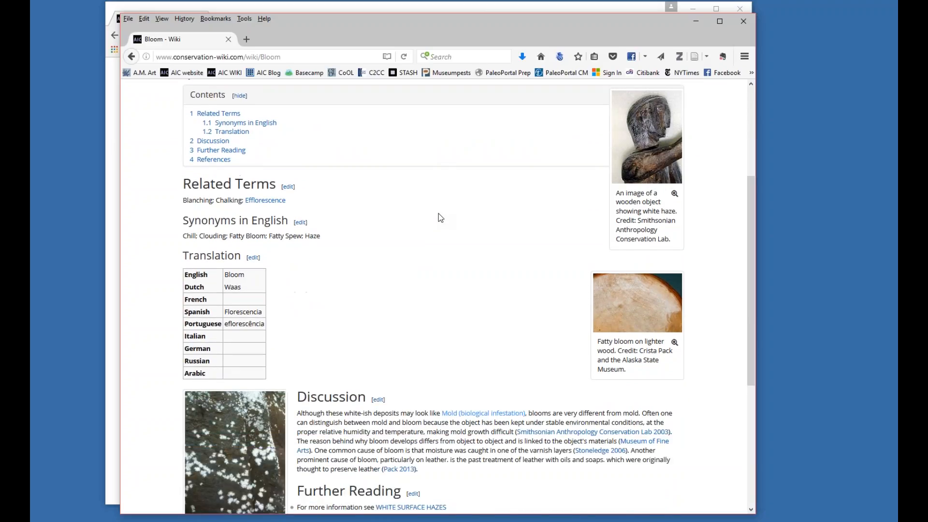
{"action": "scroll", "coordinate": [439, 214], "scroll_direction": "down", "scroll_amount": 3}
{"action": "scroll", "coordinate": [439, 213], "scroll_direction": "up", "scroll_amount": 6}
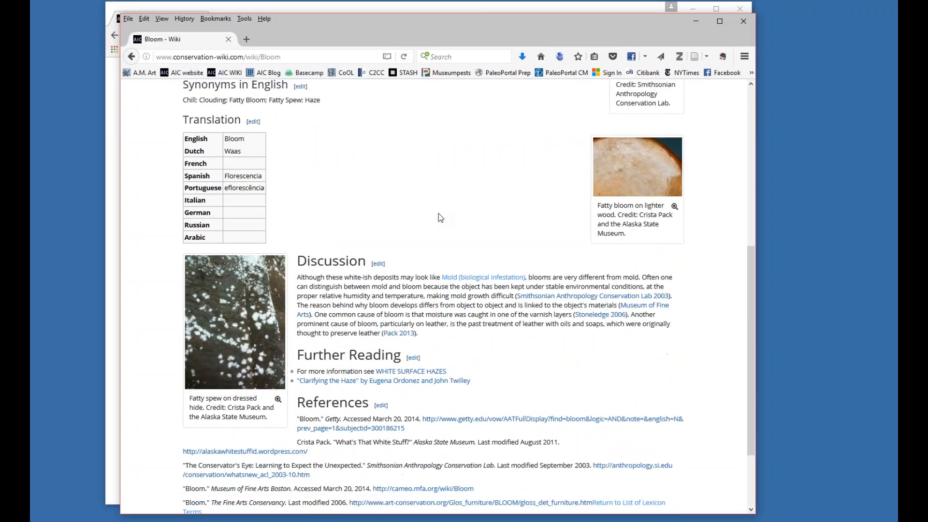
Return to the Lexicon page and highlight the {{subst:Lexicon}} template code in the Create an entry instructions.
{"action": "left_click", "coordinate": [132, 56]}
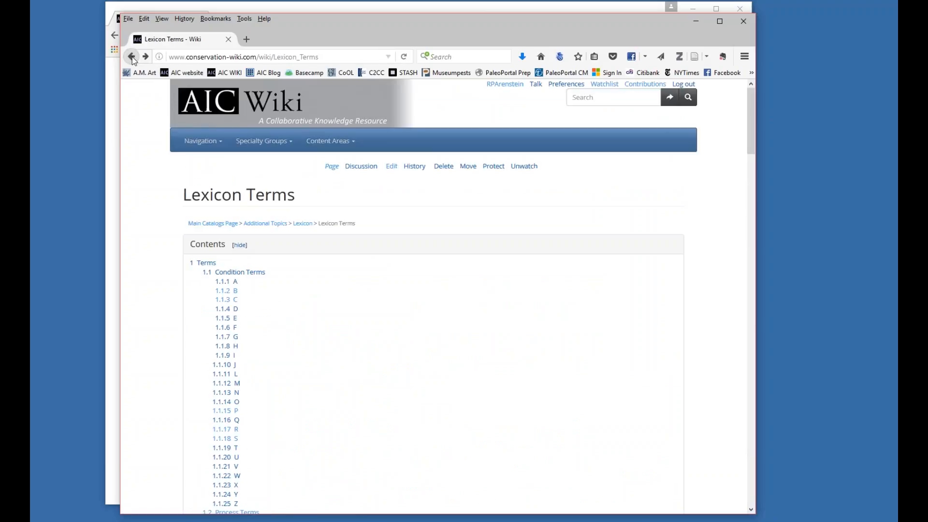
{"action": "left_click", "coordinate": [132, 56]}
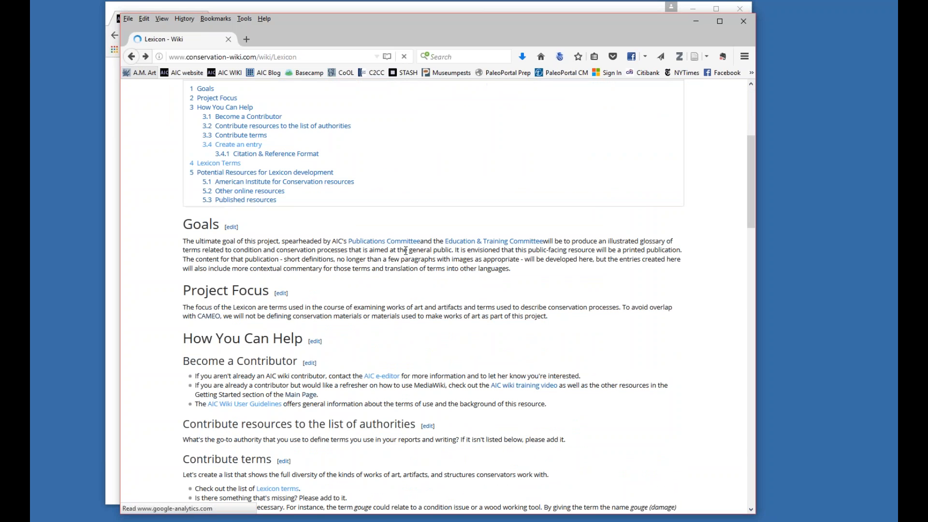
{"action": "scroll", "coordinate": [403, 236], "scroll_direction": "down", "scroll_amount": 8}
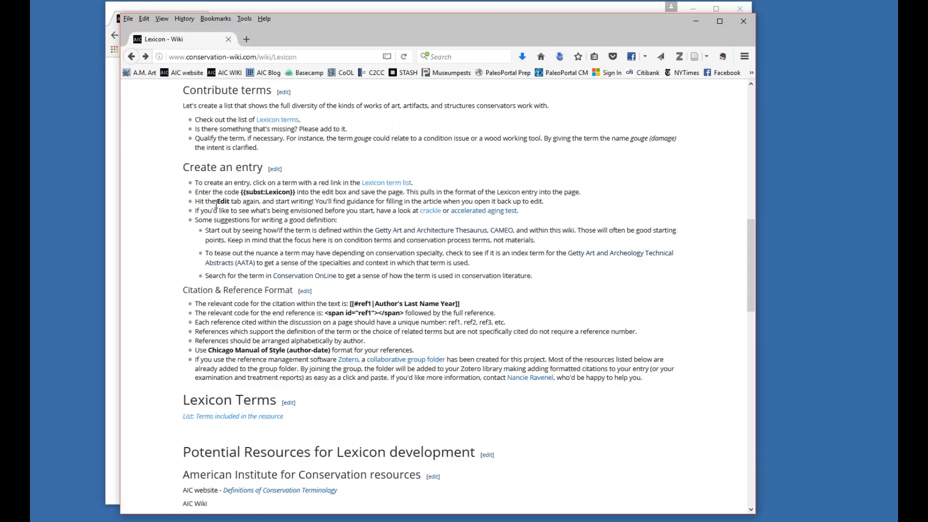
{"action": "left_click_drag", "start_coordinate": [239, 192], "coordinate": [297, 192]}
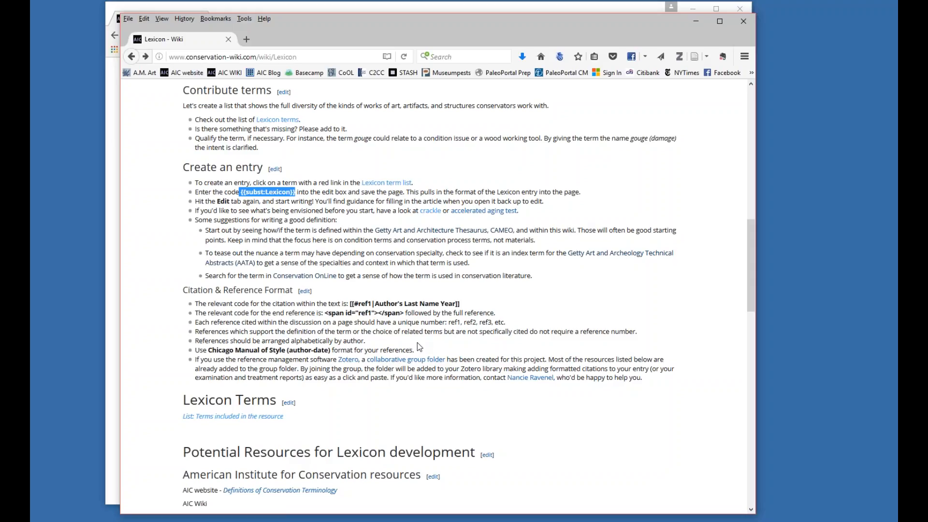
{"action": "scroll", "coordinate": [253, 228], "scroll_direction": "up", "scroll_amount": 5}
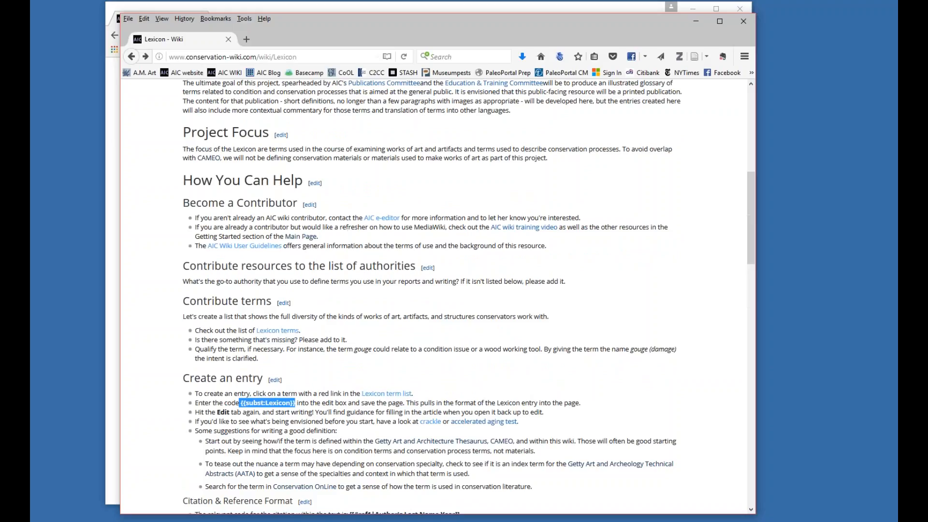
Go back to the Bloom entry and examine how its sections, translation table and images follow the Lexicon template.
{"action": "left_click", "coordinate": [145, 57]}
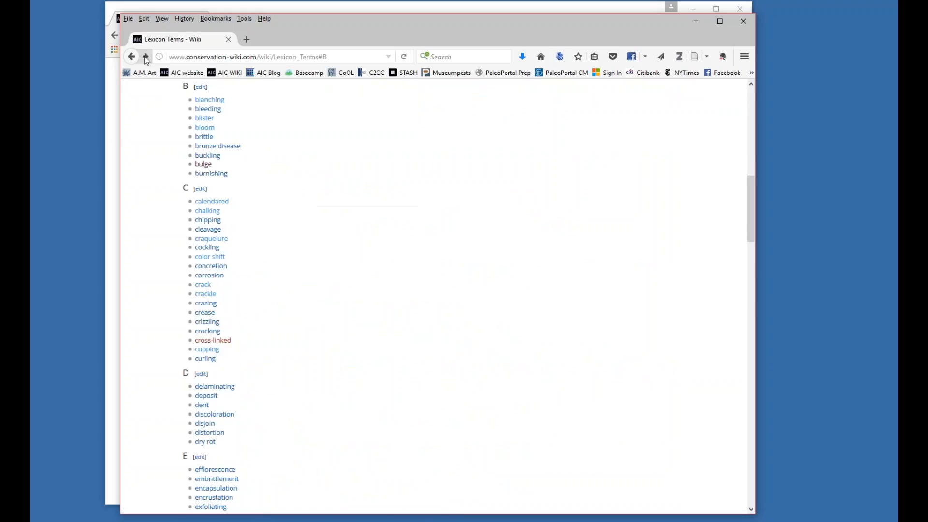
{"action": "left_click", "coordinate": [147, 57]}
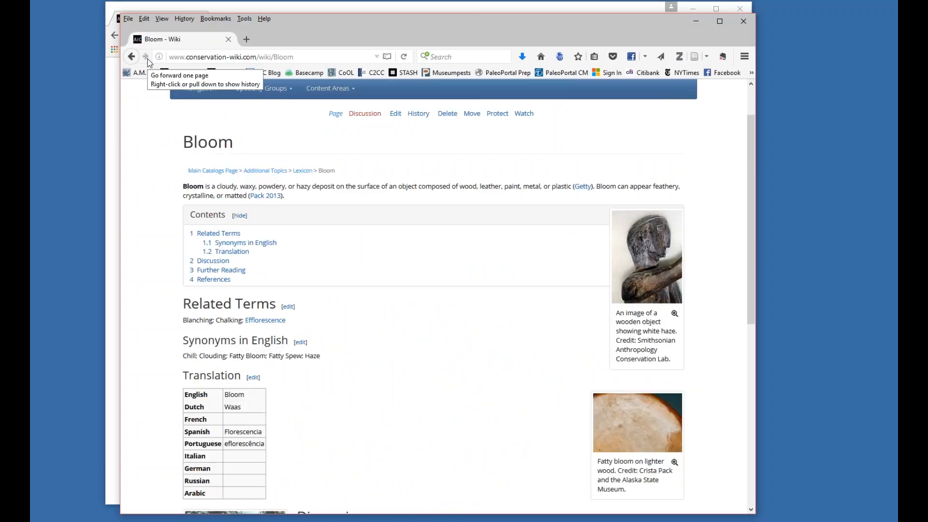
{"action": "scroll", "coordinate": [392, 175], "scroll_direction": "down", "scroll_amount": 5}
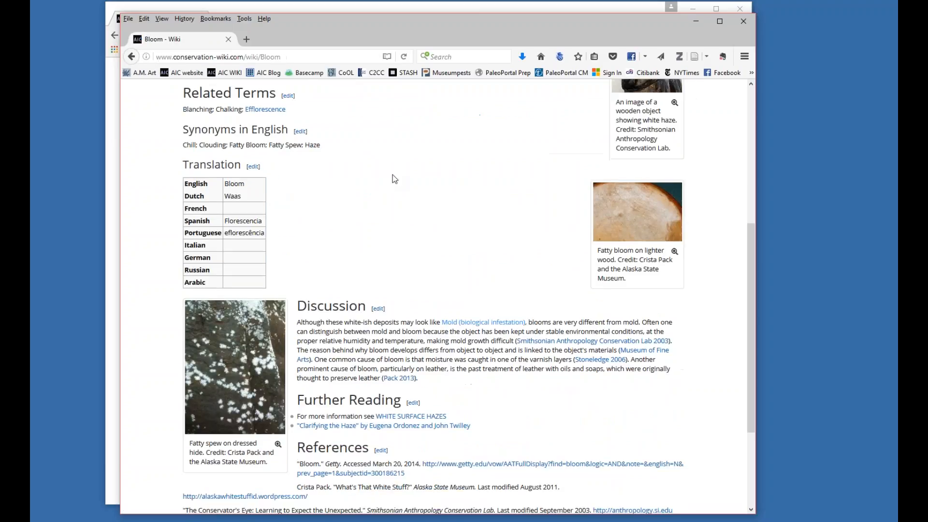
{"action": "scroll", "coordinate": [393, 178], "scroll_direction": "down", "scroll_amount": 2}
{"action": "scroll", "coordinate": [393, 177], "scroll_direction": "up", "scroll_amount": 5}
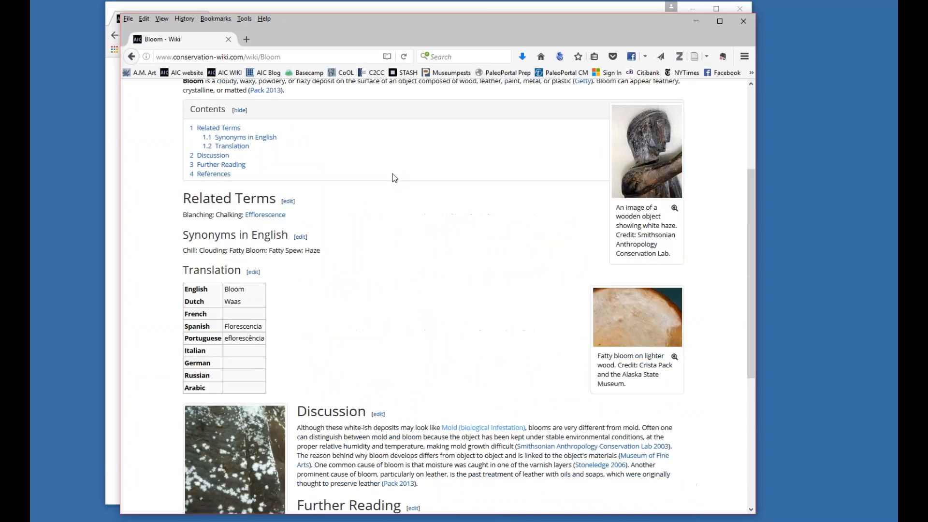
{"action": "scroll", "coordinate": [392, 178], "scroll_direction": "up", "scroll_amount": 4}
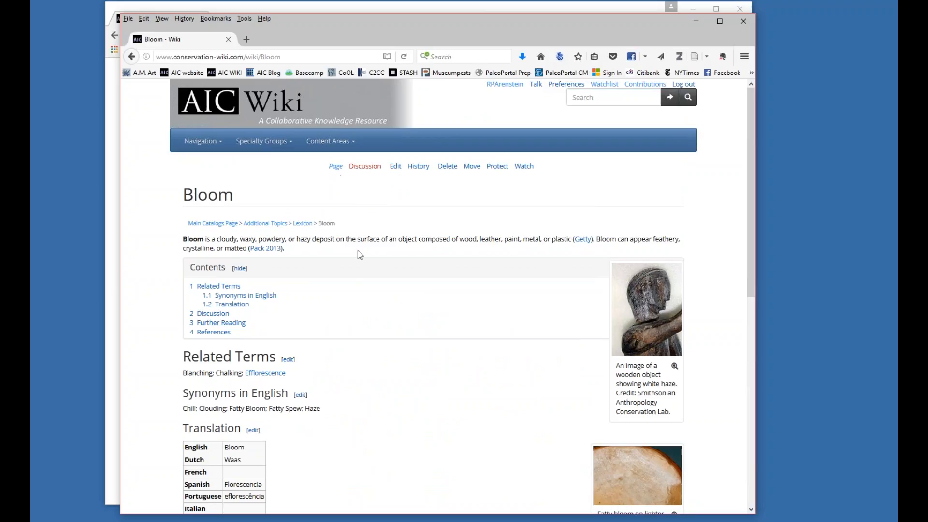
{"action": "scroll", "coordinate": [363, 313], "scroll_direction": "down", "scroll_amount": 1}
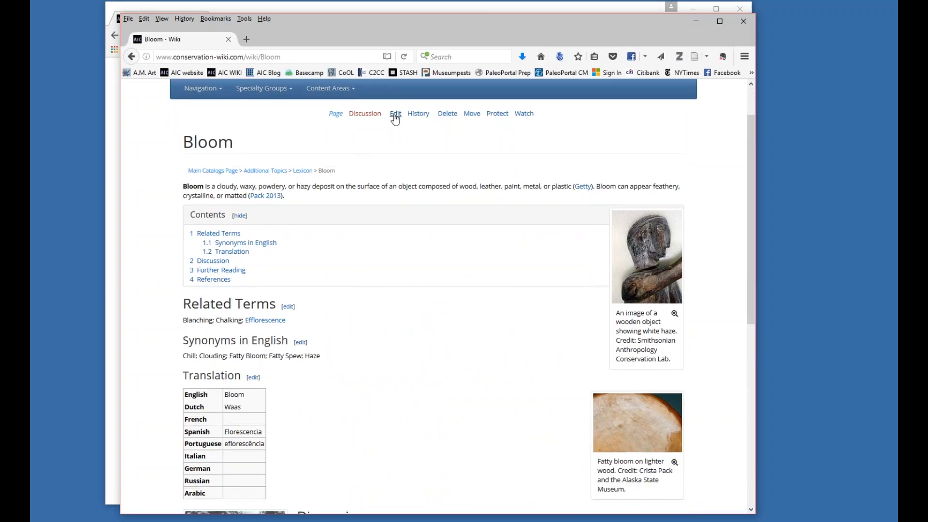
Open the Bloom page for editing and view its wikitext in the edit box.
{"action": "left_click", "coordinate": [396, 115]}
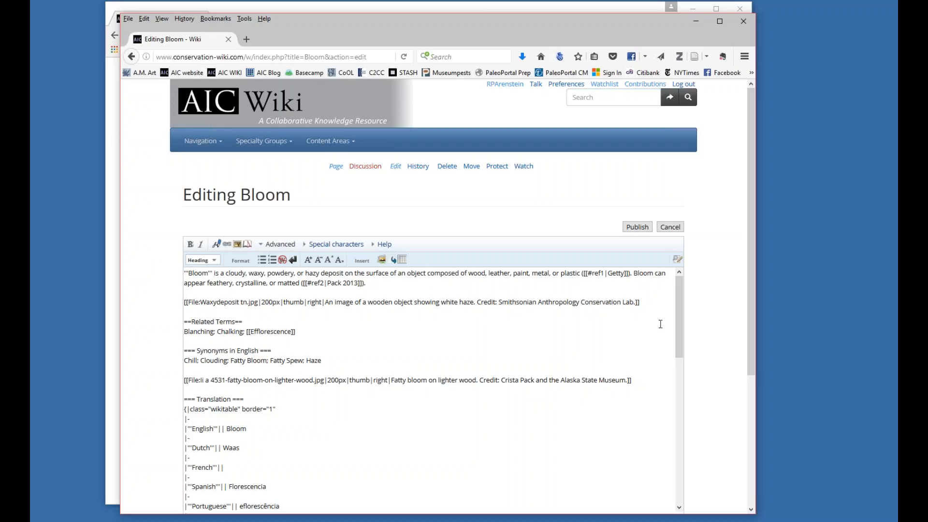
{"action": "left_click_drag", "start_coordinate": [750, 341], "coordinate": [760, 379]}
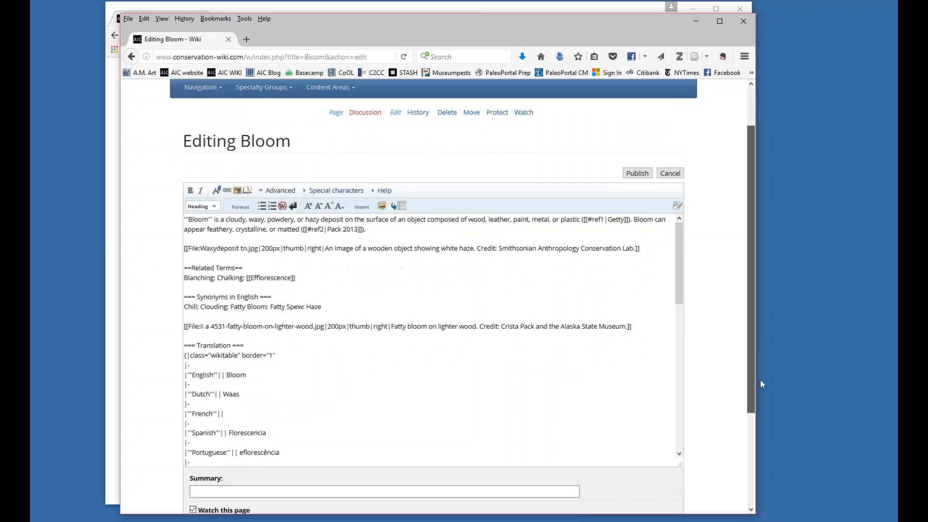
{"action": "left_click_drag", "start_coordinate": [760, 379], "coordinate": [760, 379]}
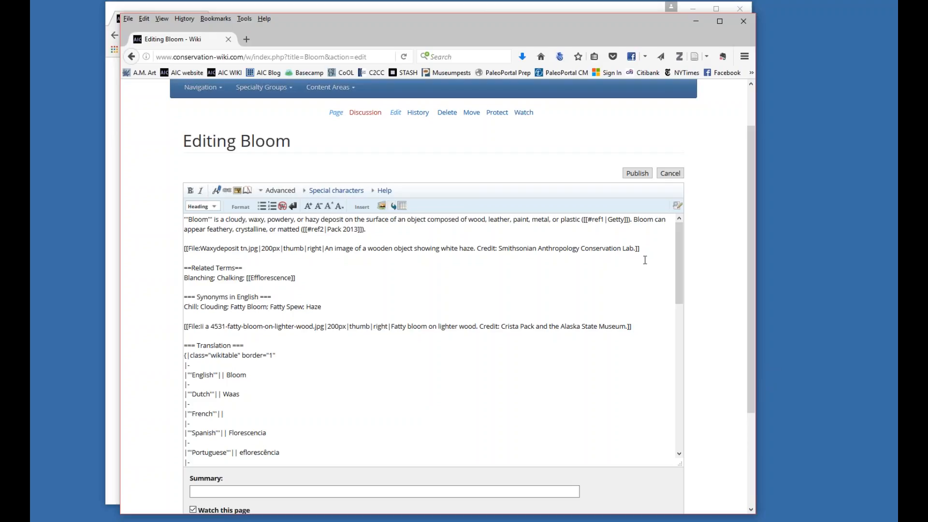
Examine the Bloom wikitext from the definition through the image tags, translation table, discussion, further reading and references.
{"action": "left_click", "coordinate": [681, 283]}
{"action": "scroll", "coordinate": [681, 283], "scroll_direction": "down", "scroll_amount": 1}
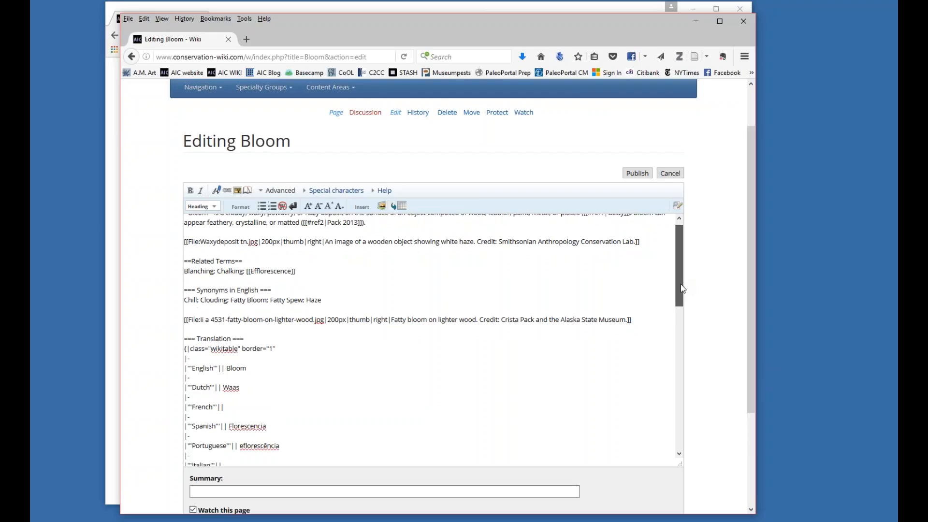
{"action": "scroll", "coordinate": [682, 283], "scroll_direction": "up", "scroll_amount": 1}
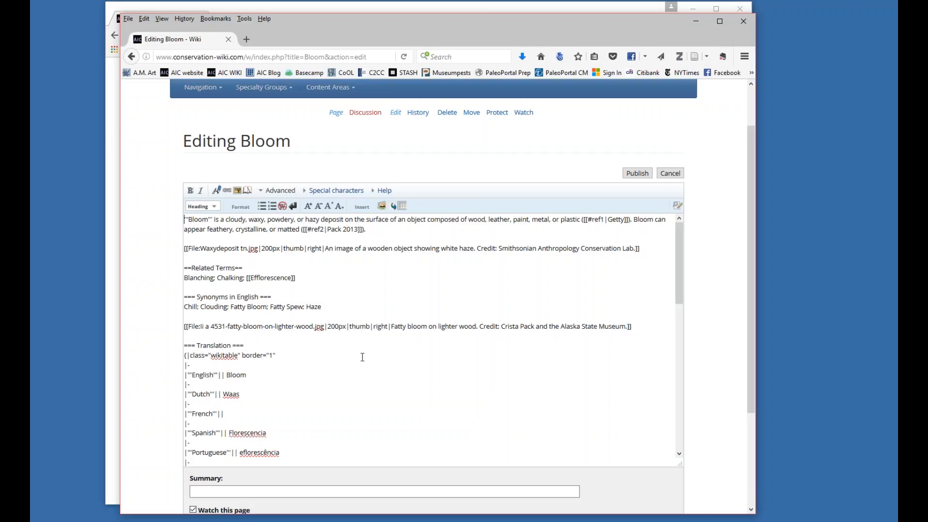
{"action": "scroll", "coordinate": [363, 356], "scroll_direction": "down", "scroll_amount": 2}
{"action": "scroll", "coordinate": [362, 357], "scroll_direction": "down", "scroll_amount": 7}
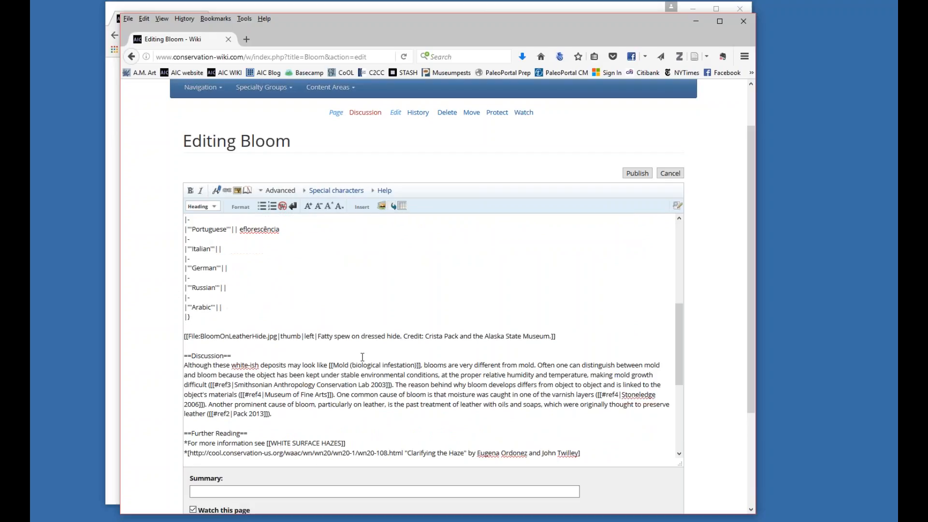
{"action": "scroll", "coordinate": [358, 350], "scroll_direction": "up", "scroll_amount": 7}
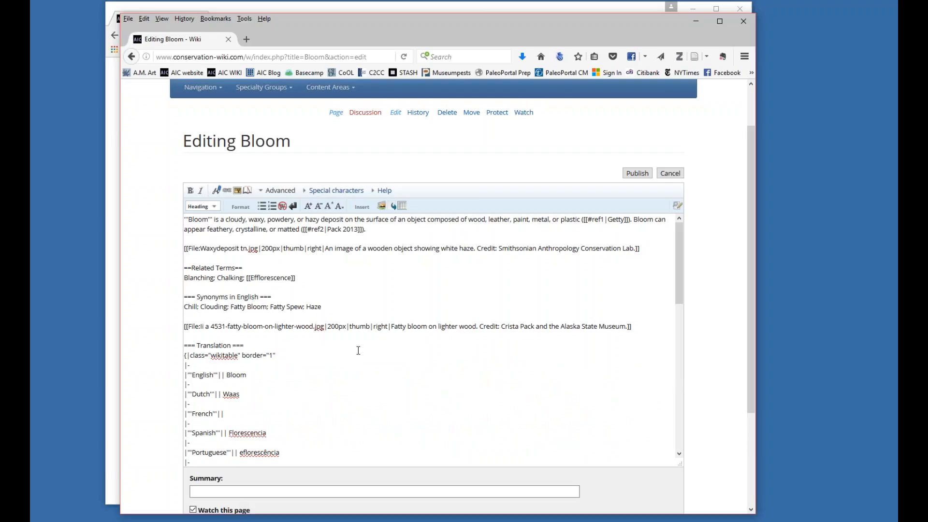
{"action": "scroll", "coordinate": [358, 350], "scroll_direction": "down", "scroll_amount": 4}
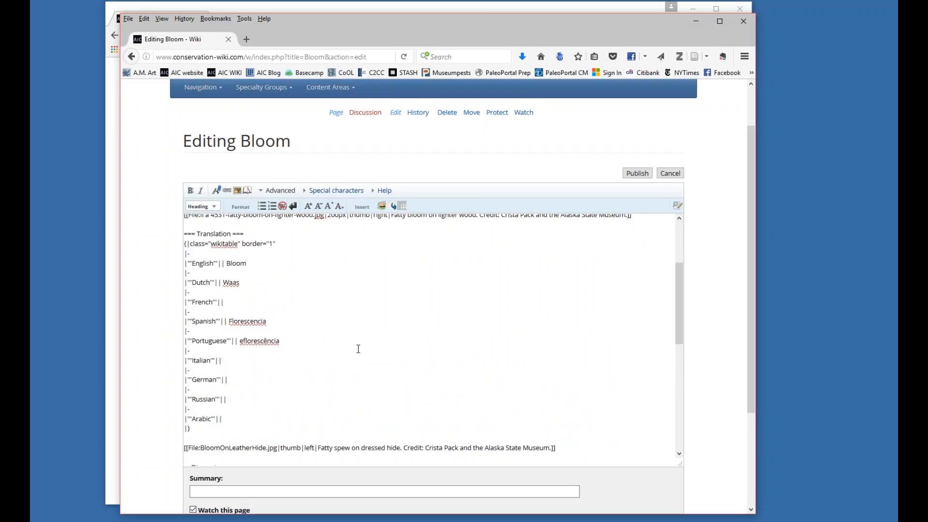
{"action": "scroll", "coordinate": [358, 349], "scroll_direction": "up", "scroll_amount": 4}
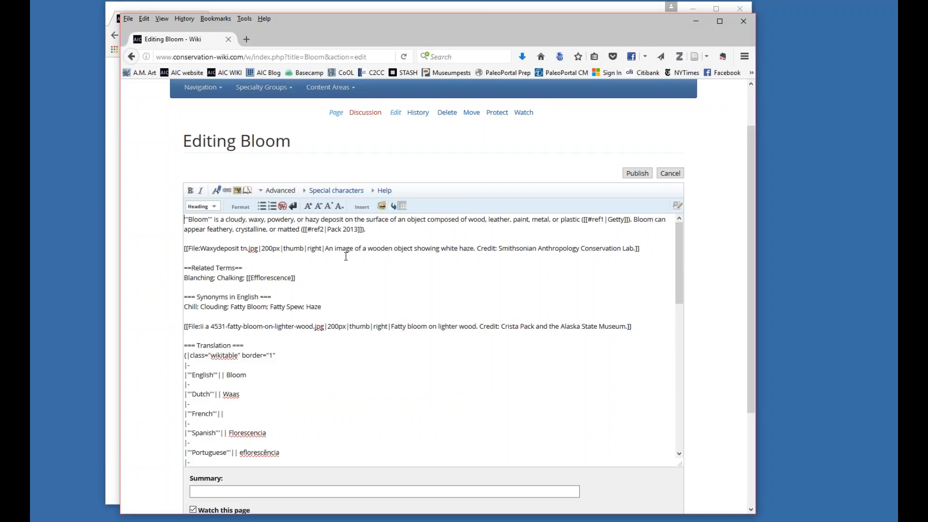
{"action": "scroll", "coordinate": [350, 276], "scroll_direction": "down", "scroll_amount": 15}
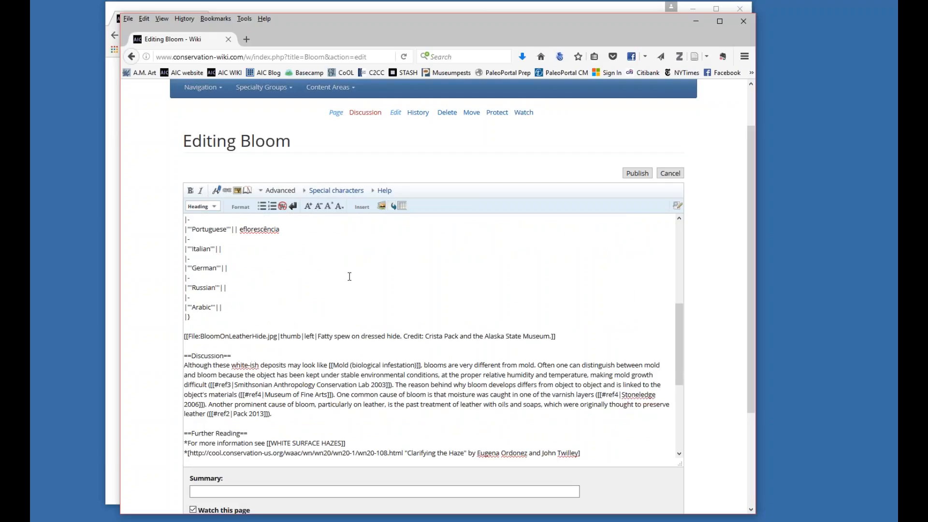
{"action": "scroll", "coordinate": [349, 276], "scroll_direction": "down", "scroll_amount": 1}
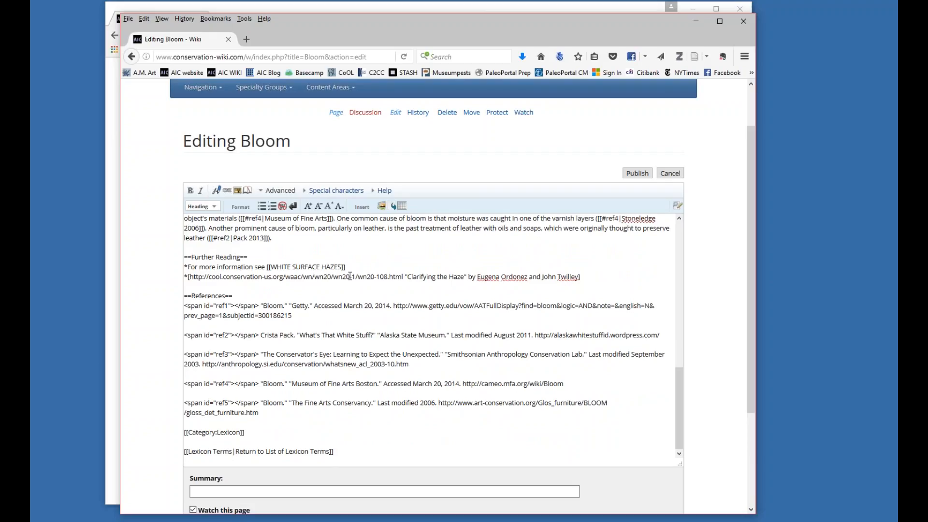
Copy the Fine Arts Conservancy URL from the ref5 reference and open it in a new Chrome tab.
{"action": "left_click", "coordinate": [289, 402]}
{"action": "left_click", "coordinate": [272, 409]}
{"action": "left_click_drag", "start_coordinate": [438, 403], "coordinate": [265, 412]}
{"action": "key", "text": "ctrl+c"}
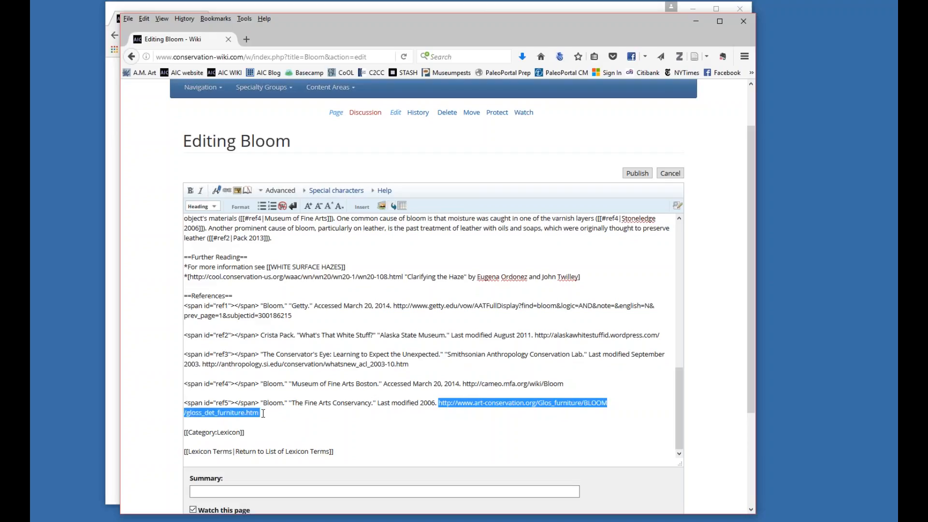
{"action": "mouse_move", "coordinate": [348, 520]}
{"action": "left_click", "coordinate": [349, 483]}
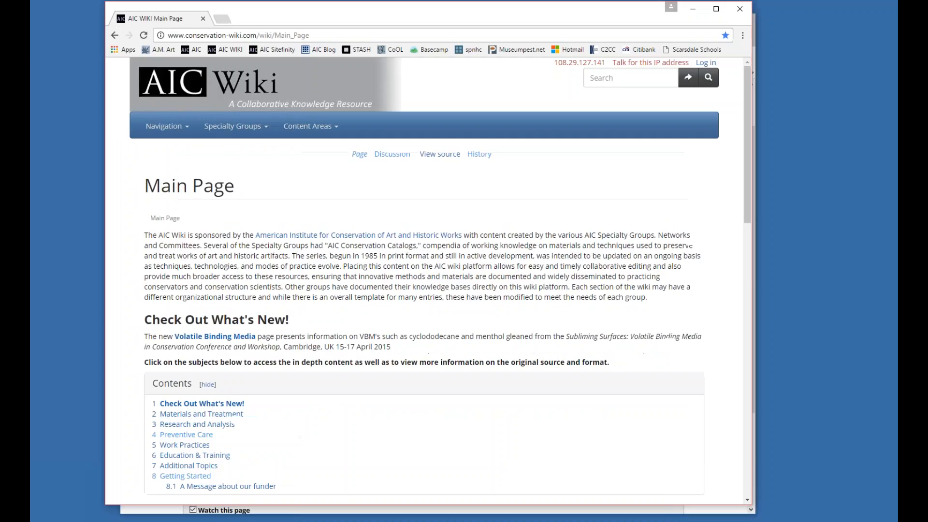
{"action": "left_click", "coordinate": [222, 19]}
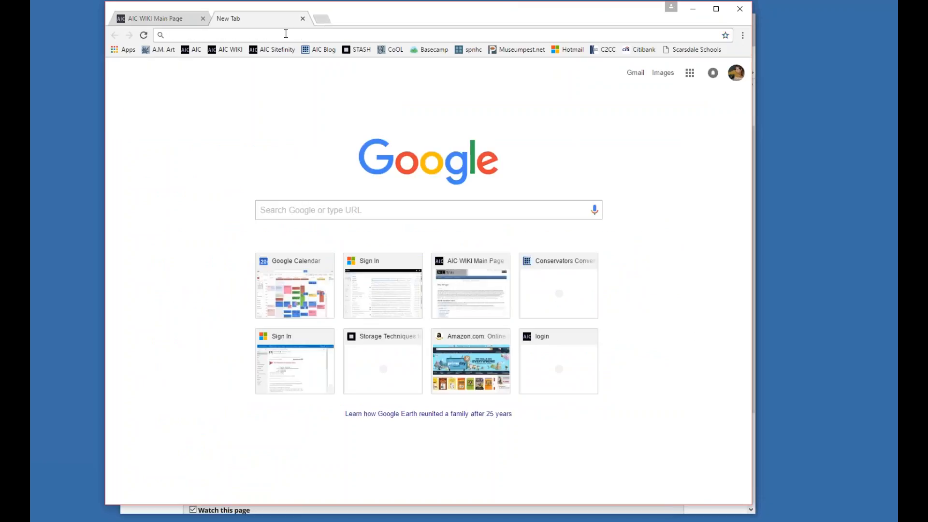
{"action": "key", "text": "ctrl+v"}
{"action": "key", "text": "Return"}
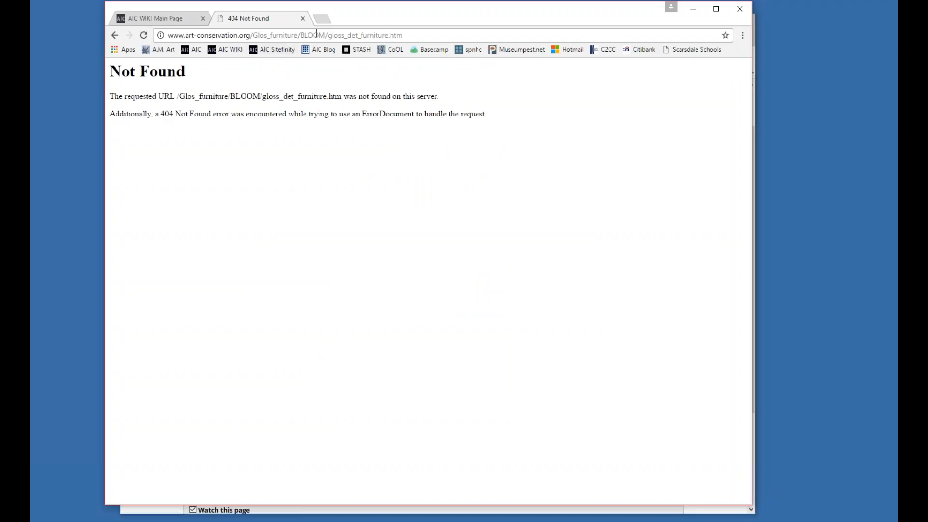
{"action": "left_click", "coordinate": [253, 35]}
{"action": "left_click", "coordinate": [253, 35]}
{"action": "left_click_drag", "start_coordinate": [252, 35], "coordinate": [642, 48]}
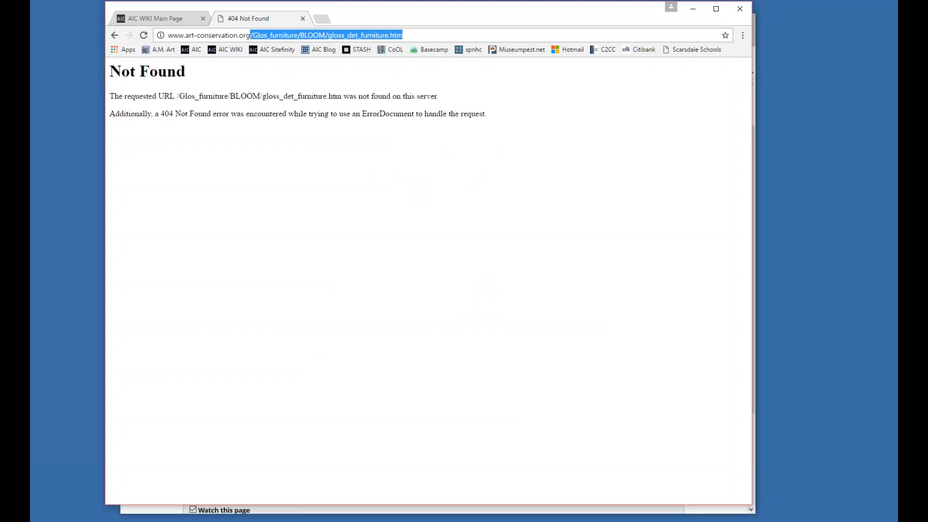
{"action": "key", "text": "BackSpace"}
{"action": "key", "text": "Return"}
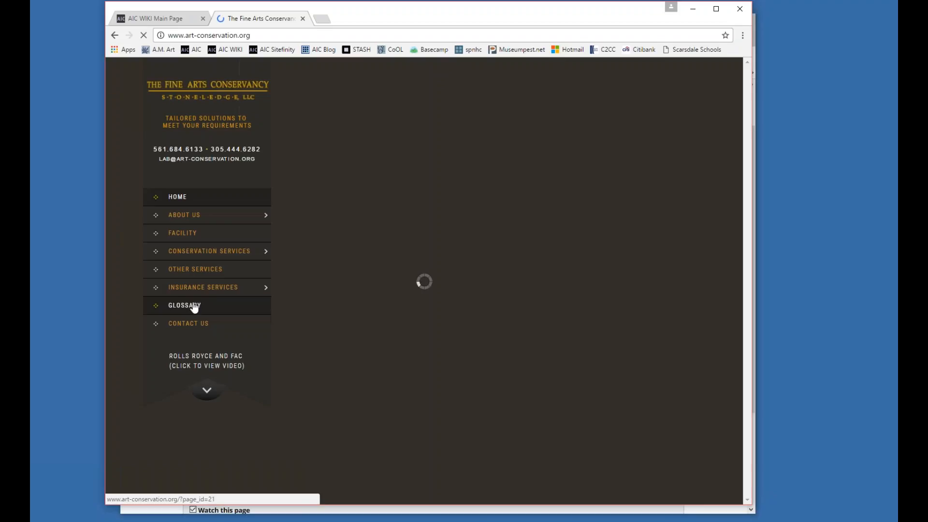
{"action": "left_click", "coordinate": [193, 304]}
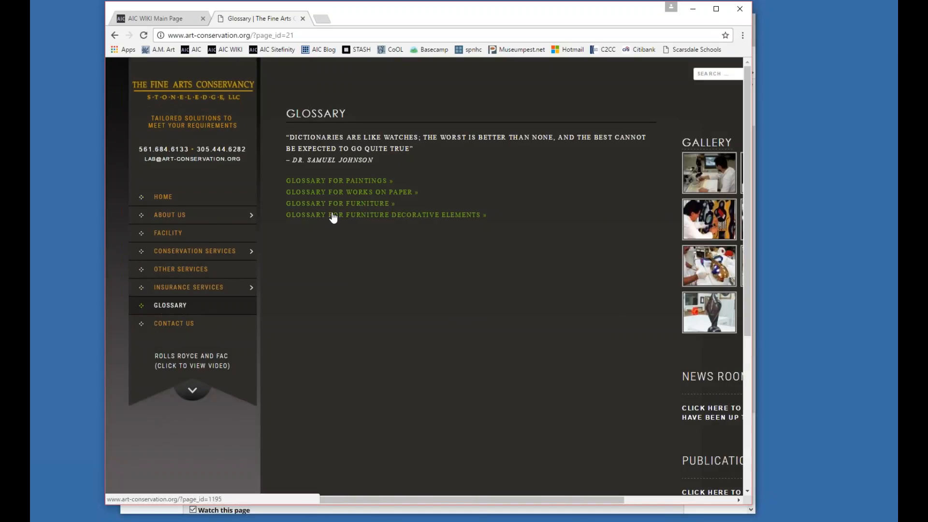
{"action": "left_click_drag", "start_coordinate": [373, 5], "coordinate": [462, 57]}
{"action": "left_click_drag", "start_coordinate": [409, 38], "coordinate": [376, 1]}
{"action": "left_click", "coordinate": [364, 194]}
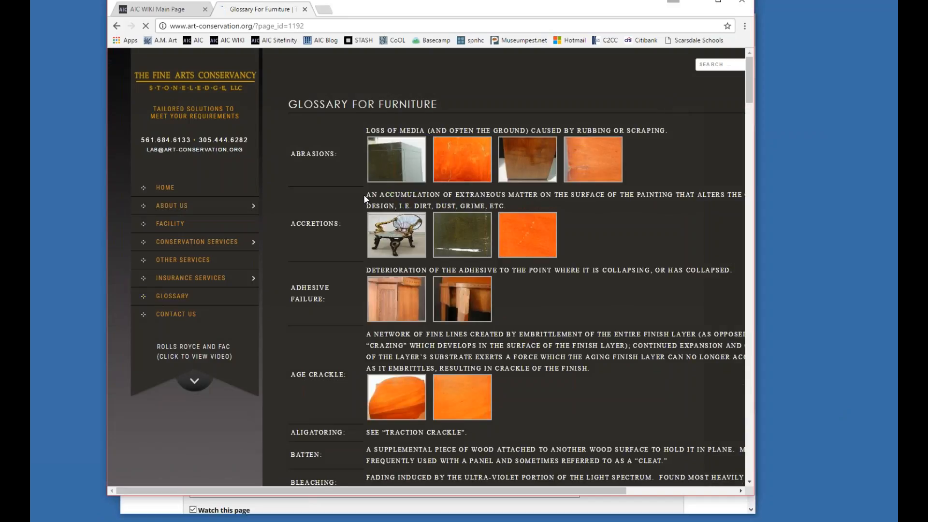
Find the Bloom definition in the furniture glossary and view its enlarged example photos.
{"action": "scroll", "coordinate": [364, 190], "scroll_direction": "down", "scroll_amount": 4}
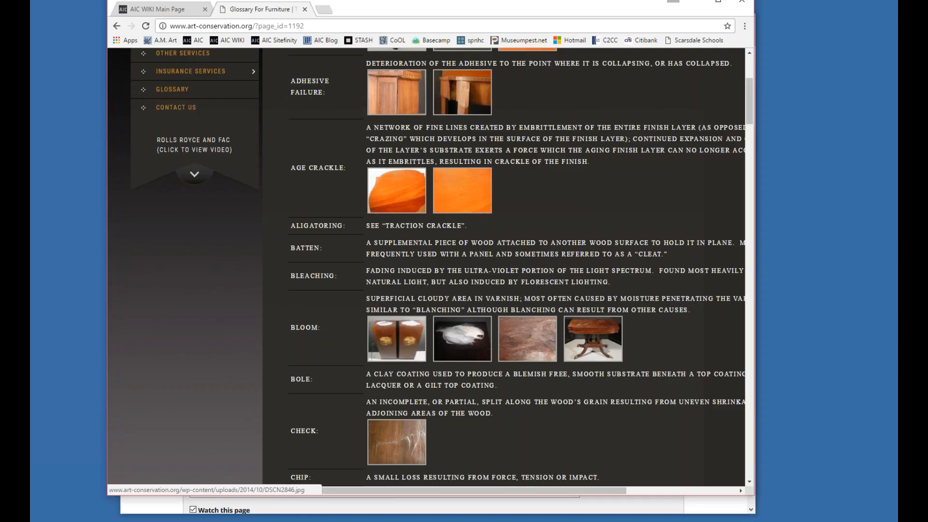
{"action": "left_click", "coordinate": [311, 25]}
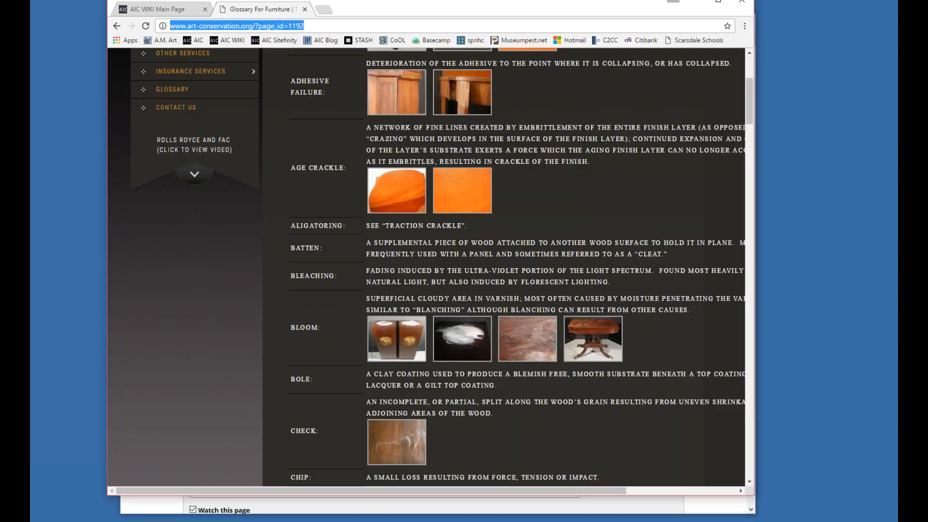
{"action": "left_click", "coordinate": [381, 339]}
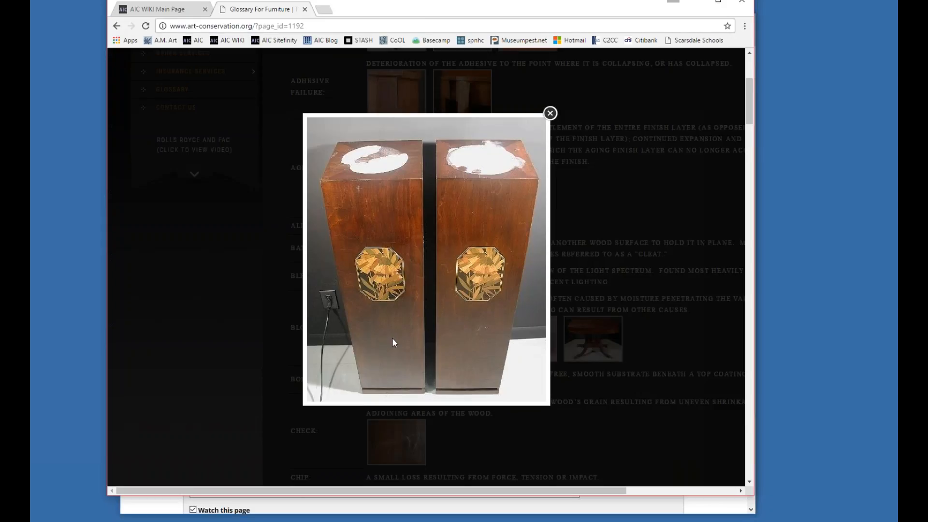
{"action": "left_click", "coordinate": [545, 261]}
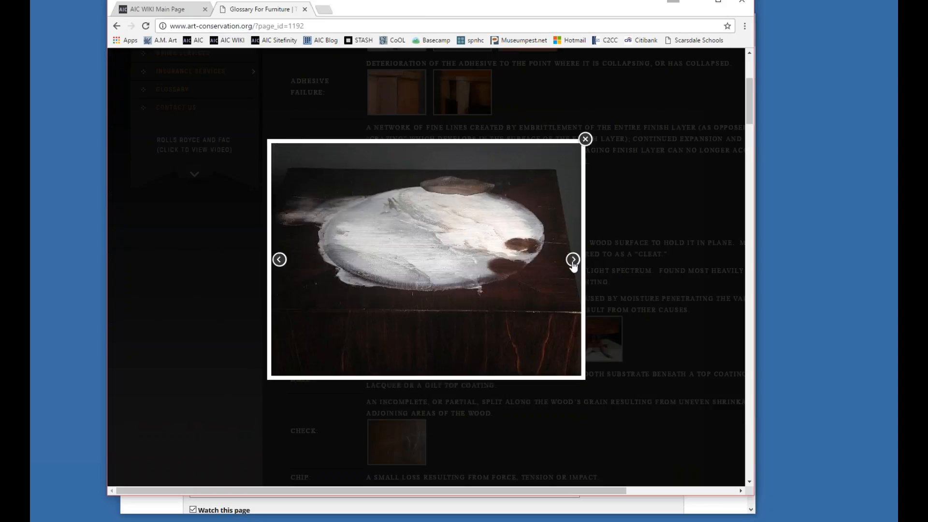
{"action": "left_click", "coordinate": [572, 261]}
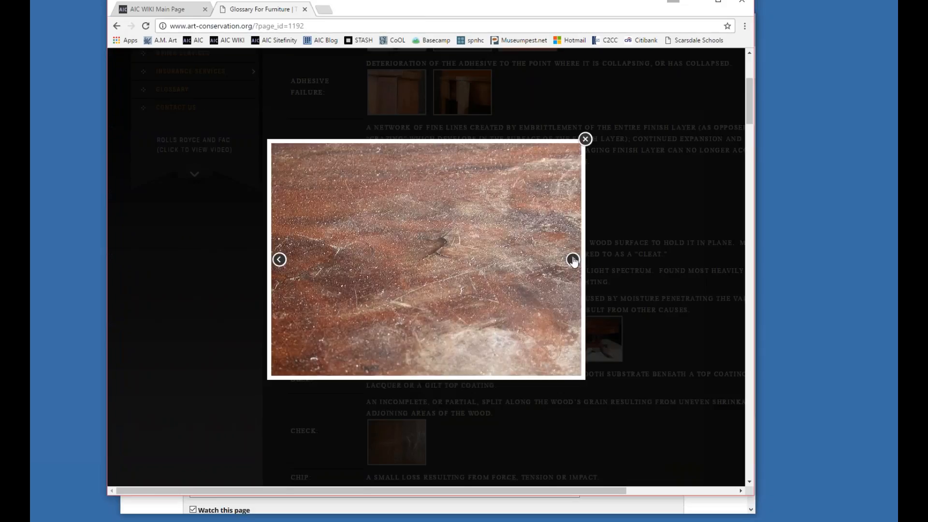
{"action": "left_click", "coordinate": [585, 139]}
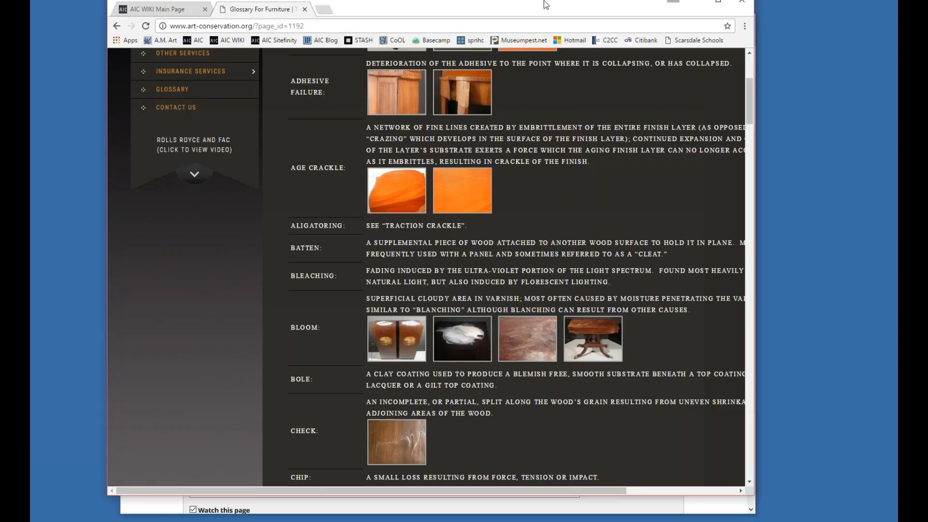
{"action": "left_click_drag", "start_coordinate": [518, 9], "coordinate": [522, 28]}
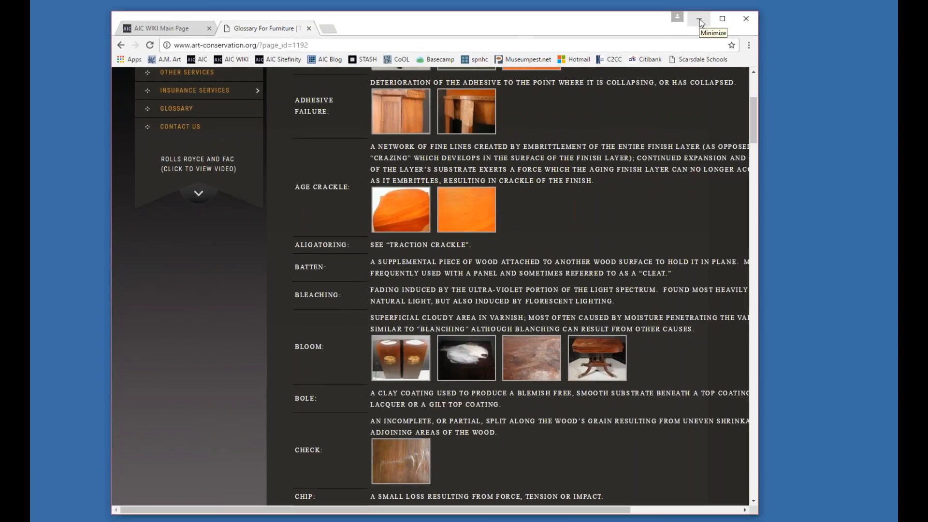
{"action": "left_click", "coordinate": [338, 46]}
{"action": "key", "text": "ctrl+c"}
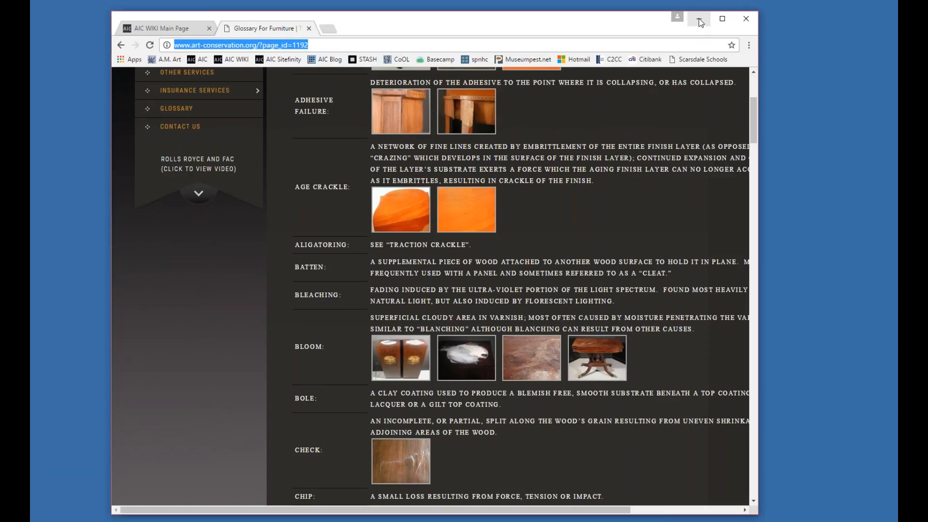
{"action": "key", "text": "alt+Tab"}
{"action": "left_click", "coordinate": [349, 417]}
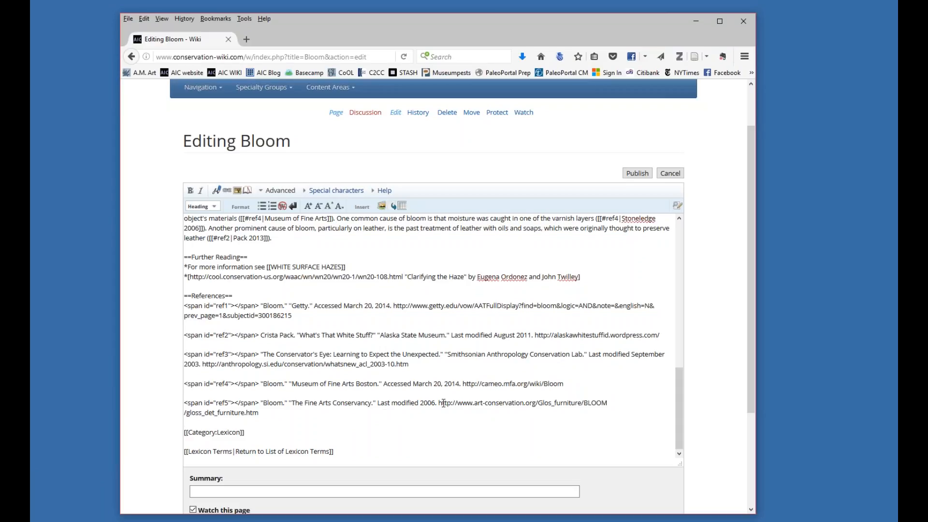
{"action": "left_click_drag", "start_coordinate": [439, 402], "coordinate": [442, 410]}
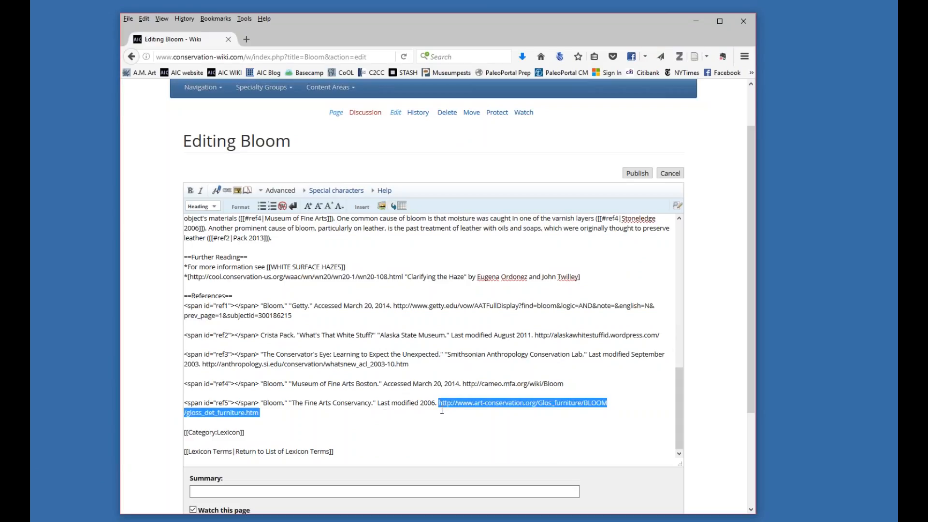
{"action": "key", "text": "ctrl+v"}
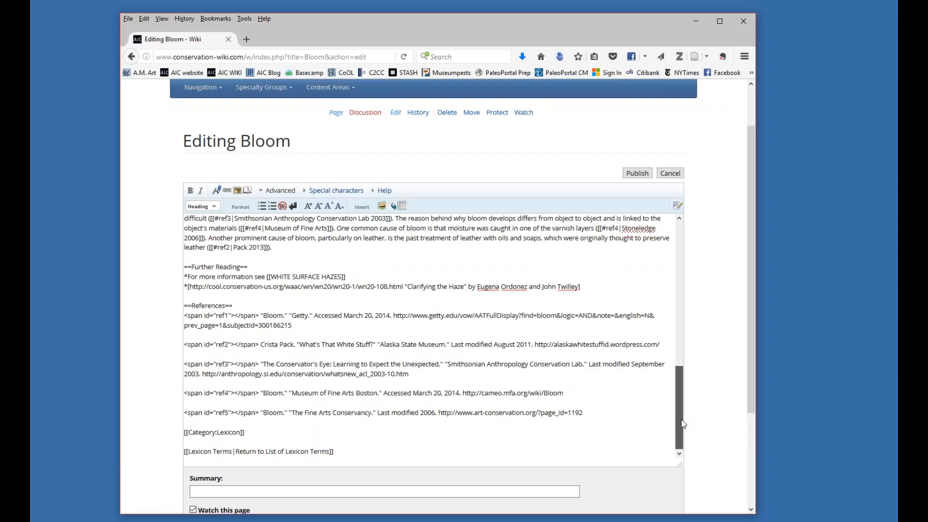
Enter the edit summary "updated link for Fine Arts Conservancy".
{"action": "left_click_drag", "start_coordinate": [750, 398], "coordinate": [758, 474]}
{"action": "left_click", "coordinate": [312, 389]}
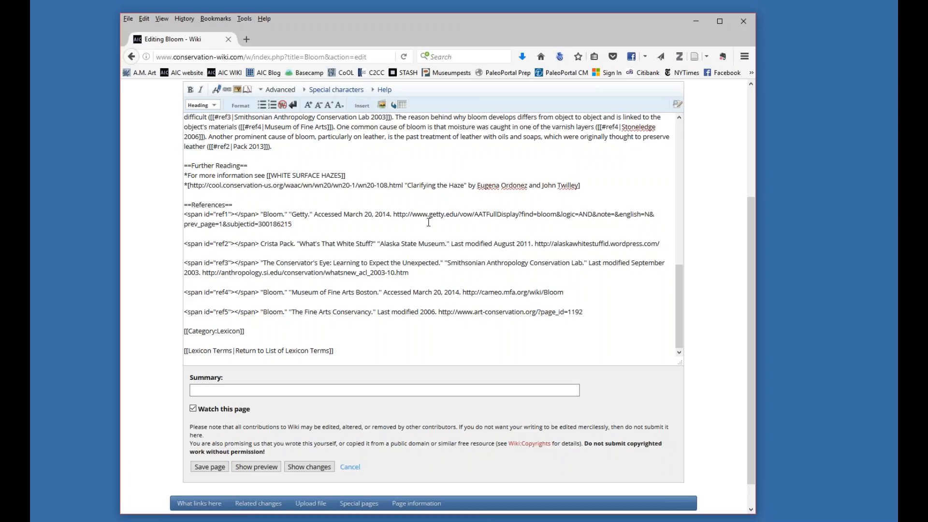
{"action": "left_click", "coordinate": [206, 389]}
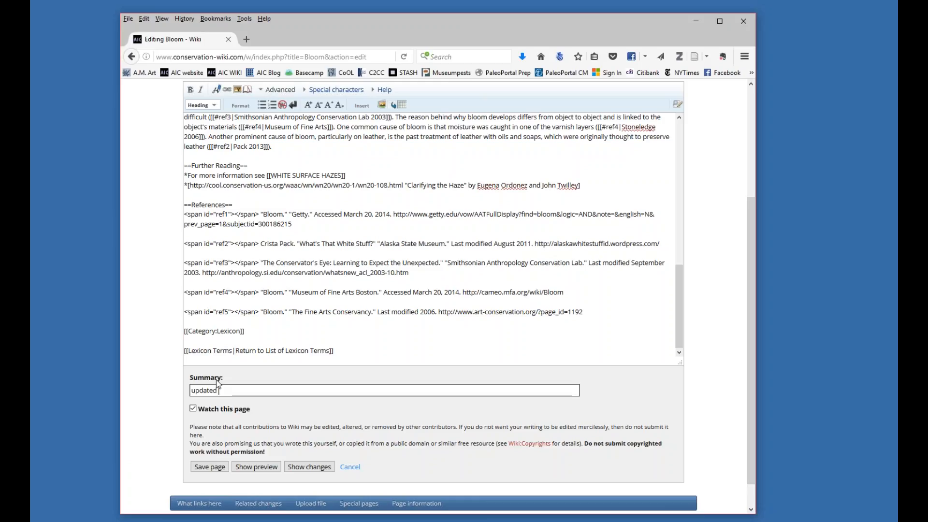
{"action": "type", "text": "or"}
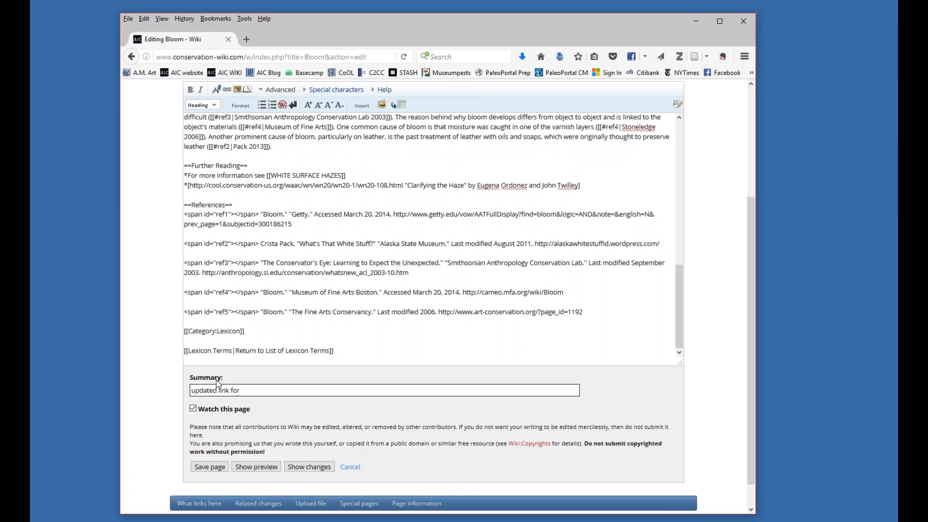
{"action": "type", "text": " Fine Arts Conservancy"}
Preview the edited Bloom page and check the Fine Arts Conservancy link in its references against the wikitext.
{"action": "left_click", "coordinate": [214, 471]}
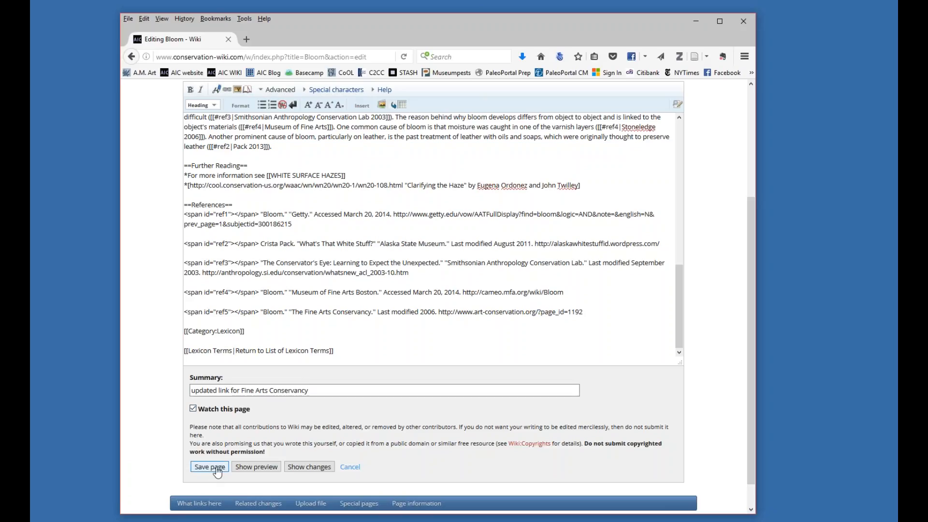
{"action": "left_click", "coordinate": [259, 471]}
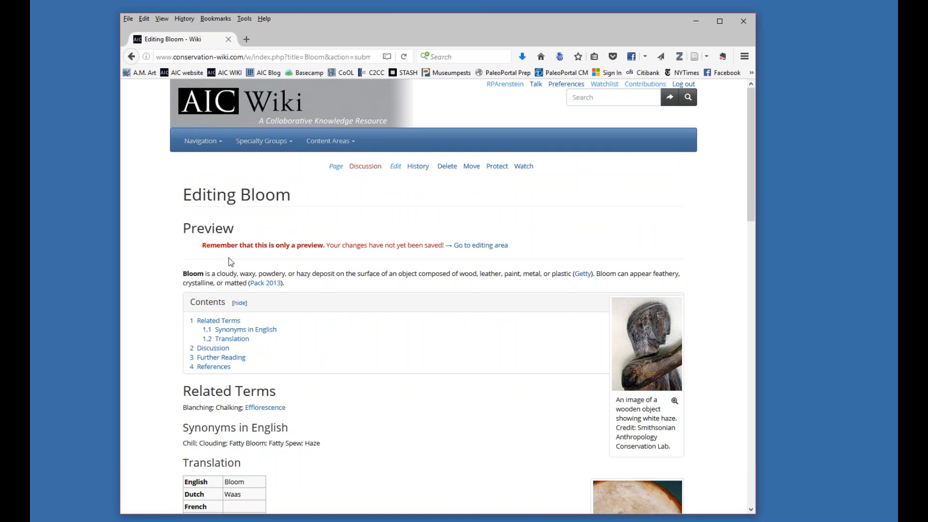
{"action": "scroll", "coordinate": [304, 264], "scroll_direction": "down", "scroll_amount": 8}
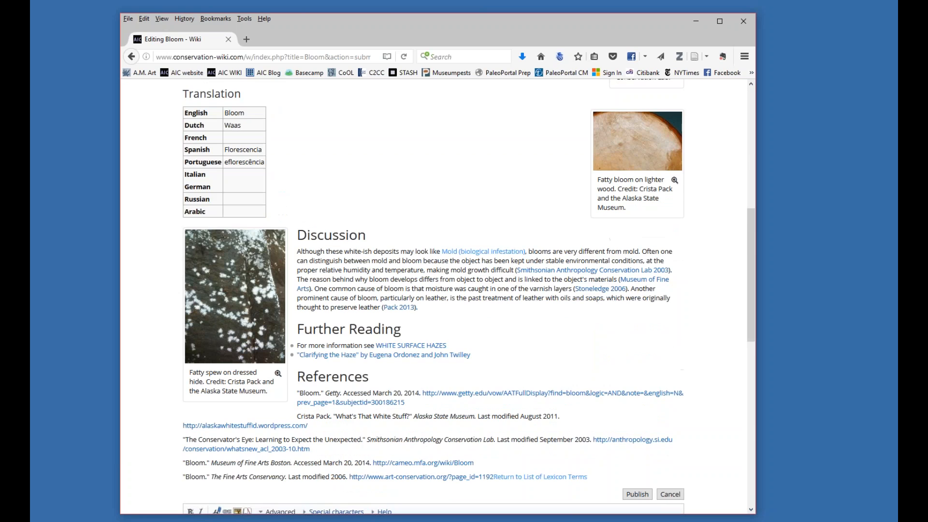
{"action": "scroll", "coordinate": [438, 337], "scroll_direction": "down", "scroll_amount": 5}
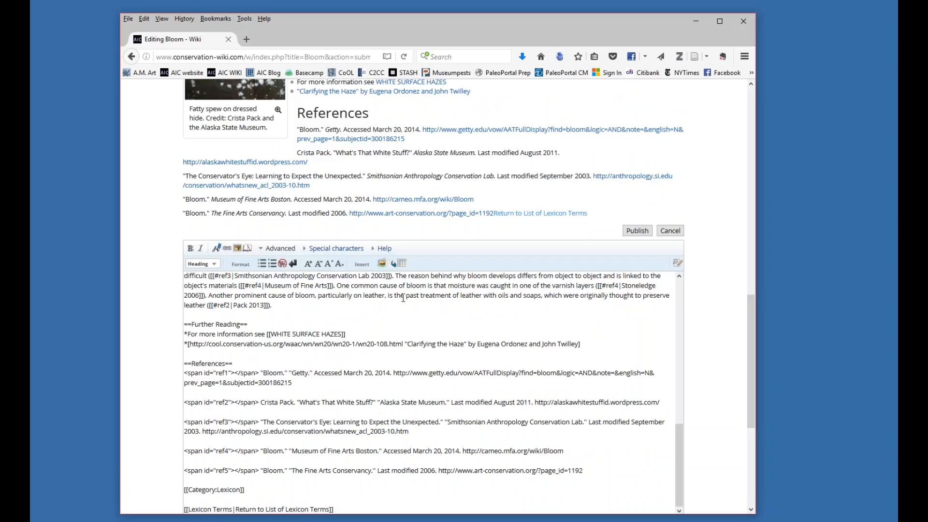
{"action": "scroll", "coordinate": [403, 297], "scroll_direction": "up", "scroll_amount": 2}
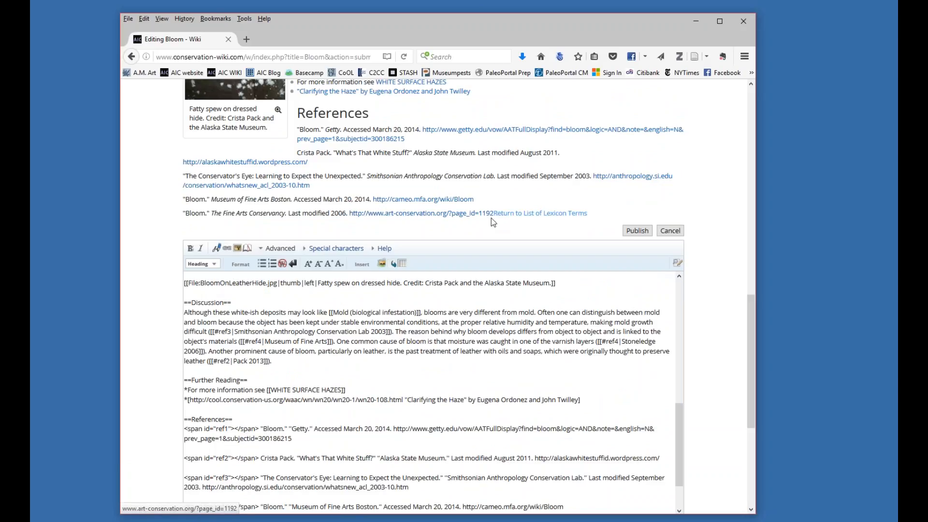
Insert a <br> tag on the empty line directly after the ref5 reference in the Bloom wikitext.
{"action": "scroll", "coordinate": [500, 232], "scroll_direction": "down", "scroll_amount": 5}
{"action": "scroll", "coordinate": [498, 240], "scroll_direction": "down", "scroll_amount": 3}
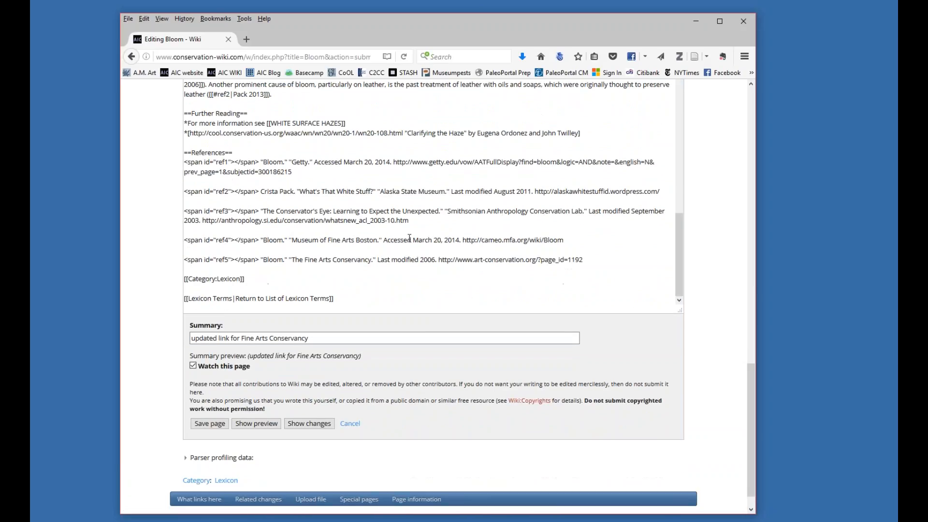
{"action": "left_click", "coordinate": [243, 234], "text": "shift"}
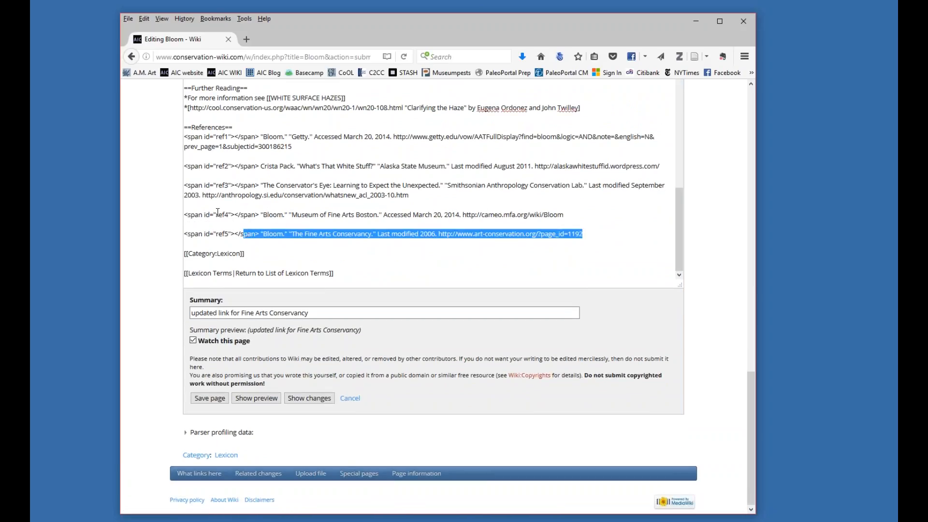
{"action": "left_click", "coordinate": [198, 246]}
{"action": "type", "text": "<b"}
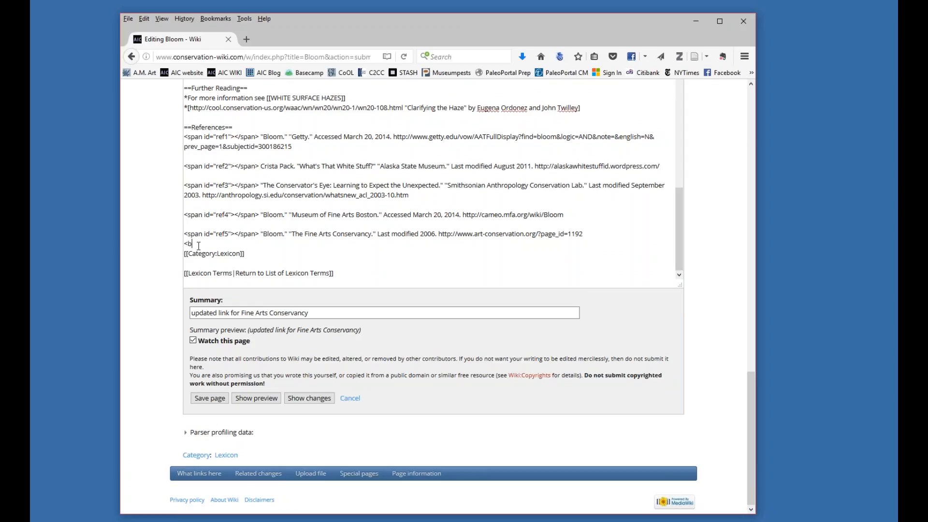
{"action": "type", "text": "r>"}
{"action": "left_click_drag", "start_coordinate": [201, 243], "coordinate": [179, 242]}
{"action": "left_click", "coordinate": [234, 246]}
Preview the Bloom page and check the spacing between the last reference and the Return to List of Lexicon Terms link.
{"action": "left_click", "coordinate": [270, 397]}
{"action": "scroll", "coordinate": [392, 195], "scroll_direction": "down", "scroll_amount": 5}
{"action": "scroll", "coordinate": [468, 297], "scroll_direction": "down", "scroll_amount": 10}
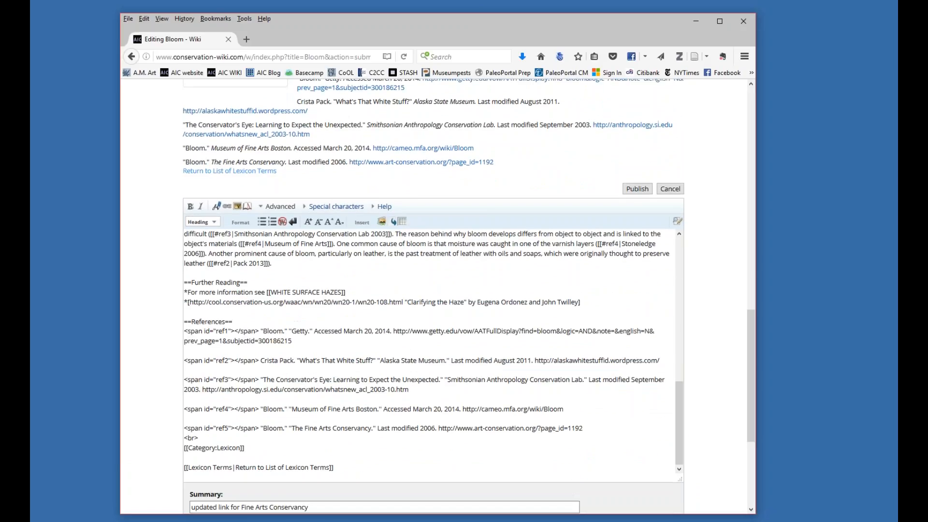
{"action": "scroll", "coordinate": [469, 296], "scroll_direction": "up", "scroll_amount": 1}
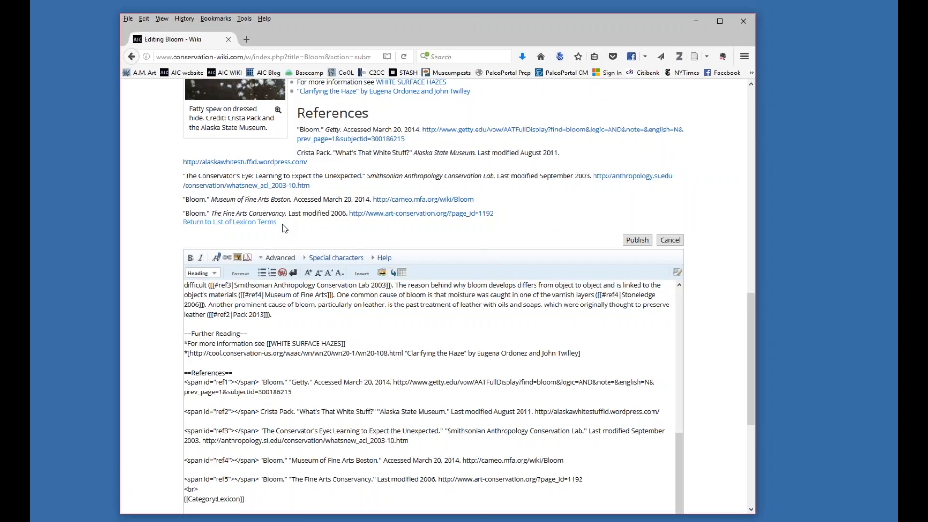
Add a second <br> tag on its own line below the first one, above the Lexicon category tag.
{"action": "scroll", "coordinate": [317, 211], "scroll_direction": "down", "scroll_amount": 1}
{"action": "scroll", "coordinate": [317, 208], "scroll_direction": "down", "scroll_amount": 2}
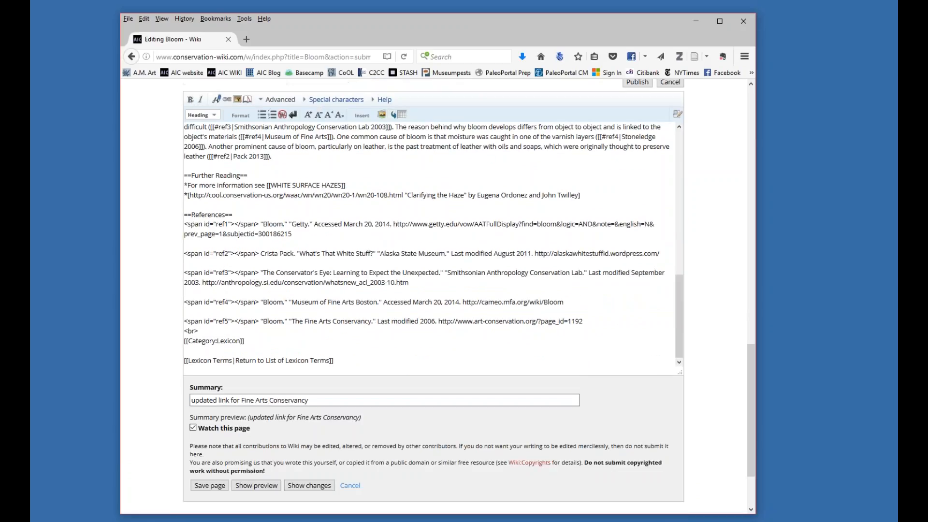
{"action": "left_click", "coordinate": [207, 329]}
{"action": "key", "text": "Return"}
{"action": "type", "text": "<br>"}
Preview the Bloom page again and review it from the introduction through the references and the return link.
{"action": "left_click", "coordinate": [257, 485]}
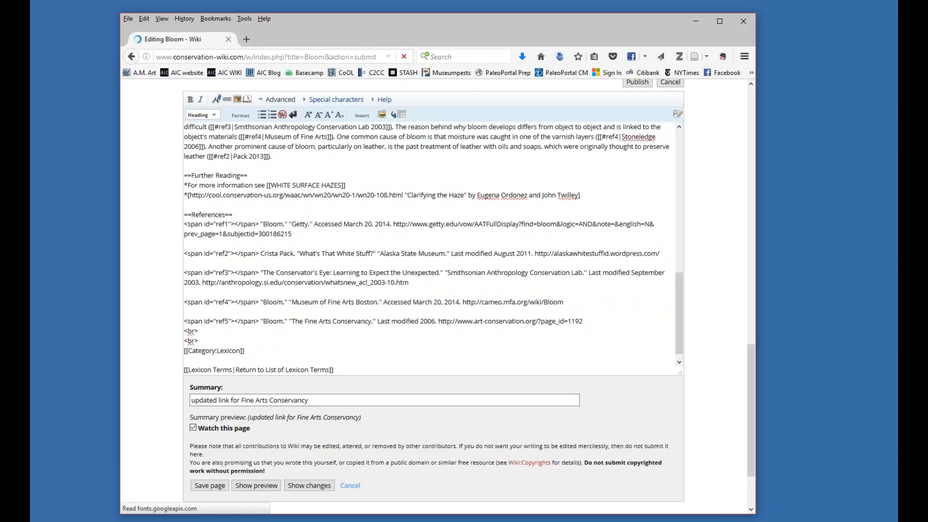
{"action": "scroll", "coordinate": [423, 158], "scroll_direction": "down", "scroll_amount": 15}
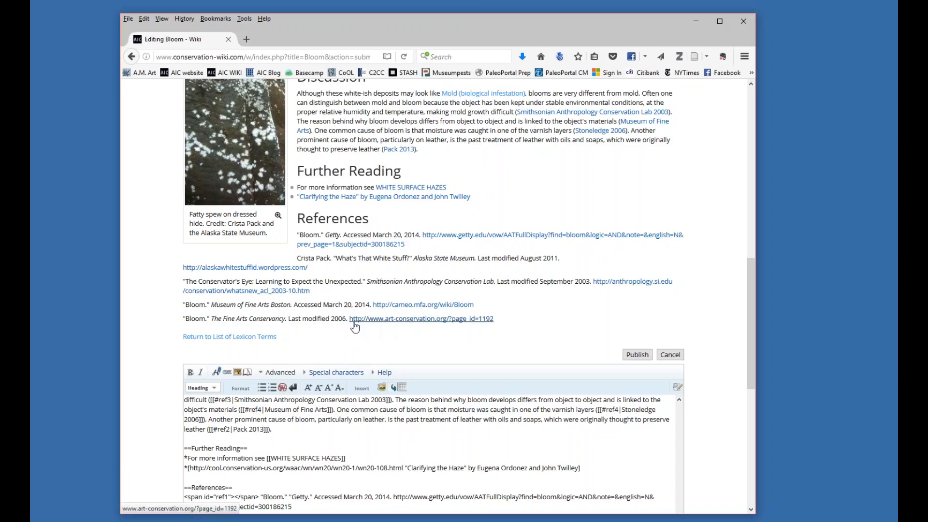
{"action": "scroll", "coordinate": [367, 333], "scroll_direction": "down", "scroll_amount": 2}
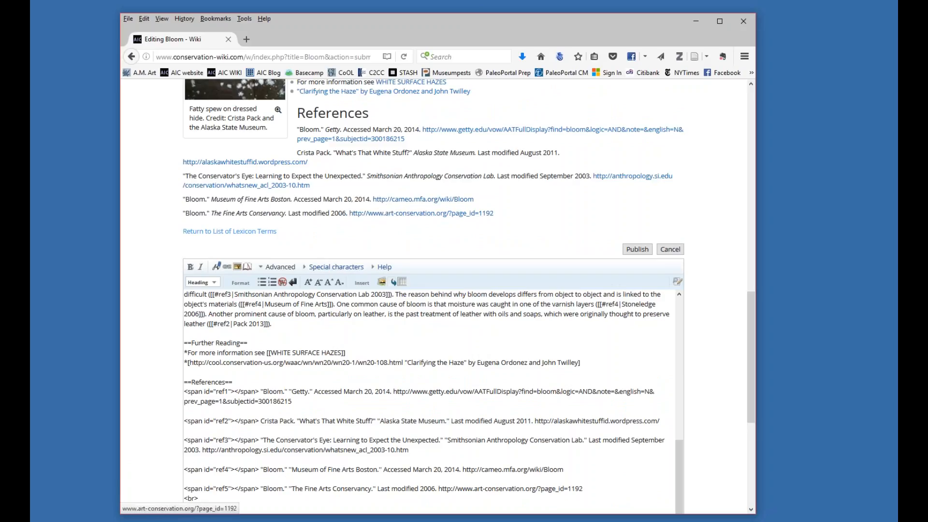
{"action": "key", "text": "Return"}
{"action": "type", "text": "<br>"}
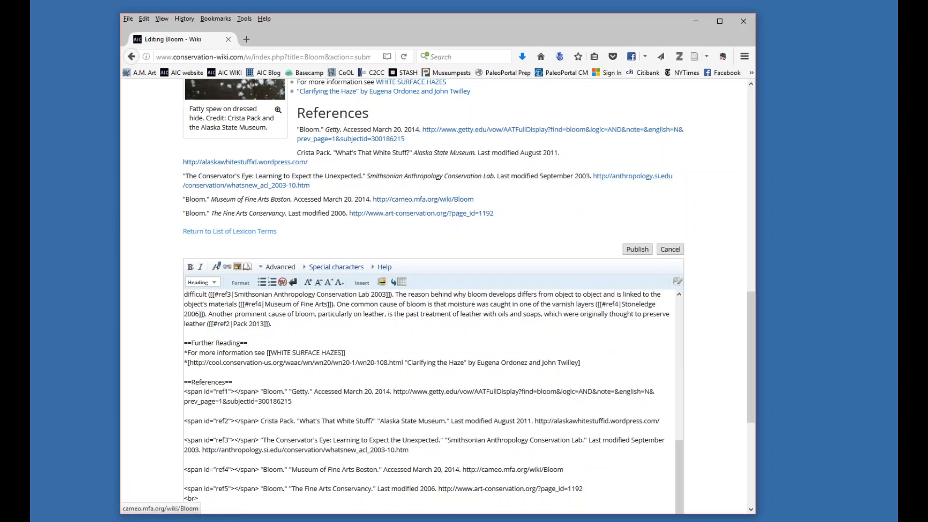
{"action": "scroll", "coordinate": [483, 227], "scroll_direction": "up", "scroll_amount": 3}
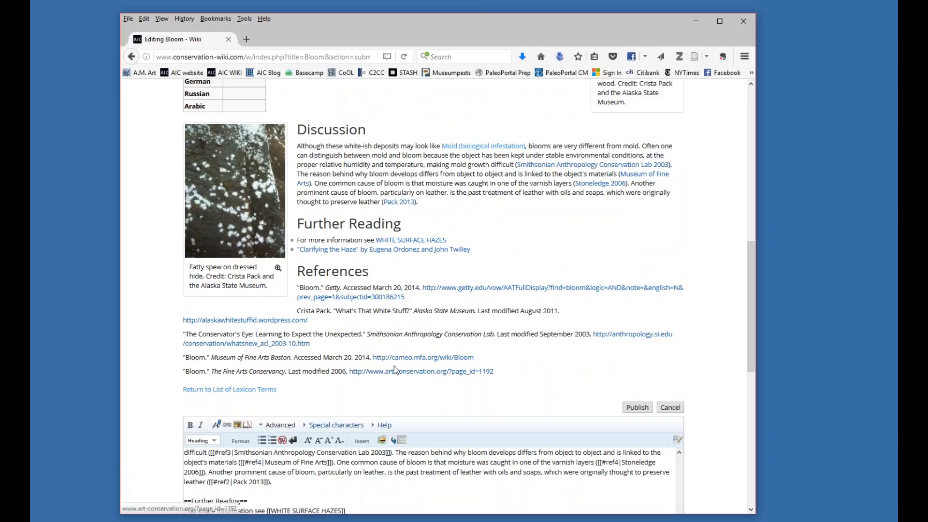
{"action": "scroll", "coordinate": [395, 370], "scroll_direction": "up", "scroll_amount": 8}
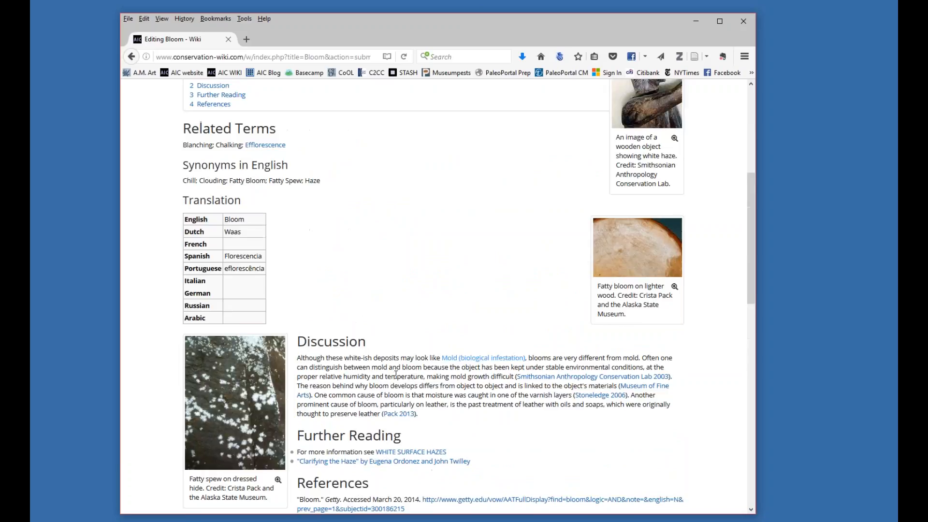
{"action": "scroll", "coordinate": [395, 376], "scroll_direction": "up", "scroll_amount": 3}
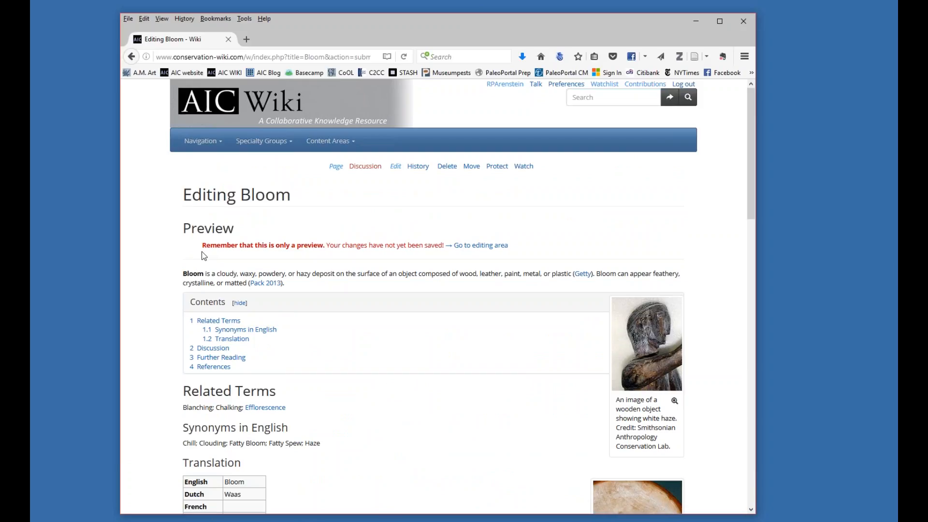
{"action": "scroll", "coordinate": [433, 382], "scroll_direction": "down", "scroll_amount": 10}
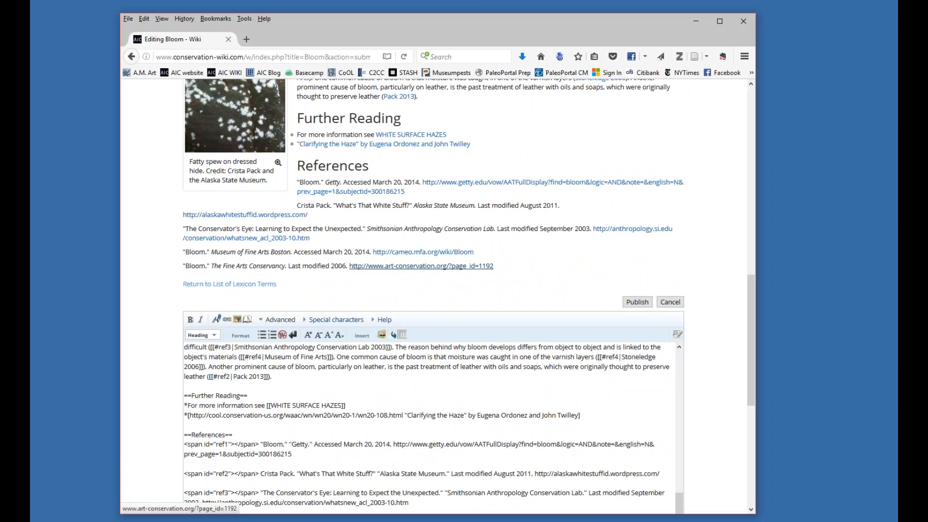
Save the edited Bloom page with its updated reference link and line breaks.
{"action": "left_click", "coordinate": [448, 395]}
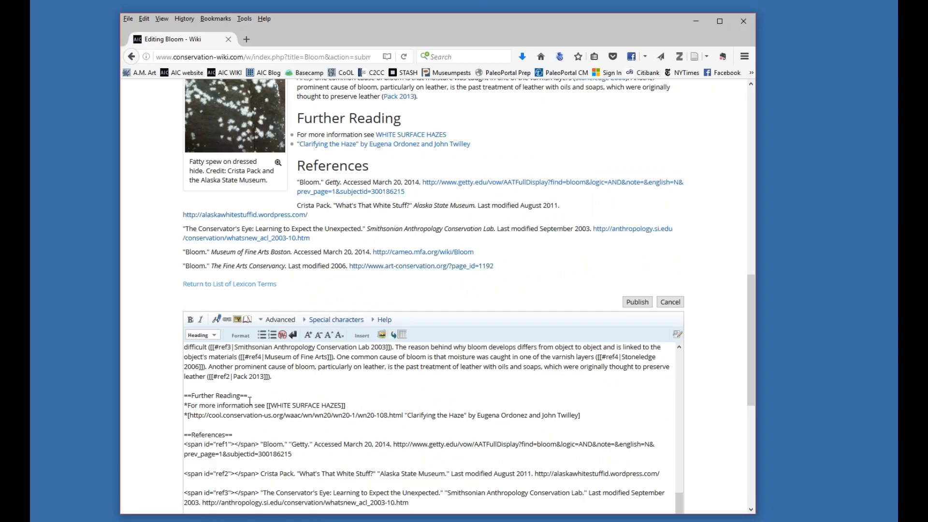
{"action": "scroll", "coordinate": [459, 392], "scroll_direction": "down", "scroll_amount": 1}
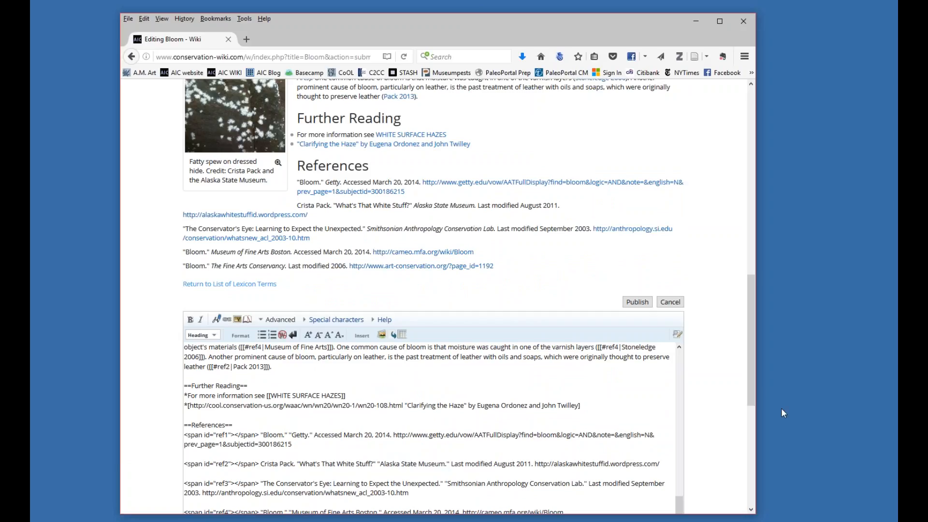
{"action": "left_click_drag", "start_coordinate": [751, 392], "coordinate": [750, 479]}
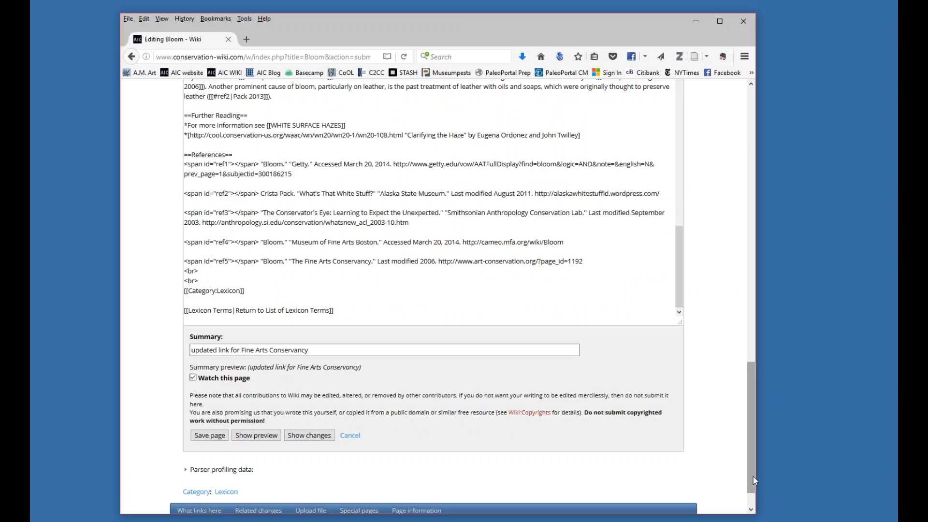
{"action": "left_click", "coordinate": [208, 439]}
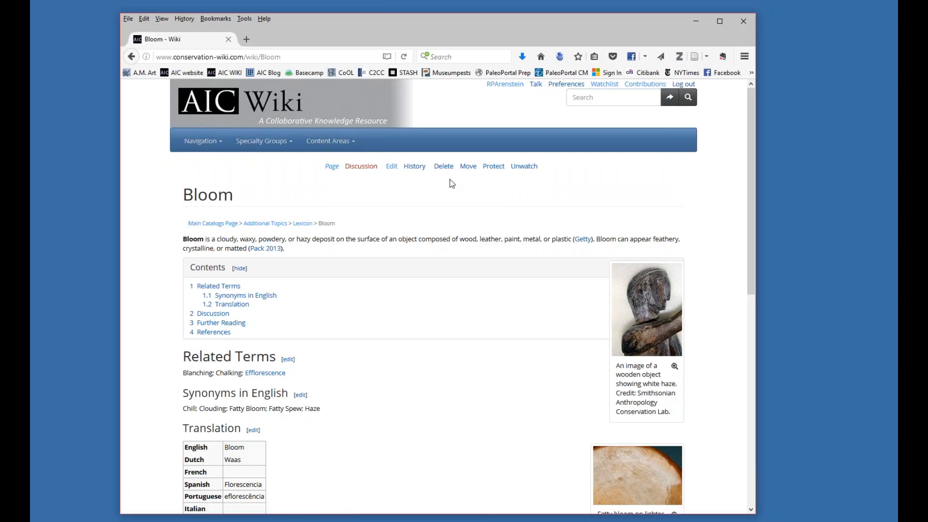
Open Bloom's revision history and examine the newest entry's edit summary and the earlier revisions.
{"action": "left_click", "coordinate": [415, 169]}
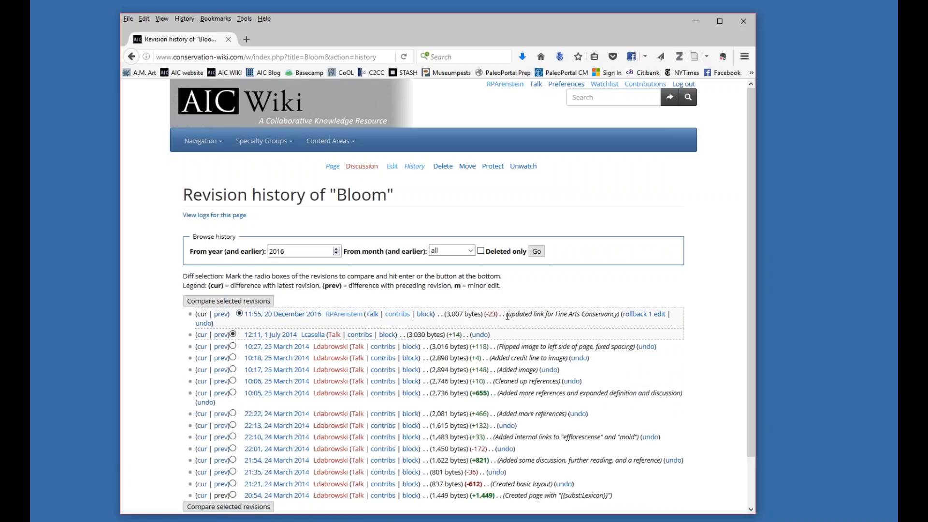
{"action": "left_click_drag", "start_coordinate": [507, 316], "coordinate": [617, 316]}
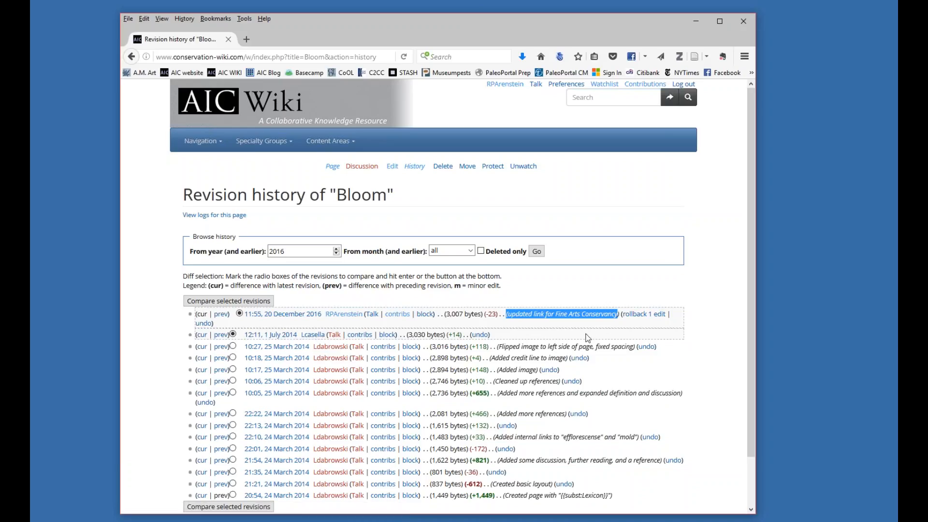
{"action": "scroll", "coordinate": [328, 309], "scroll_direction": "down", "scroll_amount": 2}
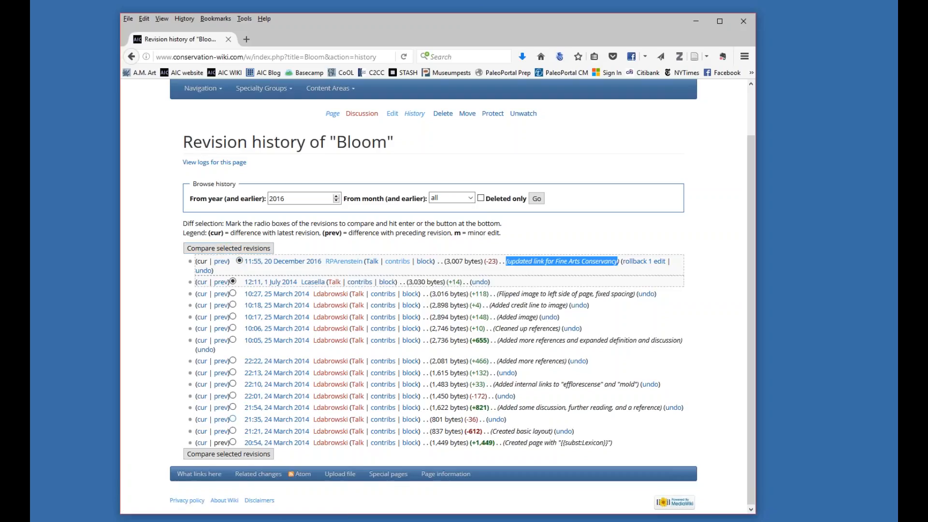
Compare Bloom's 21:54, 24 March 2014 revision with the latest revision and review the differences down to the references.
{"action": "left_click", "coordinate": [232, 419]}
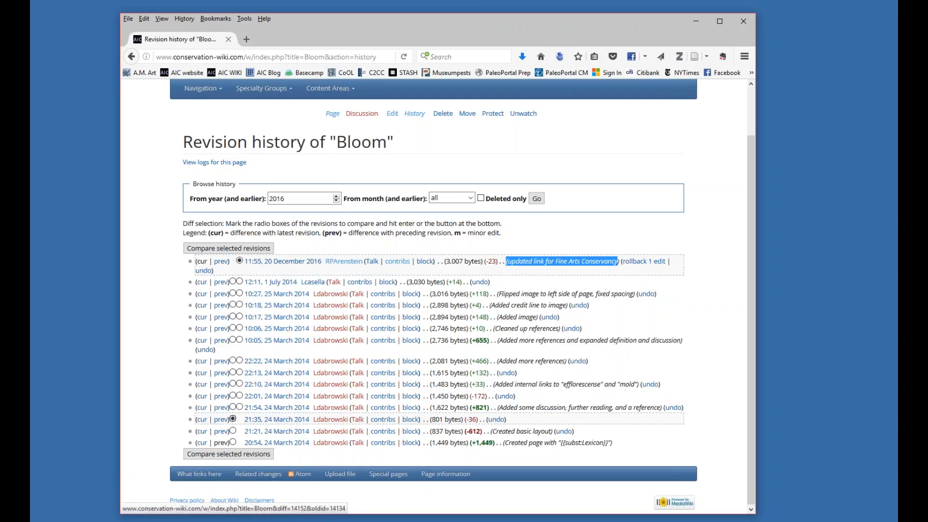
{"action": "left_click", "coordinate": [233, 408]}
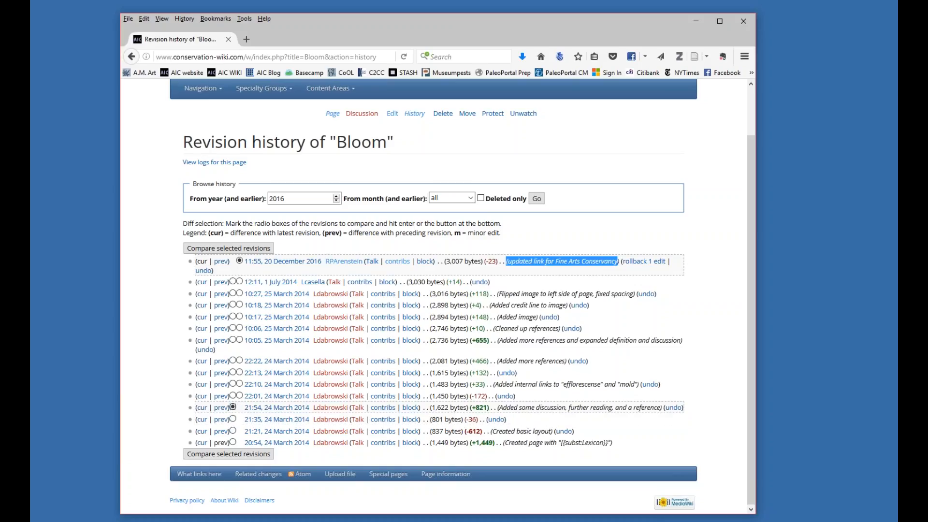
{"action": "left_click", "coordinate": [246, 248]}
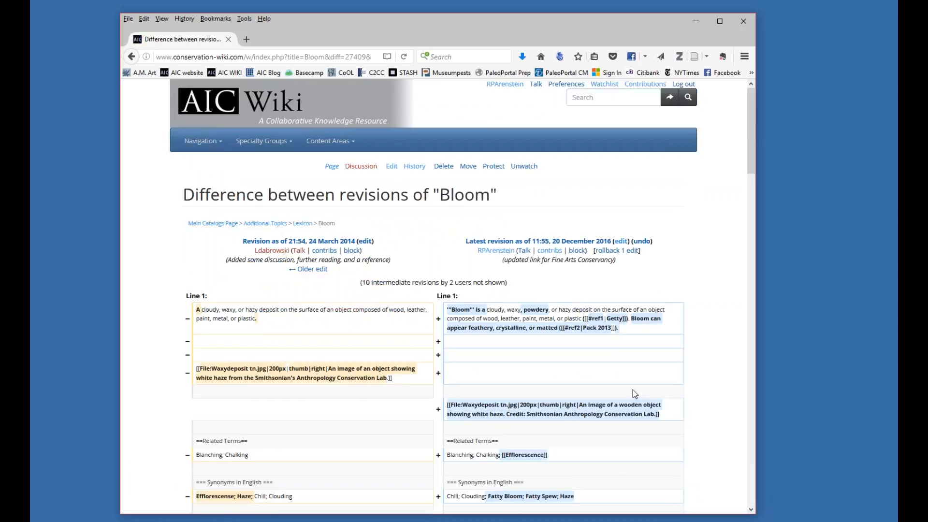
{"action": "scroll", "coordinate": [633, 390], "scroll_direction": "down", "scroll_amount": 3}
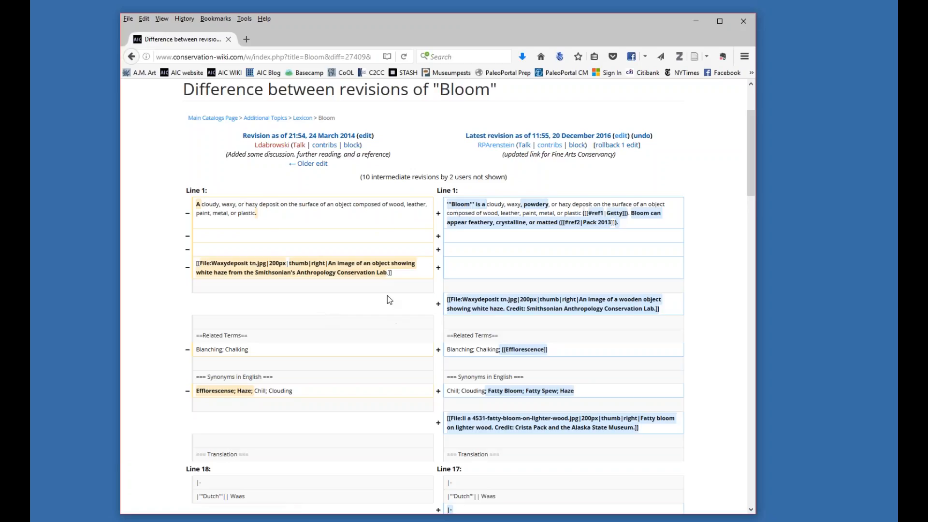
{"action": "scroll", "coordinate": [389, 300], "scroll_direction": "down", "scroll_amount": 1}
{"action": "scroll", "coordinate": [152, 289], "scroll_direction": "down", "scroll_amount": 1}
{"action": "scroll", "coordinate": [436, 307], "scroll_direction": "down", "scroll_amount": 3}
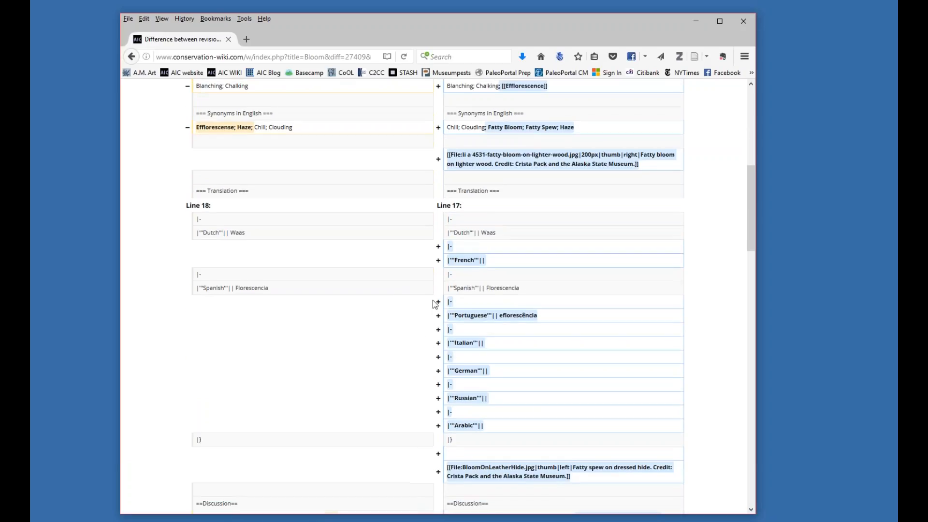
{"action": "scroll", "coordinate": [436, 308], "scroll_direction": "down", "scroll_amount": 2}
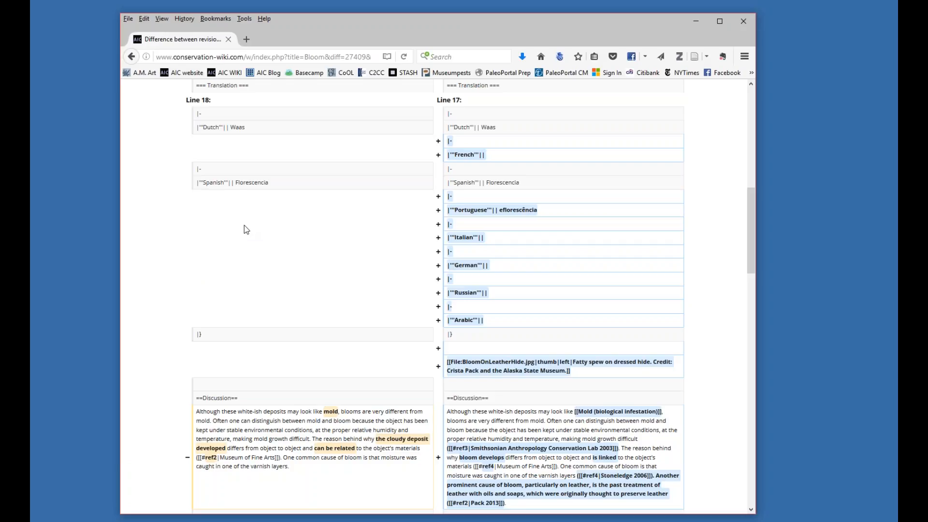
{"action": "scroll", "coordinate": [248, 234], "scroll_direction": "down", "scroll_amount": 2}
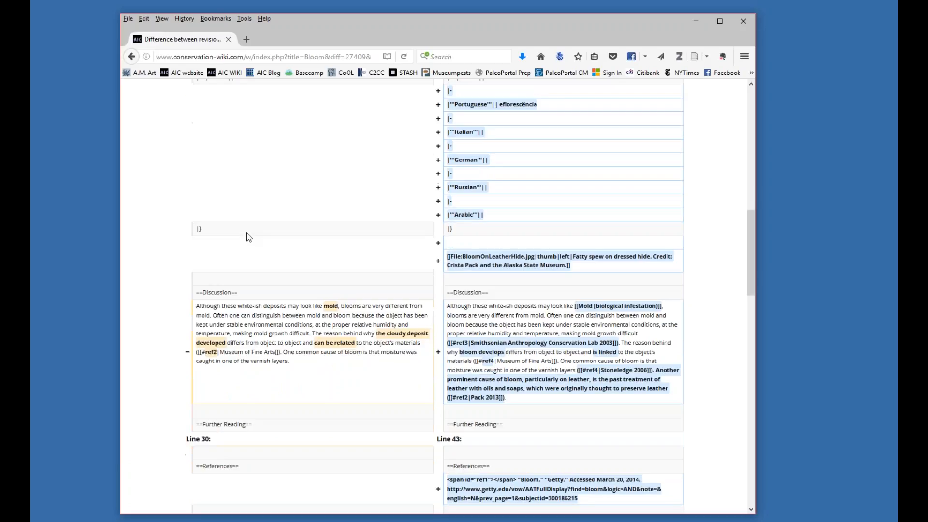
{"action": "scroll", "coordinate": [261, 241], "scroll_direction": "up", "scroll_amount": 10}
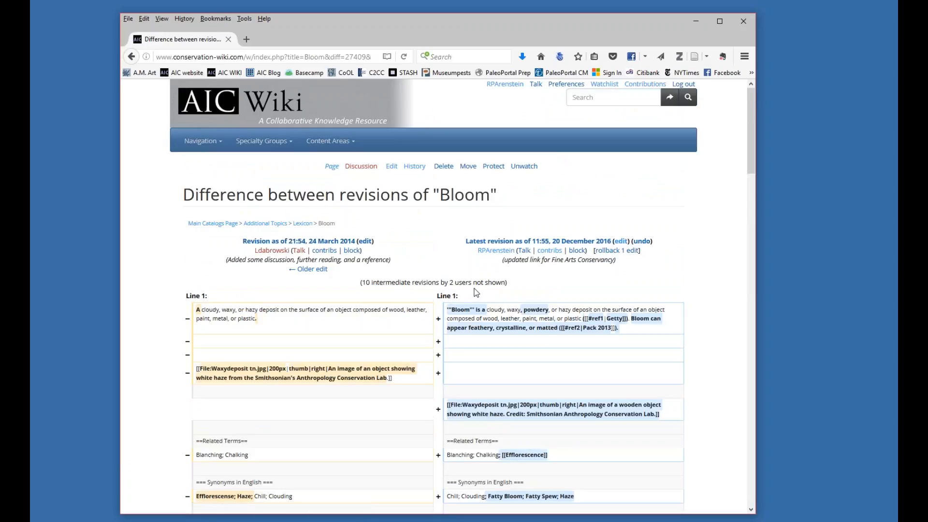
Return to the revision history and reopen the Bloom page for editing.
{"action": "left_click", "coordinate": [131, 57]}
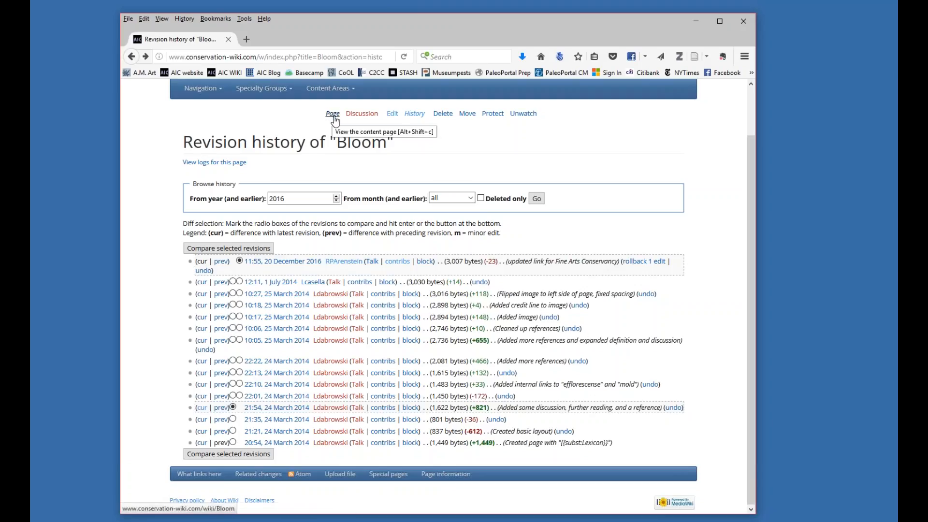
{"action": "left_click", "coordinate": [392, 116]}
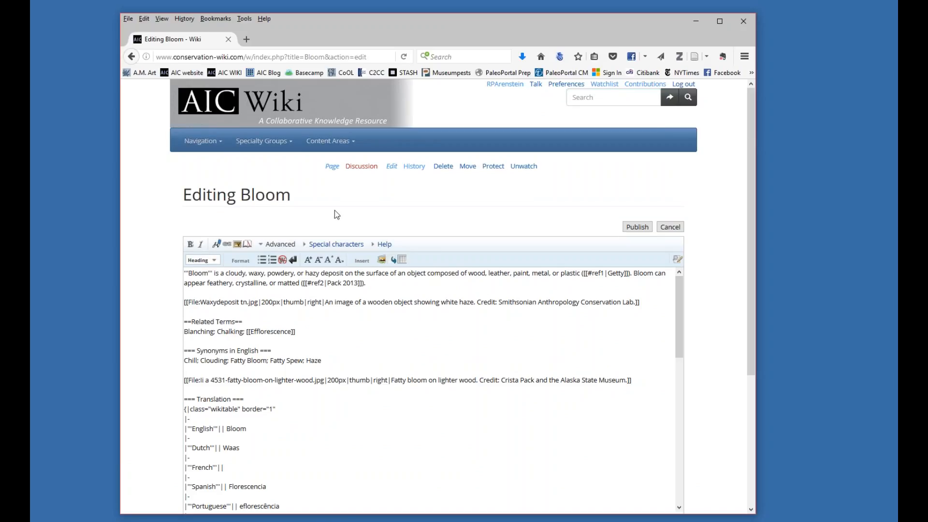
{"action": "left_click_drag", "start_coordinate": [409, 25], "coordinate": [394, 6]}
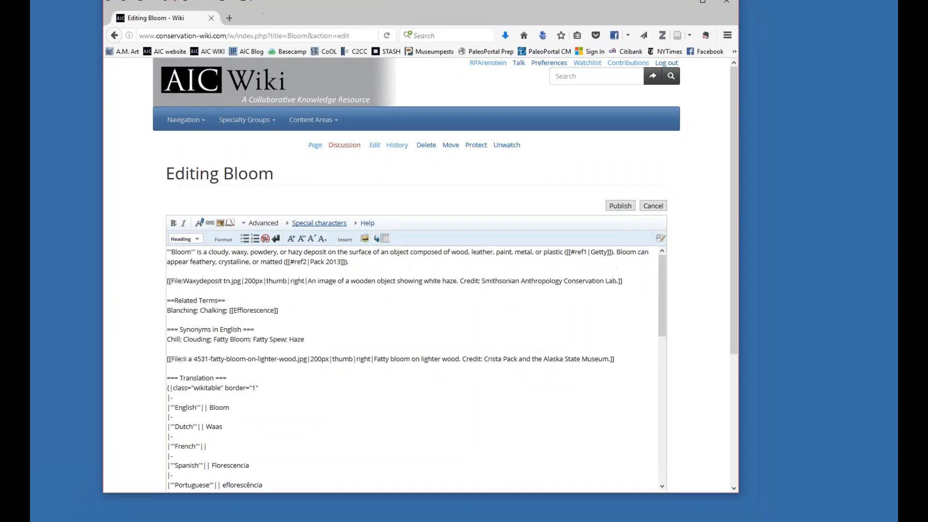
Add the paragraph "Bloom can sometimes be mistaken for mold." between the introductory definition and the first image in the wikitext.
{"action": "left_click", "coordinate": [358, 261]}
{"action": "key", "text": "Return"}
{"action": "key", "text": "Return"}
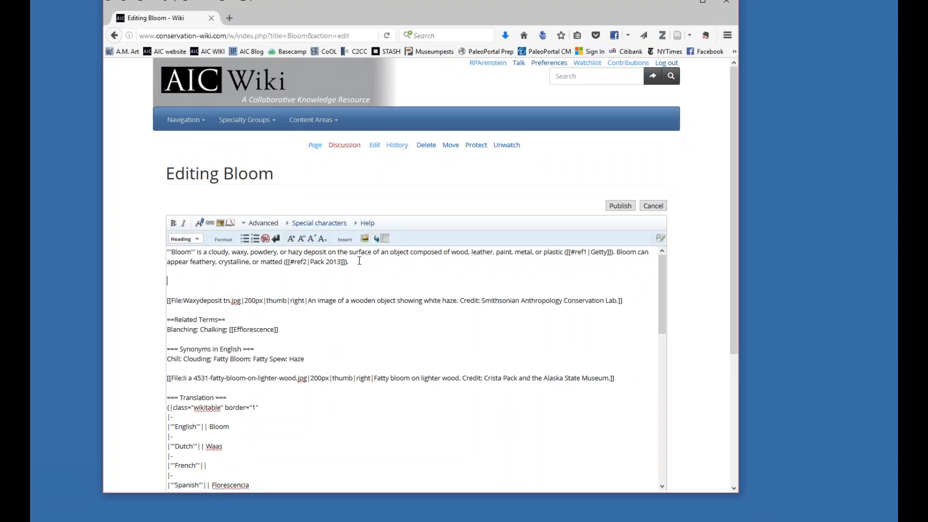
{"action": "type", "text": "Bloom can sometimes be mistake"}
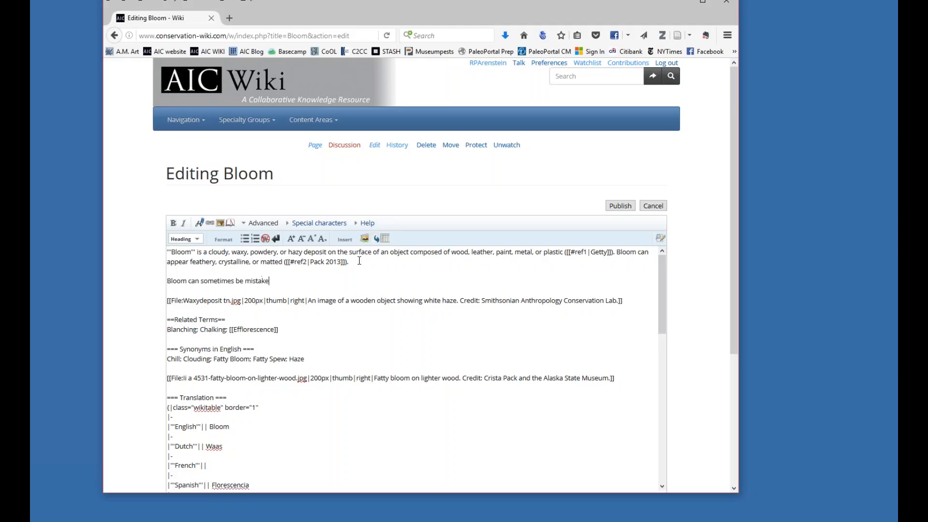
{"action": "type", "text": "n for mold."}
{"action": "key", "text": "BackSpace"}
Make the sentence "Bloom can sometimes be mistaken for mold." bold, and remove the bold markup again.
{"action": "left_click_drag", "start_coordinate": [166, 281], "coordinate": [303, 283]}
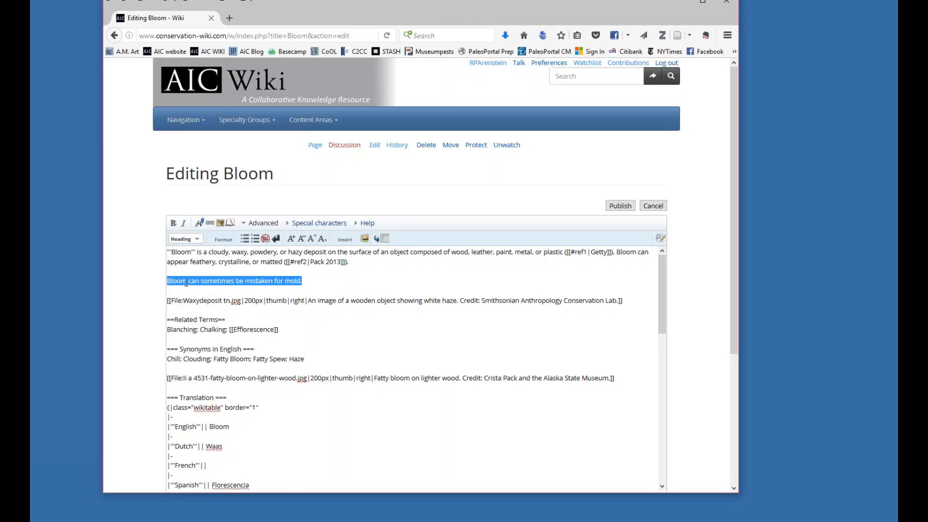
{"action": "left_click", "coordinate": [173, 223]}
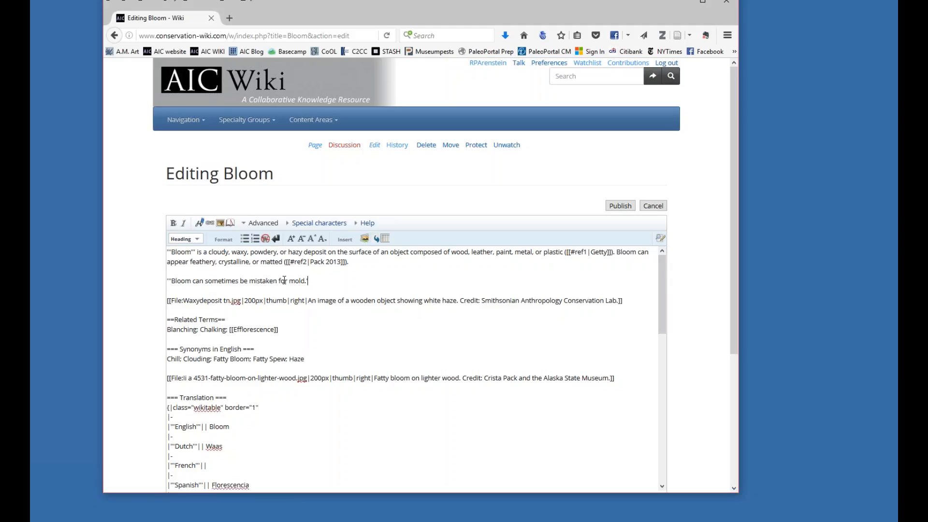
{"action": "left_click", "coordinate": [172, 282]}
{"action": "key", "text": "BackSpace"}
{"action": "key", "text": "BackSpace"}
{"action": "key", "text": "BackSpace"}
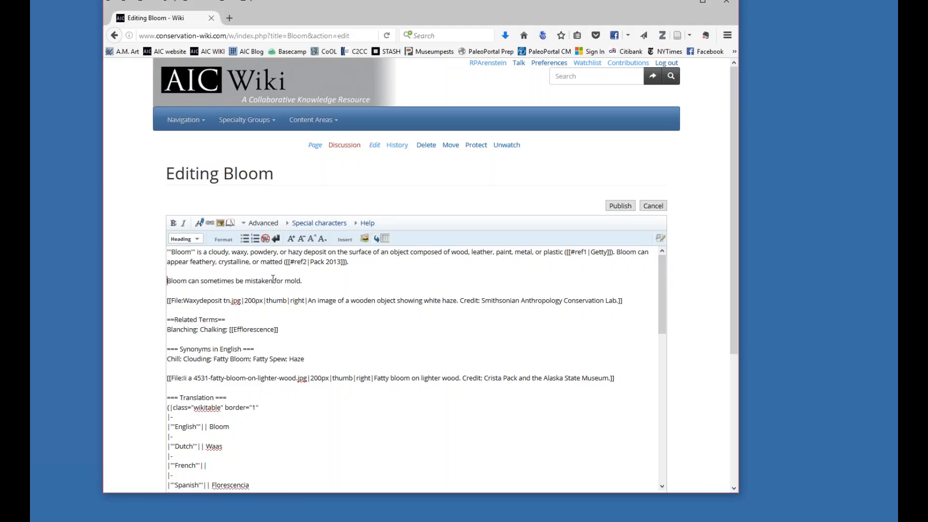
Italicize the mold sentence and add the bold text "But examination under the microscope will make it clear which is which" after it.
{"action": "left_click_drag", "start_coordinate": [297, 285], "coordinate": [139, 285]}
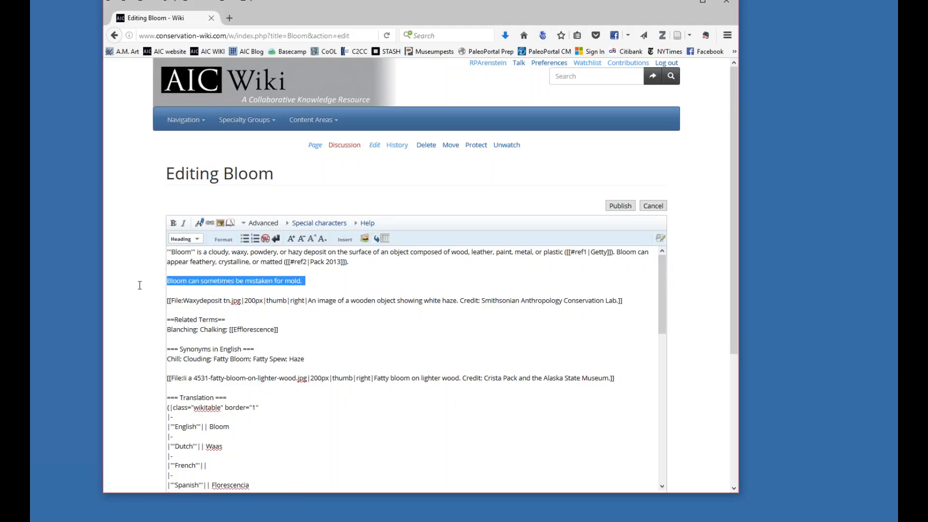
{"action": "left_click", "coordinate": [184, 224]}
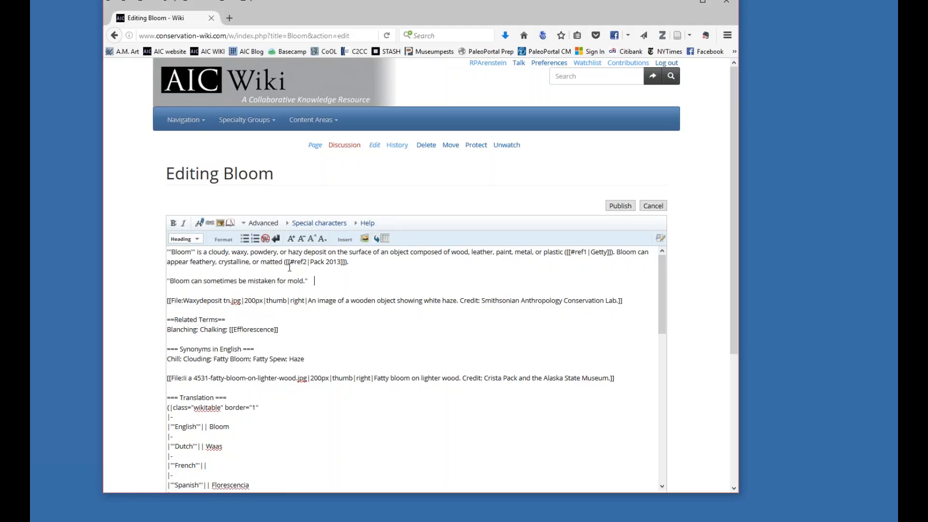
{"action": "left_click", "coordinate": [173, 225]}
{"action": "type", "text": "But"}
{"action": "type", "text": " examination unde"}
{"action": "type", "text": "r the microscope"}
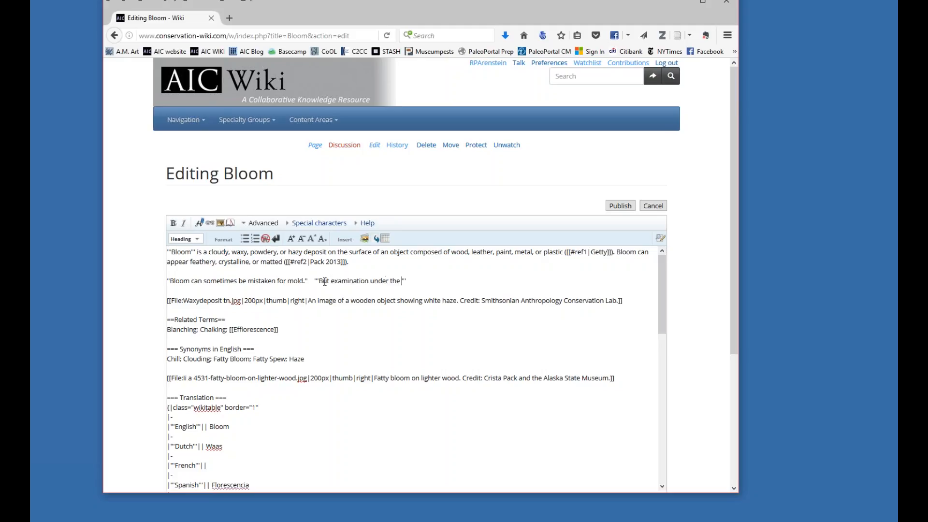
{"action": "type", "text": " will make it clear which is which"}
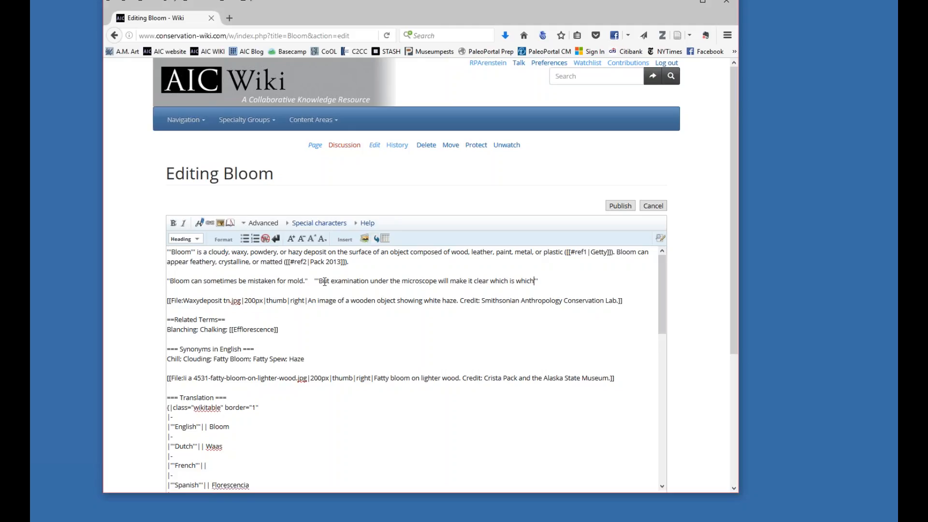
Insert an opening <big> tag in front of the bold microscope sentence in the wikitext.
{"action": "left_click", "coordinate": [168, 280]}
{"action": "type", "text": "''"}
{"action": "left_click_drag", "start_coordinate": [313, 281], "coordinate": [321, 282]}
{"action": "left_click_drag", "start_coordinate": [533, 282], "coordinate": [540, 282]}
{"action": "left_click", "coordinate": [313, 280]}
{"action": "type", "text": "<bigh"}
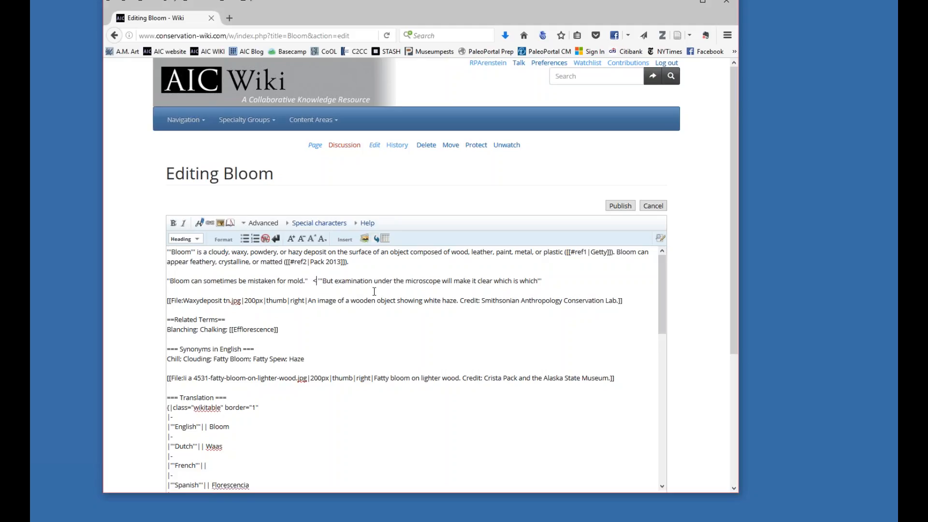
{"action": "key", "text": "BackSpace"}
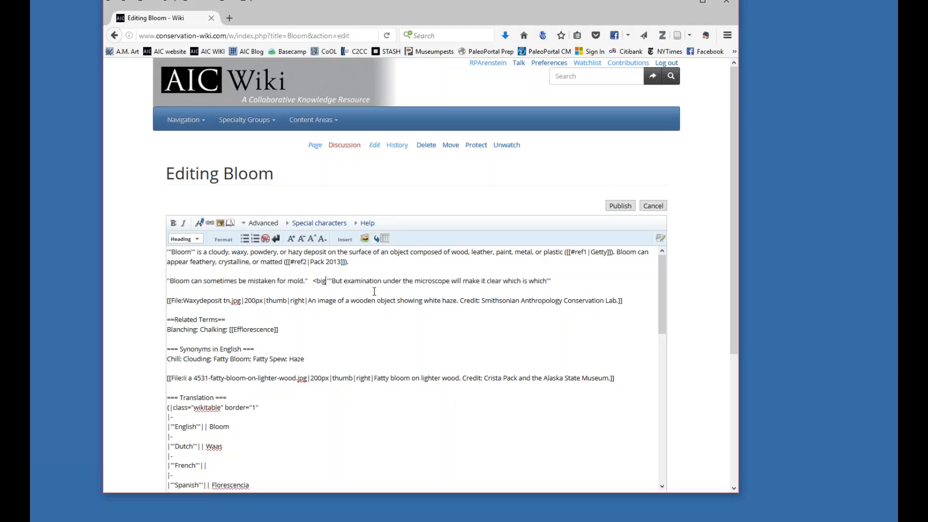
{"action": "type", "text": ">"}
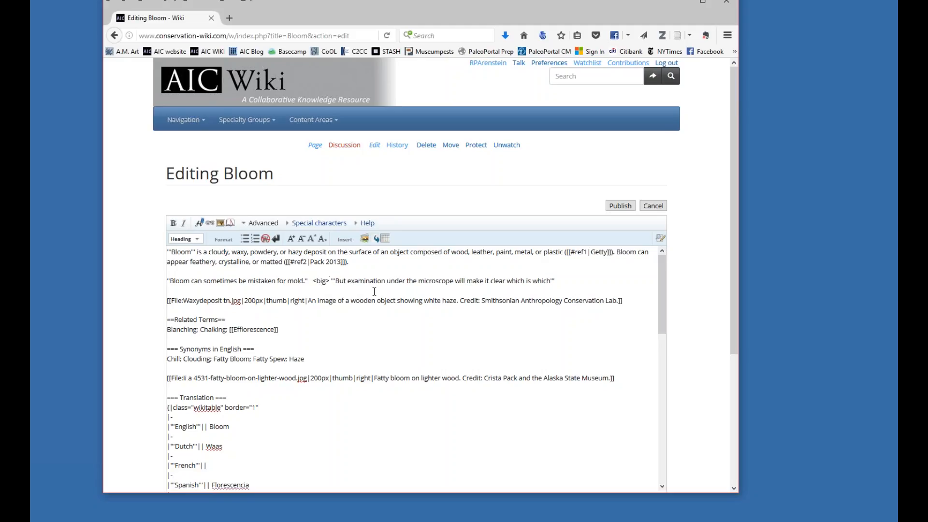
Preview the Bloom page and check how the italic and enlarged bold sentences are rendered.
{"action": "left_click", "coordinate": [356, 266]}
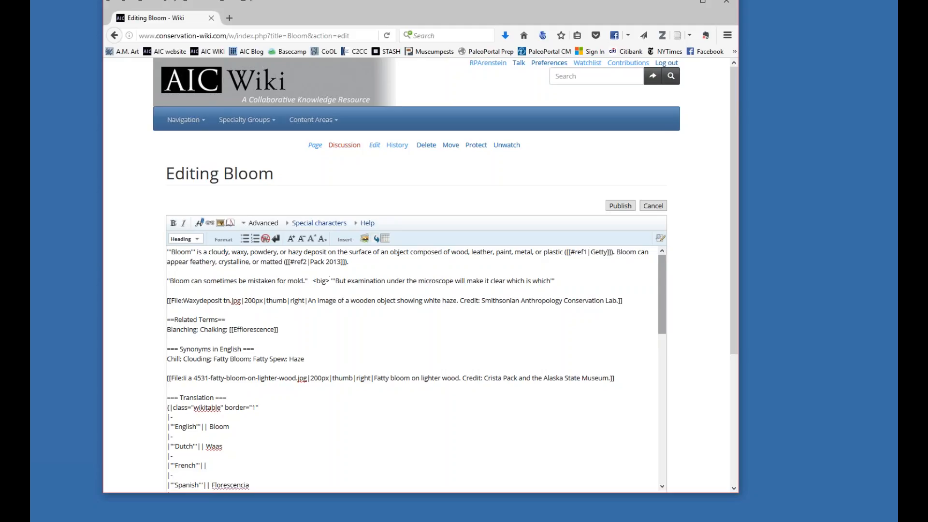
{"action": "scroll", "coordinate": [734, 291], "scroll_direction": "down", "scroll_amount": 3}
{"action": "scroll", "coordinate": [733, 291], "scroll_direction": "down", "scroll_amount": 4}
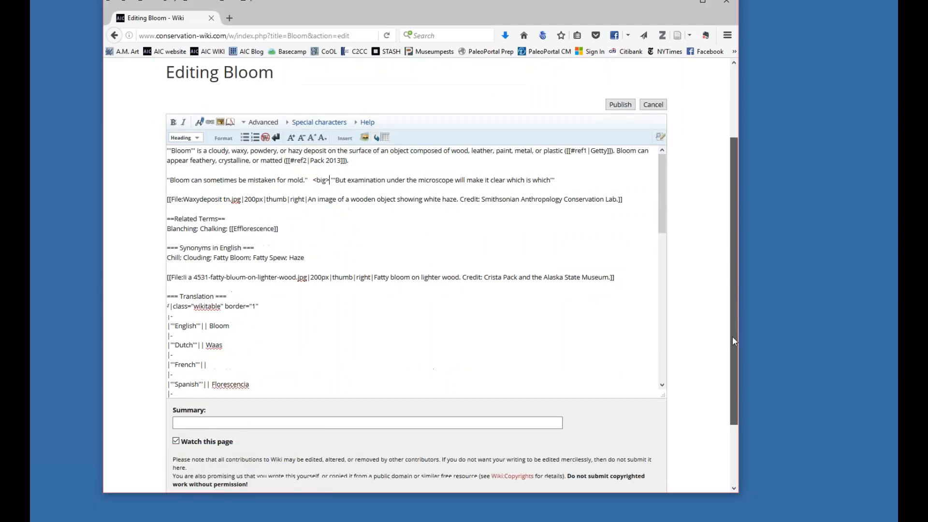
{"action": "scroll", "coordinate": [733, 386], "scroll_direction": "down", "scroll_amount": 2}
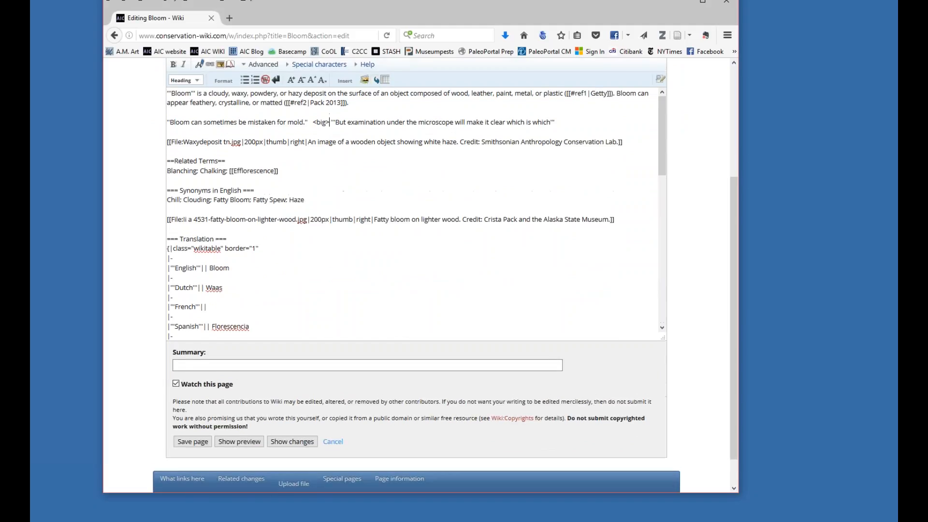
{"action": "left_click", "coordinate": [240, 441]}
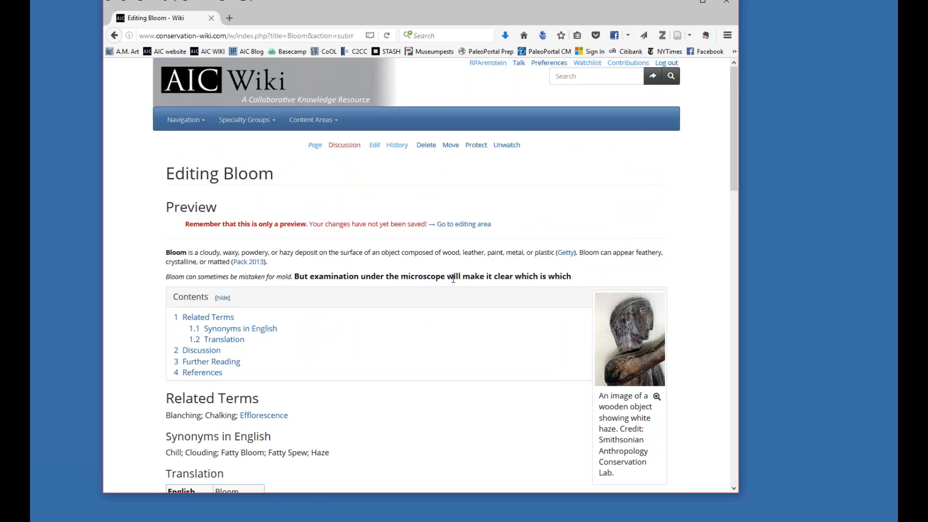
{"action": "scroll", "coordinate": [269, 286], "scroll_direction": "down", "scroll_amount": 1}
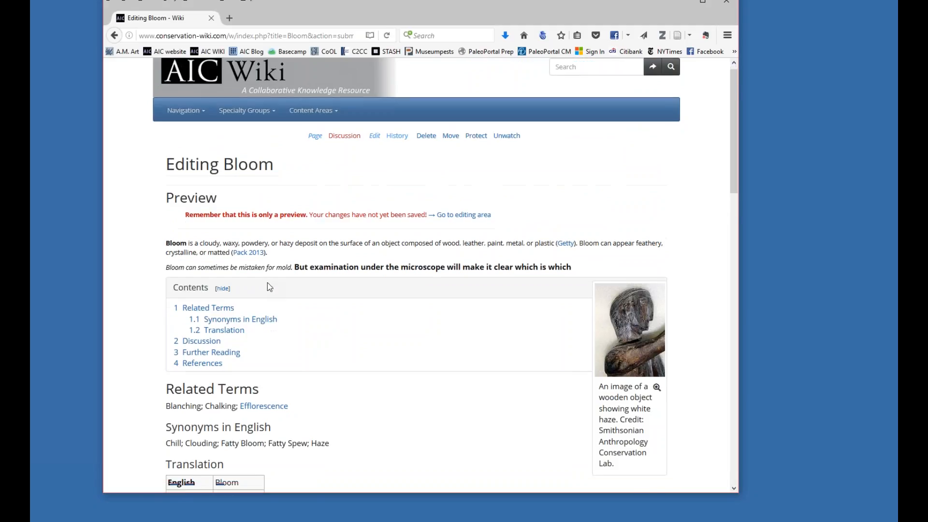
{"action": "scroll", "coordinate": [268, 286], "scroll_direction": "down", "scroll_amount": 5}
{"action": "scroll", "coordinate": [211, 222], "scroll_direction": "down", "scroll_amount": 3}
{"action": "scroll", "coordinate": [342, 337], "scroll_direction": "up", "scroll_amount": 6}
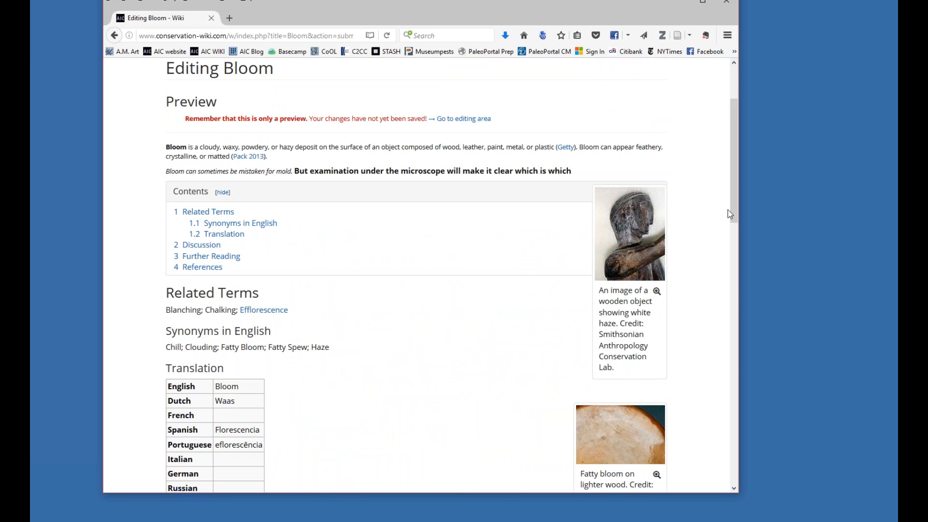
Add a closing </big> tag at the end of the bold microscope sentence.
{"action": "left_click_drag", "start_coordinate": [729, 214], "coordinate": [758, 409]}
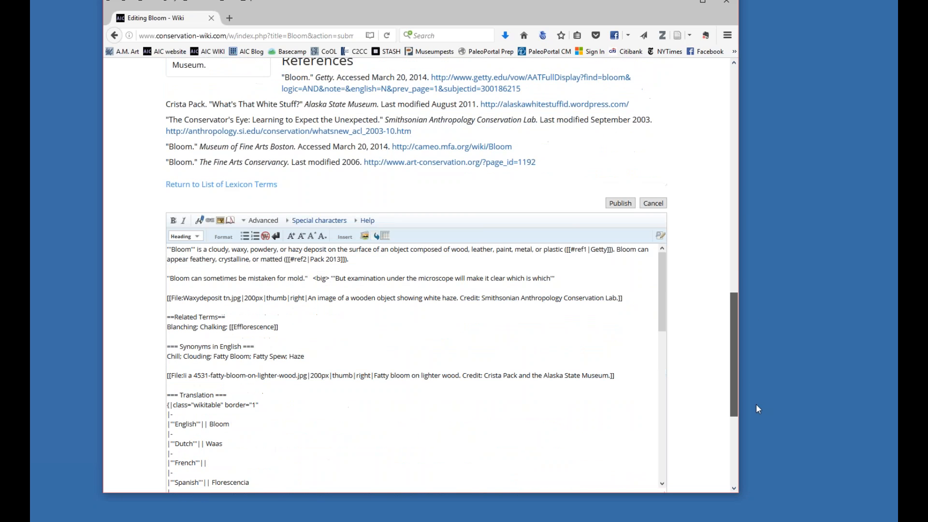
{"action": "left_click", "coordinate": [563, 278]}
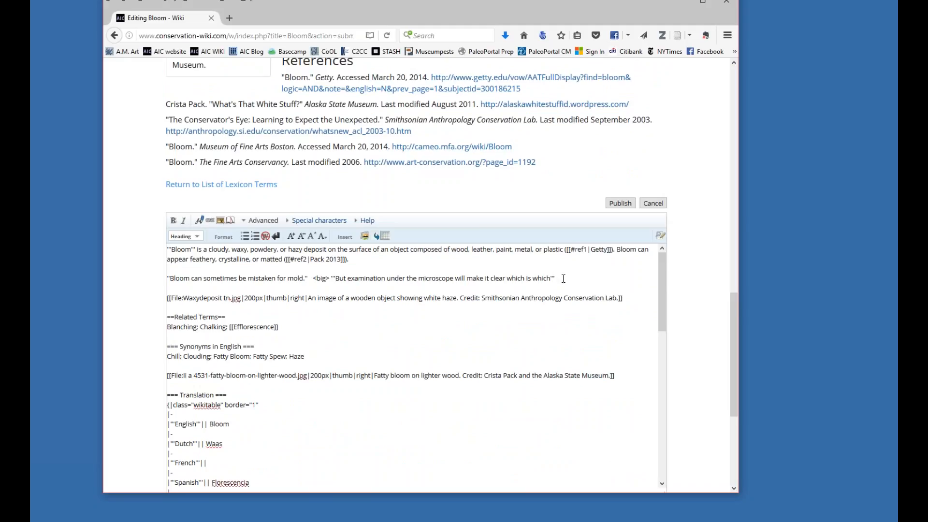
{"action": "type", "text": "<"}
{"action": "key", "text": "BackSpace"}
{"action": "type", "text": "/"}
{"action": "type", "text": "bi"}
{"action": "key", "text": "BackSpace"}
{"action": "type", "text": "<big>"}
{"action": "left_click", "coordinate": [558, 277]}
{"action": "type", "text": "/"}
Preview the page with both big tags in place and compare the text size down to the references.
{"action": "left_click_drag", "start_coordinate": [663, 283], "coordinate": [736, 419]}
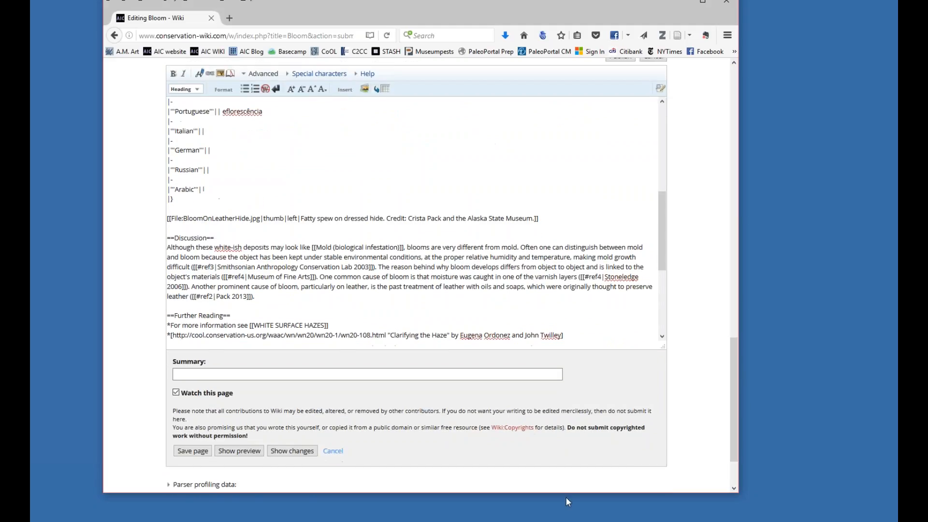
{"action": "left_click", "coordinate": [249, 453]}
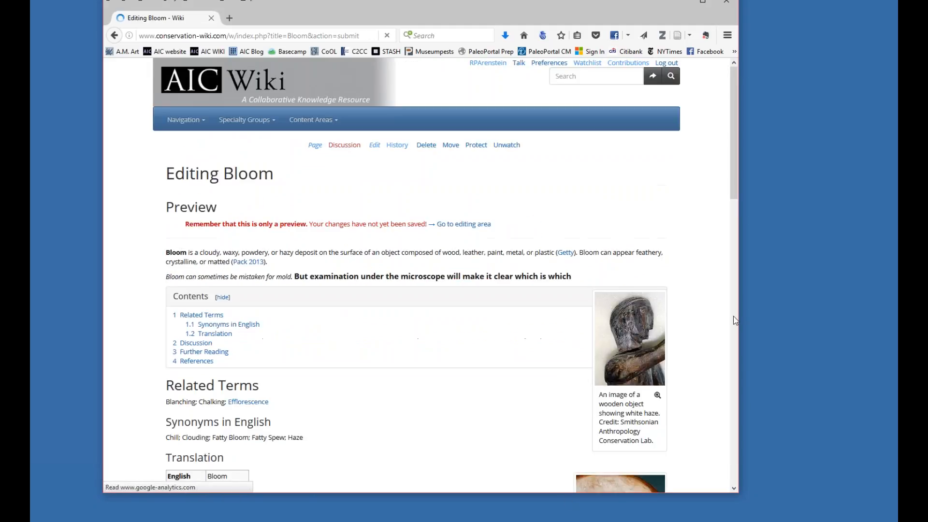
{"action": "left_click_drag", "start_coordinate": [731, 189], "coordinate": [743, 230]}
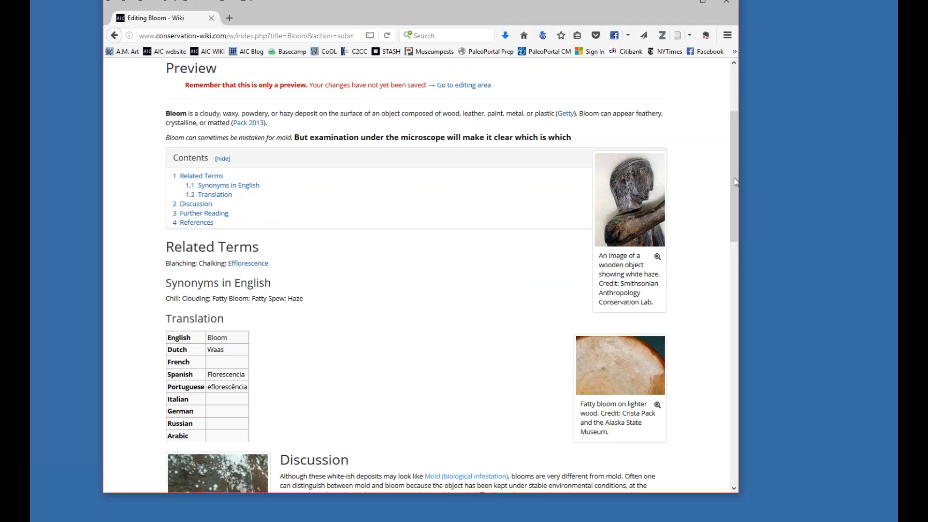
{"action": "left_click_drag", "start_coordinate": [733, 179], "coordinate": [734, 333]}
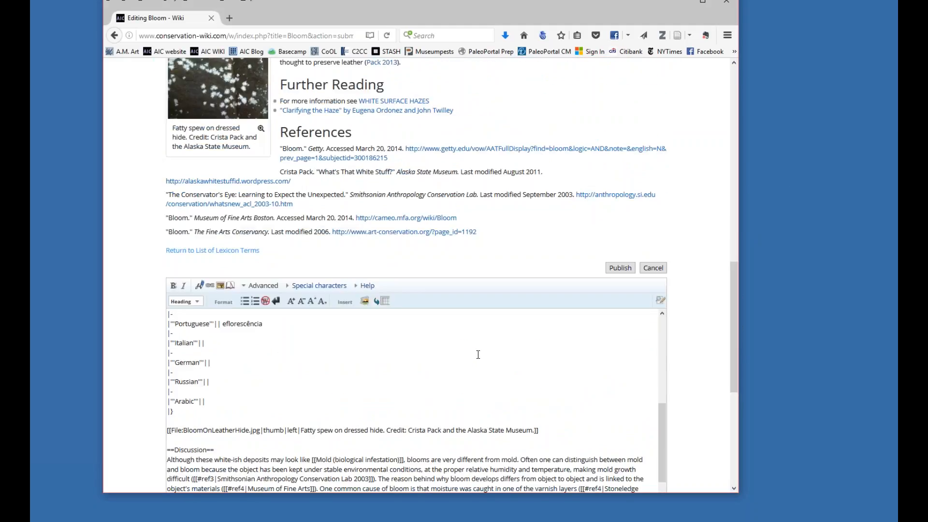
Delete the closing and opening big tags around the bold microscope sentence in the wikitext.
{"action": "scroll", "coordinate": [476, 354], "scroll_direction": "up", "scroll_amount": 8}
{"action": "scroll", "coordinate": [704, 386], "scroll_direction": "up", "scroll_amount": 4}
{"action": "left_click_drag", "start_coordinate": [734, 326], "coordinate": [734, 396]}
{"action": "left_click_drag", "start_coordinate": [582, 272], "coordinate": [557, 273]}
{"action": "key", "text": "BackSpace"}
{"action": "key", "text": "BackSpace"}
{"action": "left_click", "coordinate": [331, 272]}
{"action": "key", "text": "BackSpace"}
{"action": "key", "text": "BackSpace"}
{"action": "key", "text": "BackSpace"}
{"action": "key", "text": "BackSpace"}
{"action": "key", "text": "BackSpace"}
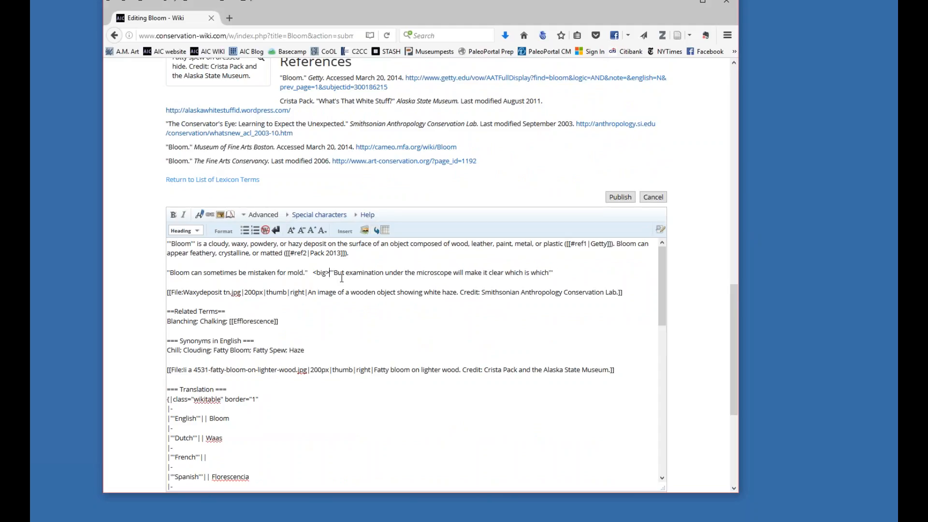
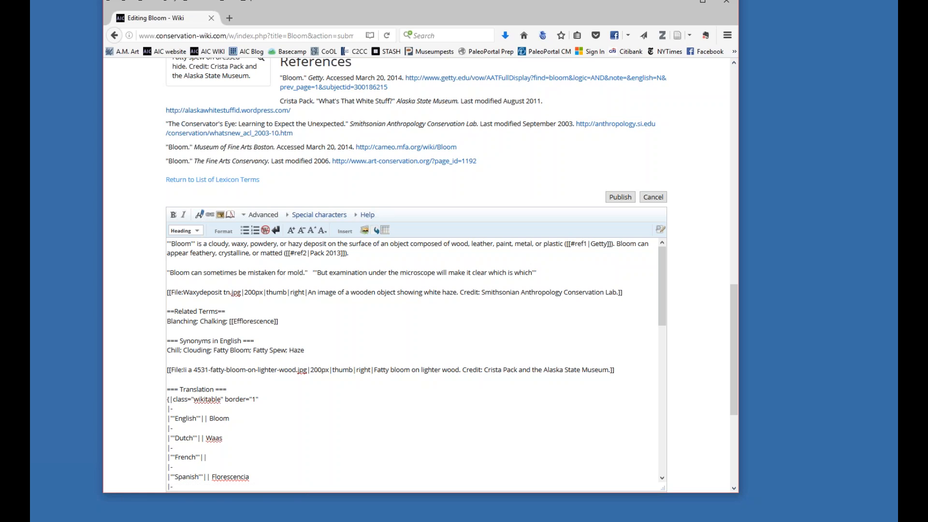
Switch to the other browser window and open the discussion page of the wiki's Objects section from the Main Page.
{"action": "left_click", "coordinate": [300, 521]}
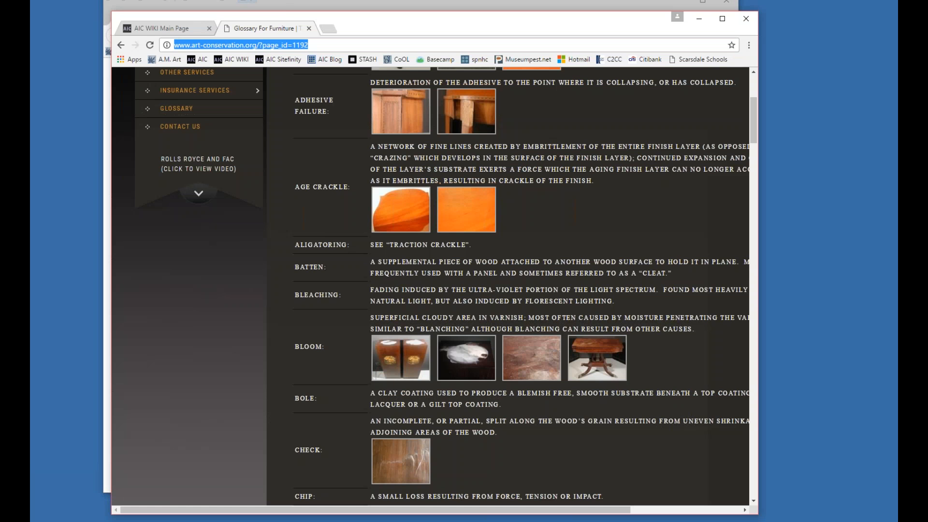
{"action": "left_click", "coordinate": [175, 32]}
{"action": "scroll", "coordinate": [331, 157], "scroll_direction": "down", "scroll_amount": 4}
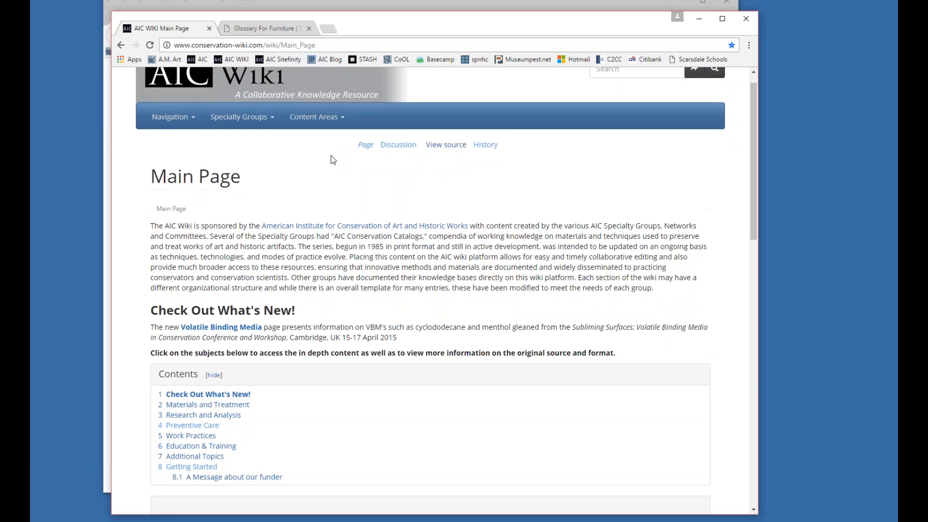
{"action": "scroll", "coordinate": [331, 157], "scroll_direction": "up", "scroll_amount": 3}
{"action": "scroll", "coordinate": [331, 157], "scroll_direction": "down", "scroll_amount": 5}
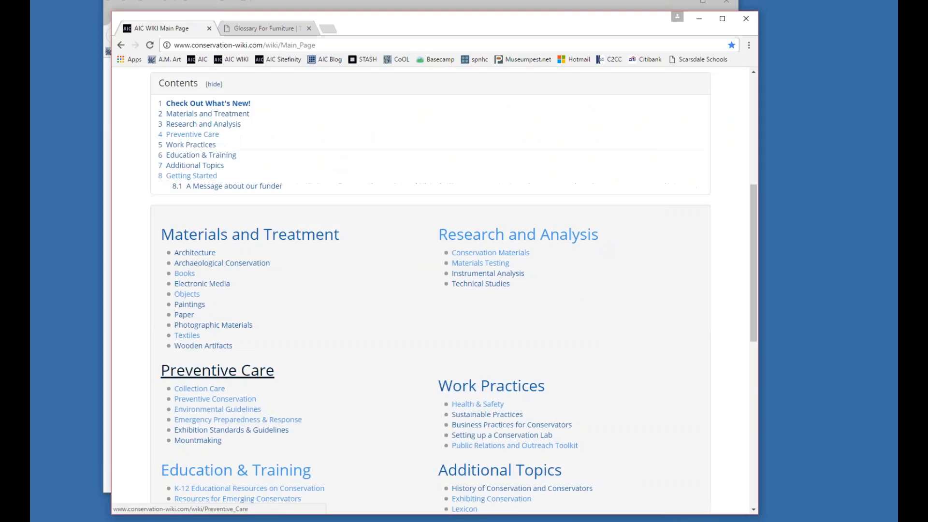
{"action": "scroll", "coordinate": [184, 372], "scroll_direction": "down", "scroll_amount": 2}
{"action": "left_click", "coordinate": [186, 191]}
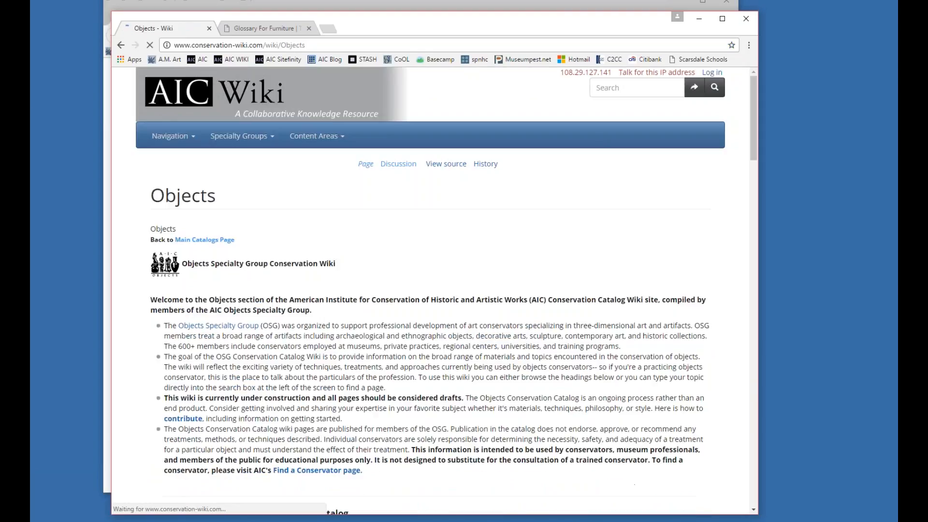
{"action": "left_click", "coordinate": [400, 167]}
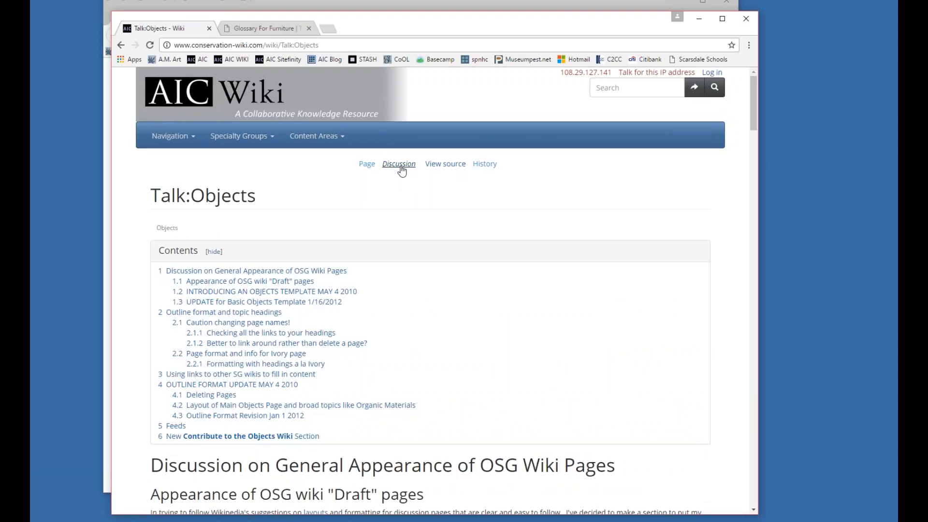
Examine the signed comments on the Objects discussion page and highlight one contributor's signature and timestamp in the template discussion.
{"action": "scroll", "coordinate": [403, 167], "scroll_direction": "down", "scroll_amount": 5}
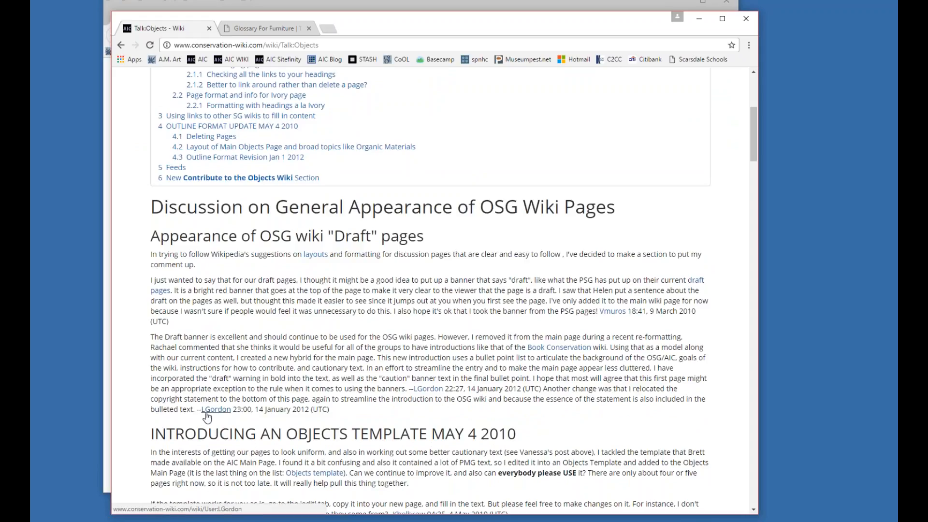
{"action": "scroll", "coordinate": [359, 361], "scroll_direction": "down", "scroll_amount": 2}
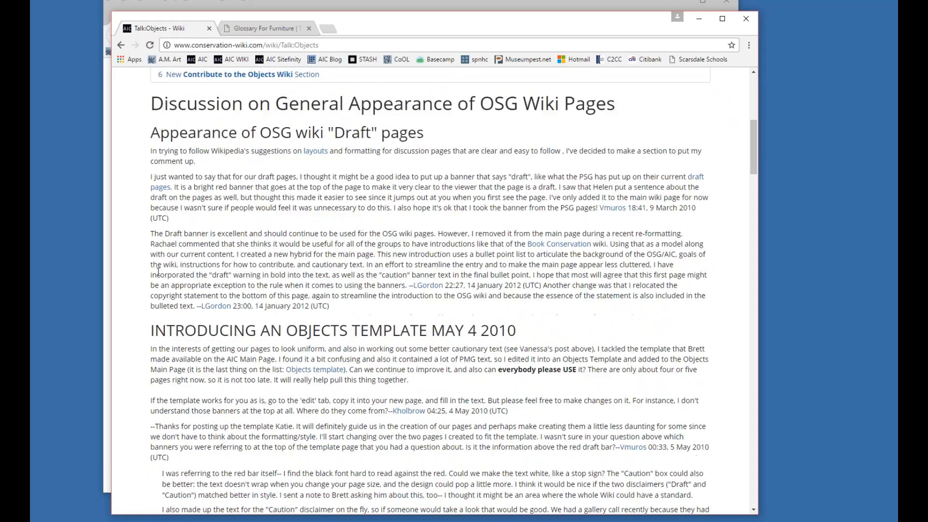
{"action": "scroll", "coordinate": [185, 271], "scroll_direction": "down", "scroll_amount": 1}
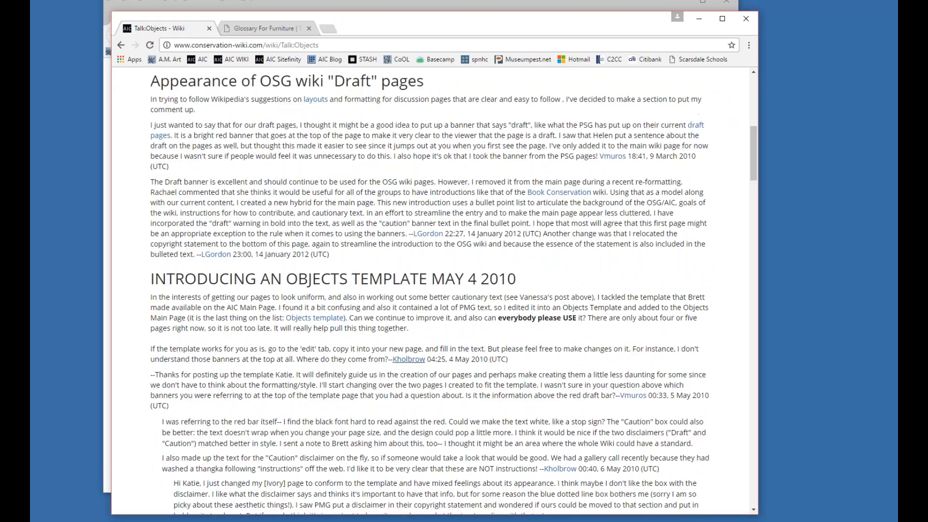
{"action": "left_click_drag", "start_coordinate": [508, 360], "coordinate": [389, 366]}
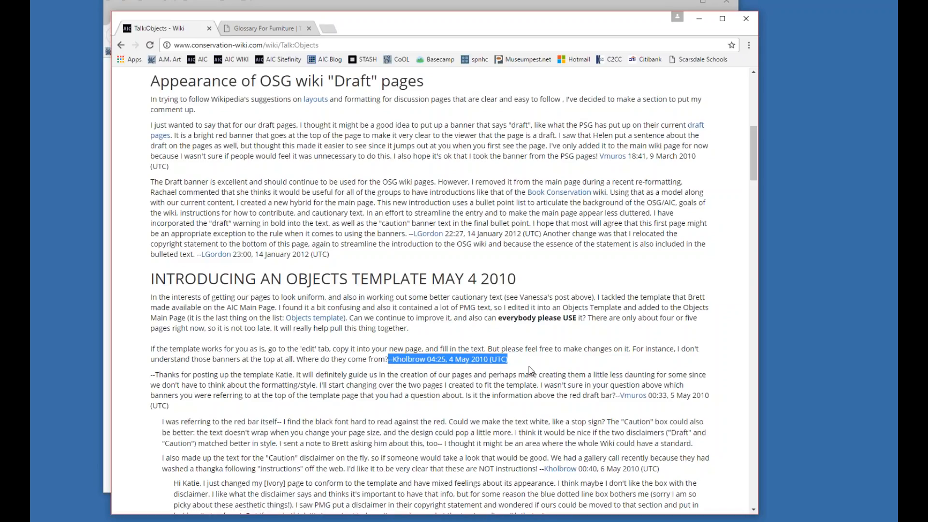
{"action": "scroll", "coordinate": [506, 373], "scroll_direction": "down", "scroll_amount": 3}
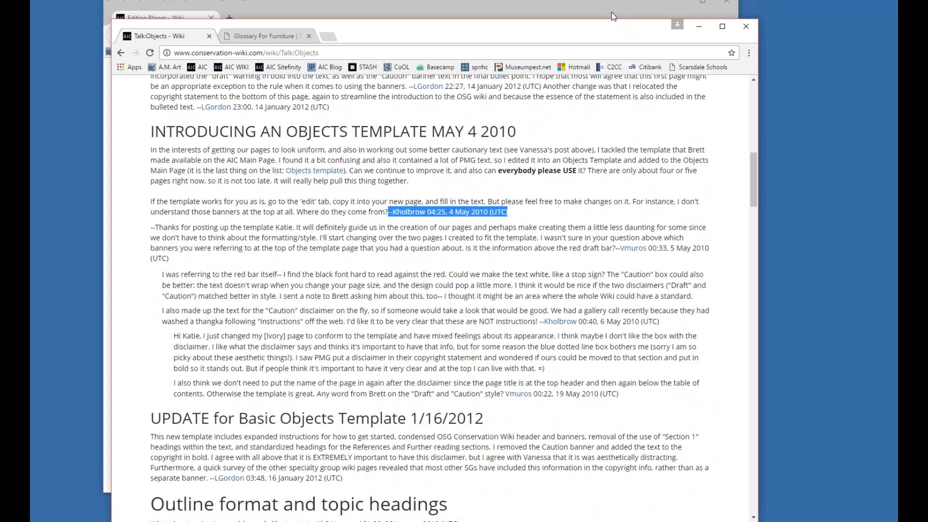
Go back to the Bloom edit page, add a timestamped signature after the bold microscope sentence, and preview the page.
{"action": "left_click", "coordinate": [605, 9]}
{"action": "left_click", "coordinate": [551, 273]}
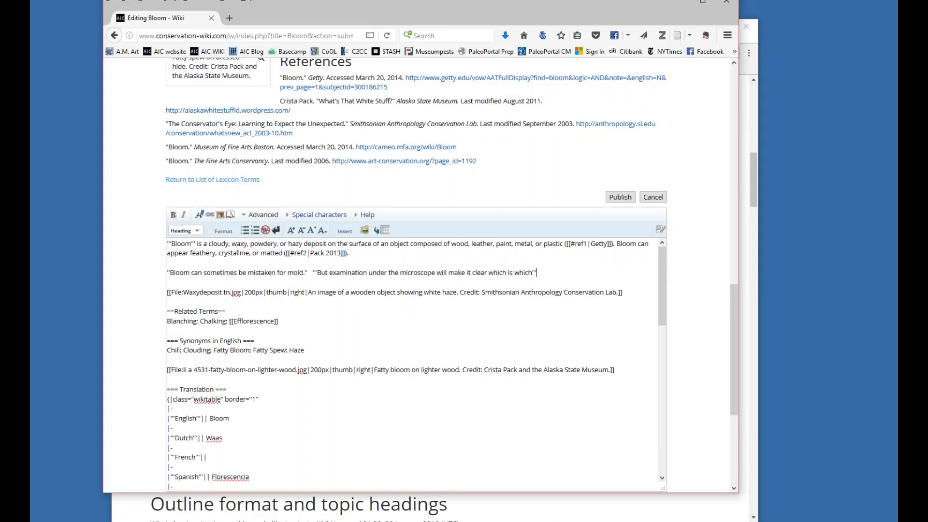
{"action": "left_click", "coordinate": [200, 218]}
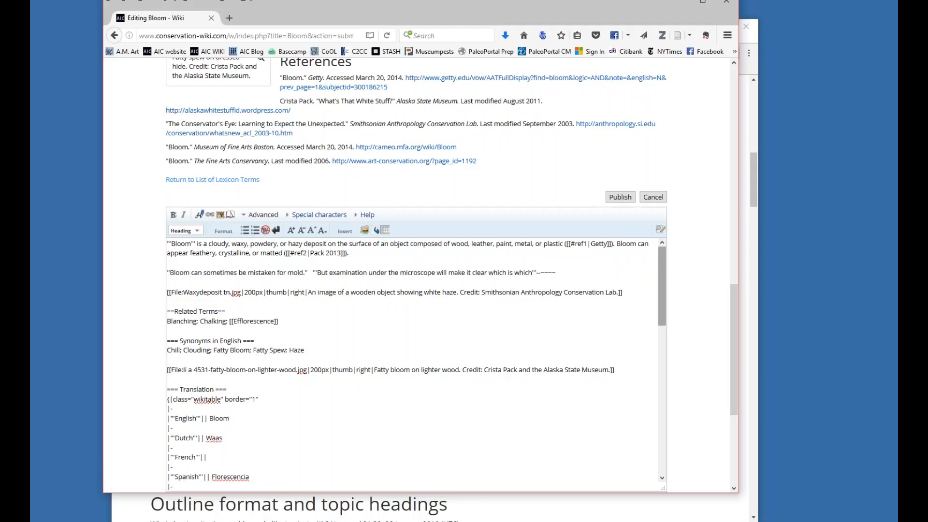
{"action": "scroll", "coordinate": [415, 362], "scroll_direction": "down", "scroll_amount": 10}
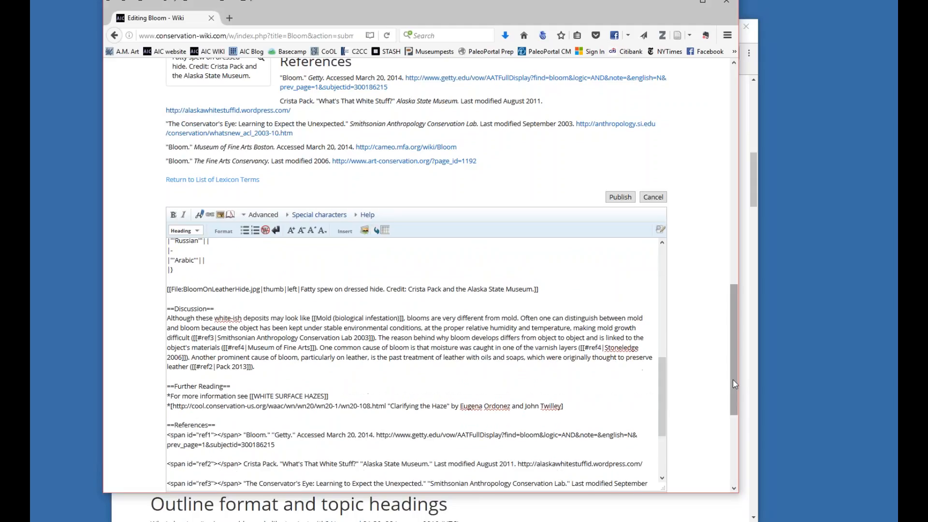
{"action": "left_click_drag", "start_coordinate": [733, 384], "coordinate": [733, 425]}
{"action": "left_click", "coordinate": [239, 459]}
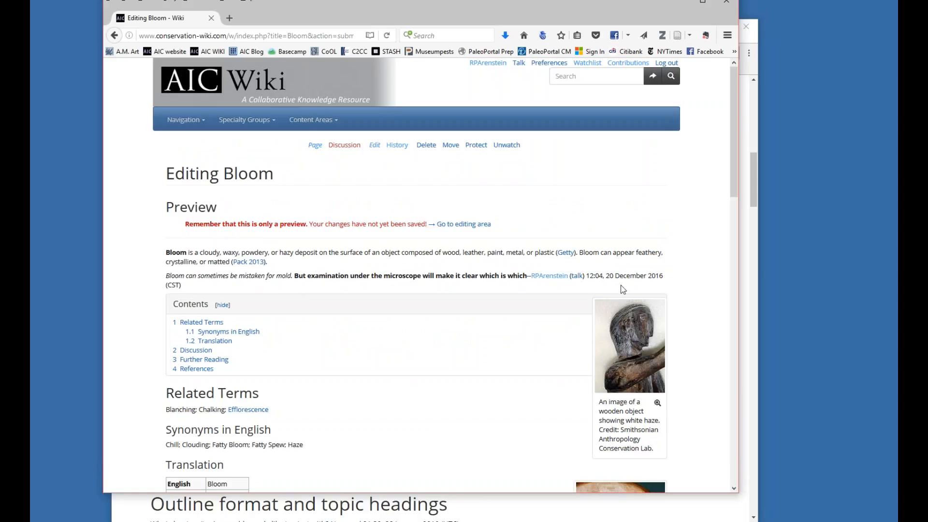
Delete the signature markup after the bold microscope sentence in the Bloom wikitext.
{"action": "left_click_drag", "start_coordinate": [732, 179], "coordinate": [733, 371]}
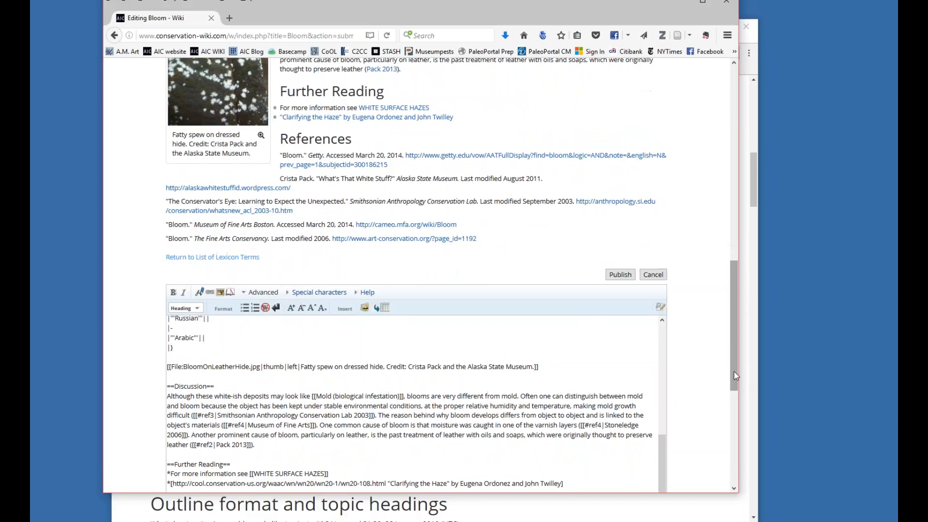
{"action": "left_click_drag", "start_coordinate": [662, 483], "coordinate": [670, 329]}
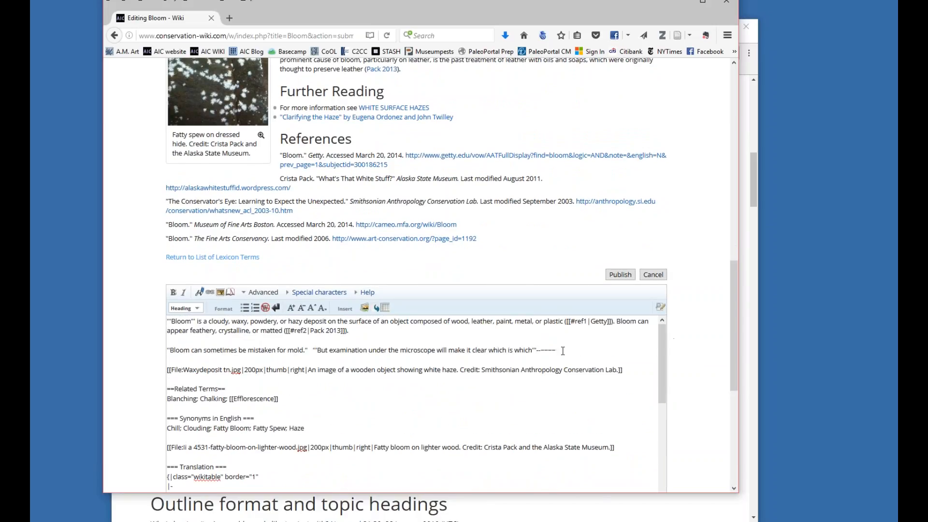
{"action": "double_click", "coordinate": [545, 349]}
{"action": "key", "text": "BackSpace"}
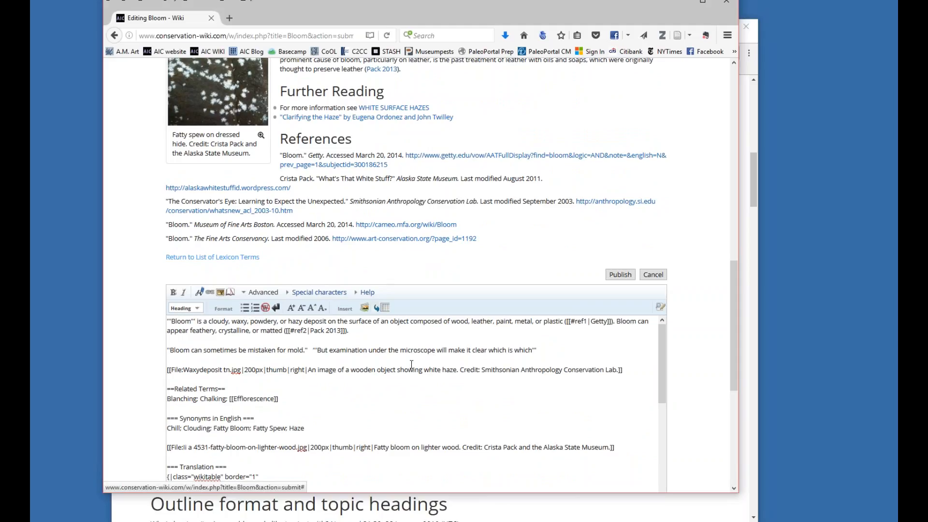
Add a bulleted list item reading "Bloom can be white" on a new line below the microscope sentence.
{"action": "left_click", "coordinate": [538, 352]}
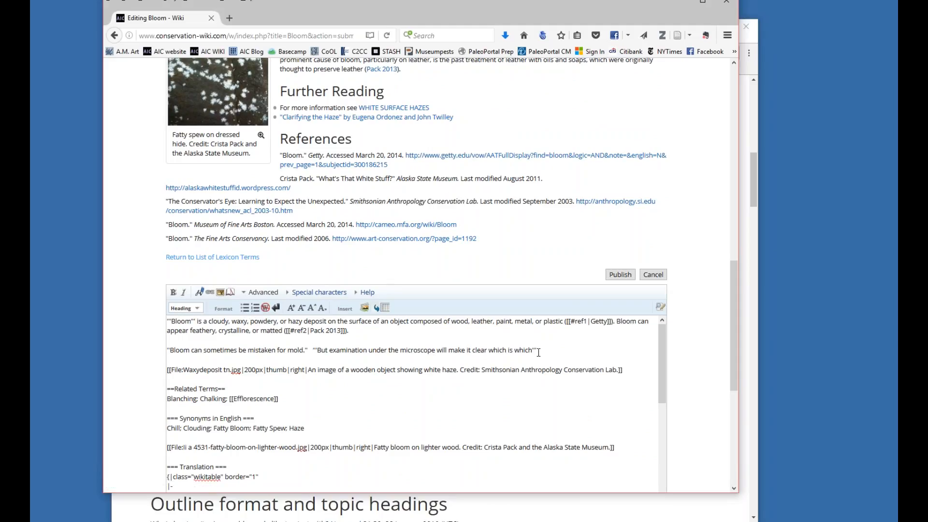
{"action": "key", "text": "Return"}
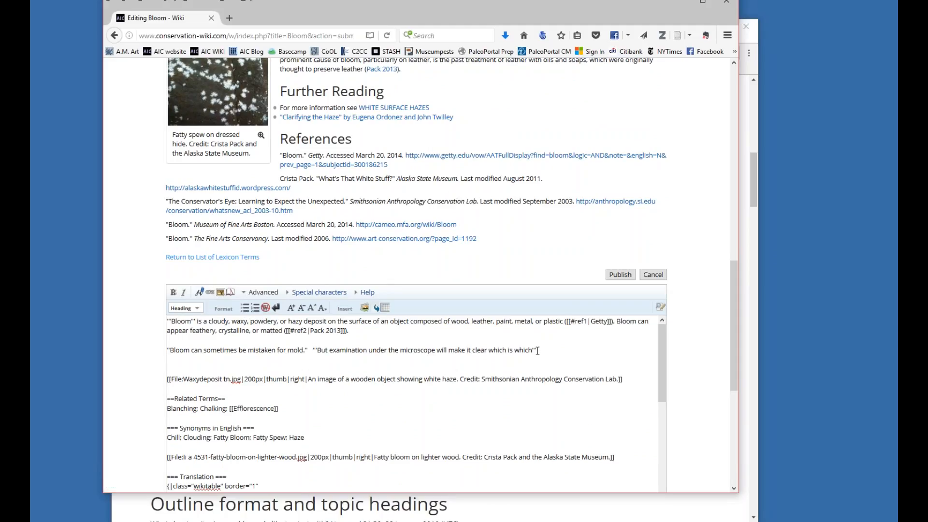
{"action": "left_click", "coordinate": [246, 309]}
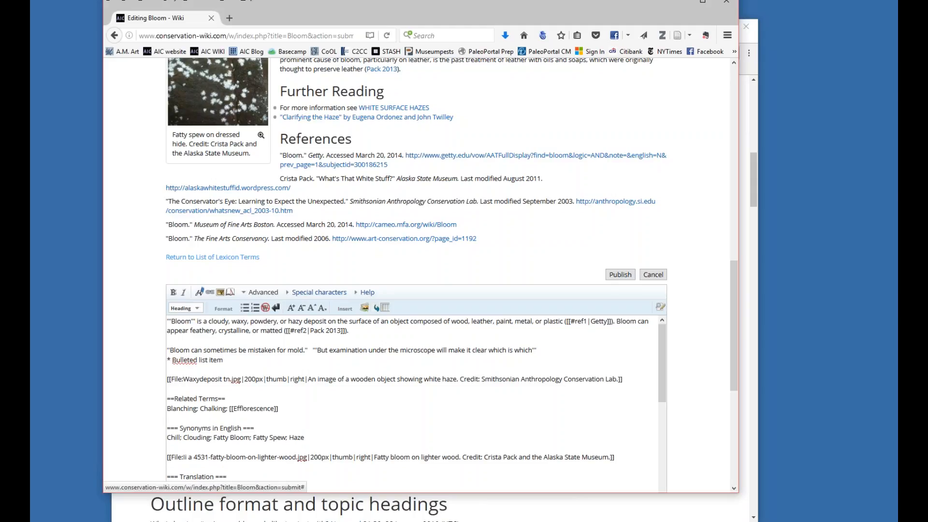
{"action": "left_click", "coordinate": [172, 360]}
{"action": "left_click_drag", "start_coordinate": [173, 360], "coordinate": [224, 360]}
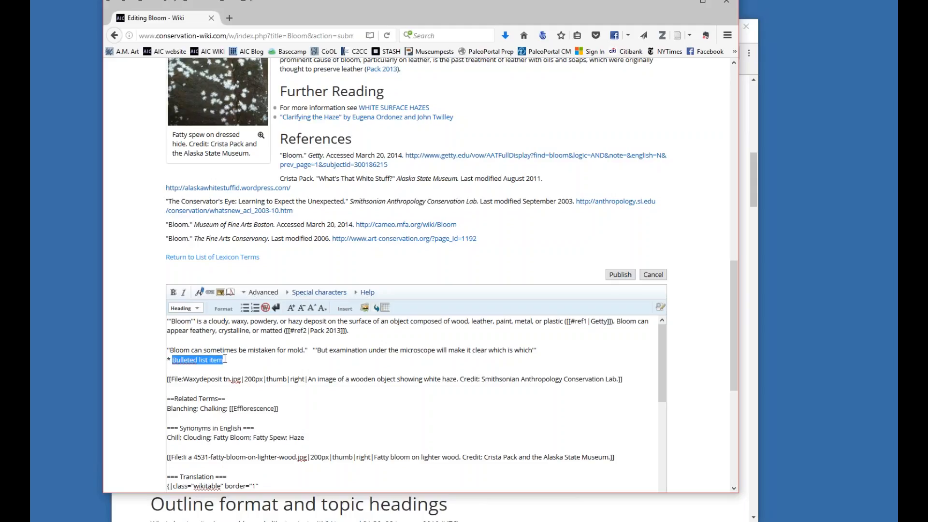
{"action": "type", "text": "Bloom "}
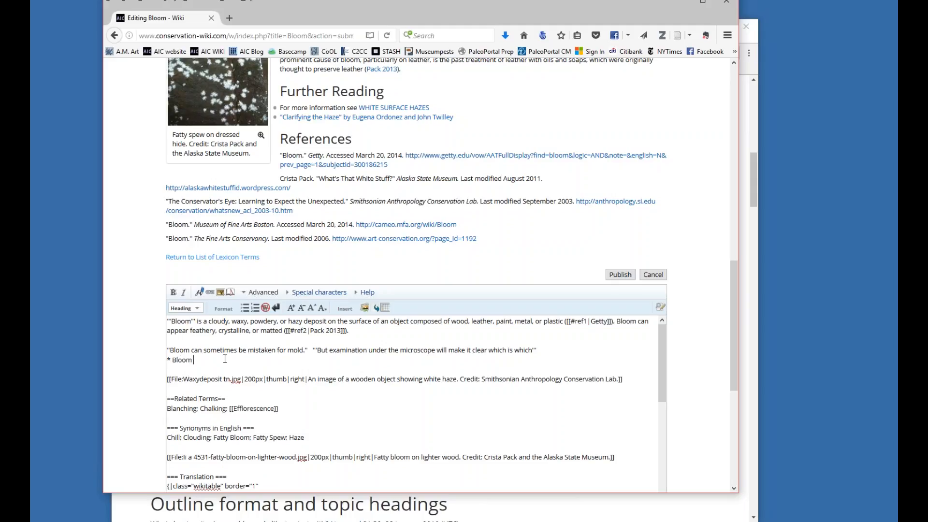
{"action": "type", "text": "can be white"}
{"action": "key", "text": "Return"}
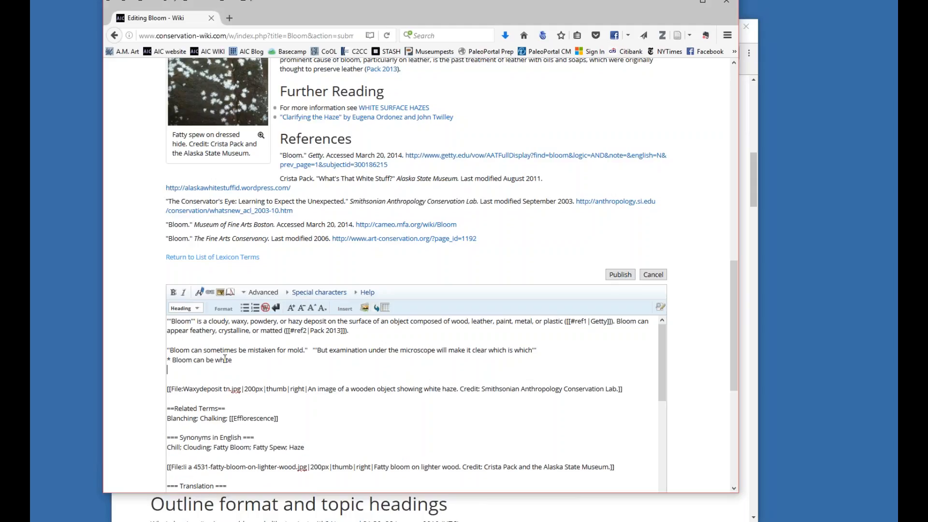
Add a second bulleted list item reading "Bloom can be soft".
{"action": "type", "text": "*"}
{"action": "type", "text": " Mold"}
{"action": "key", "text": "BackSpace"}
{"action": "key", "text": "BackSpace"}
{"action": "key", "text": "BackSpace"}
{"action": "key", "text": "BackSpace"}
{"action": "type", "text": "Bloom can be soft"}
{"action": "key", "text": "Return"}
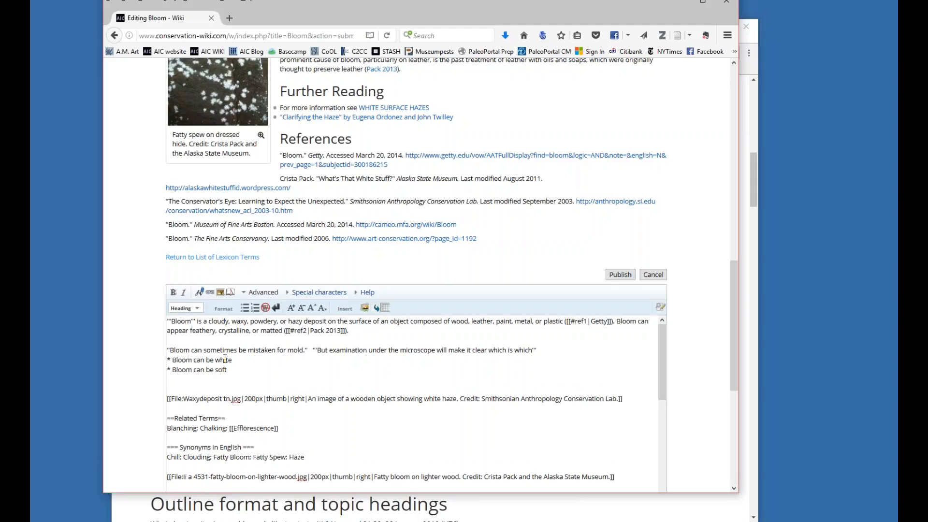
Add a third bulleted list item, "Bloom can feel waxy", and preview the page.
{"action": "type", "text": "* Bloom can feel waxy"}
{"action": "left_click_drag", "start_coordinate": [733, 365], "coordinate": [739, 428]}
{"action": "left_click", "coordinate": [257, 456]}
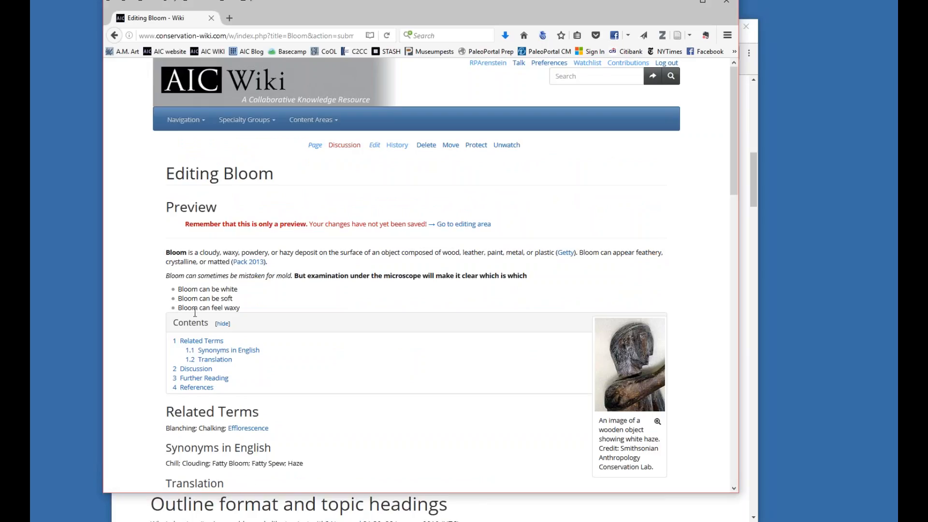
Turn the "Bloom can be white" and "Bloom can be soft" bullets into numbered items with # markup.
{"action": "left_click_drag", "start_coordinate": [732, 178], "coordinate": [767, 413]}
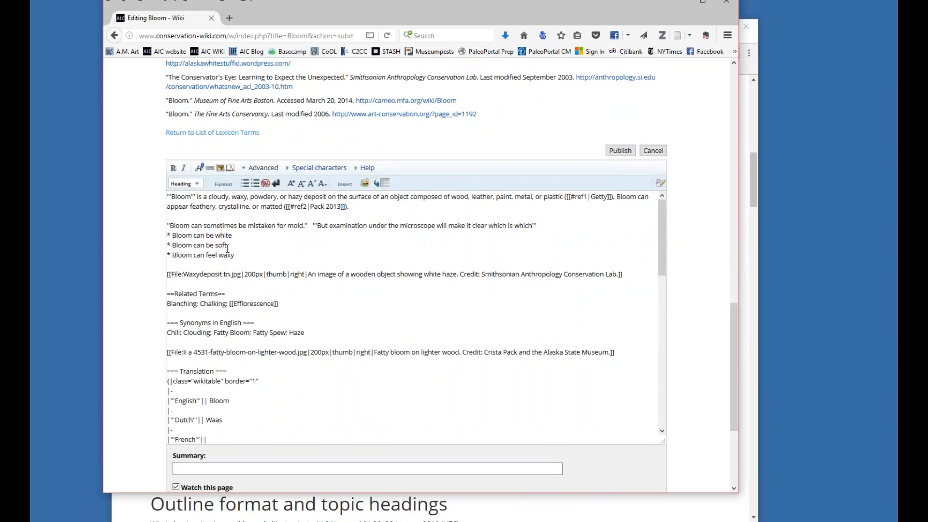
{"action": "left_click_drag", "start_coordinate": [234, 235], "coordinate": [177, 235]}
{"action": "left_click", "coordinate": [255, 183]}
{"action": "key", "text": "Delete"}
{"action": "key", "text": "Delete"}
{"action": "left_click_drag", "start_coordinate": [171, 245], "coordinate": [156, 242]}
{"action": "type", "text": "#"}
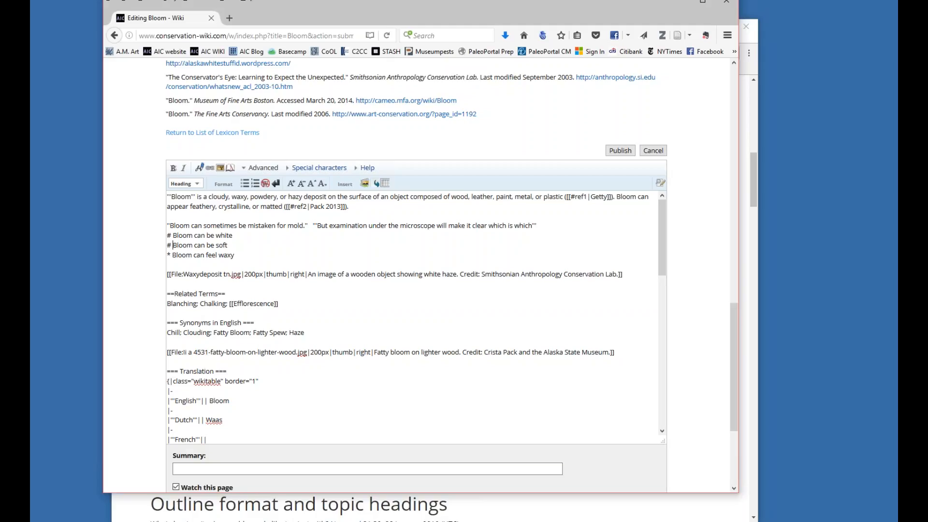
Insert a blank line after "Bloom can be soft" and change the "Bloom can feel waxy" bullet to a # numbered item.
{"action": "left_click", "coordinate": [245, 242]}
{"action": "key", "text": "Return"}
{"action": "key", "text": "shift+Right"}
{"action": "key", "text": "shift+Right"}
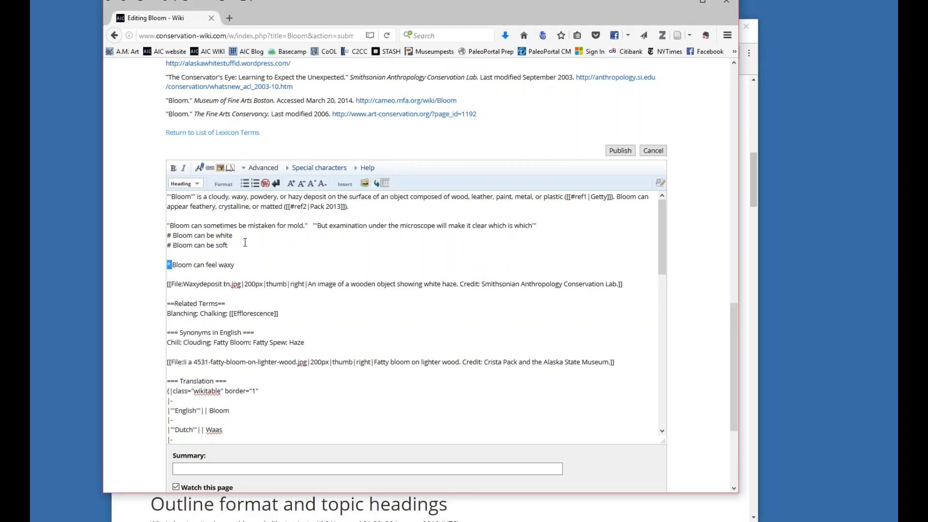
{"action": "type", "text": "# "}
{"action": "type", "text": "#"}
{"action": "type", "text": " Bloom "}
{"action": "type", "text": "can be melted"}
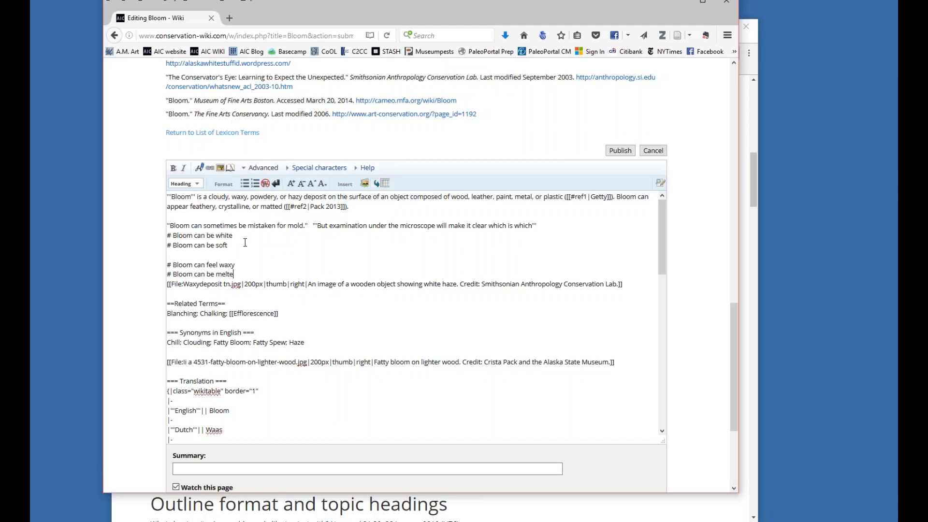
Add the numbered item "Bloom can be melted" with a blank line after it, and preview the page.
{"action": "key", "text": "Return"}
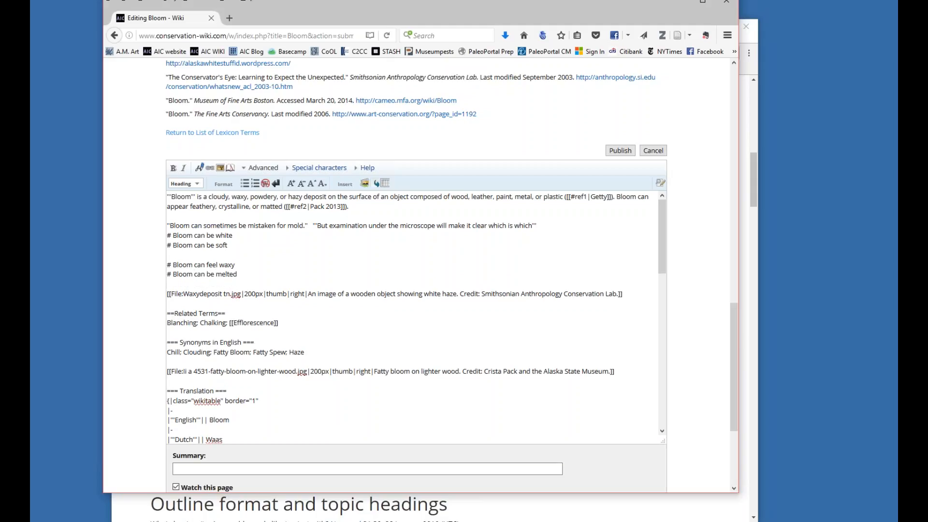
{"action": "left_click_drag", "start_coordinate": [733, 333], "coordinate": [733, 355]}
{"action": "left_click", "coordinate": [247, 472]}
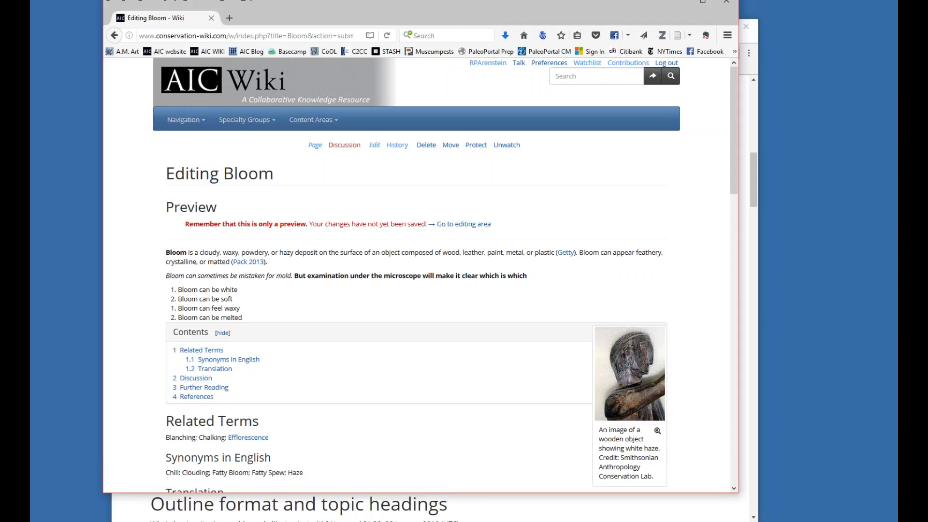
Remove the blank line between the "soft" and "waxy" items and preview the numbered list and contents box.
{"action": "left_click_drag", "start_coordinate": [732, 181], "coordinate": [757, 397]}
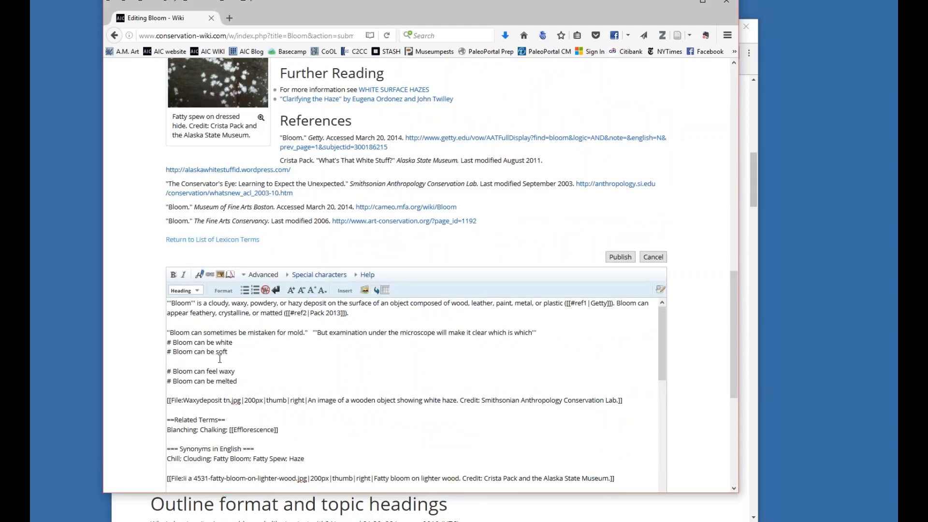
{"action": "left_click", "coordinate": [219, 360]}
{"action": "key", "text": "BackSpace"}
{"action": "left_click_drag", "start_coordinate": [734, 335], "coordinate": [735, 379]}
{"action": "scroll", "coordinate": [256, 447], "scroll_direction": "down", "scroll_amount": 3}
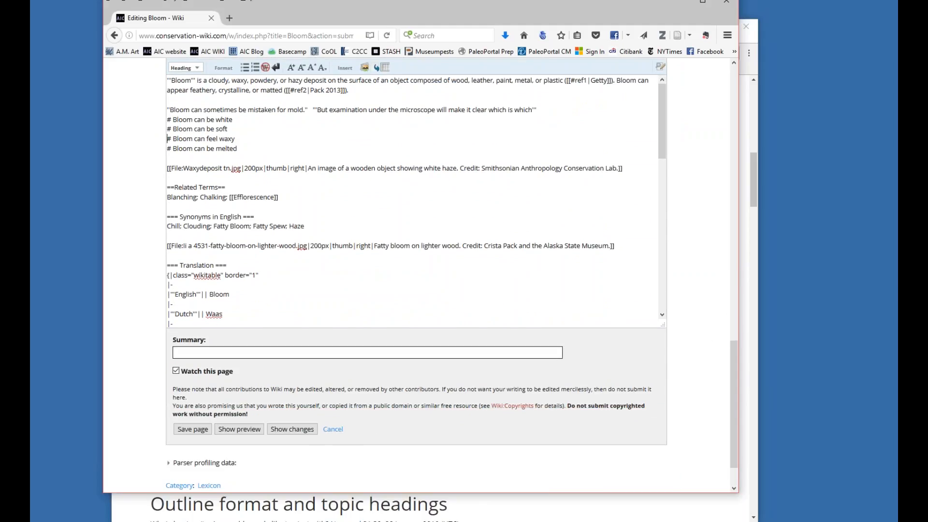
{"action": "left_click", "coordinate": [240, 406]}
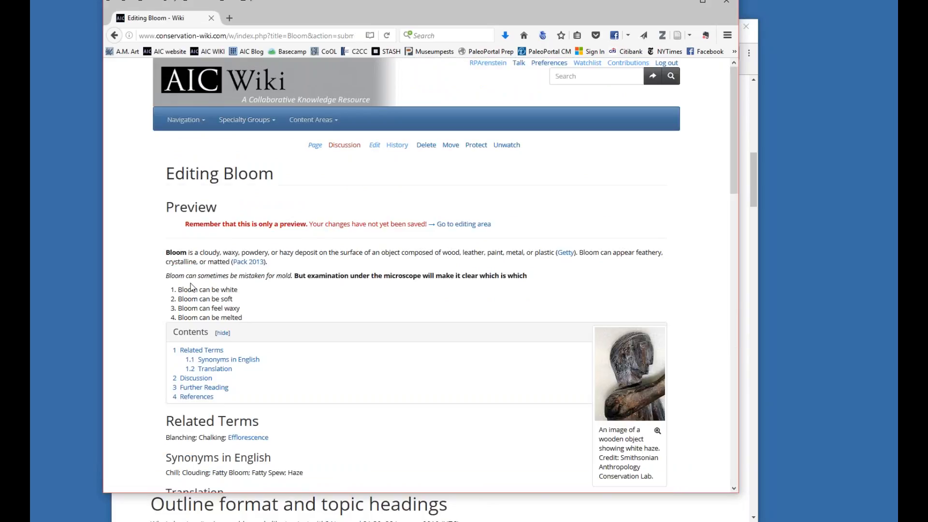
{"action": "left_click_drag", "start_coordinate": [735, 186], "coordinate": [738, 207]}
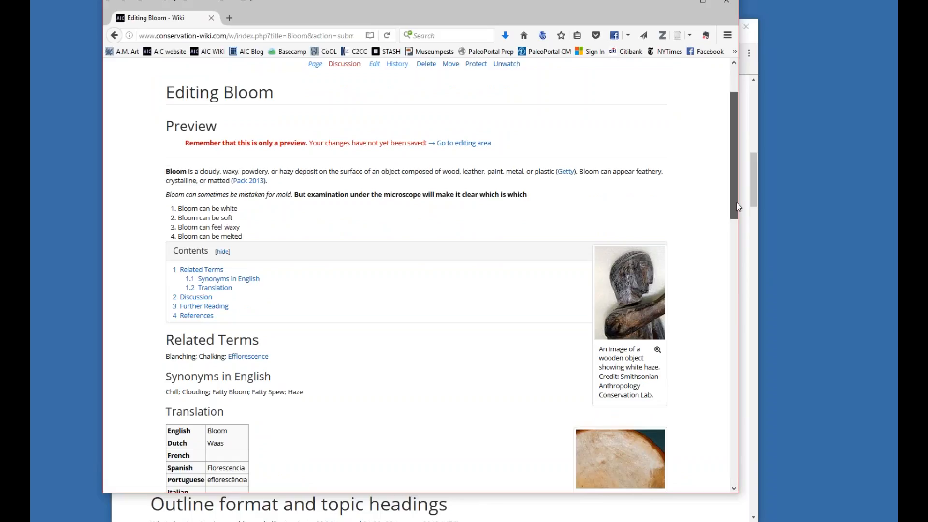
{"action": "left_click_drag", "start_coordinate": [736, 203], "coordinate": [736, 198]}
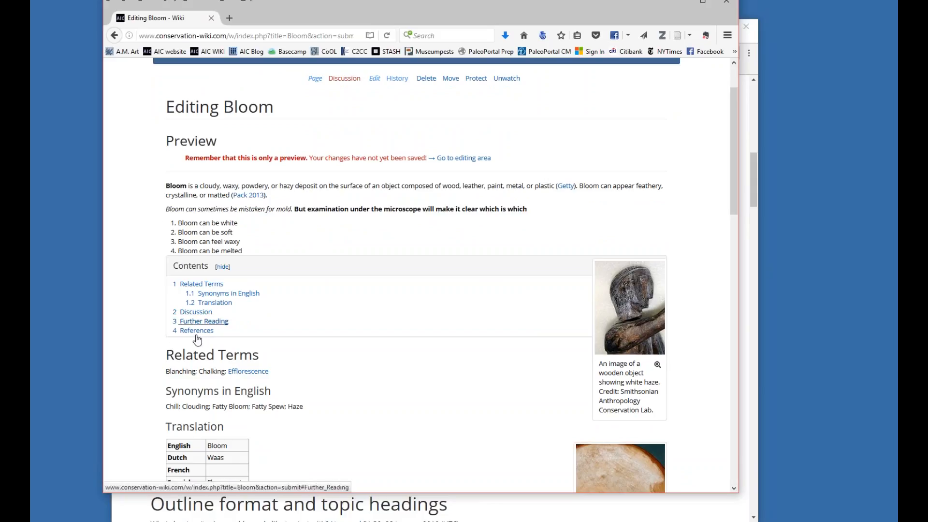
Examine the section heading markup in the Bloom source text and the available heading levels 2 to 5.
{"action": "left_click_drag", "start_coordinate": [732, 184], "coordinate": [746, 415]}
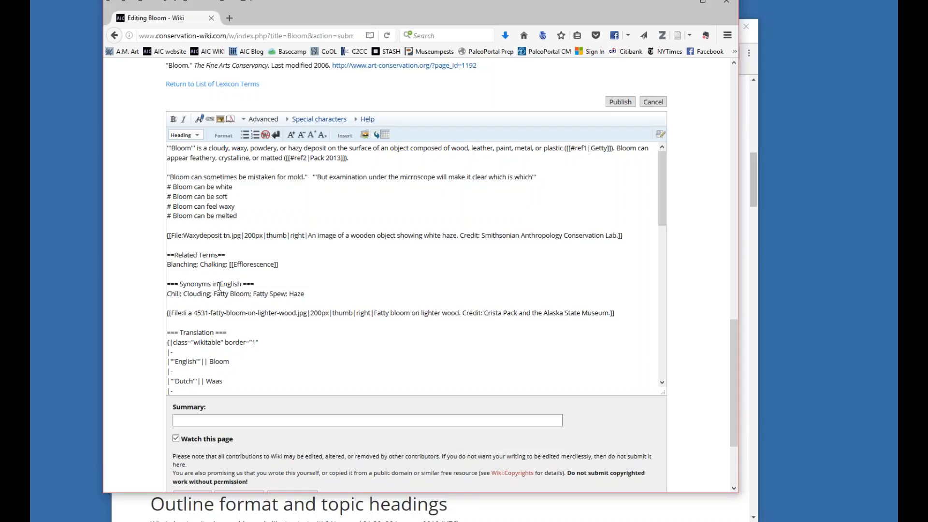
{"action": "left_click_drag", "start_coordinate": [659, 216], "coordinate": [662, 334]}
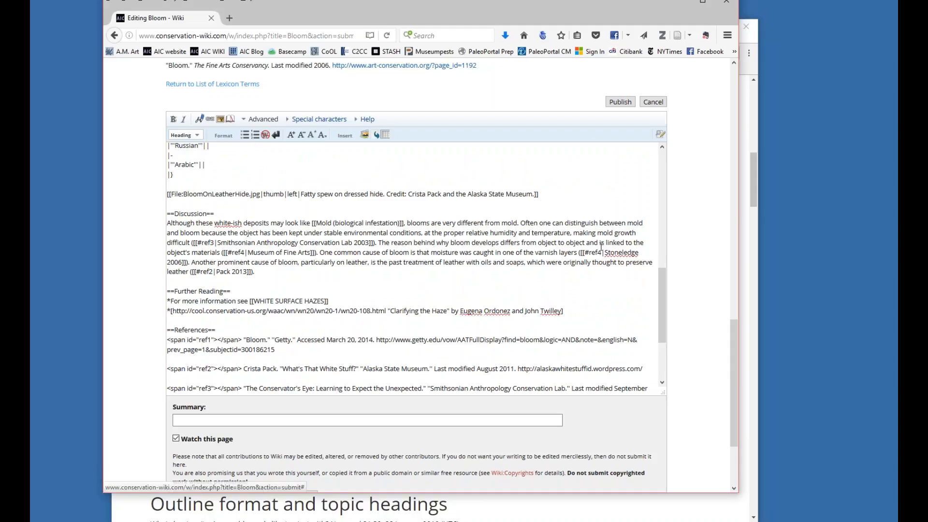
{"action": "left_click_drag", "start_coordinate": [662, 291], "coordinate": [665, 292]}
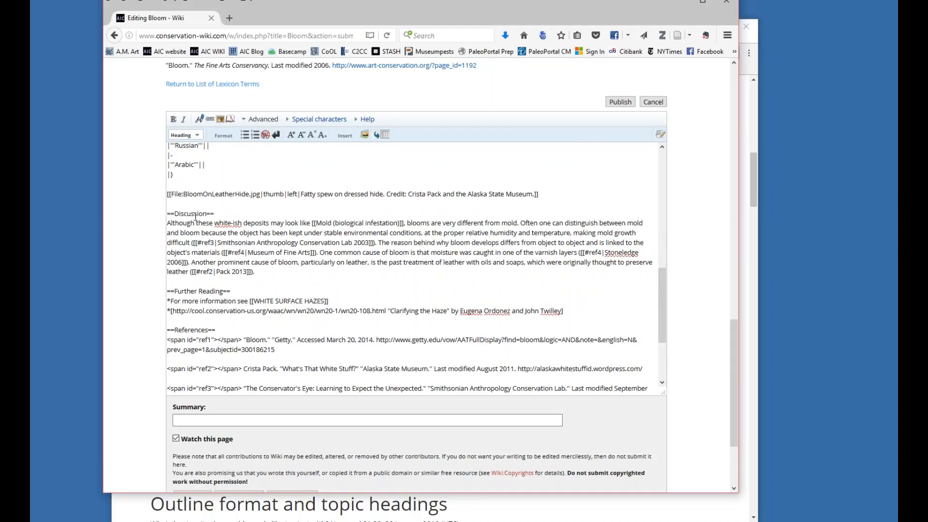
{"action": "left_click", "coordinate": [196, 135]}
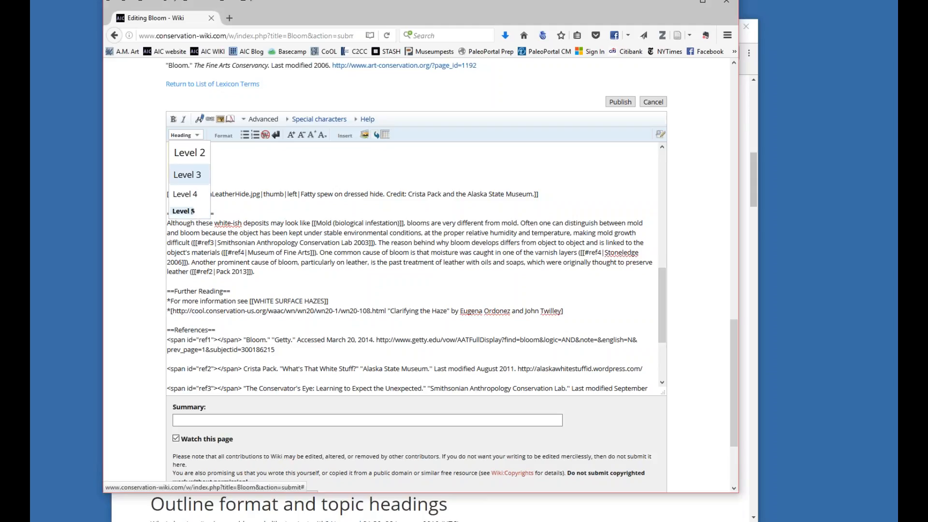
{"action": "left_click_drag", "start_coordinate": [662, 305], "coordinate": [651, 185]}
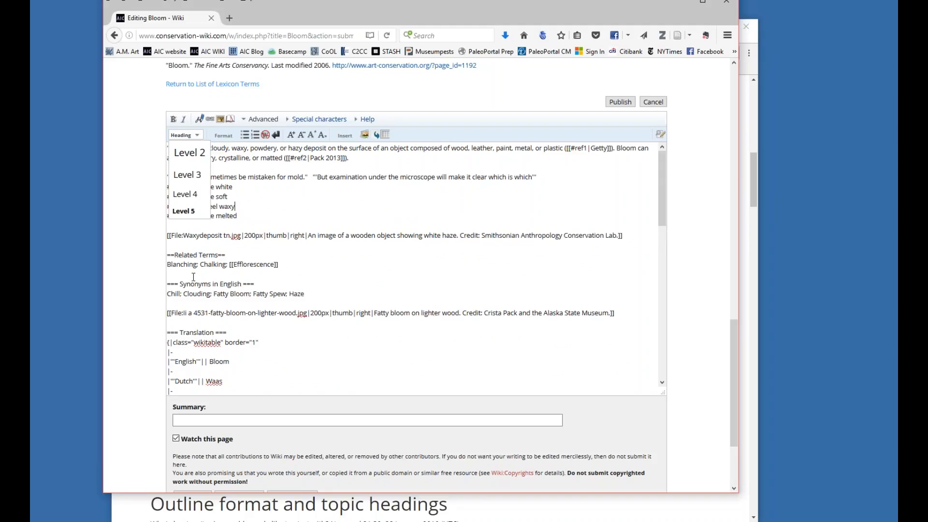
{"action": "left_click_drag", "start_coordinate": [168, 256], "coordinate": [182, 258]}
{"action": "left_click", "coordinate": [178, 256]}
{"action": "left_click_drag", "start_coordinate": [663, 222], "coordinate": [673, 387]}
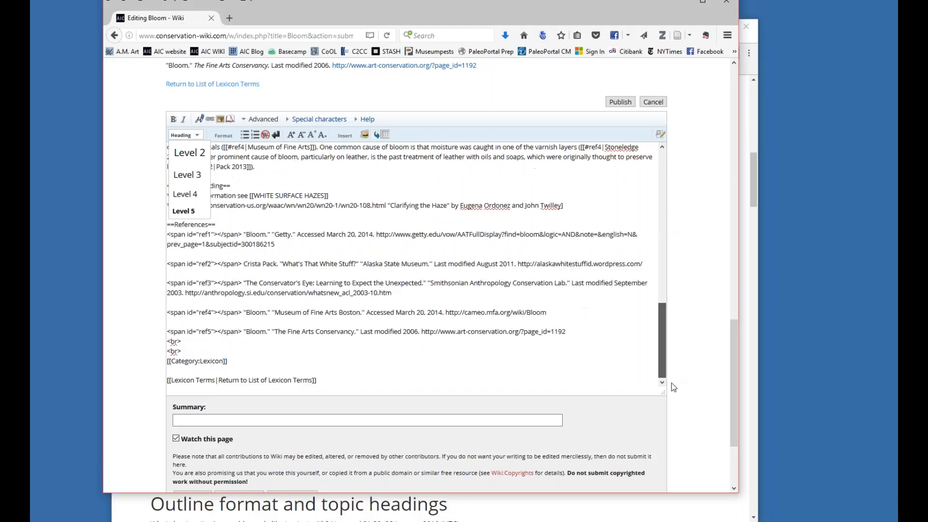
Preview the page and review the rendered headings and subheadings from Related Terms through Further Reading.
{"action": "scroll", "coordinate": [598, 446], "scroll_direction": "down", "scroll_amount": 3}
{"action": "left_click", "coordinate": [248, 377]}
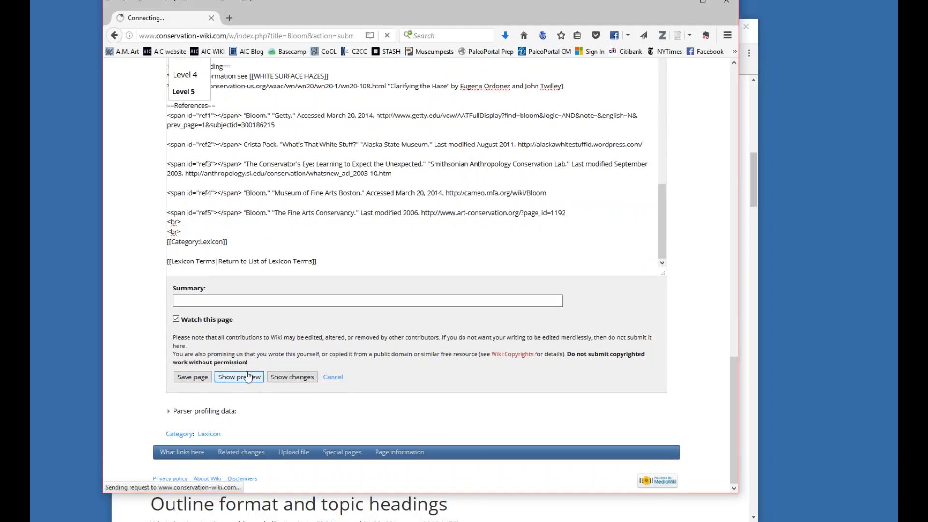
{"action": "scroll", "coordinate": [251, 269], "scroll_direction": "down", "scroll_amount": 3}
{"action": "scroll", "coordinate": [347, 277], "scroll_direction": "up", "scroll_amount": 2}
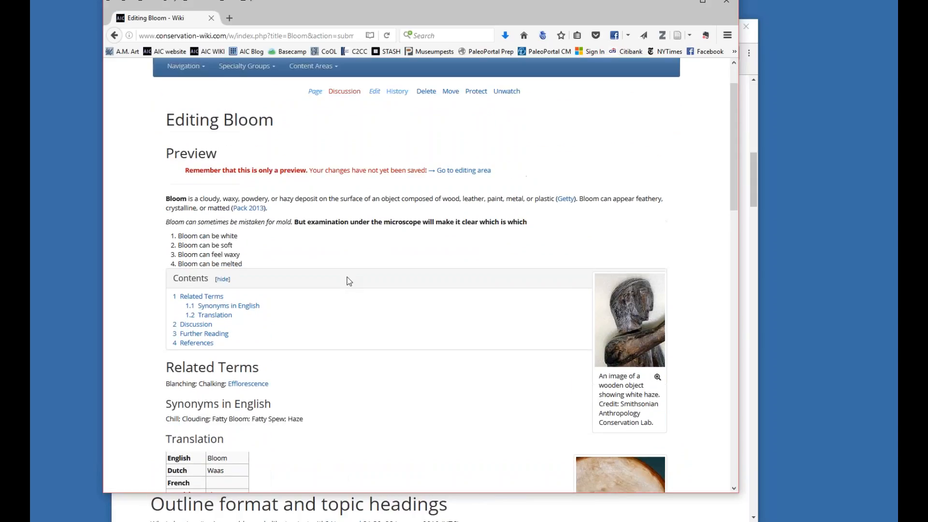
{"action": "scroll", "coordinate": [313, 288], "scroll_direction": "down", "scroll_amount": 1}
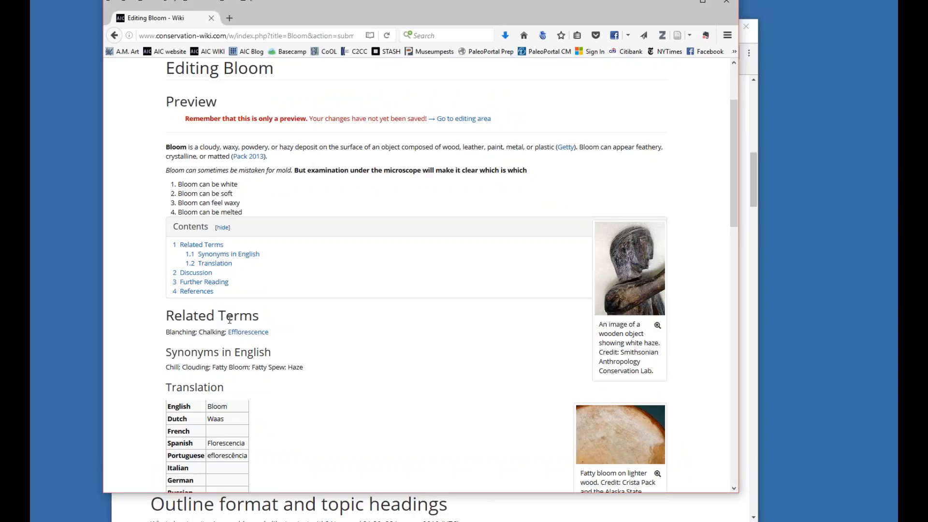
{"action": "scroll", "coordinate": [230, 319], "scroll_direction": "down", "scroll_amount": 2}
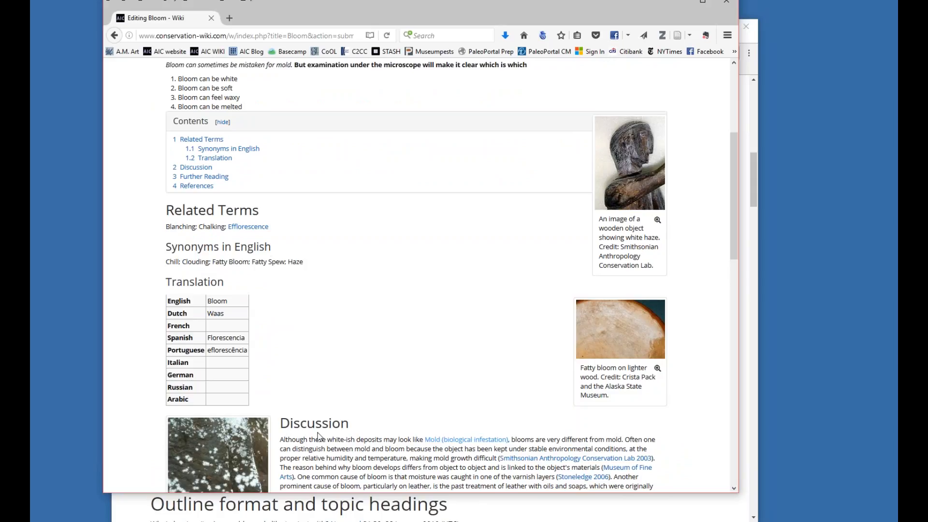
{"action": "scroll", "coordinate": [473, 420], "scroll_direction": "down", "scroll_amount": 2}
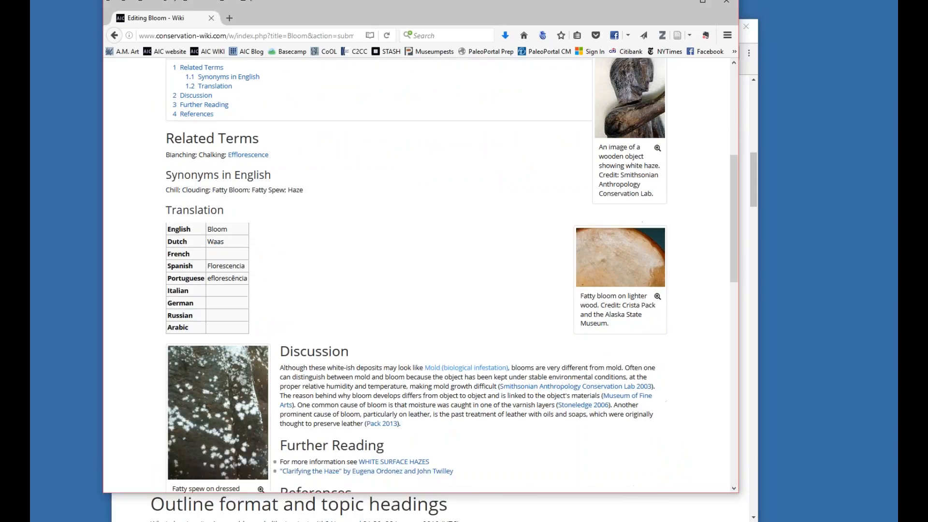
{"action": "scroll", "coordinate": [734, 232], "scroll_direction": "up", "scroll_amount": 6}
Insert a <br /> line break after the "Bloom can be melted" item in the source text.
{"action": "left_click_drag", "start_coordinate": [733, 181], "coordinate": [737, 391]}
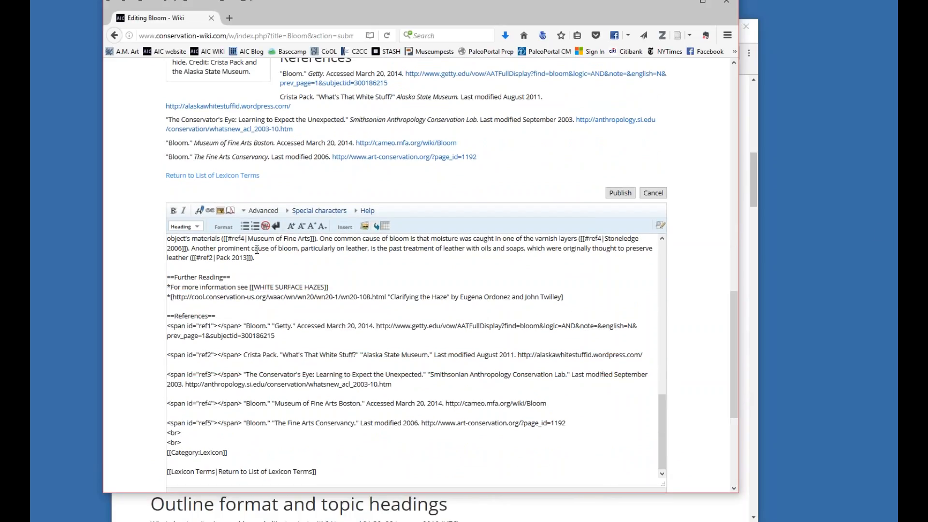
{"action": "scroll", "coordinate": [284, 291], "scroll_direction": "up", "scroll_amount": 15}
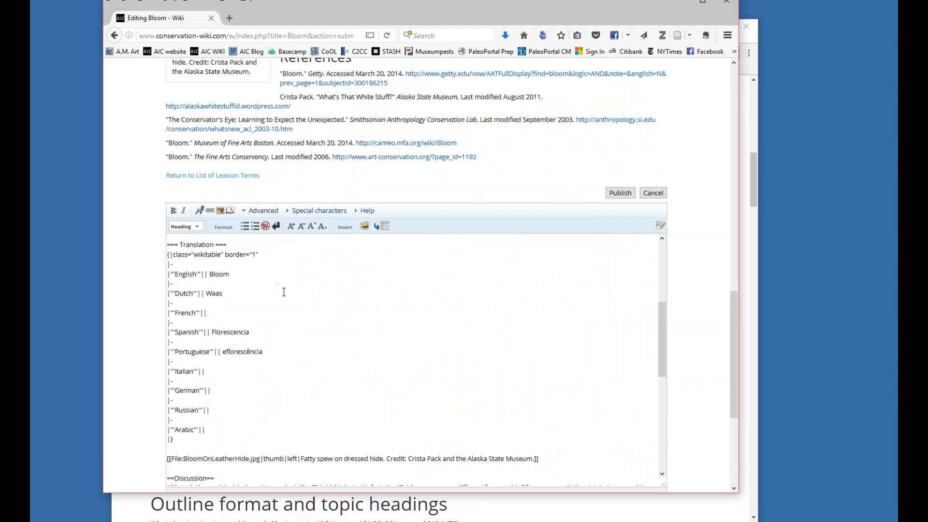
{"action": "scroll", "coordinate": [284, 290], "scroll_direction": "up", "scroll_amount": 3}
{"action": "left_click", "coordinate": [251, 308]}
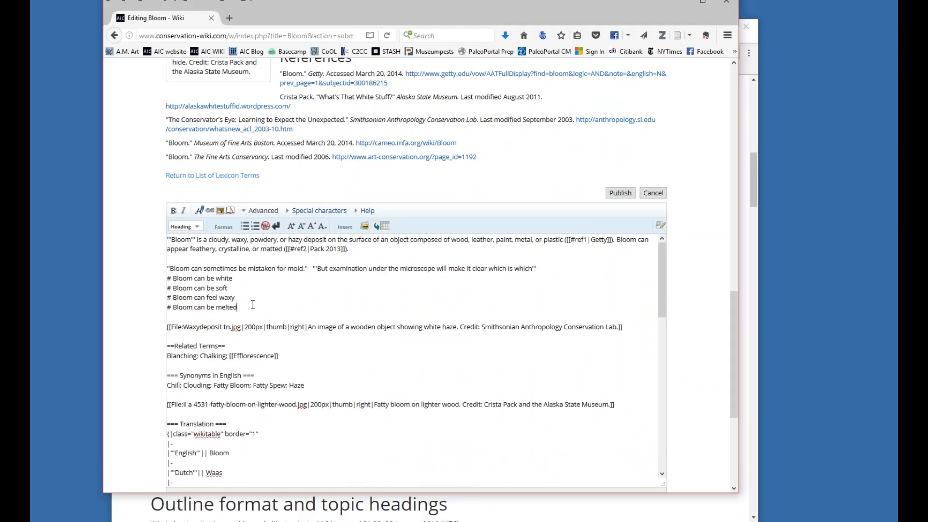
{"action": "left_click", "coordinate": [277, 227]}
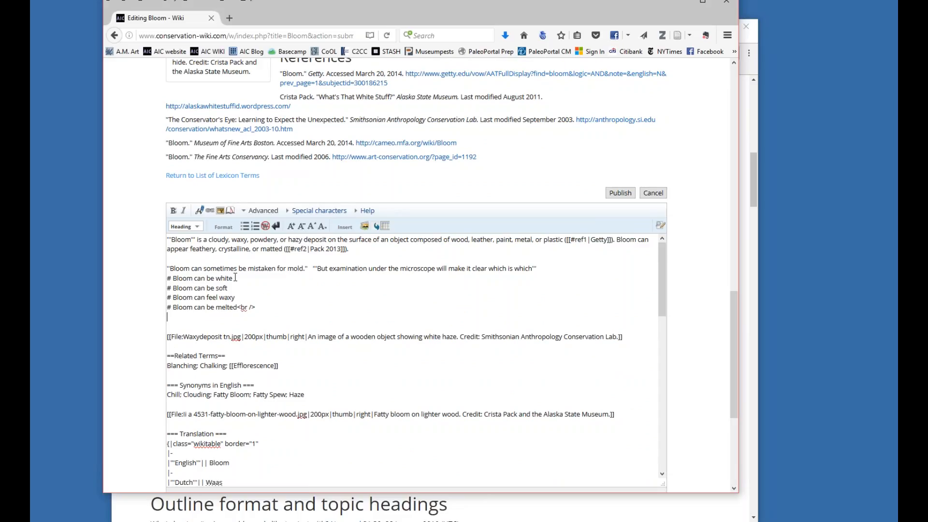
Format the "# Bloom can be white" line as big text and the "# Bloom can be soft" line as small text.
{"action": "left_click_drag", "start_coordinate": [233, 278], "coordinate": [162, 280]}
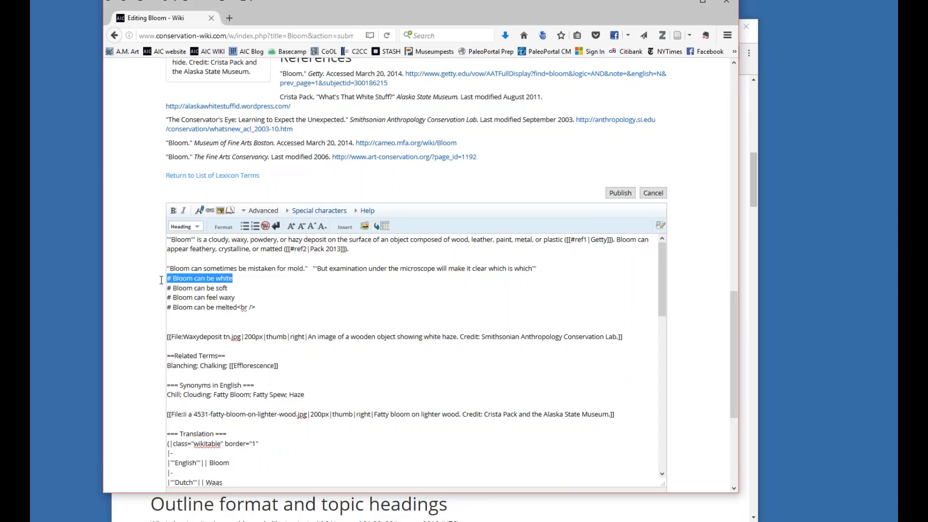
{"action": "left_click", "coordinate": [291, 226]}
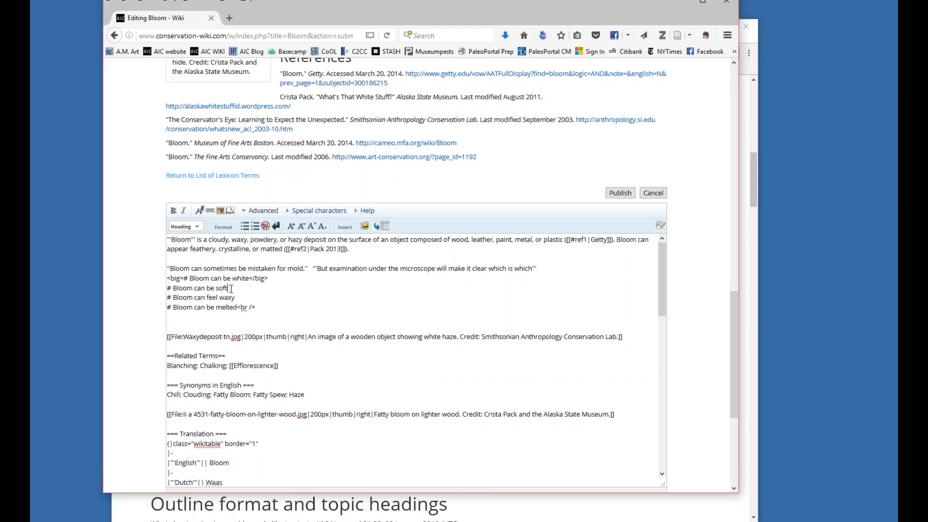
{"action": "left_click_drag", "start_coordinate": [228, 288], "coordinate": [166, 288]}
{"action": "left_click", "coordinate": [321, 226]}
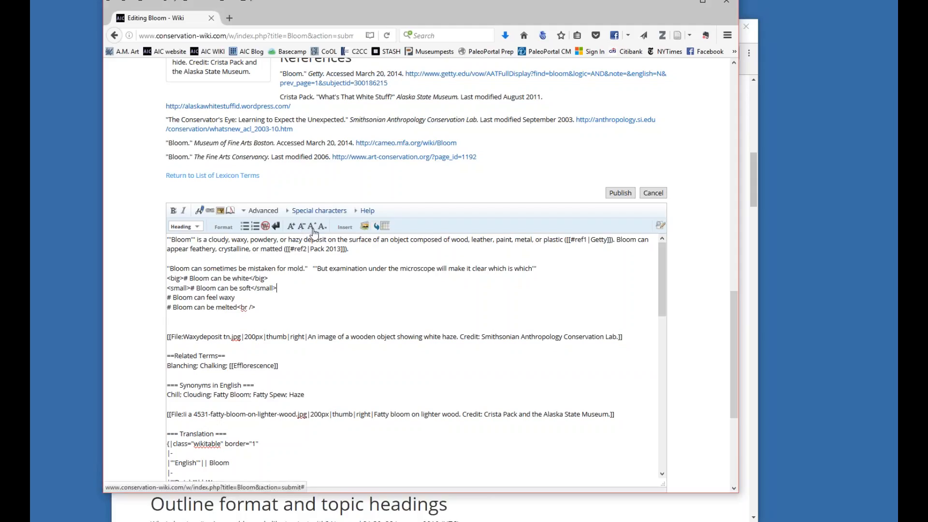
{"action": "left_click", "coordinate": [250, 298]}
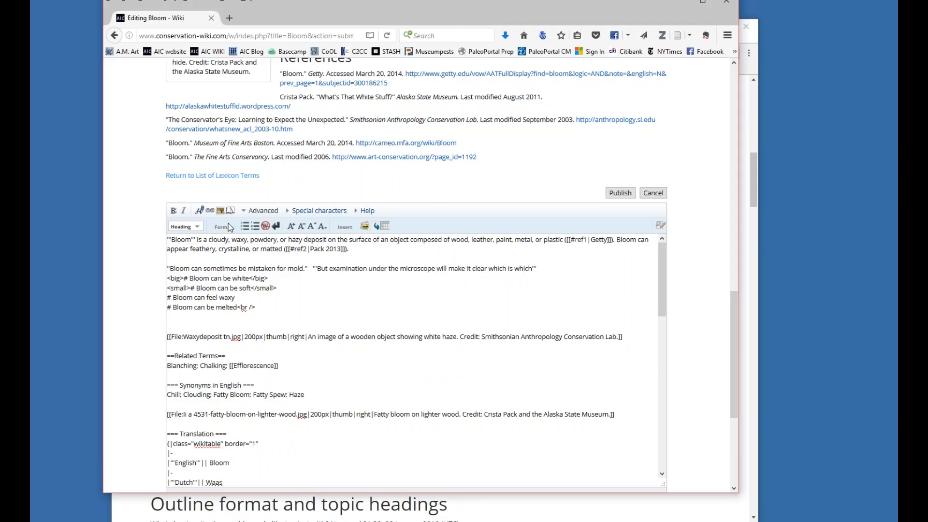
Look through the special character sets, including the Latin extended characters and the list of other scripts.
{"action": "left_click", "coordinate": [251, 212]}
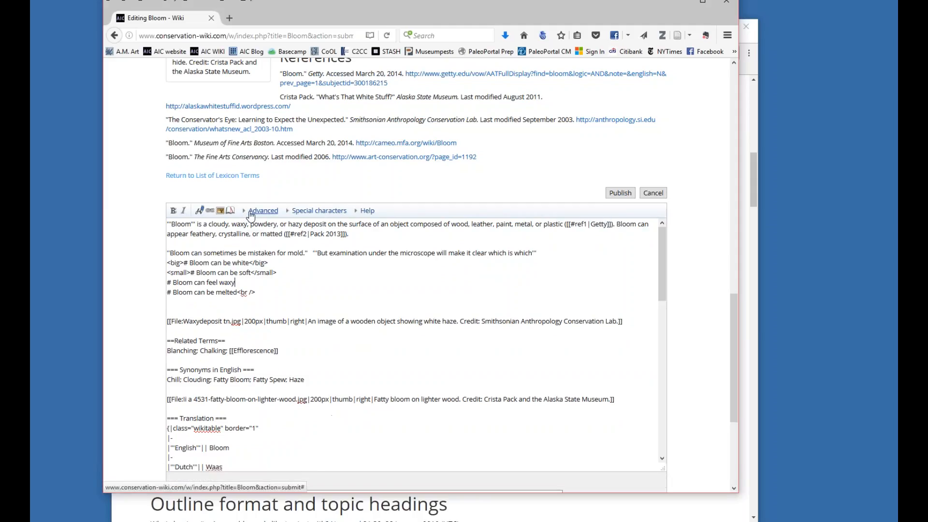
{"action": "left_click", "coordinate": [252, 212]}
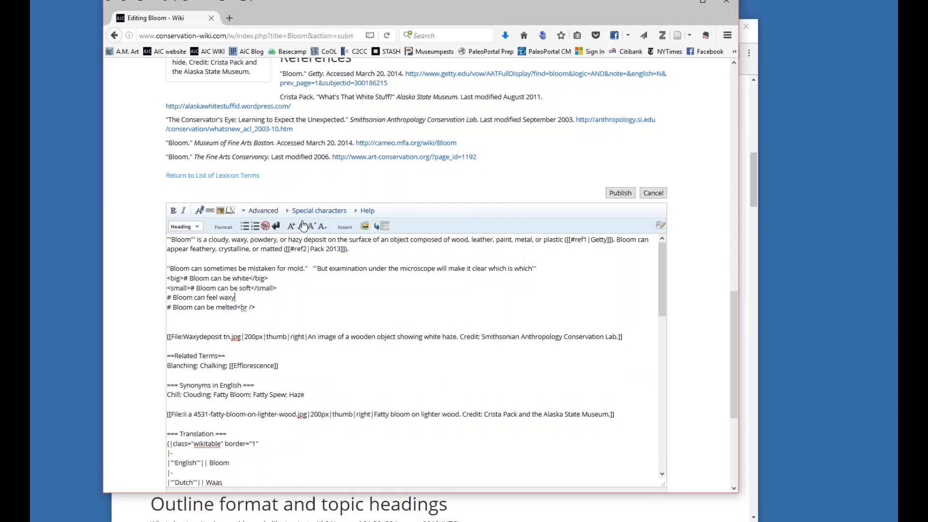
{"action": "left_click", "coordinate": [292, 216]}
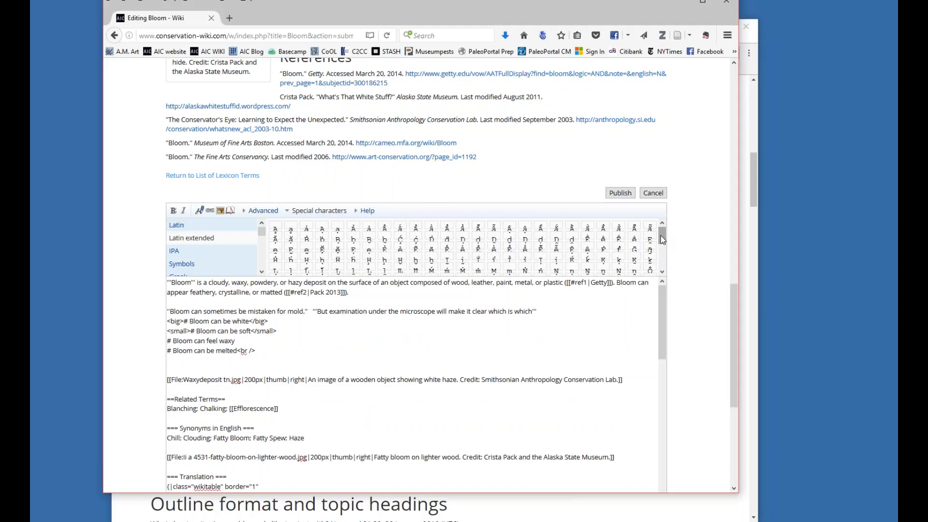
{"action": "mouse_move", "coordinate": [662, 238]}
{"action": "left_mouse_down"}
{"action": "mouse_move", "coordinate": [664, 271]}
{"action": "mouse_move", "coordinate": [663, 234]}
{"action": "left_mouse_up"}
{"action": "left_click_drag", "start_coordinate": [260, 231], "coordinate": [262, 250]}
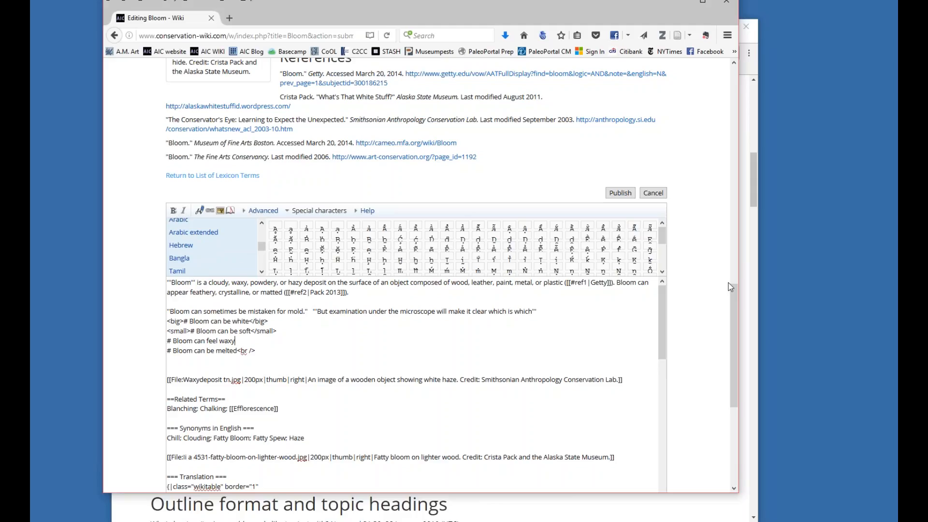
Look through the editor's formatting help and its topics, and return to the advanced formatting tools.
{"action": "left_click", "coordinate": [368, 213]}
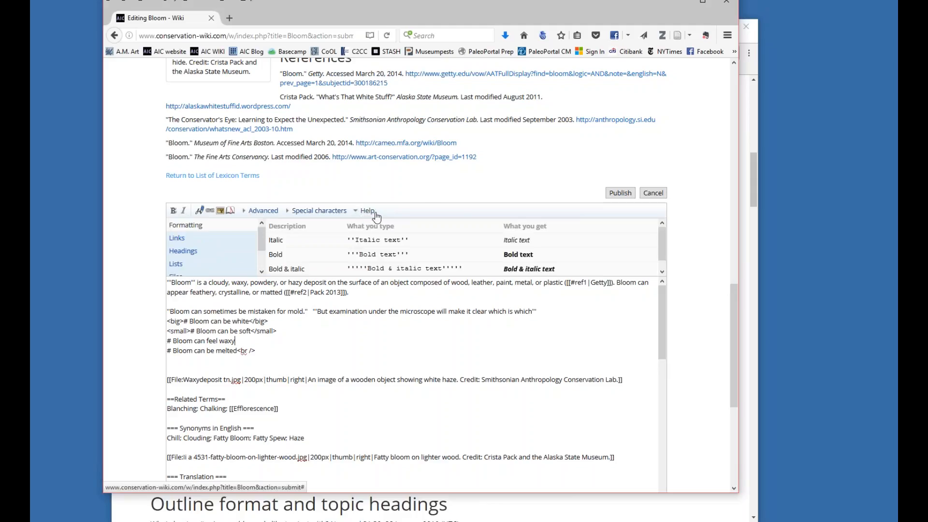
{"action": "left_click_drag", "start_coordinate": [663, 241], "coordinate": [662, 260]}
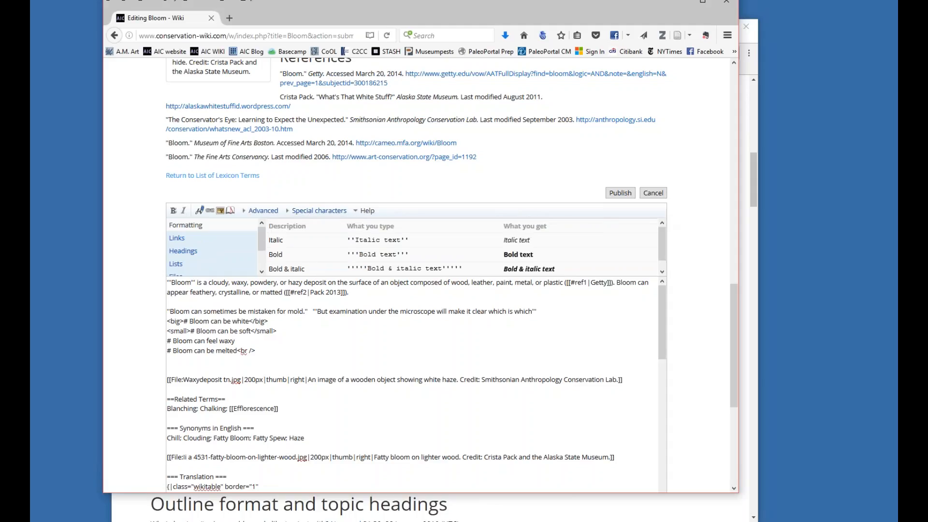
{"action": "scroll", "coordinate": [221, 225], "scroll_direction": "down", "scroll_amount": 2}
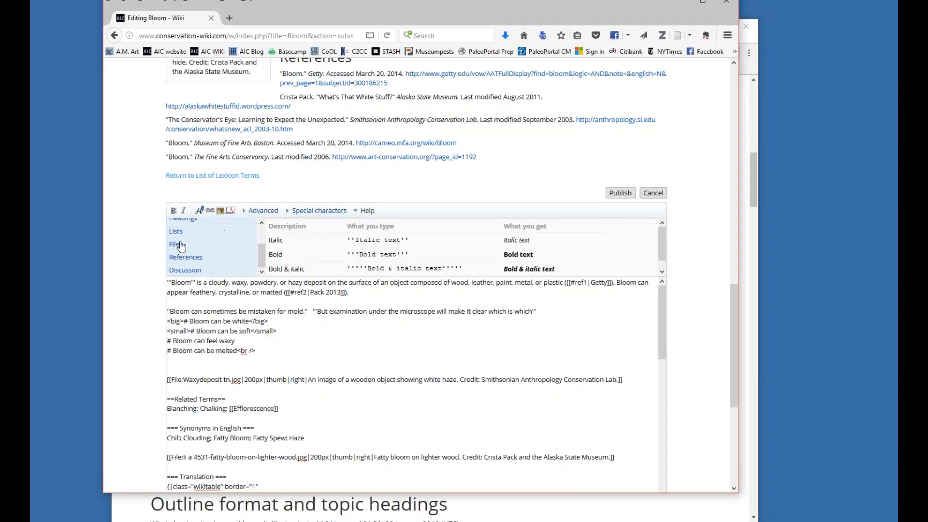
{"action": "scroll", "coordinate": [261, 254], "scroll_direction": "up", "scroll_amount": 2}
{"action": "left_click", "coordinate": [247, 213]}
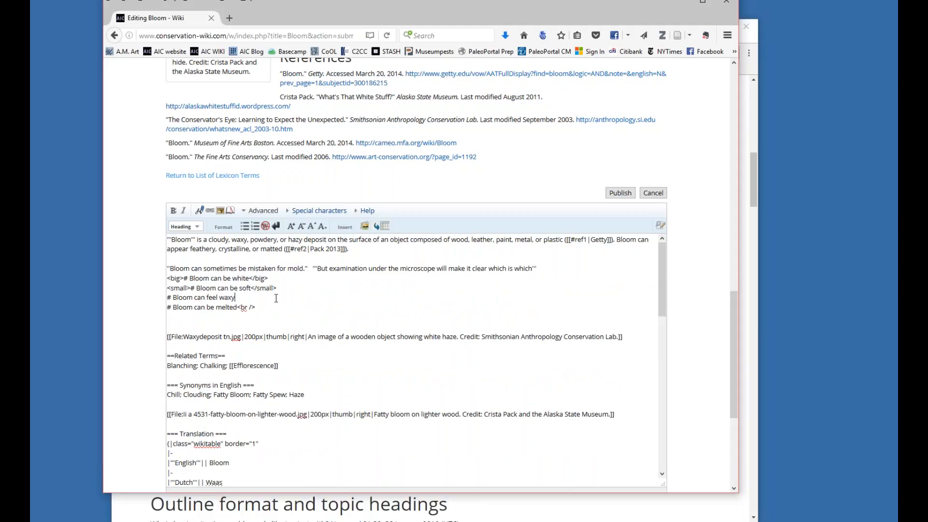
Examine the list item markup and the image markup for the fatty bloom on lighter wood photo.
{"action": "left_click", "coordinate": [265, 309]}
{"action": "left_click_drag", "start_coordinate": [259, 309], "coordinate": [164, 288]}
{"action": "left_click", "coordinate": [273, 313]}
{"action": "left_click_drag", "start_coordinate": [665, 297], "coordinate": [665, 325]}
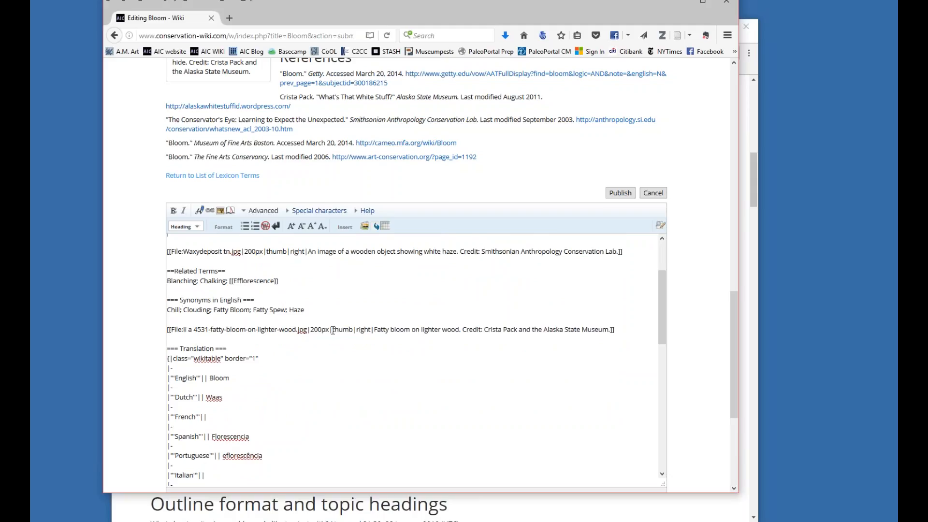
{"action": "left_click_drag", "start_coordinate": [622, 330], "coordinate": [148, 331]}
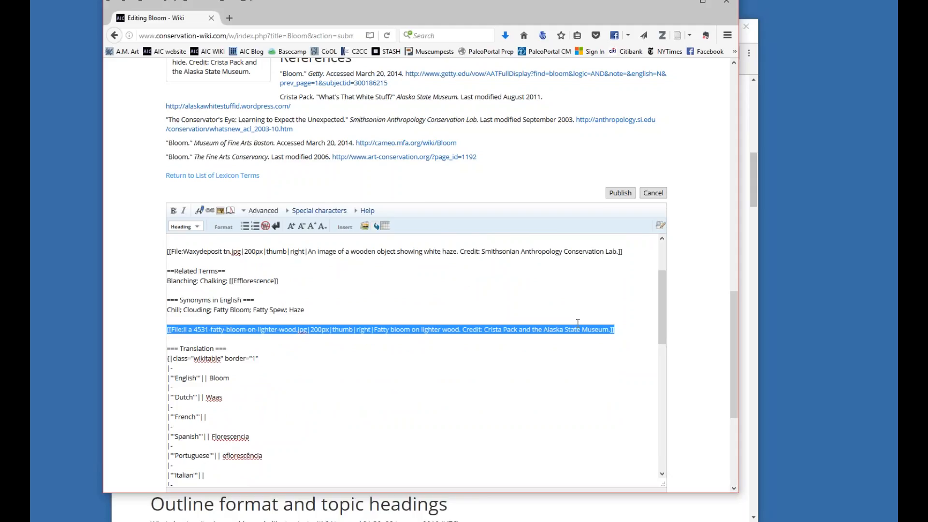
{"action": "scroll", "coordinate": [664, 249], "scroll_direction": "down", "scroll_amount": 3}
{"action": "scroll", "coordinate": [664, 249], "scroll_direction": "down", "scroll_amount": 3}
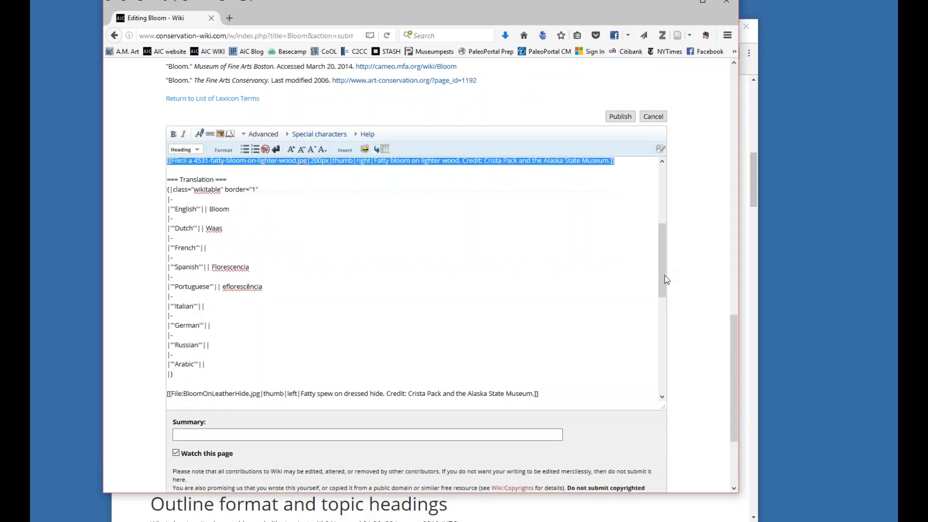
Enter "added text" as the edit summary, save the Bloom page, and check the saved entry.
{"action": "left_click", "coordinate": [261, 435]}
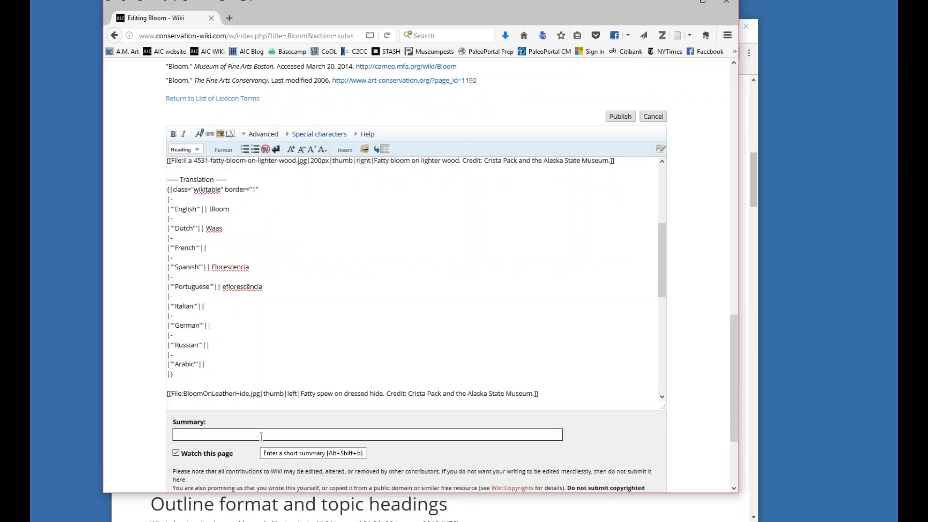
{"action": "type", "text": "added text"}
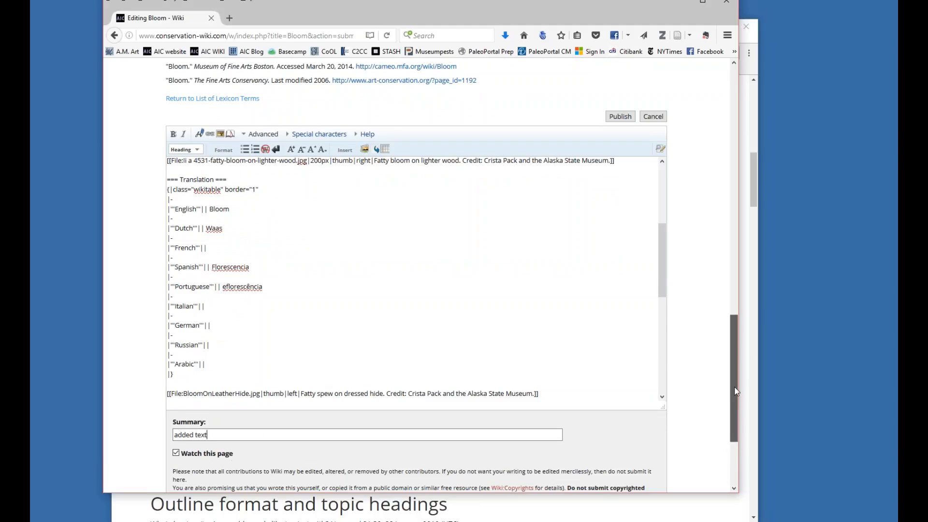
{"action": "scroll", "coordinate": [724, 382], "scroll_direction": "down", "scroll_amount": 2}
{"action": "left_click", "coordinate": [192, 419]}
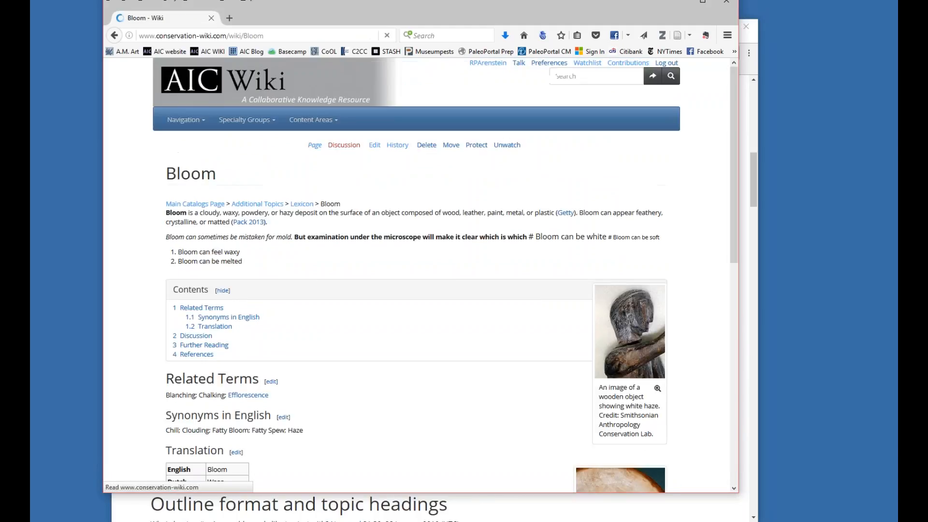
{"action": "scroll", "coordinate": [371, 273], "scroll_direction": "down", "scroll_amount": 2}
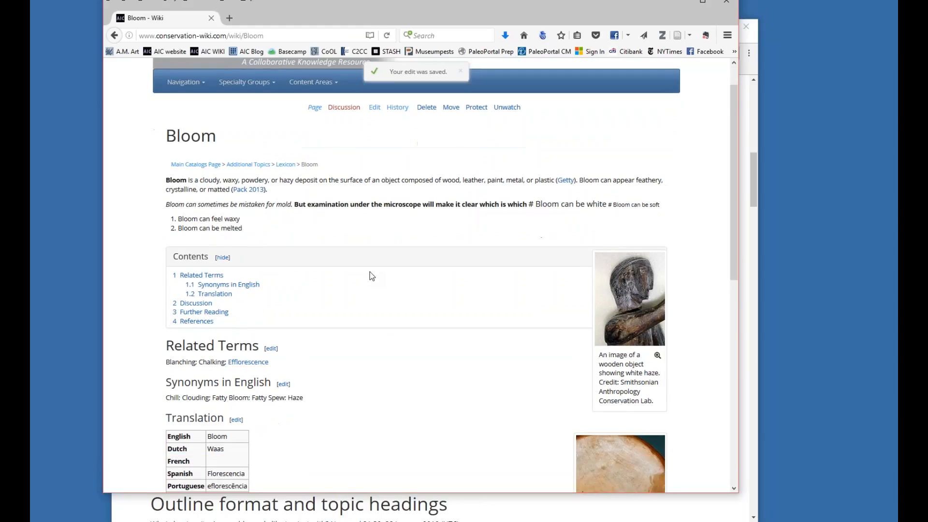
{"action": "scroll", "coordinate": [370, 275], "scroll_direction": "up", "scroll_amount": 2}
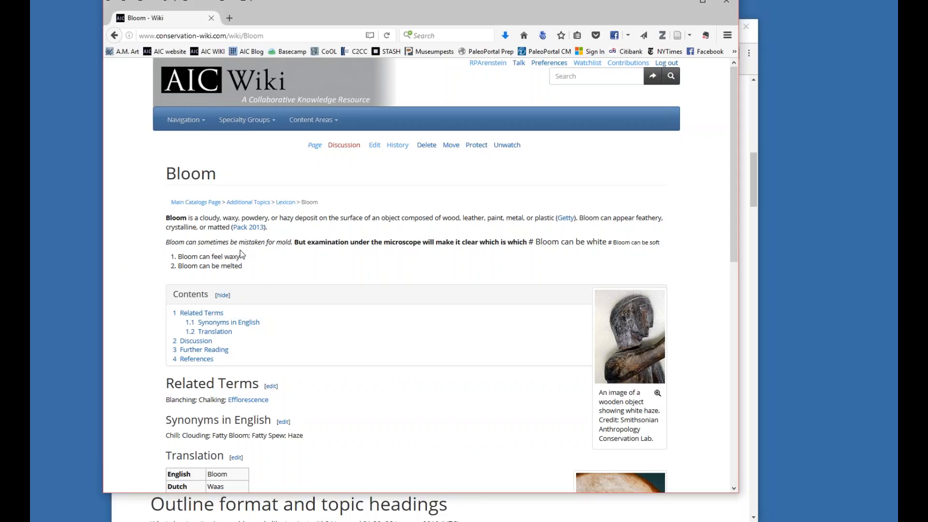
Look through the images and captions on the saved Bloom entry.
{"action": "scroll", "coordinate": [680, 310], "scroll_direction": "down", "scroll_amount": 6}
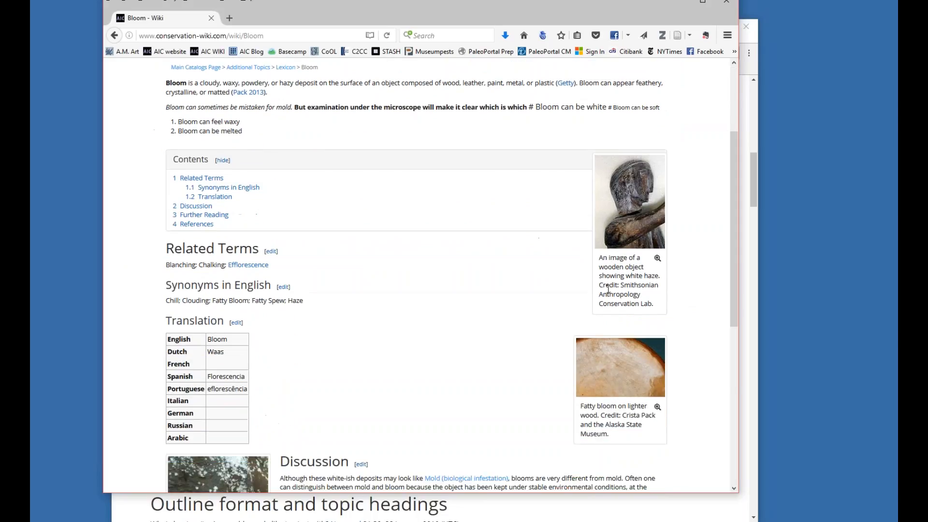
{"action": "scroll", "coordinate": [203, 283], "scroll_direction": "down", "scroll_amount": 4}
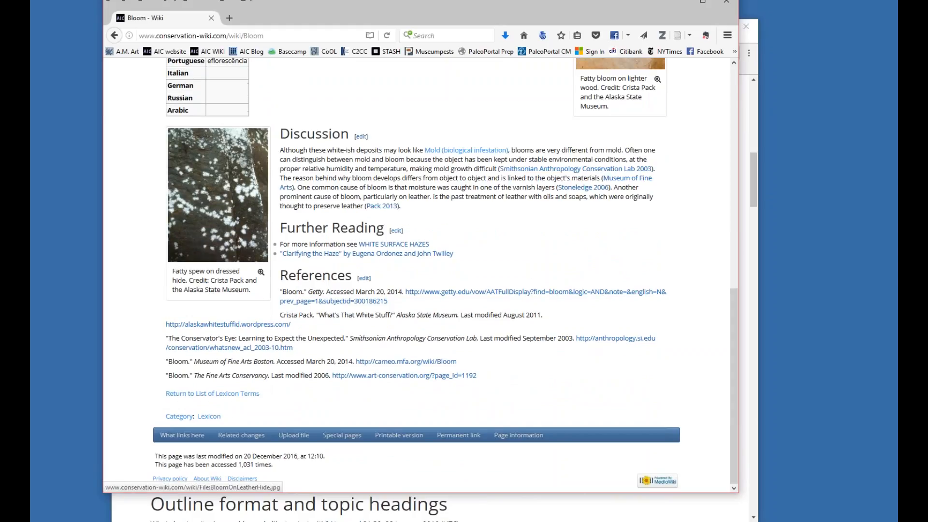
{"action": "scroll", "coordinate": [227, 246], "scroll_direction": "up", "scroll_amount": 10}
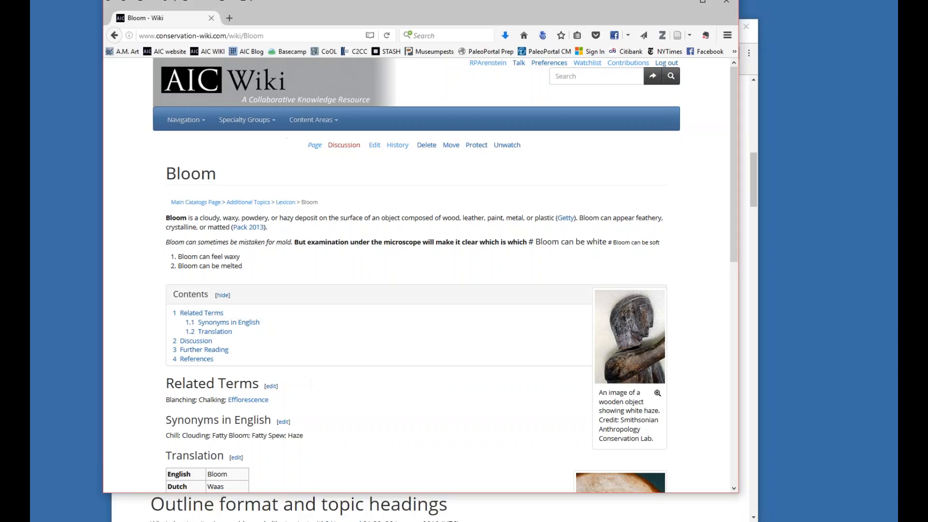
Switch to the Chrome window showing the Talk:Objects page and log in to the wiki there.
{"action": "left_click_drag", "start_coordinate": [289, 25], "coordinate": [487, 43]}
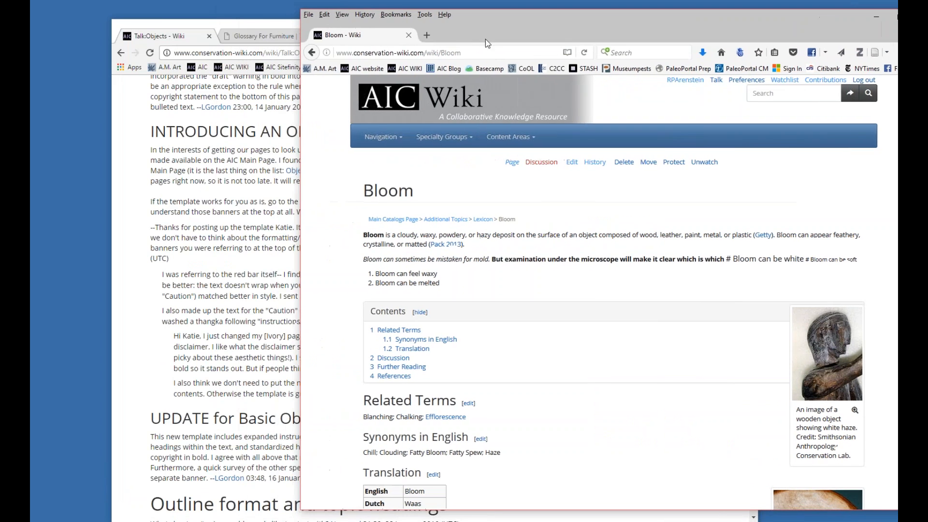
{"action": "left_click", "coordinate": [253, 27]}
{"action": "left_click_drag", "start_coordinate": [753, 168], "coordinate": [750, 95]}
{"action": "left_click_drag", "start_coordinate": [563, 23], "coordinate": [503, 11]}
{"action": "left_click", "coordinate": [653, 71]}
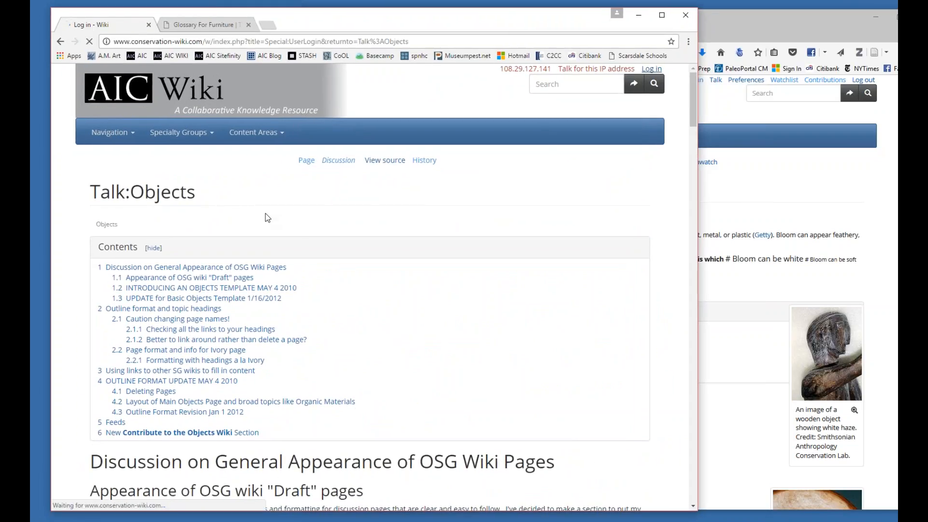
{"action": "left_click", "coordinate": [104, 313]}
{"action": "left_click", "coordinate": [179, 341]}
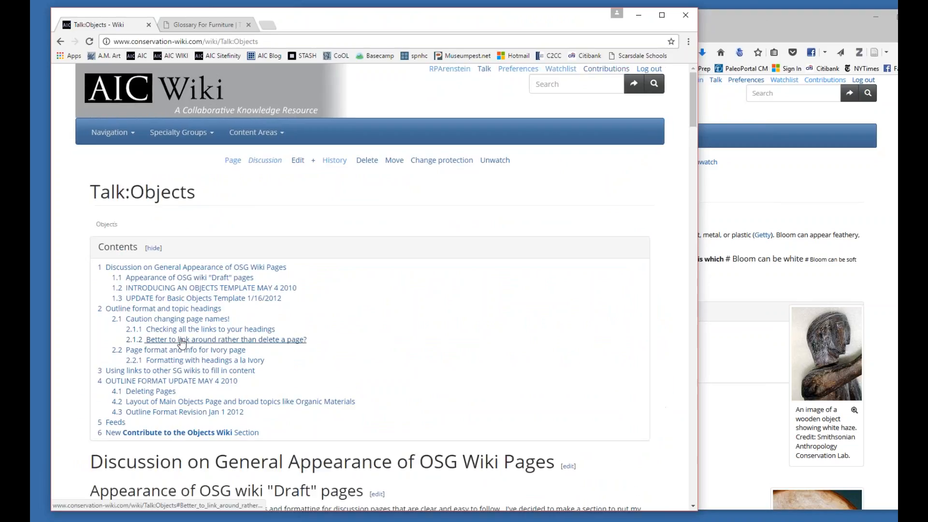
Open the wiki's file upload form from the end of the Talk:Objects page.
{"action": "left_click", "coordinate": [126, 137]}
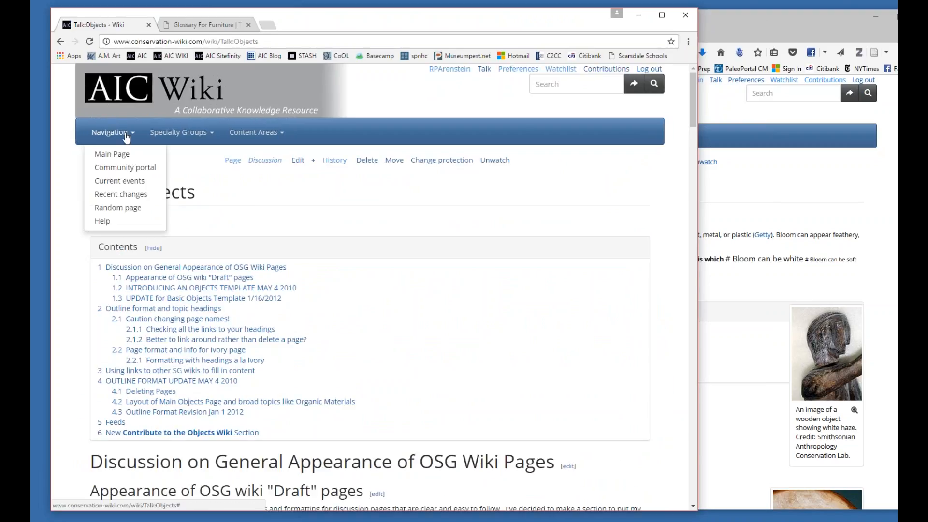
{"action": "scroll", "coordinate": [466, 233], "scroll_direction": "down", "scroll_amount": 8}
{"action": "left_click_drag", "start_coordinate": [693, 159], "coordinate": [731, 497]}
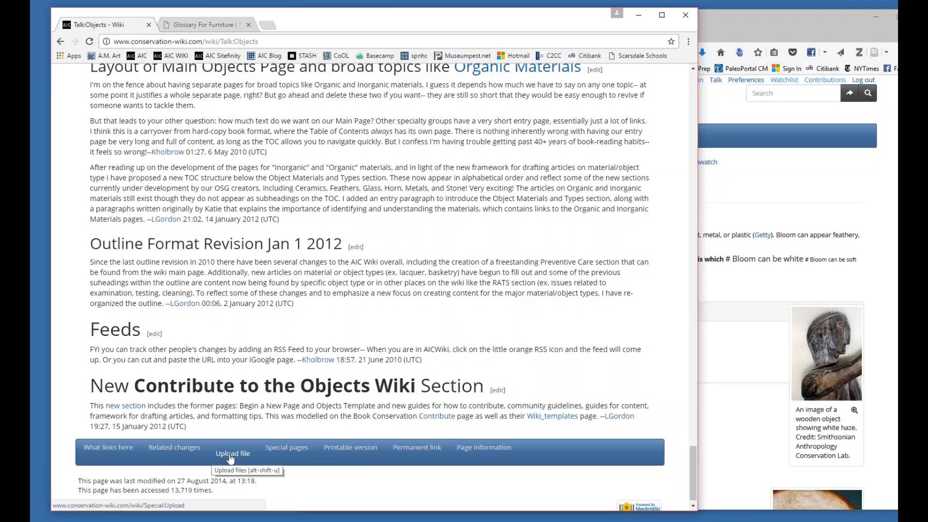
{"action": "left_click", "coordinate": [231, 456]}
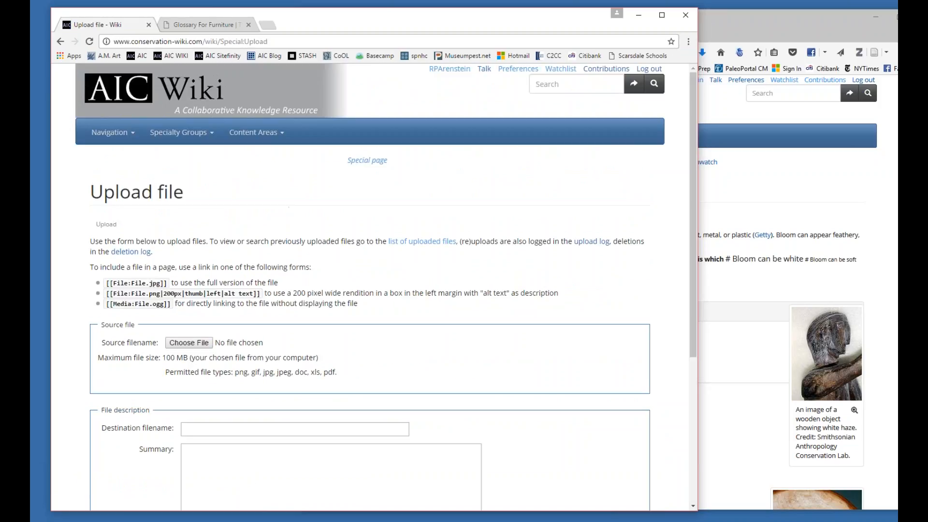
Look through the wiki's main page, reopen the file upload form from its footer, and view the form's fields.
{"action": "left_click", "coordinate": [150, 93]}
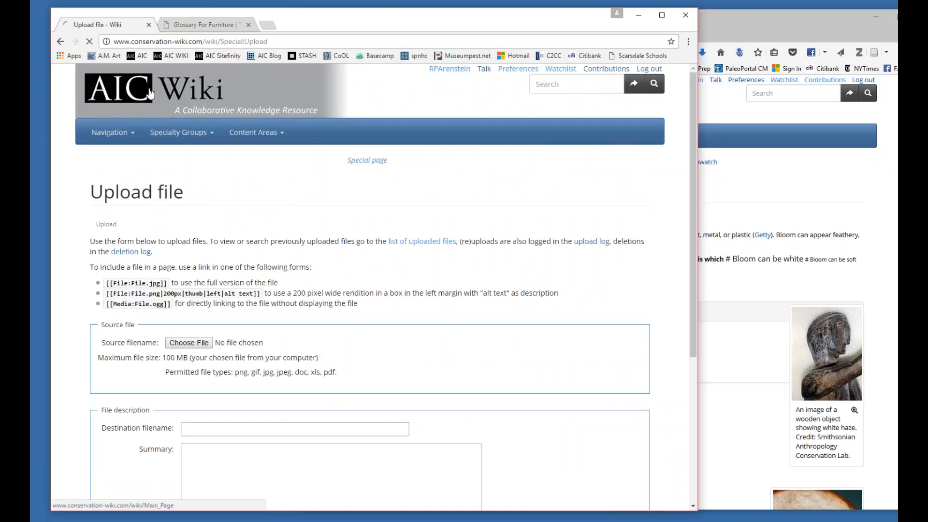
{"action": "scroll", "coordinate": [176, 235], "scroll_direction": "down", "scroll_amount": 4}
{"action": "scroll", "coordinate": [176, 234], "scroll_direction": "down", "scroll_amount": 6}
{"action": "scroll", "coordinate": [173, 235], "scroll_direction": "up", "scroll_amount": 5}
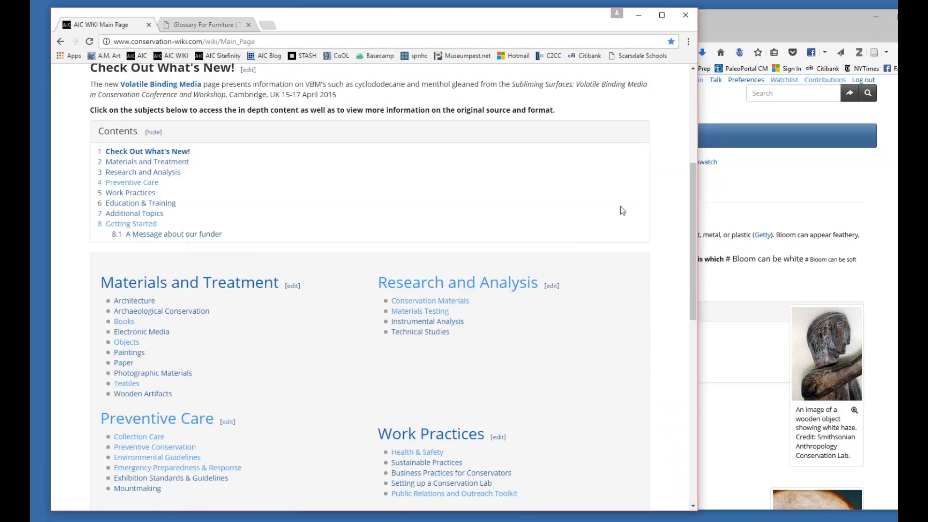
{"action": "left_click_drag", "start_coordinate": [692, 207], "coordinate": [694, 136]}
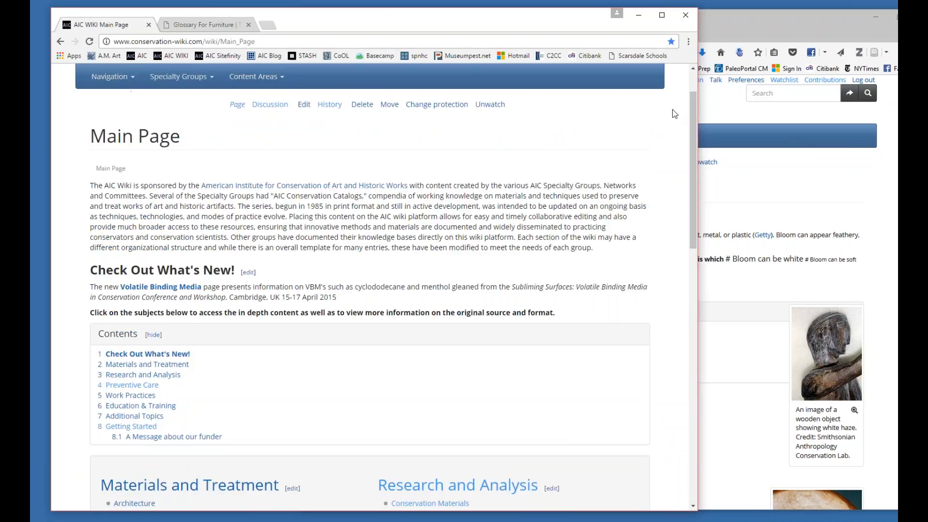
{"action": "left_click_drag", "start_coordinate": [695, 140], "coordinate": [694, 391]}
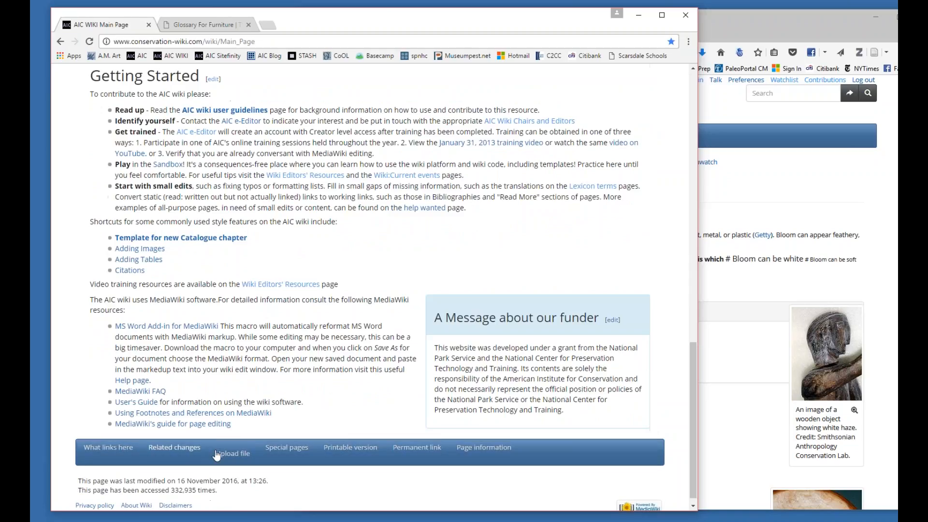
{"action": "left_click", "coordinate": [249, 458]}
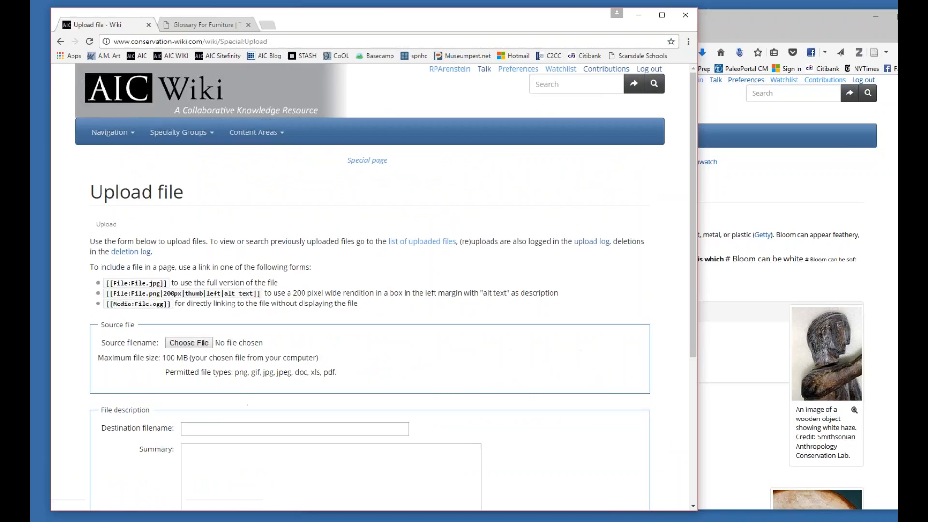
{"action": "left_click_drag", "start_coordinate": [694, 291], "coordinate": [709, 369]}
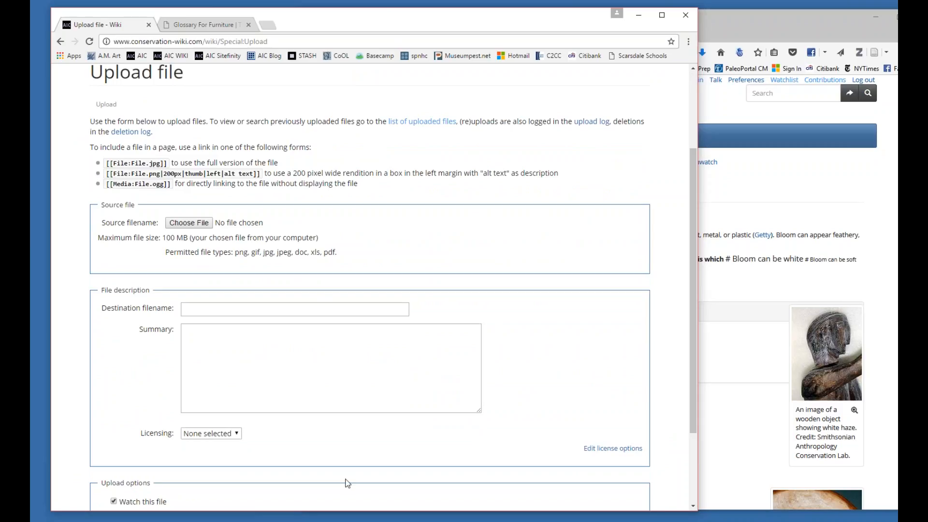
Switch to the wiki cheat sheet in Word, highlight the instructions for including a file in a page, and return to the upload form.
{"action": "left_click", "coordinate": [356, 520]}
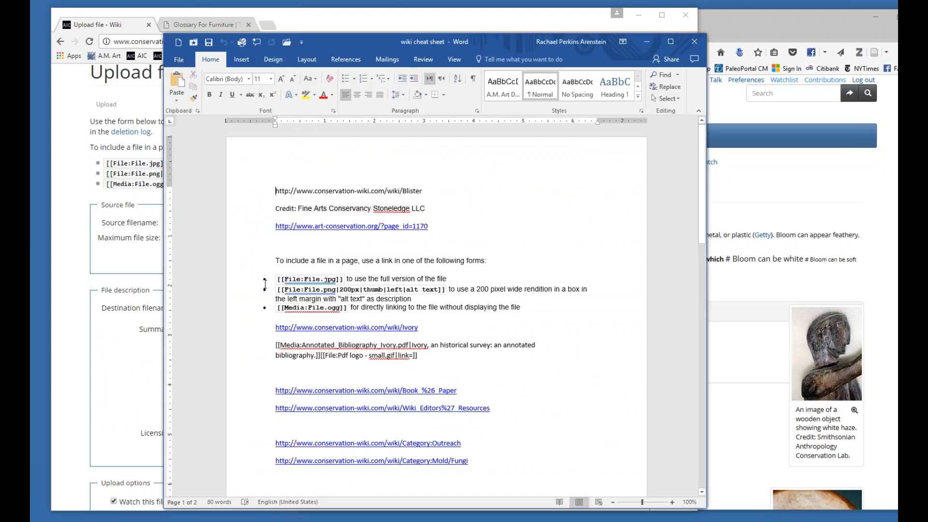
{"action": "left_click_drag", "start_coordinate": [502, 319], "coordinate": [271, 263]}
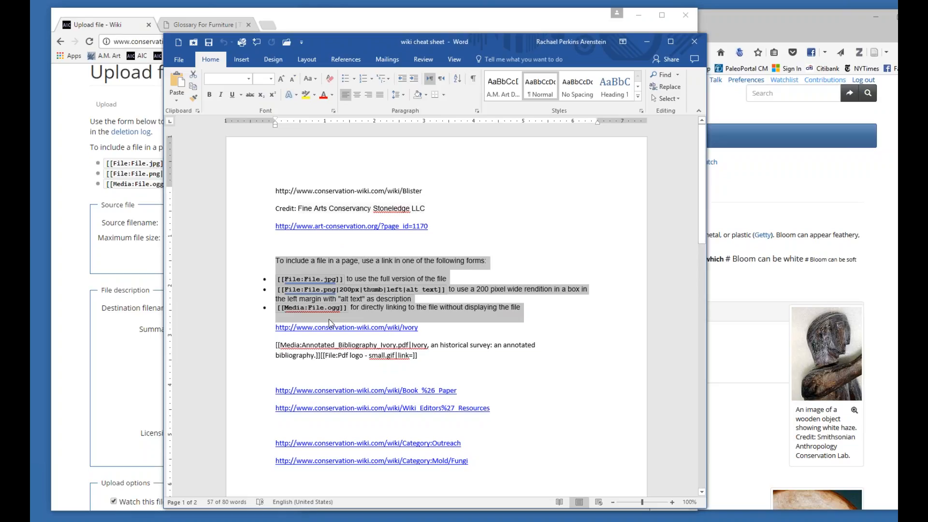
{"action": "left_click_drag", "start_coordinate": [373, 41], "coordinate": [523, 45]}
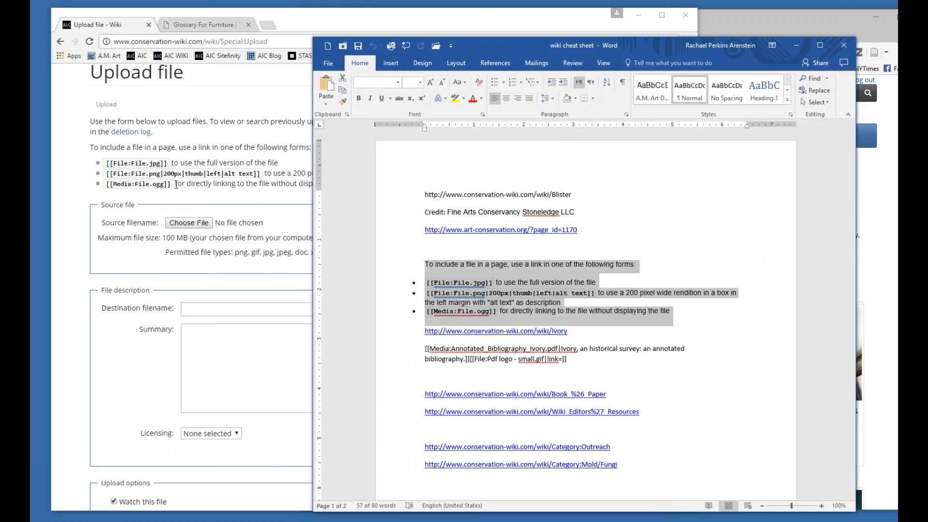
{"action": "left_click", "coordinate": [258, 198]}
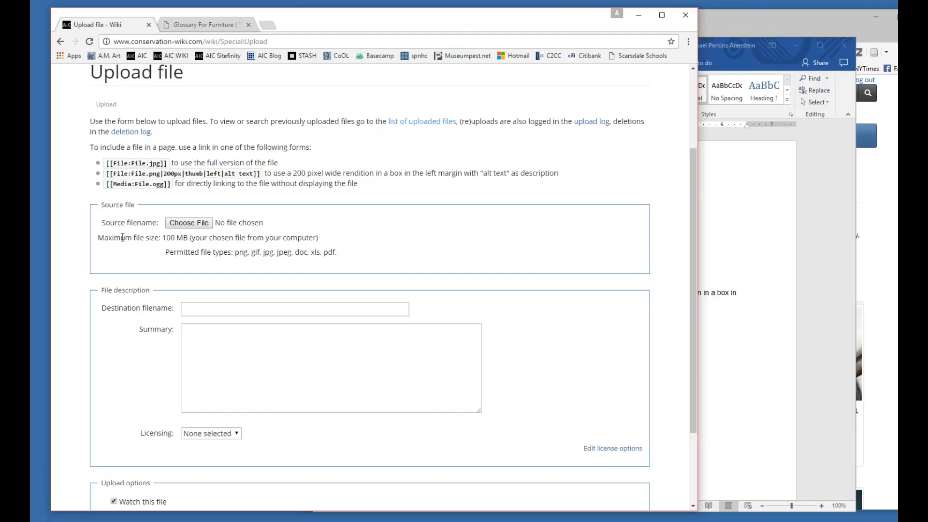
Highlight the maximum file size and choose "ACA - blooming" from the "wiki training 11-2016" desktop folder as the source file.
{"action": "left_click_drag", "start_coordinate": [163, 237], "coordinate": [189, 237]}
{"action": "left_click", "coordinate": [205, 226]}
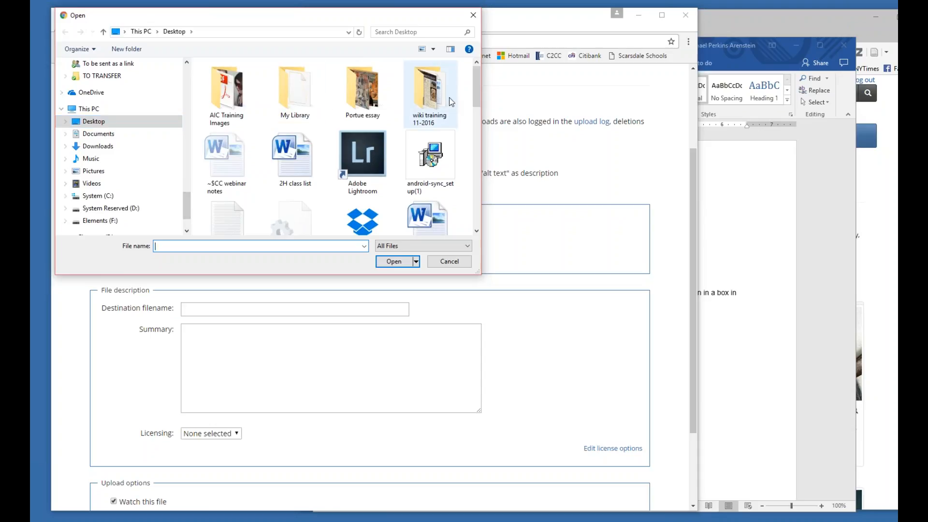
{"action": "double_click", "coordinate": [437, 98]}
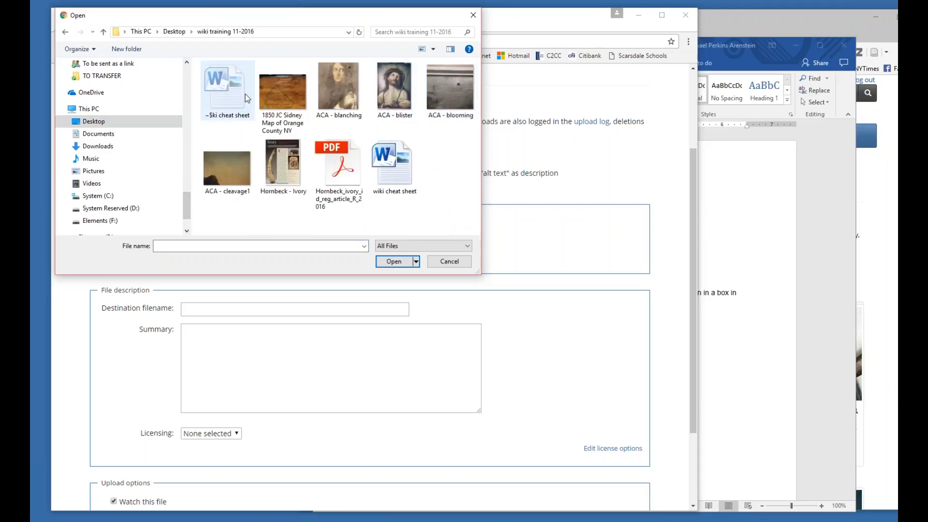
{"action": "double_click", "coordinate": [456, 97]}
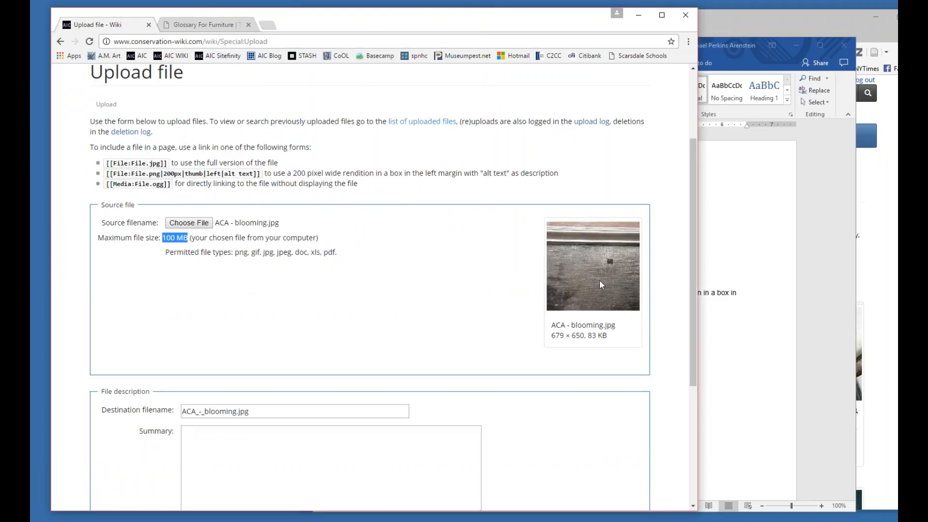
Find blooming varnish in the Fine Arts Conservancy's Glossary for Paintings, copy that page's address, and return to the upload form's summary.
{"action": "scroll", "coordinate": [696, 268], "scroll_direction": "down", "scroll_amount": 3}
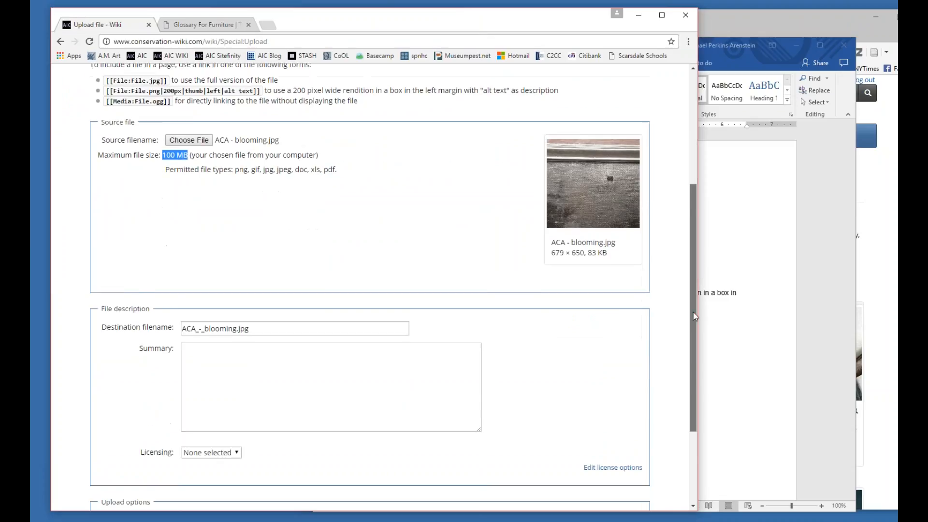
{"action": "left_click", "coordinate": [275, 285]}
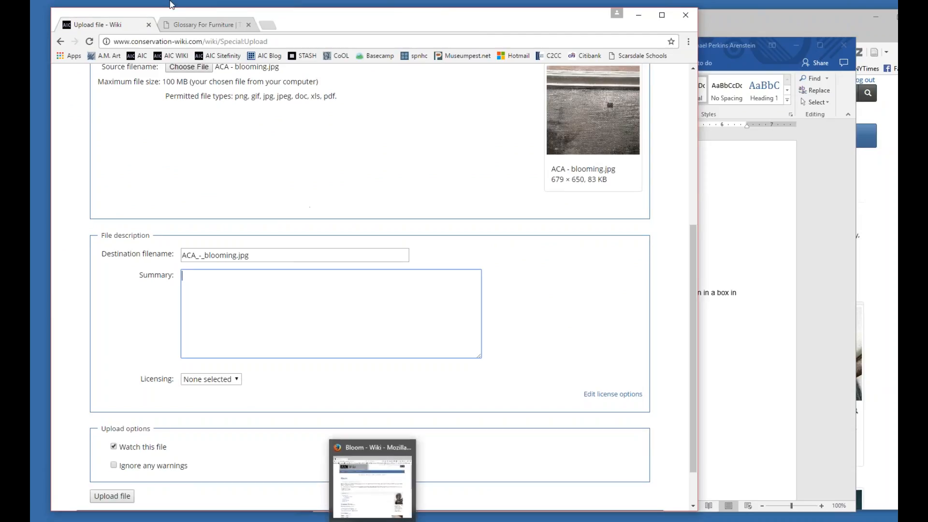
{"action": "left_click", "coordinate": [196, 25]}
{"action": "scroll", "coordinate": [138, 328], "scroll_direction": "up", "scroll_amount": 5}
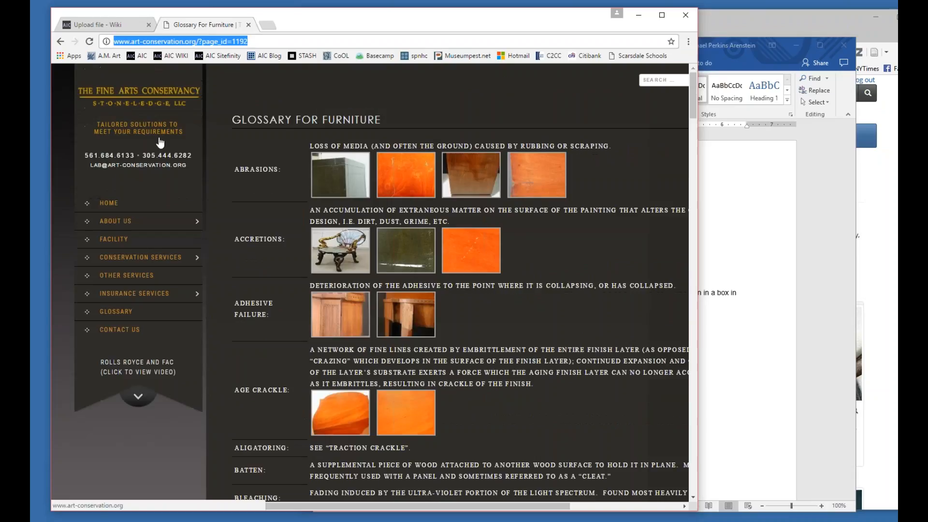
{"action": "left_click", "coordinate": [116, 311]}
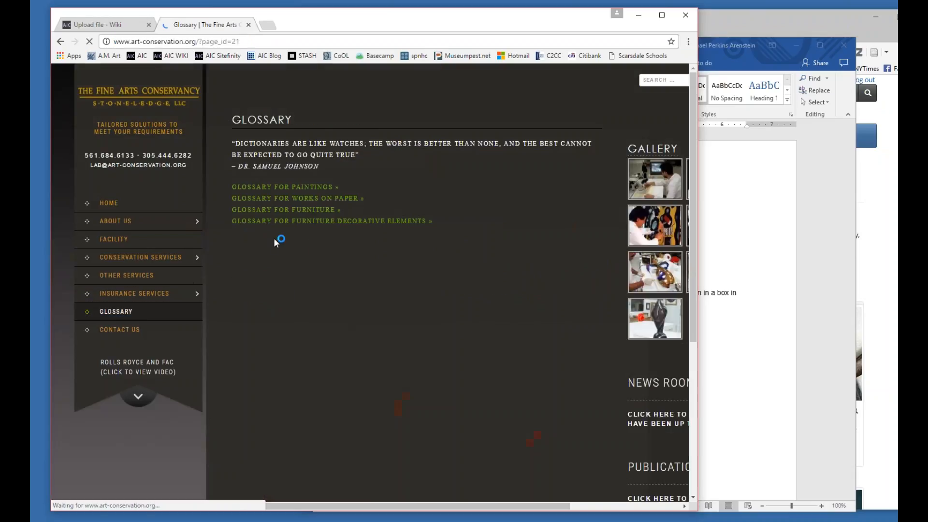
{"action": "left_click", "coordinate": [286, 186]}
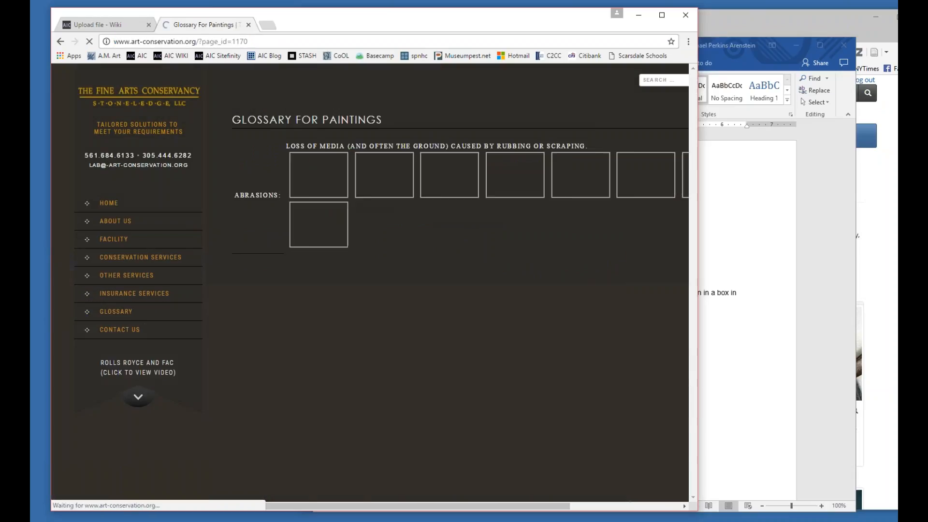
{"action": "scroll", "coordinate": [378, 195], "scroll_direction": "down", "scroll_amount": 7}
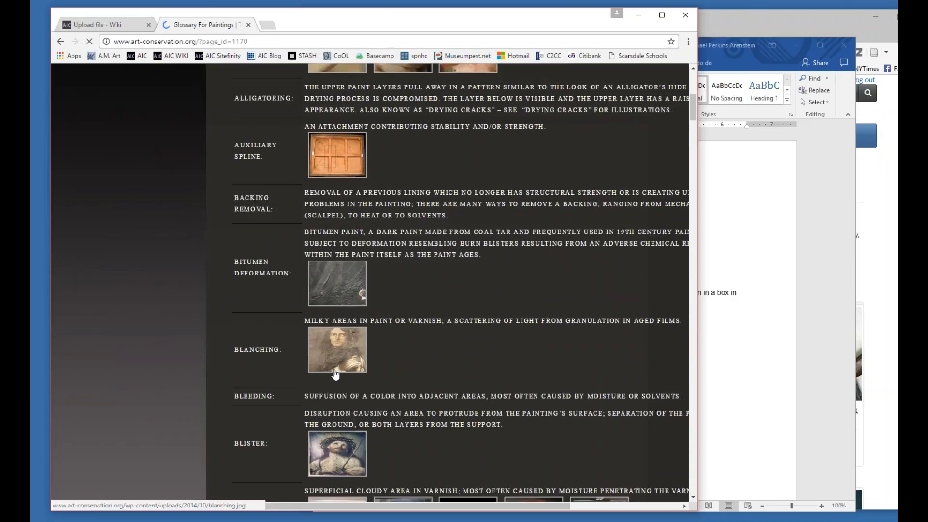
{"action": "scroll", "coordinate": [318, 376], "scroll_direction": "down", "scroll_amount": 3}
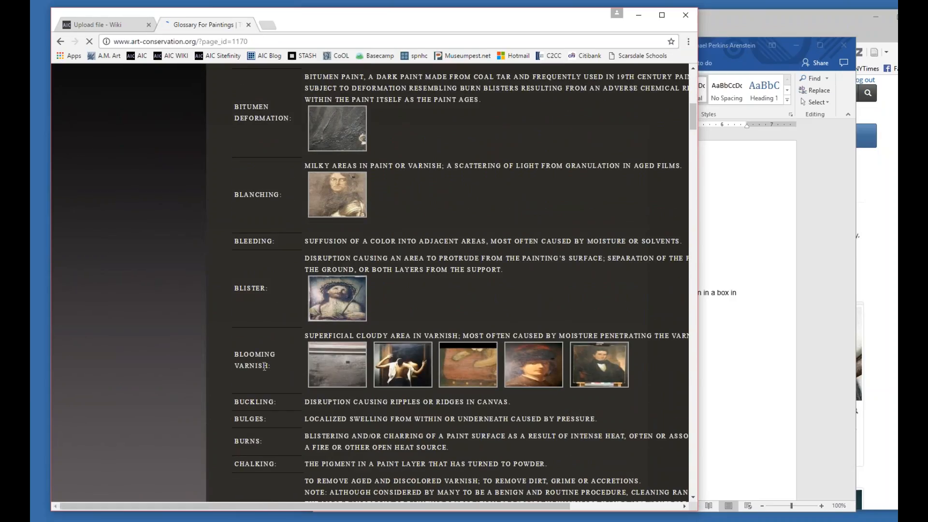
{"action": "left_click", "coordinate": [277, 44]}
{"action": "key", "text": "ctrl+c"}
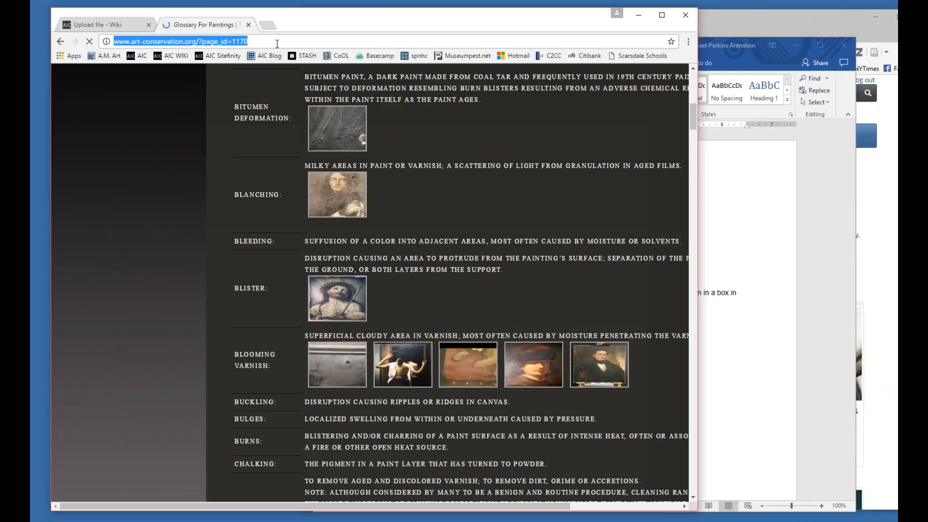
{"action": "left_click", "coordinate": [115, 27]}
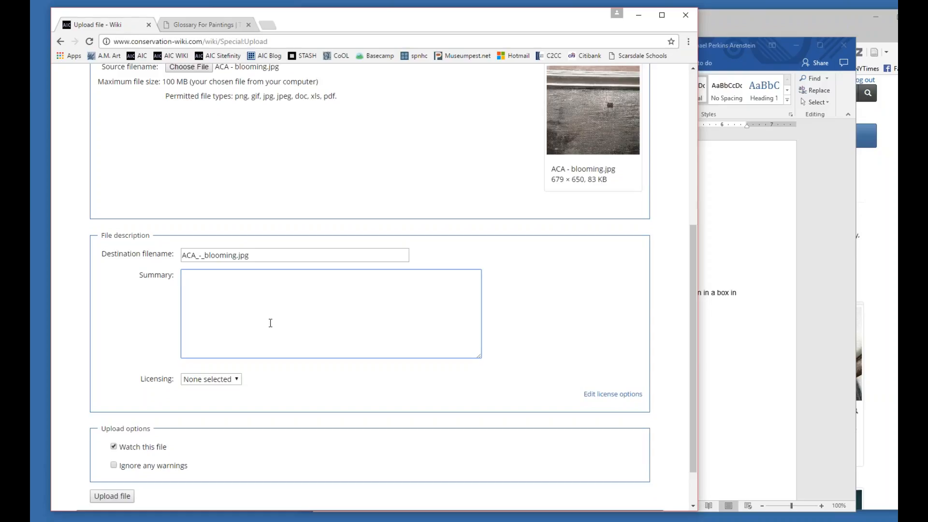
{"action": "type", "text": "Iag"}
{"action": "key", "text": "BackSpace"}
{"action": "key", "text": "BackSpace"}
{"action": "key", "text": "BackSpace"}
{"action": "type", "text": "Image contributed with permission "}
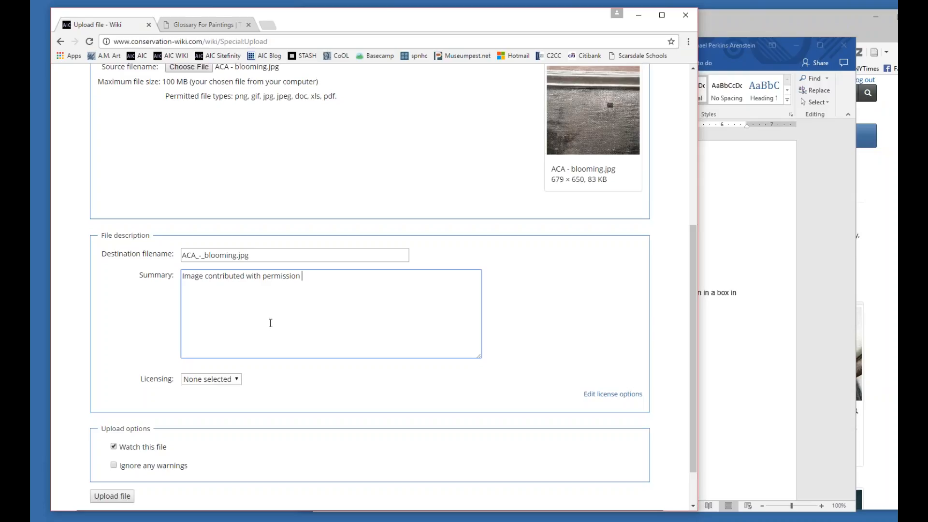
{"action": "type", "text": "from the Fine Arts Conservancy"}
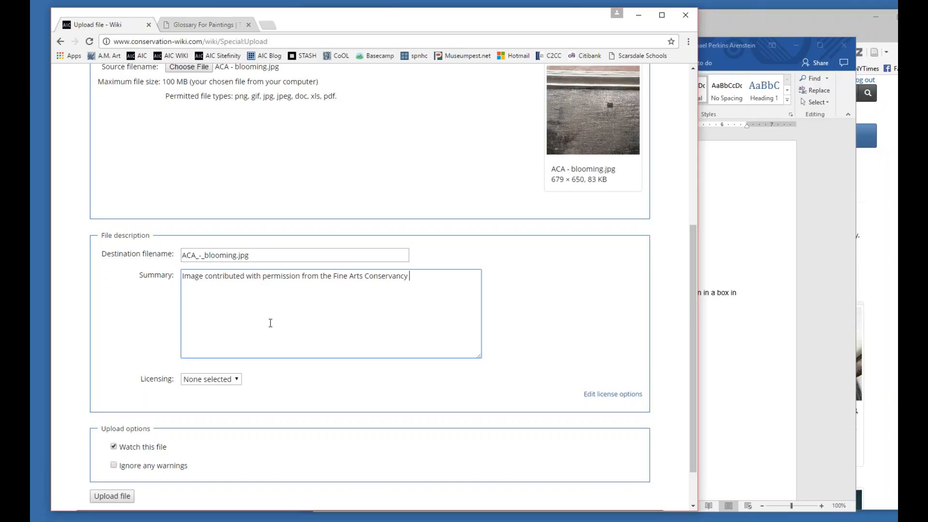
{"action": "key", "text": "BackSpace"}
{"action": "type", "text": "."}
{"action": "key", "text": "ctrl+v"}
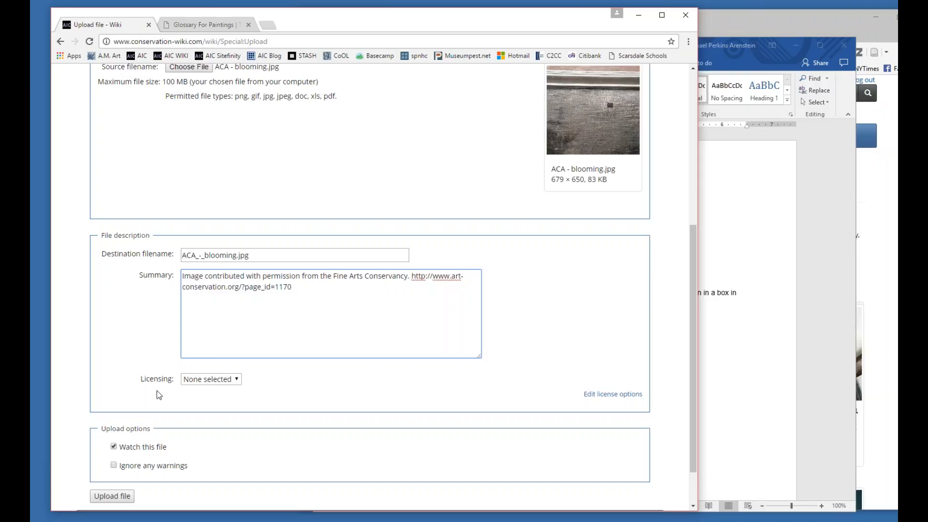
Upload the blooming image with its summary, keeping the file on the watchlist.
{"action": "left_click", "coordinate": [114, 446]}
{"action": "scroll", "coordinate": [128, 452], "scroll_direction": "down", "scroll_amount": 2}
{"action": "left_click", "coordinate": [118, 445]}
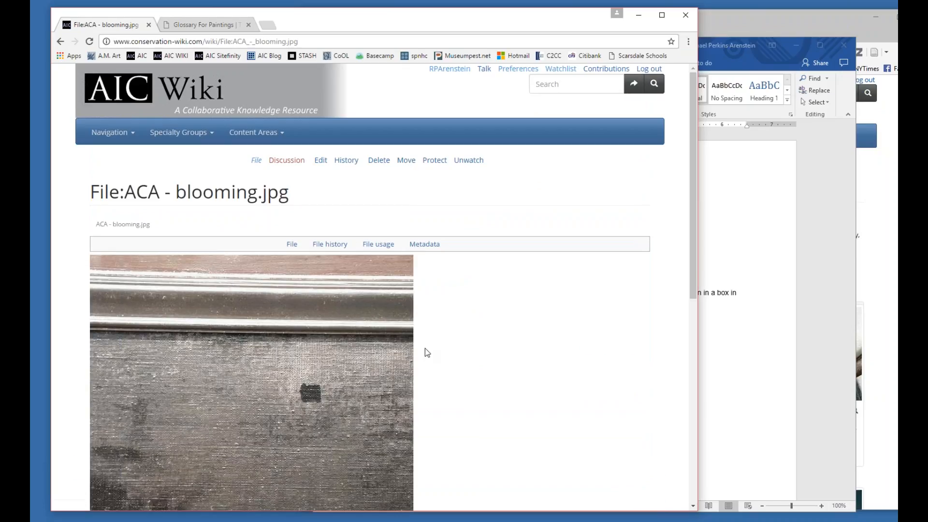
Review the uploaded file's preview, history and usage, and copy its page title "File:ACA - blooming.jpg".
{"action": "scroll", "coordinate": [423, 350], "scroll_direction": "down", "scroll_amount": 3}
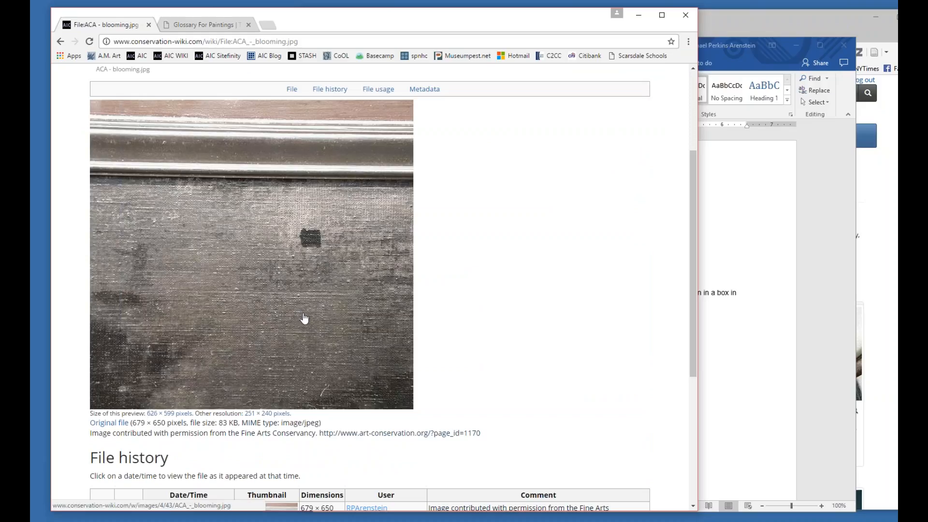
{"action": "scroll", "coordinate": [350, 300], "scroll_direction": "up", "scroll_amount": 2}
{"action": "scroll", "coordinate": [351, 300], "scroll_direction": "down", "scroll_amount": 1}
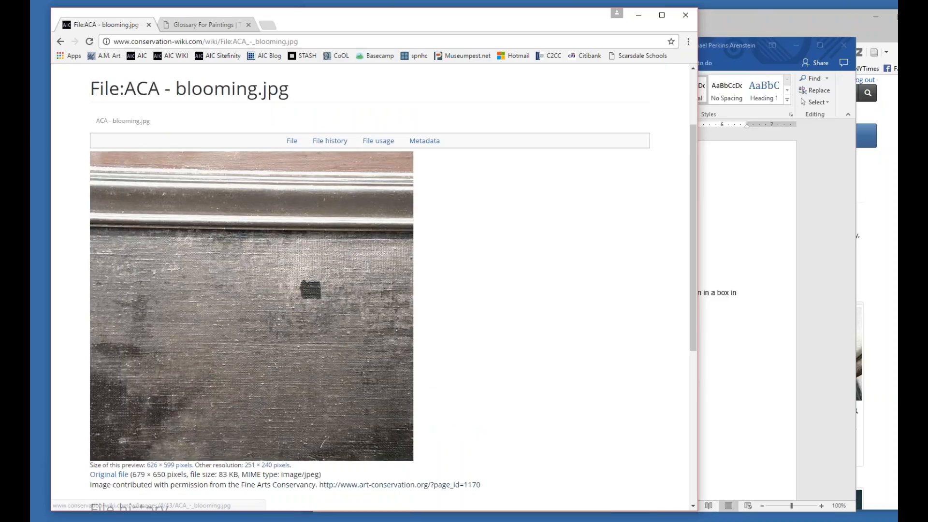
{"action": "scroll", "coordinate": [372, 290], "scroll_direction": "down", "scroll_amount": 5}
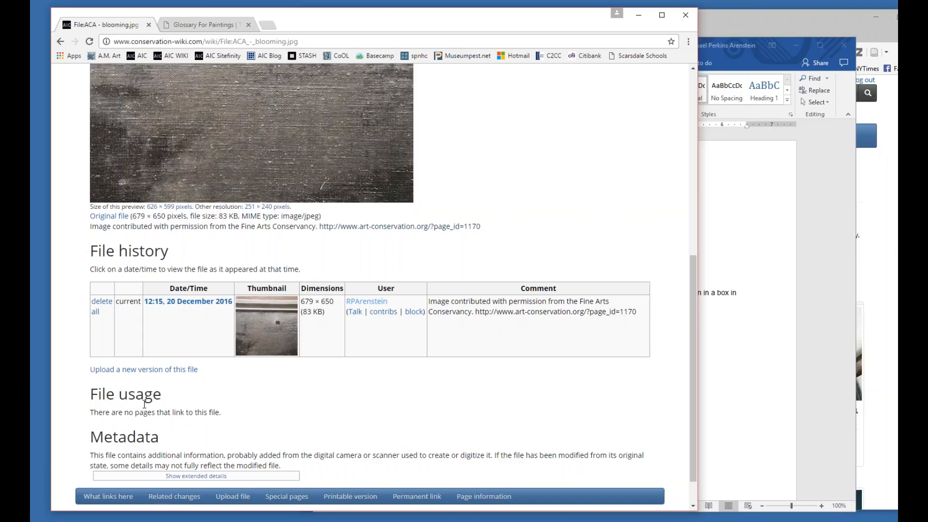
{"action": "scroll", "coordinate": [169, 392], "scroll_direction": "up", "scroll_amount": 8}
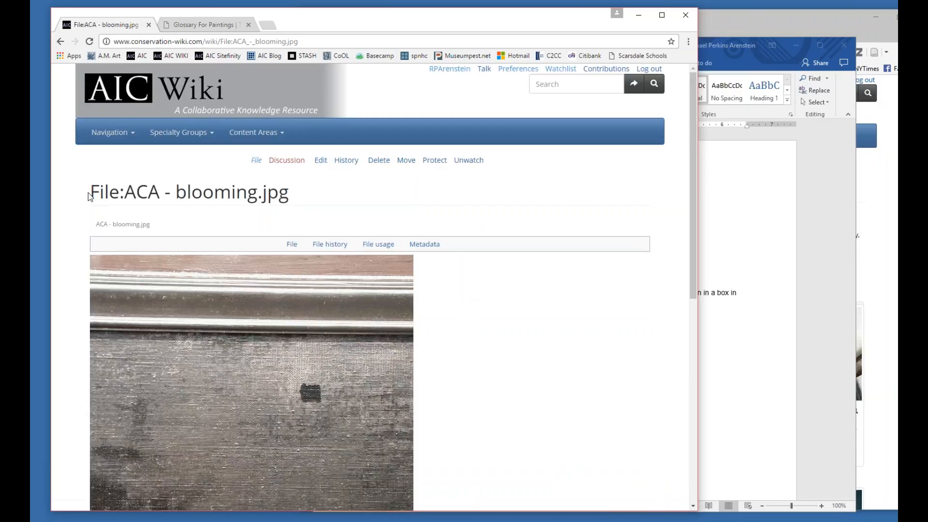
{"action": "left_click_drag", "start_coordinate": [89, 196], "coordinate": [284, 205]}
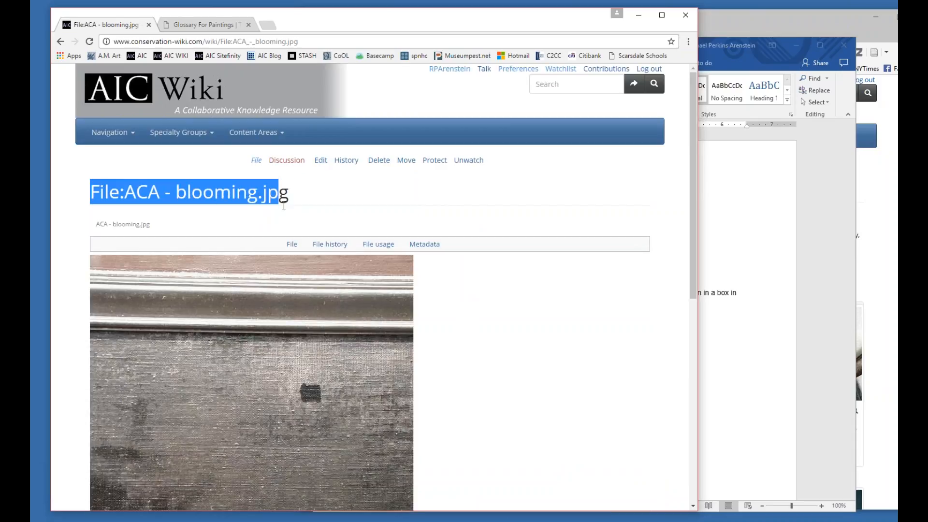
{"action": "left_click", "coordinate": [98, 205]}
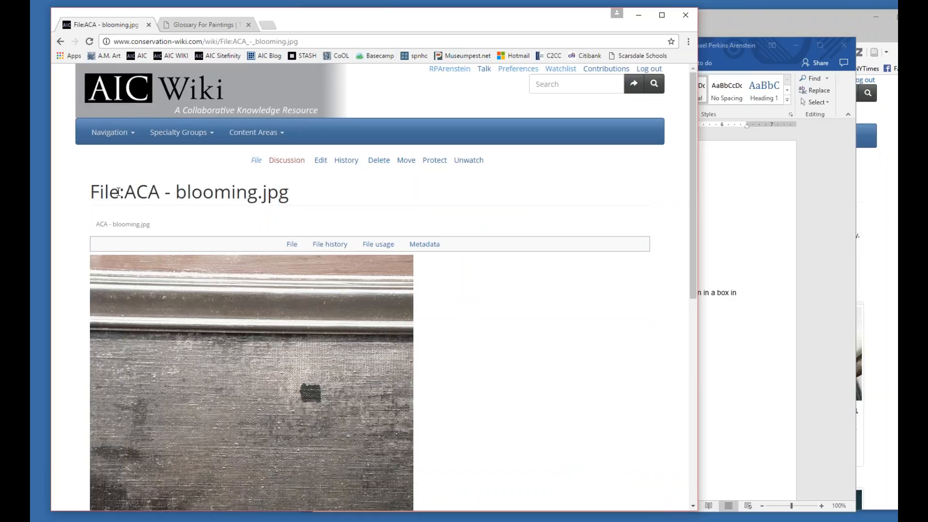
{"action": "left_click_drag", "start_coordinate": [92, 193], "coordinate": [291, 200]}
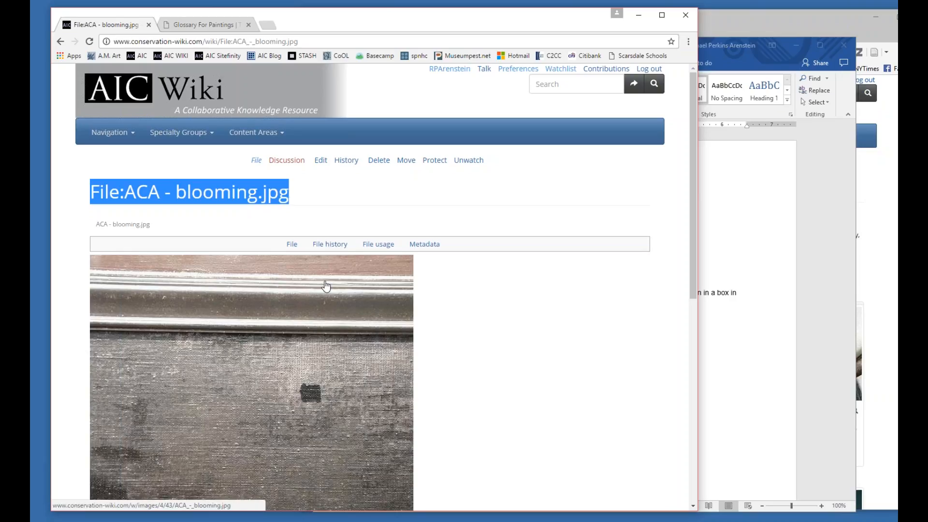
Switch to the wiki cheat sheet in Word, show the file link forms, and move its window off the Bloom page.
{"action": "left_click", "coordinate": [759, 389]}
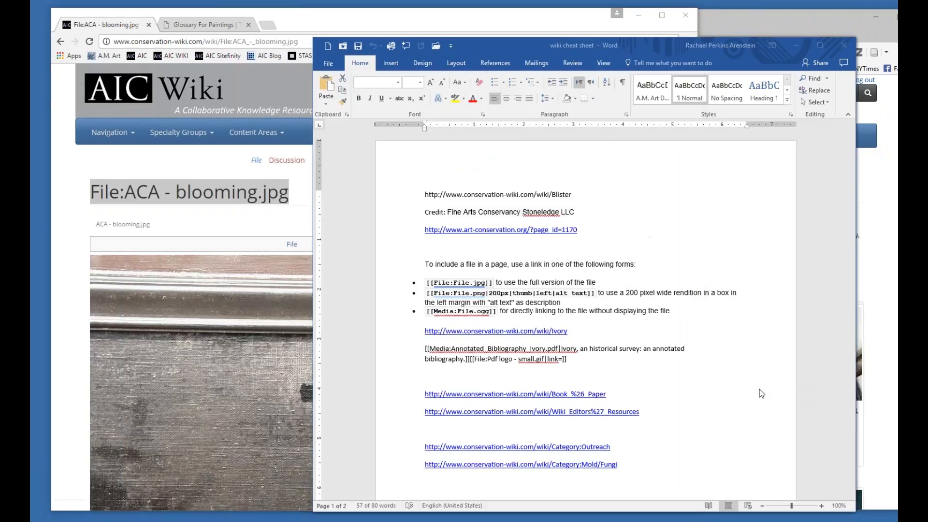
{"action": "scroll", "coordinate": [584, 314], "scroll_direction": "down", "scroll_amount": 4}
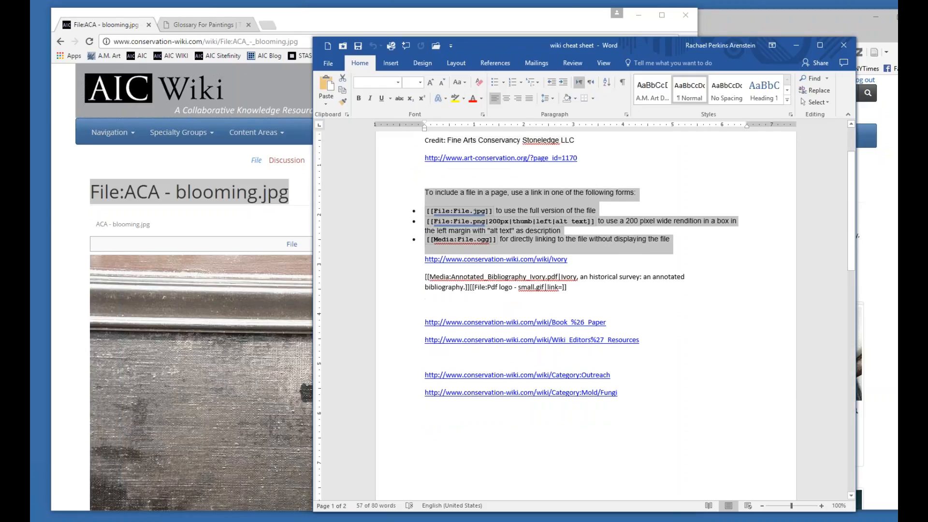
{"action": "left_click", "coordinate": [493, 194]}
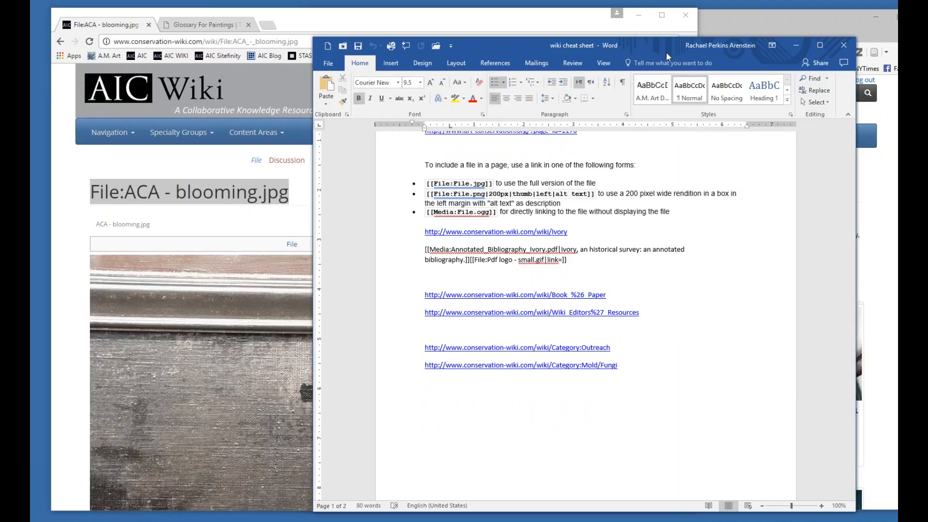
{"action": "left_click_drag", "start_coordinate": [665, 47], "coordinate": [409, 26]}
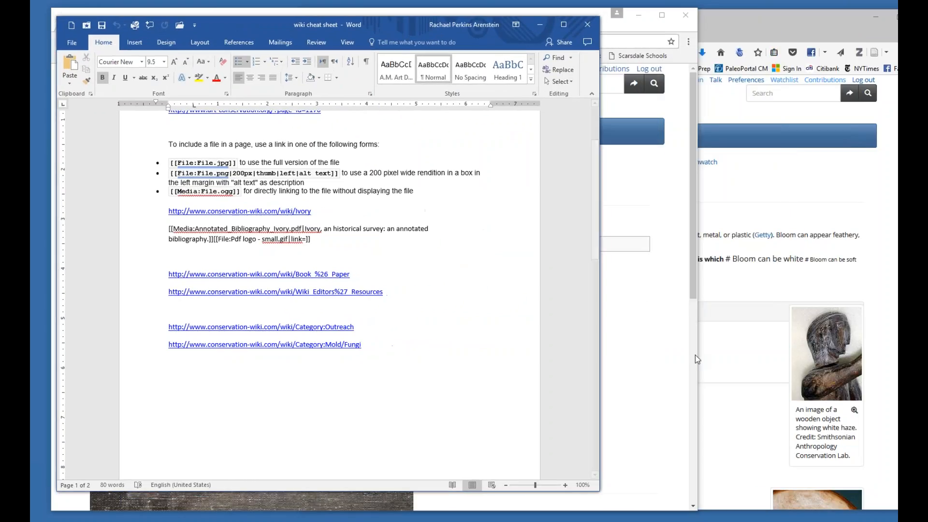
Switch to the browser window with the Bloom page, look over its existing images and text, and open the page for editing.
{"action": "left_click", "coordinate": [740, 357]}
{"action": "left_click_drag", "start_coordinate": [669, 39], "coordinate": [557, 18]}
{"action": "scroll", "coordinate": [640, 323], "scroll_direction": "down", "scroll_amount": 5}
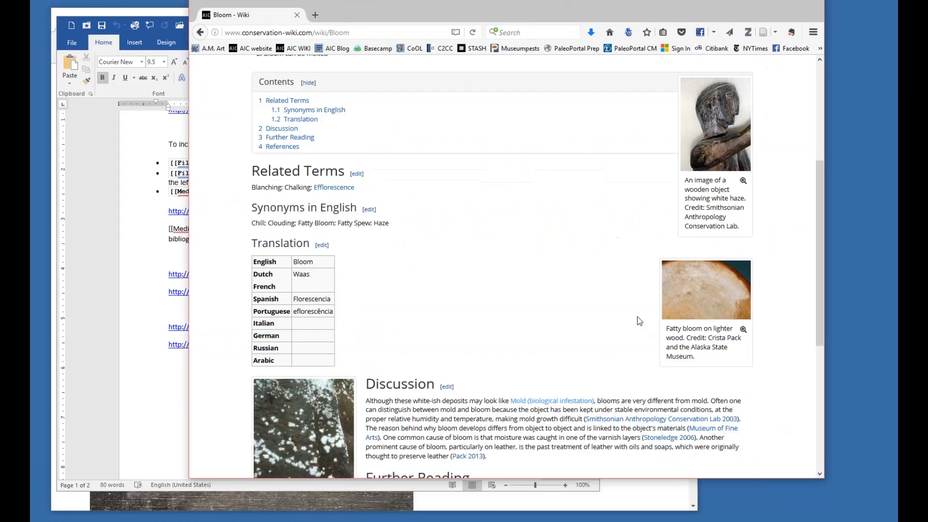
{"action": "scroll", "coordinate": [640, 323], "scroll_direction": "down", "scroll_amount": 5}
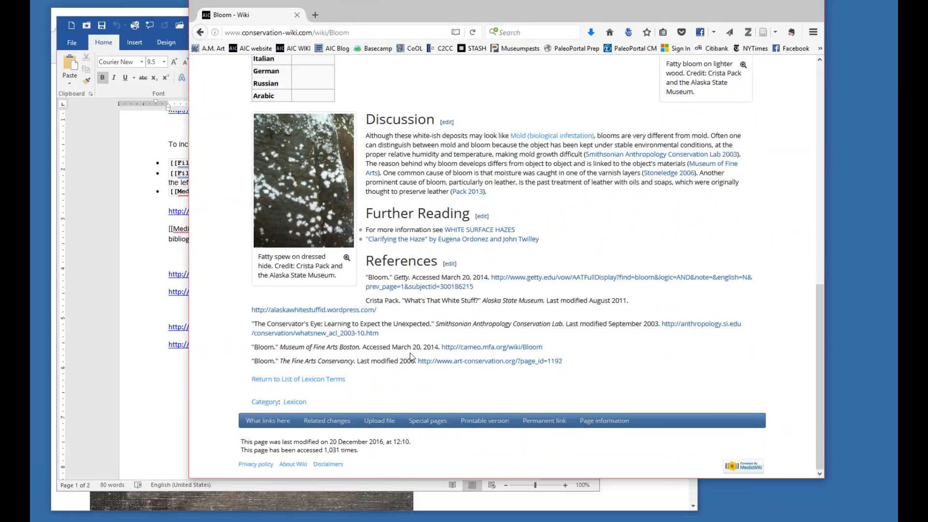
{"action": "scroll", "coordinate": [426, 148], "scroll_direction": "up", "scroll_amount": 10}
{"action": "left_click", "coordinate": [460, 143]}
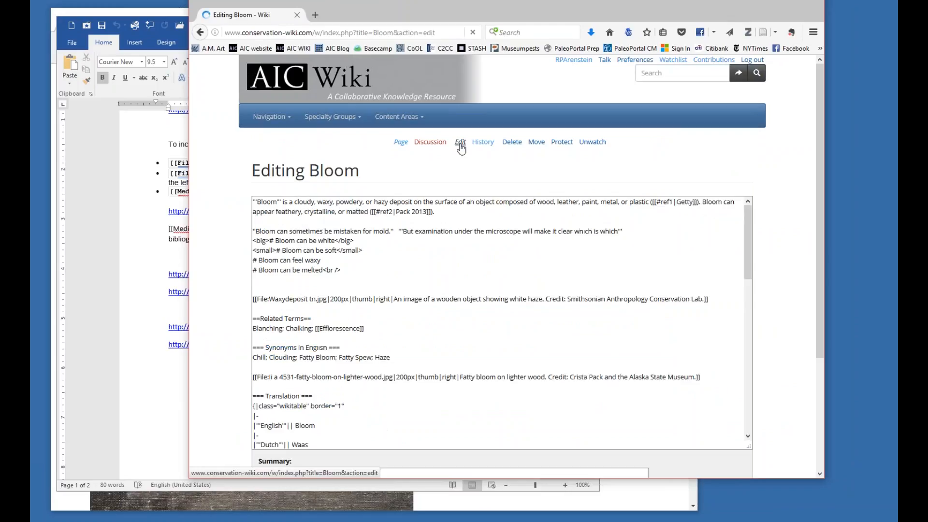
Add the link [[File:ACA - blooming.jpg]] on a new line below the references' line breaks, keeping the cheat sheet in view.
{"action": "left_click_drag", "start_coordinate": [746, 290], "coordinate": [746, 479]}
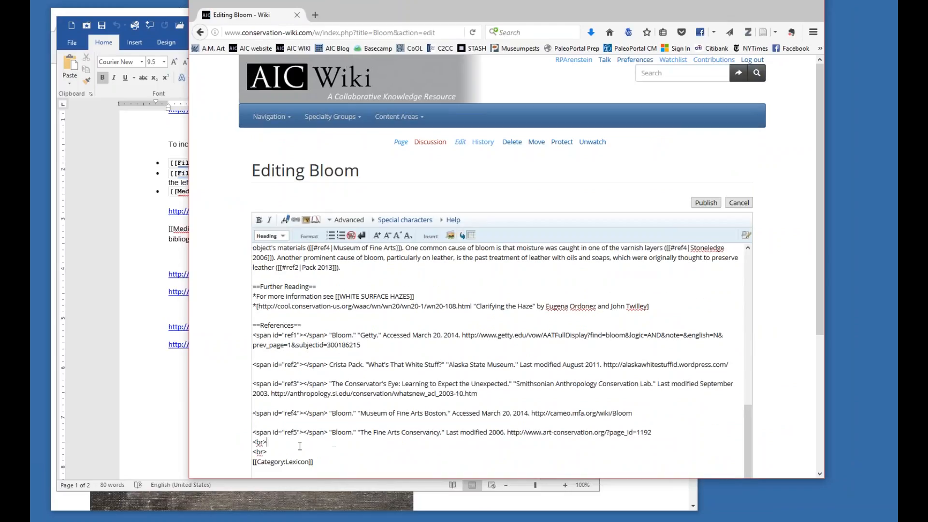
{"action": "key", "text": "Down"}
{"action": "key", "text": "Return"}
{"action": "key", "text": "Return"}
{"action": "left_click_drag", "start_coordinate": [473, 17], "coordinate": [625, 24]}
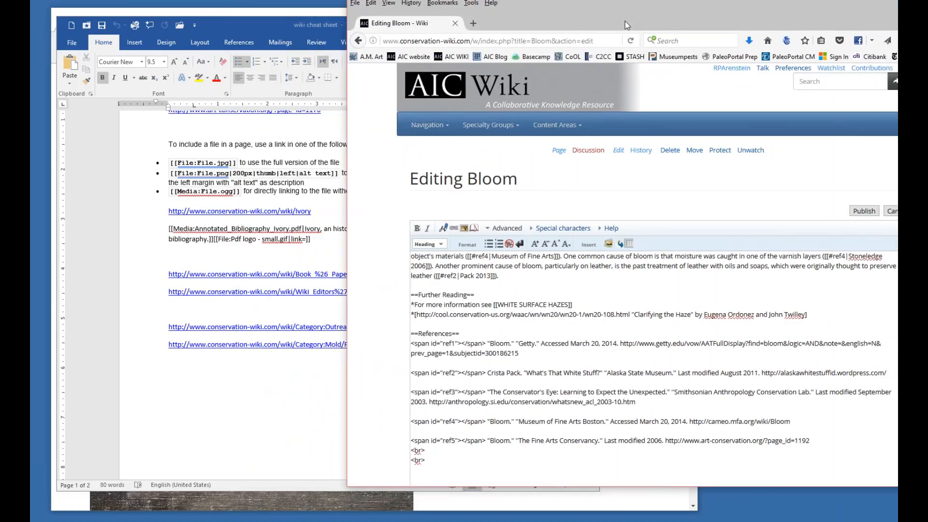
{"action": "type", "text": "[["}
{"action": "type", "text": "File:ACA - blooming.jpg"}
{"action": "type", "text": "]]"}
{"action": "left_click", "coordinate": [412, 471]}
{"action": "left_click_drag", "start_coordinate": [414, 469], "coordinate": [411, 469]}
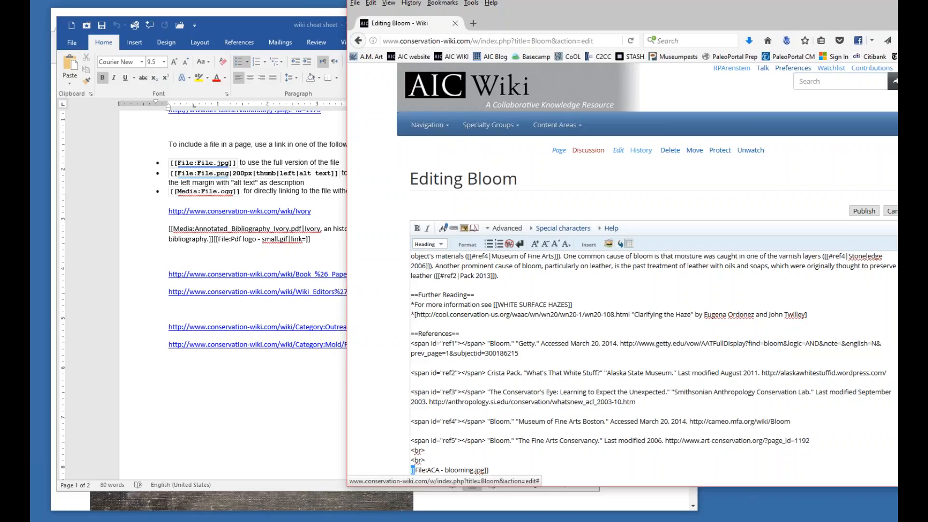
Add a second link below, [[File:ACA - blooming.jpg|200px|thumb|left|alt text]], copying the formatting options from the Word cheat sheet.
{"action": "left_click", "coordinate": [497, 468]}
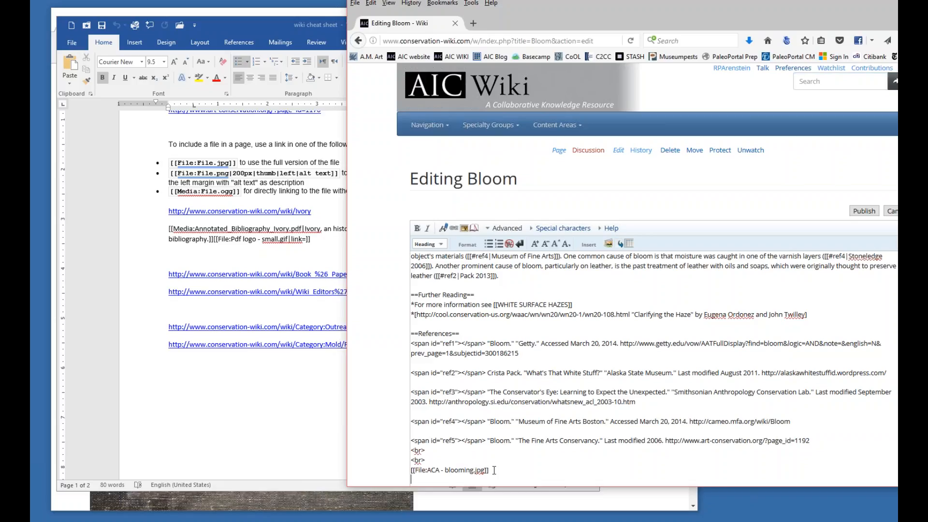
{"action": "type", "text": "[["}
{"action": "type", "text": "File:ACA - blooming.jpg"}
{"action": "left_click", "coordinate": [204, 182]}
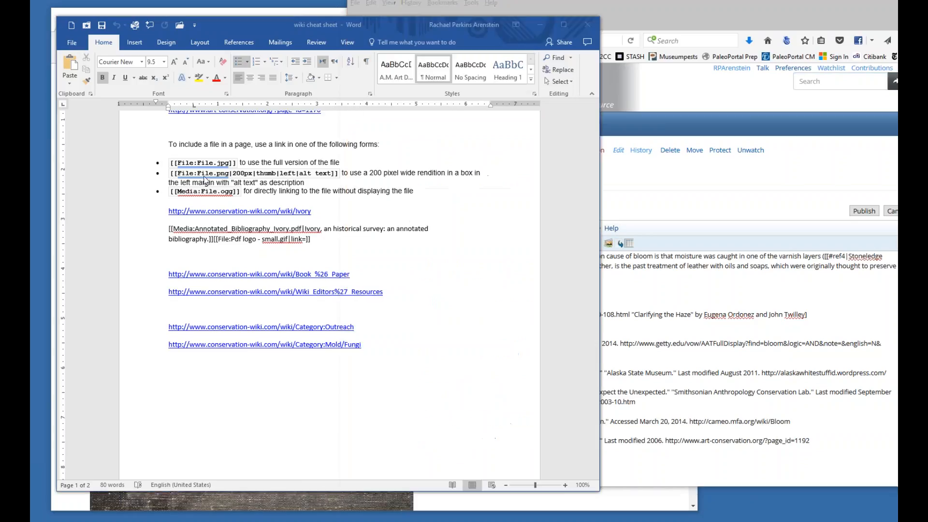
{"action": "left_click_drag", "start_coordinate": [232, 173], "coordinate": [343, 179]}
{"action": "key", "text": "ctrl+c"}
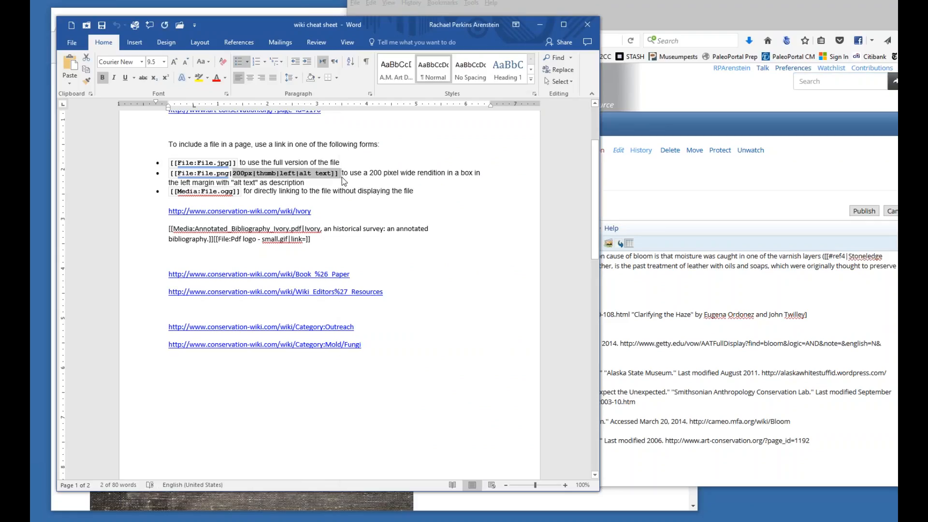
{"action": "left_click", "coordinate": [503, 481]}
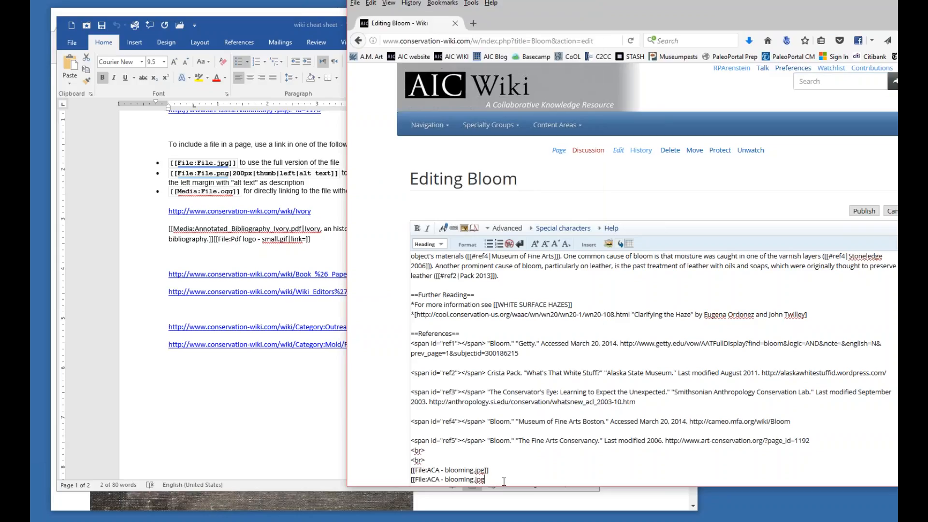
{"action": "key", "text": "ctrl+v"}
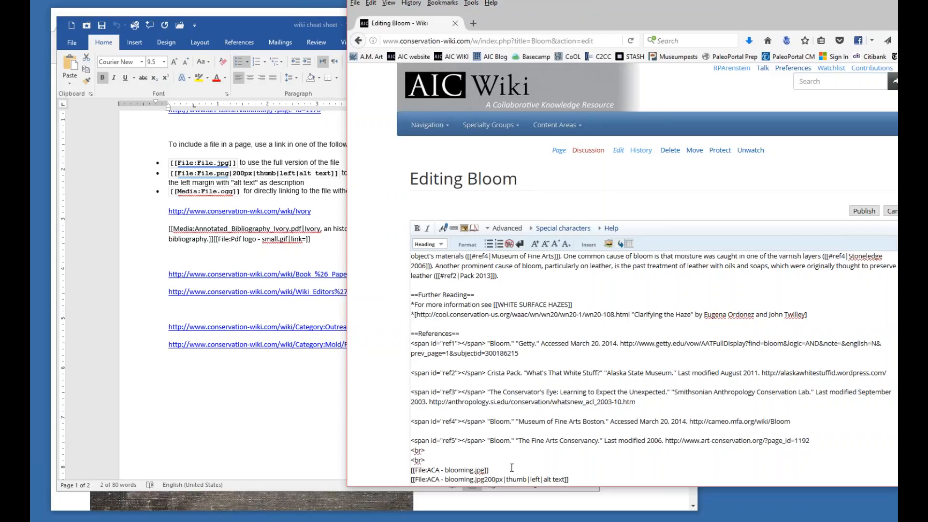
{"action": "left_click_drag", "start_coordinate": [484, 479], "coordinate": [488, 479]}
{"action": "key", "text": "Left"}
{"action": "type", "text": "|"}
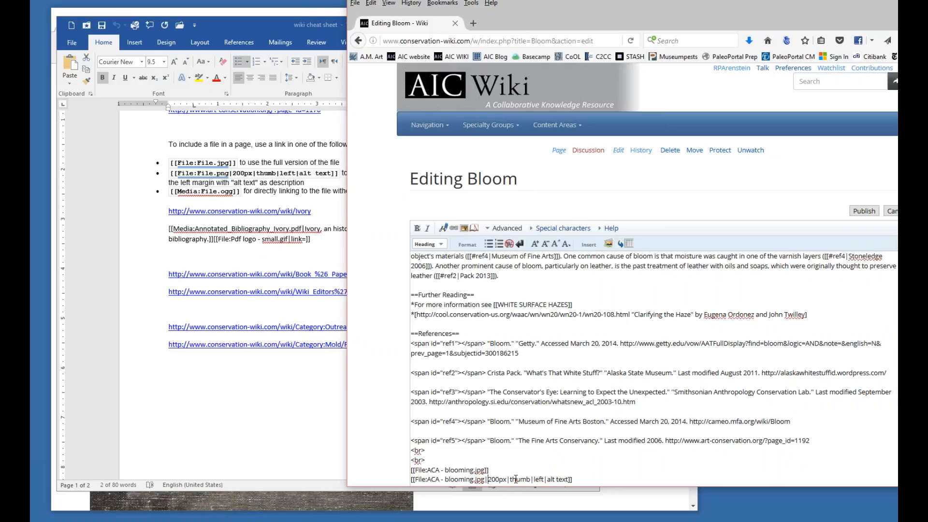
Change the second link's alignment to right and its alt text to "example of bloom seen on the surface of a painting".
{"action": "scroll", "coordinate": [483, 468], "scroll_direction": "down", "scroll_amount": 1}
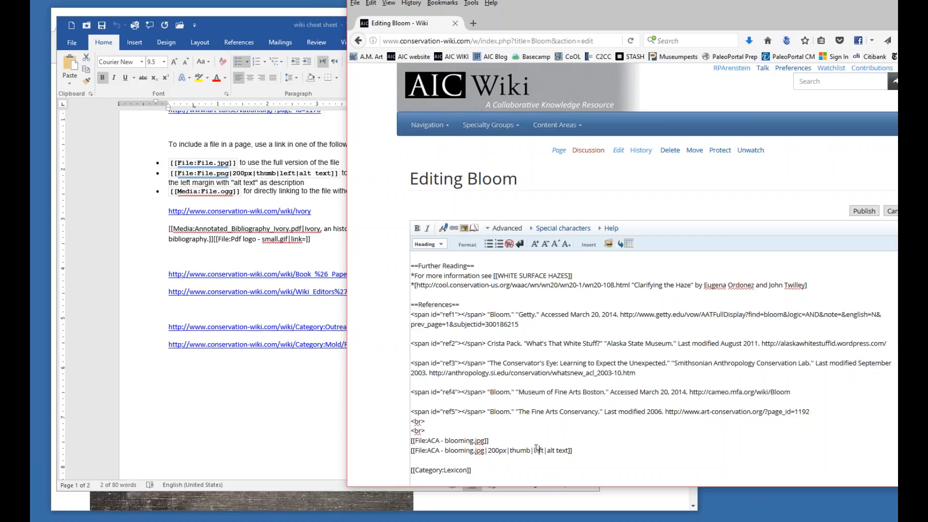
{"action": "left_click_drag", "start_coordinate": [534, 450], "coordinate": [544, 450]}
{"action": "type", "text": "right"}
{"action": "key", "text": "shift+Right"}
{"action": "key", "text": "shift+Right"}
{"action": "key", "text": "shift+Right"}
{"action": "key", "text": "shift+Right"}
{"action": "key", "text": "shift+Right"}
{"action": "key", "text": "shift+Right"}
{"action": "key", "text": "shift+Right"}
{"action": "key", "text": "shift+Right"}
{"action": "type", "text": "example of"}
{"action": "type", "text": " bloom se"}
{"action": "type", "text": "en on the surfa"}
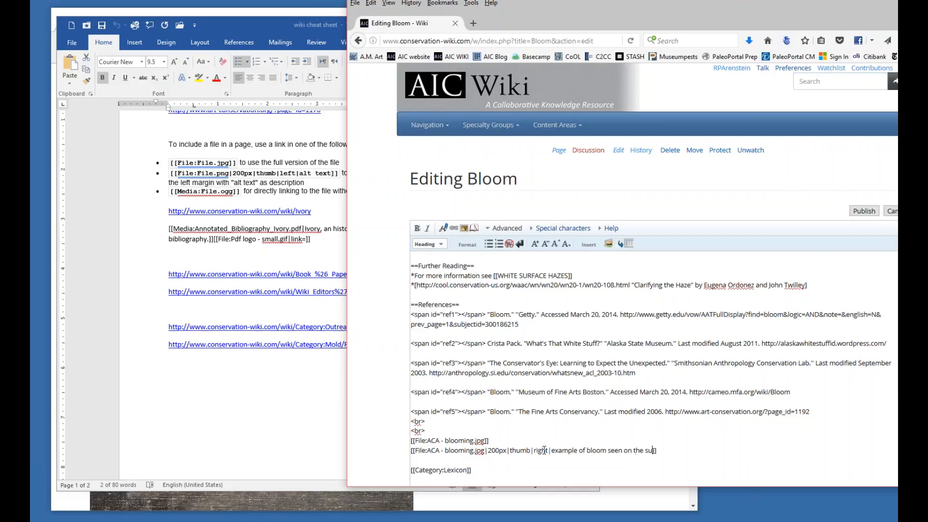
{"action": "type", "text": "ce of a painting"}
Preview the edited Bloom page and reposition the browser window to show the full page width.
{"action": "scroll", "coordinate": [700, 456], "scroll_direction": "down", "scroll_amount": 3}
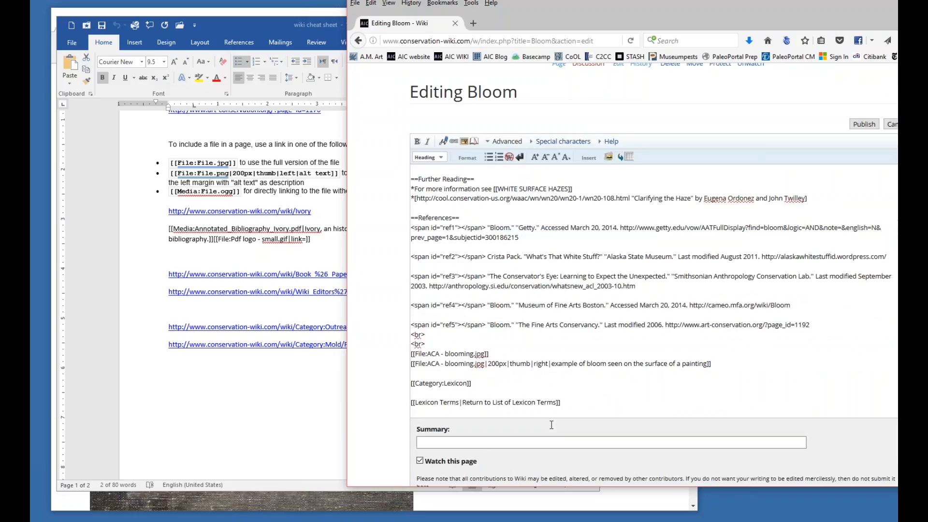
{"action": "left_click", "coordinate": [479, 450]}
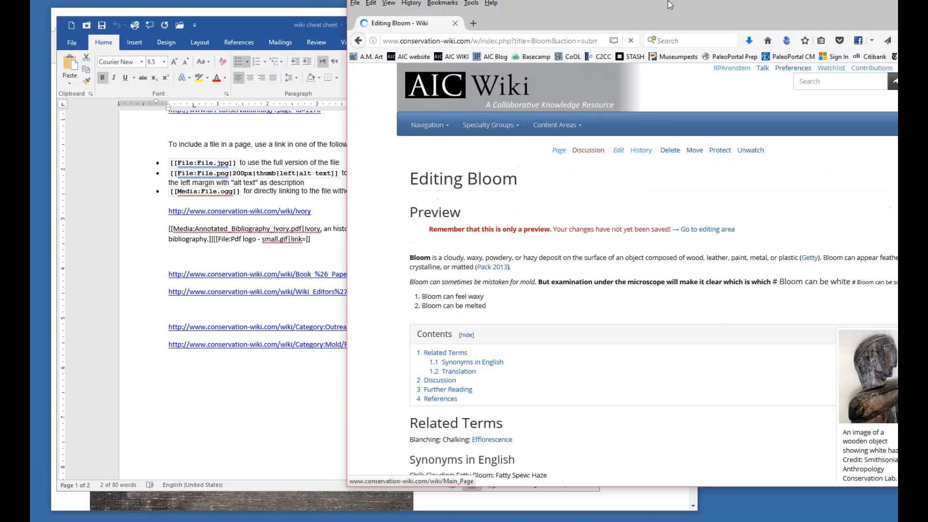
{"action": "left_click_drag", "start_coordinate": [665, 7], "coordinate": [587, 25]}
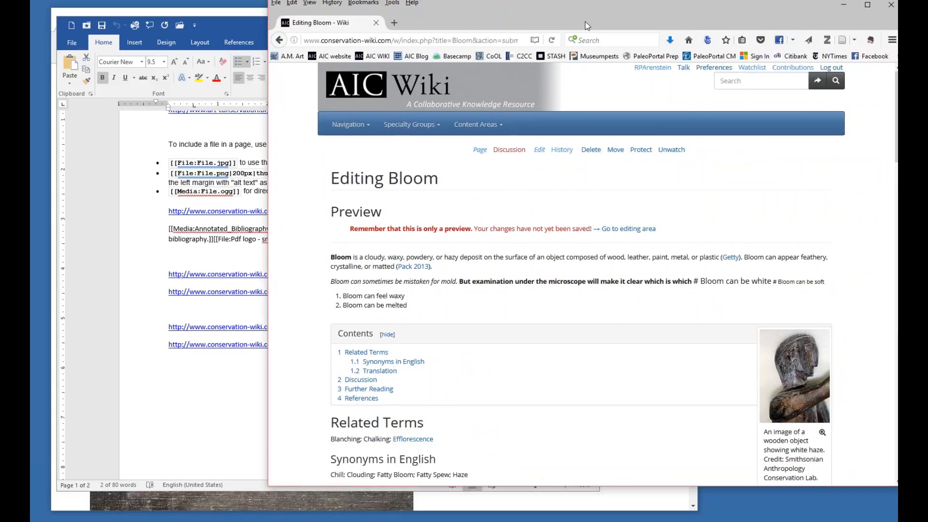
{"action": "left_click_drag", "start_coordinate": [723, 20], "coordinate": [580, 20]}
Compare the full-size image with the captioned thumbnail in the preview, and highlight the full-size image's link in the source.
{"action": "scroll", "coordinate": [630, 276], "scroll_direction": "down", "scroll_amount": 5}
{"action": "scroll", "coordinate": [630, 276], "scroll_direction": "down", "scroll_amount": 15}
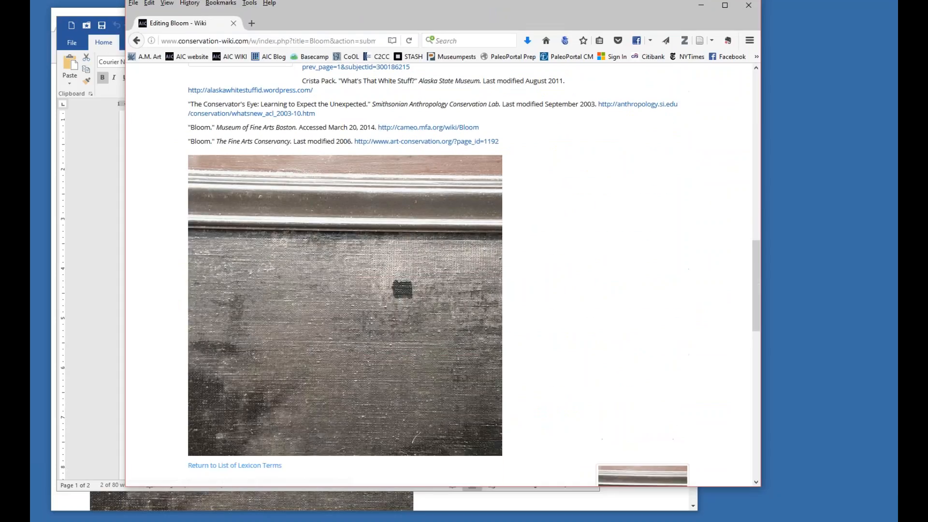
{"action": "scroll", "coordinate": [629, 275], "scroll_direction": "up", "scroll_amount": 4}
{"action": "scroll", "coordinate": [629, 275], "scroll_direction": "down", "scroll_amount": 4}
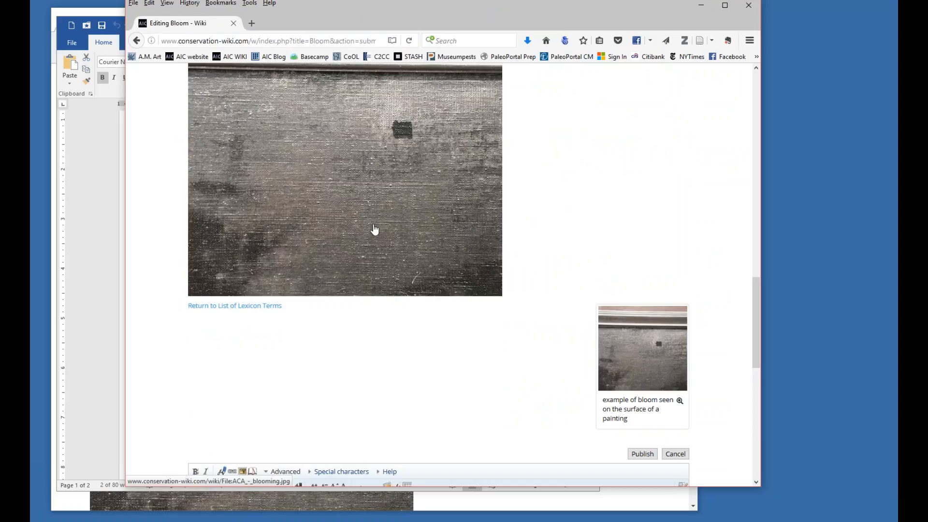
{"action": "scroll", "coordinate": [460, 269], "scroll_direction": "up", "scroll_amount": 5}
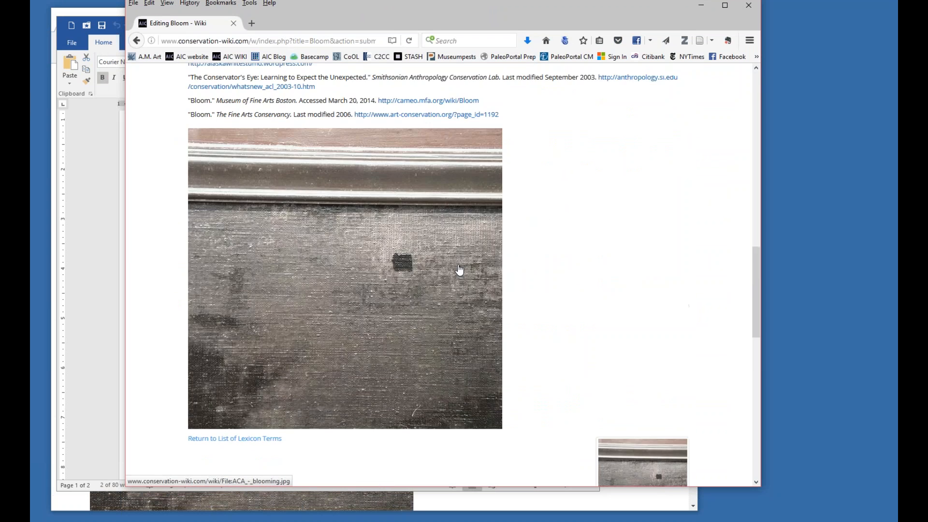
{"action": "scroll", "coordinate": [459, 270], "scroll_direction": "up", "scroll_amount": 1}
{"action": "scroll", "coordinate": [459, 270], "scroll_direction": "down", "scroll_amount": 2}
{"action": "scroll", "coordinate": [664, 440], "scroll_direction": "down", "scroll_amount": 1}
{"action": "scroll", "coordinate": [662, 368], "scroll_direction": "up", "scroll_amount": 10}
{"action": "scroll", "coordinate": [663, 366], "scroll_direction": "down", "scroll_amount": 20}
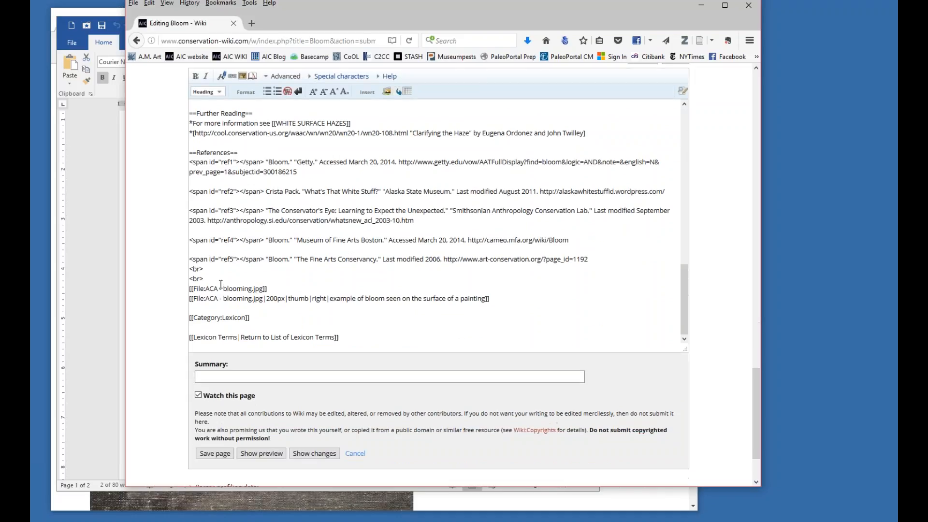
{"action": "left_click_drag", "start_coordinate": [277, 287], "coordinate": [187, 289]}
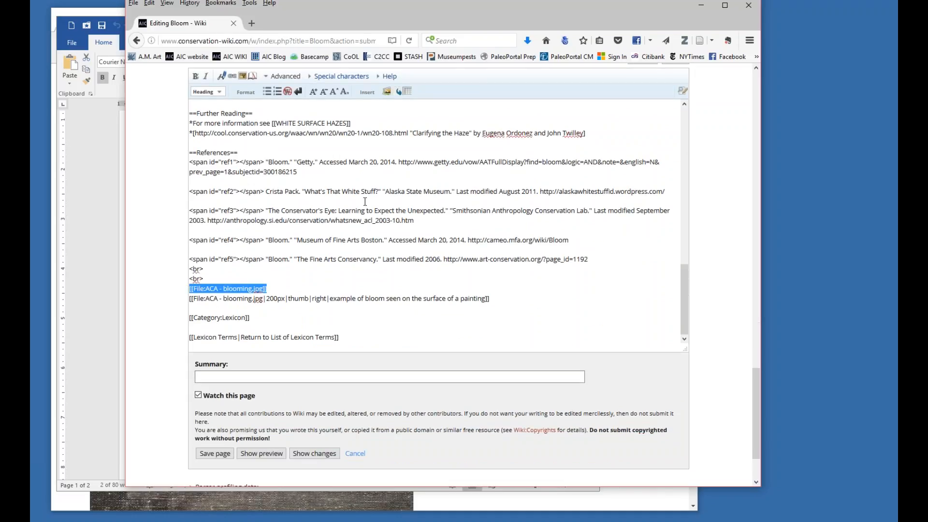
{"action": "left_click", "coordinate": [277, 289]}
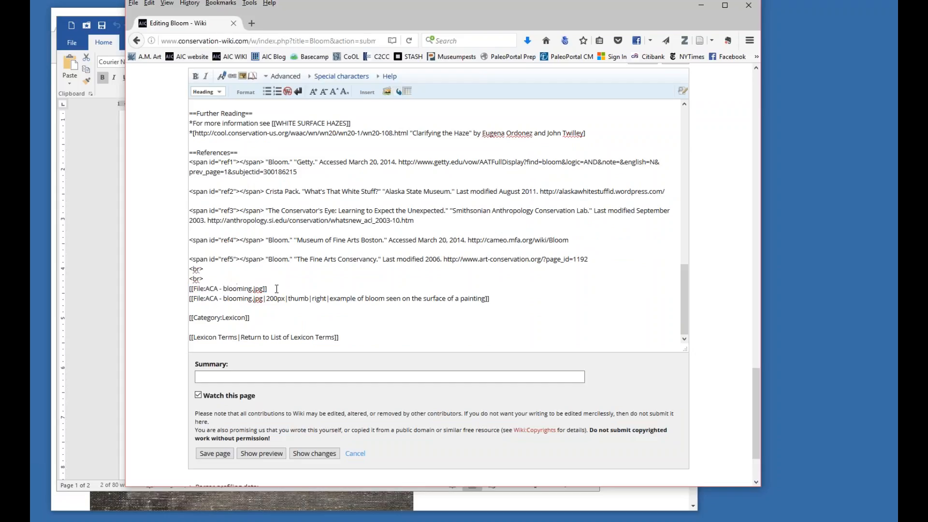
Remove the full-size image link from the Bloom source and set the thumbnail's width to 300px.
{"action": "left_click_drag", "start_coordinate": [270, 288], "coordinate": [179, 288]}
{"action": "key", "text": "Delete"}
{"action": "key", "text": "Delete"}
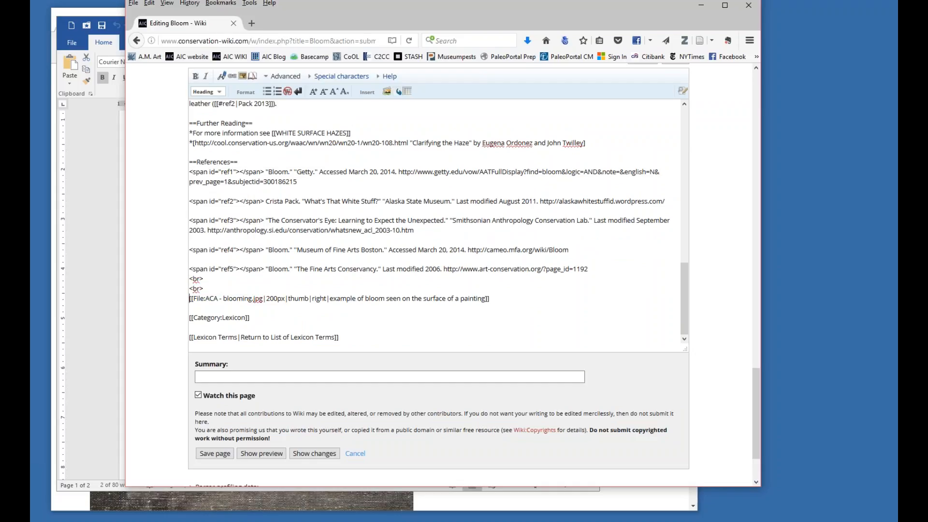
{"action": "key", "text": "Delete"}
{"action": "type", "text": "3"}
Preview the Bloom page and check the size and caption of the blooming thumbnail below the references.
{"action": "left_click", "coordinate": [261, 453]}
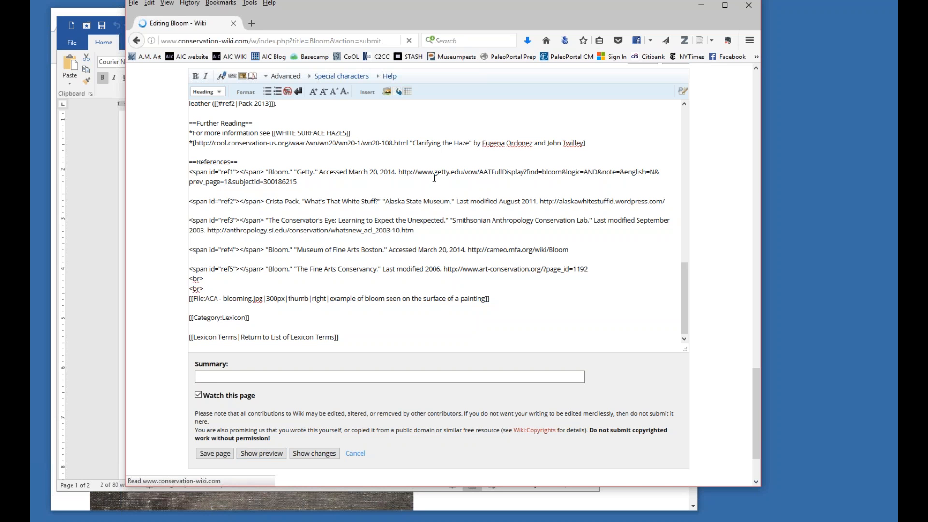
{"action": "scroll", "coordinate": [506, 255], "scroll_direction": "down", "scroll_amount": 10}
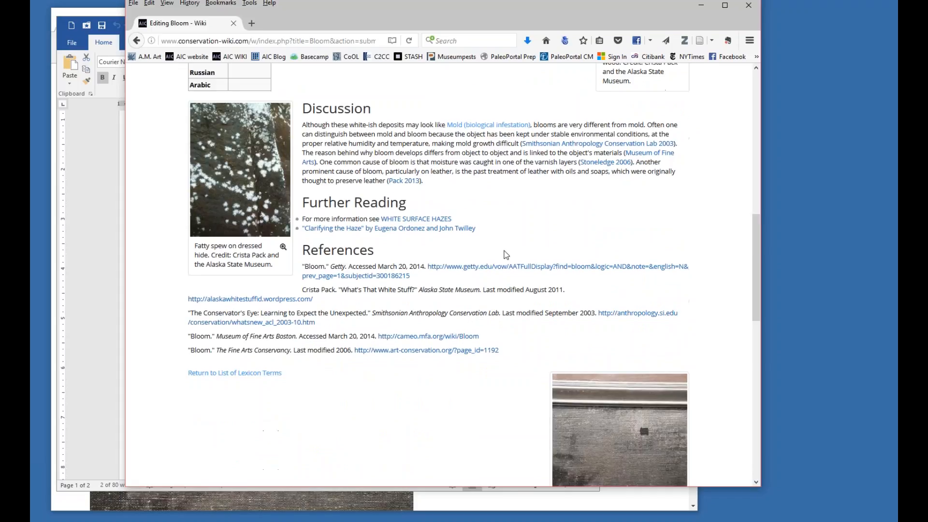
{"action": "scroll", "coordinate": [506, 254], "scroll_direction": "up", "scroll_amount": 2}
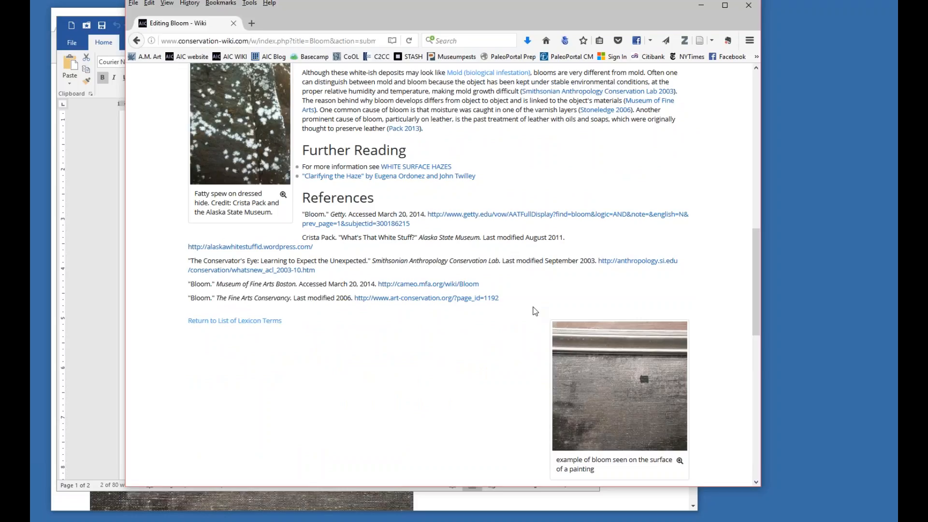
Add ". Image courtesy of Fine Arts Conservancy" to the end of the thumbnail's caption and save the Bloom page.
{"action": "scroll", "coordinate": [534, 312], "scroll_direction": "down", "scroll_amount": 9}
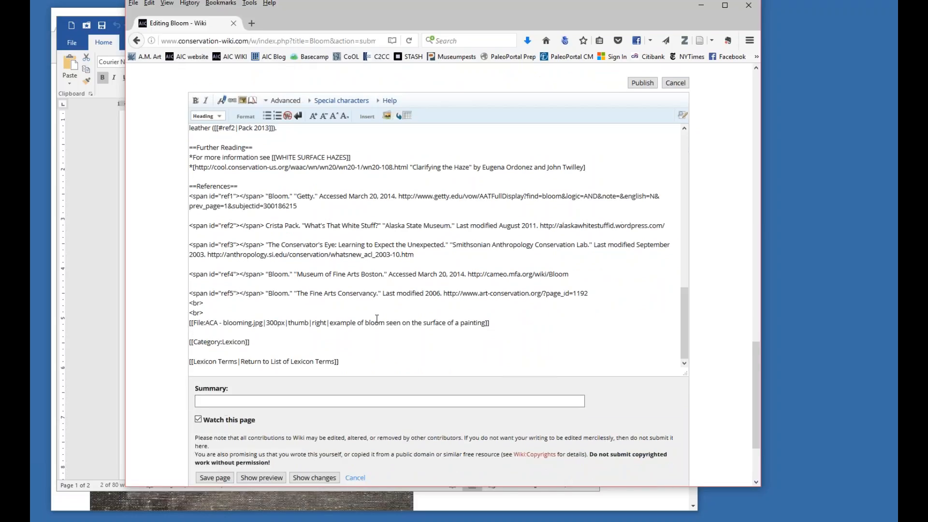
{"action": "scroll", "coordinate": [526, 290], "scroll_direction": "down", "scroll_amount": 2}
{"action": "left_click_drag", "start_coordinate": [481, 267], "coordinate": [486, 269]}
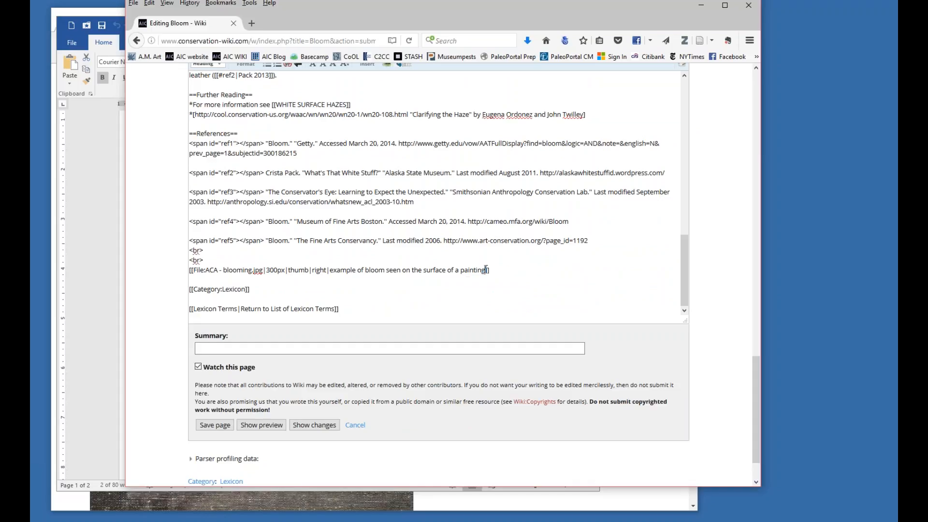
{"action": "type", "text": "|Image courtesy of Fine Arts Conservancy"}
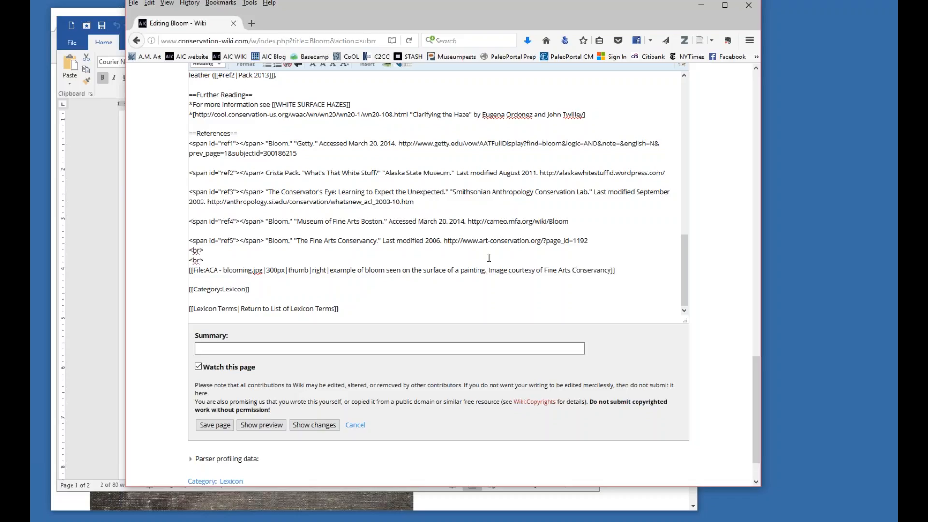
{"action": "left_click", "coordinate": [220, 426]}
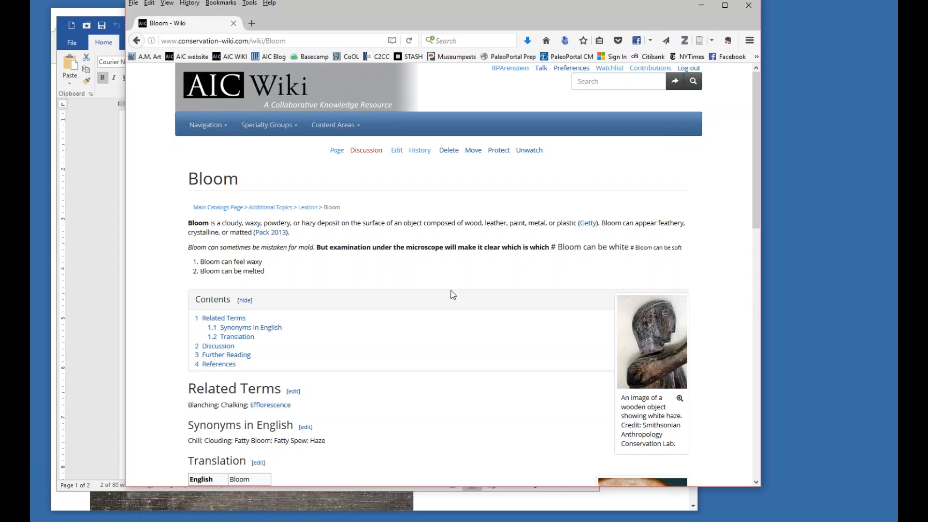
Rearrange the windows, switch to the Chrome window showing the blooming image, and go back to its wiki file page.
{"action": "left_click_drag", "start_coordinate": [382, 18], "coordinate": [495, 24]}
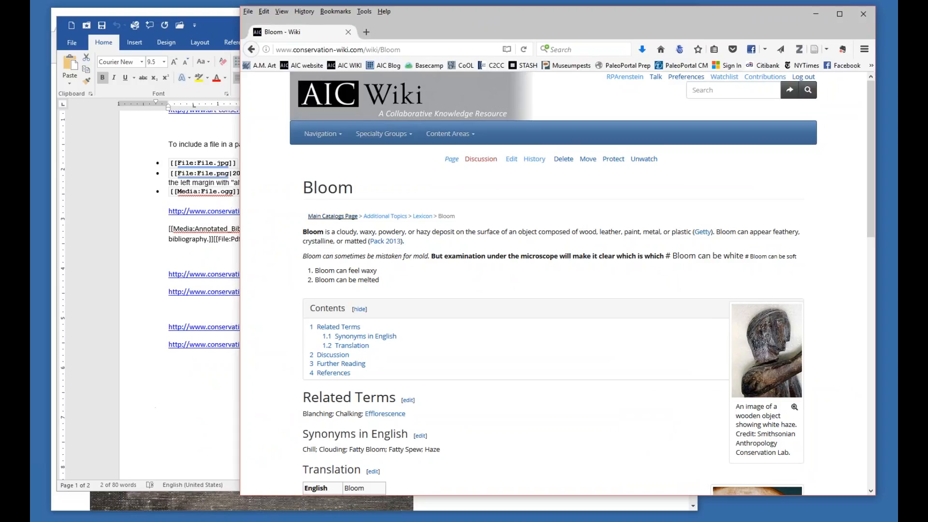
{"action": "left_click_drag", "start_coordinate": [483, 23], "coordinate": [515, 30]}
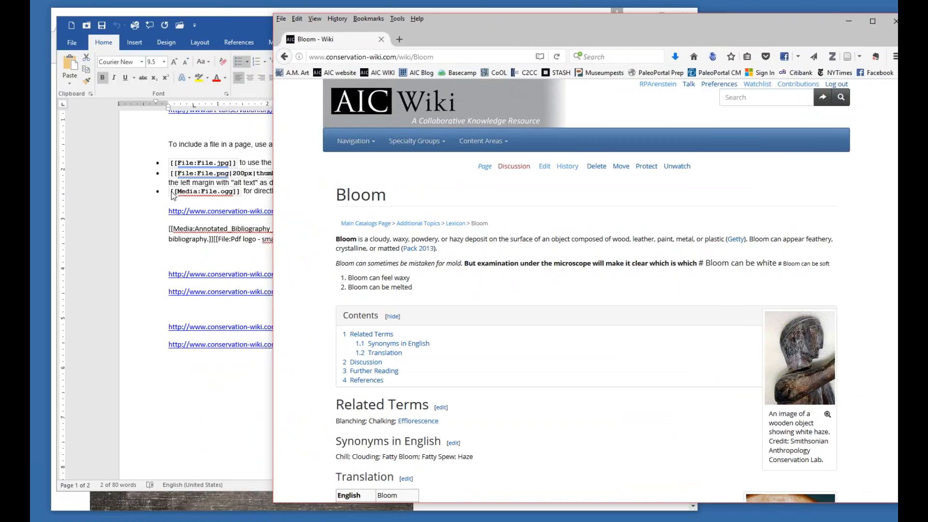
{"action": "left_click_drag", "start_coordinate": [549, 36], "coordinate": [439, 36]}
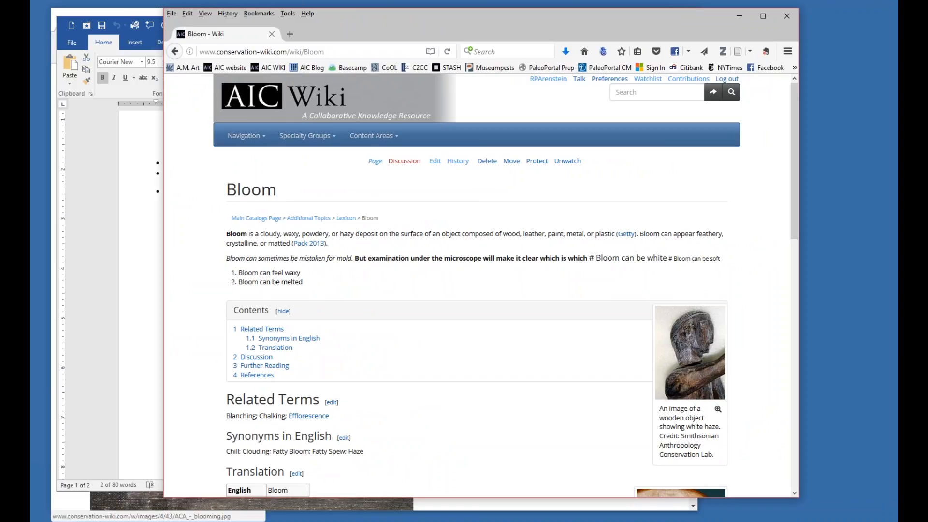
{"action": "left_click", "coordinate": [112, 502]}
{"action": "left_click_drag", "start_coordinate": [327, 29], "coordinate": [408, 31]}
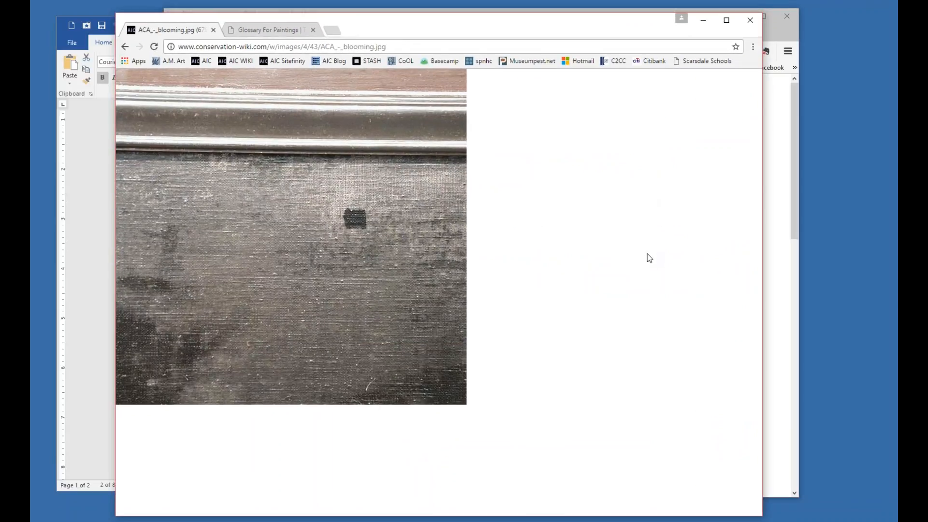
{"action": "left_click", "coordinate": [125, 46]}
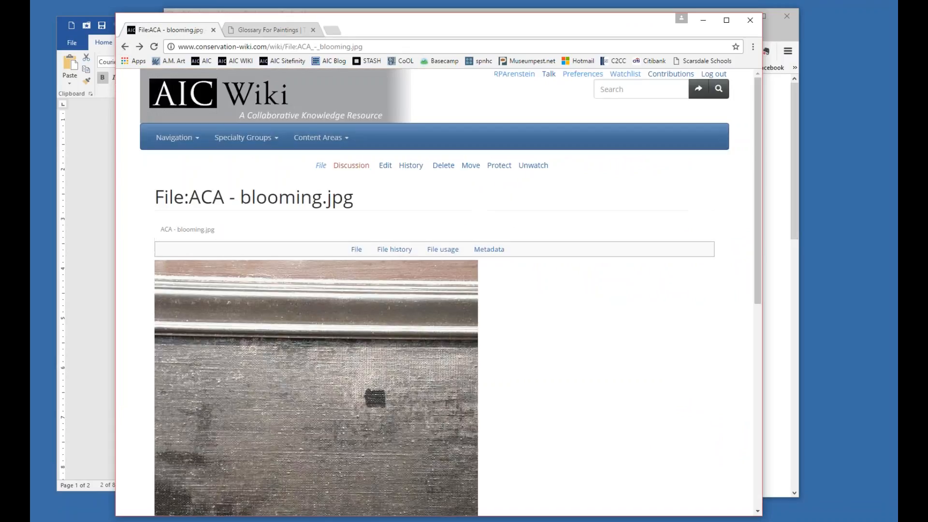
Search the wiki for "ivory" and look over the Ivory entry.
{"action": "left_click", "coordinate": [616, 91]}
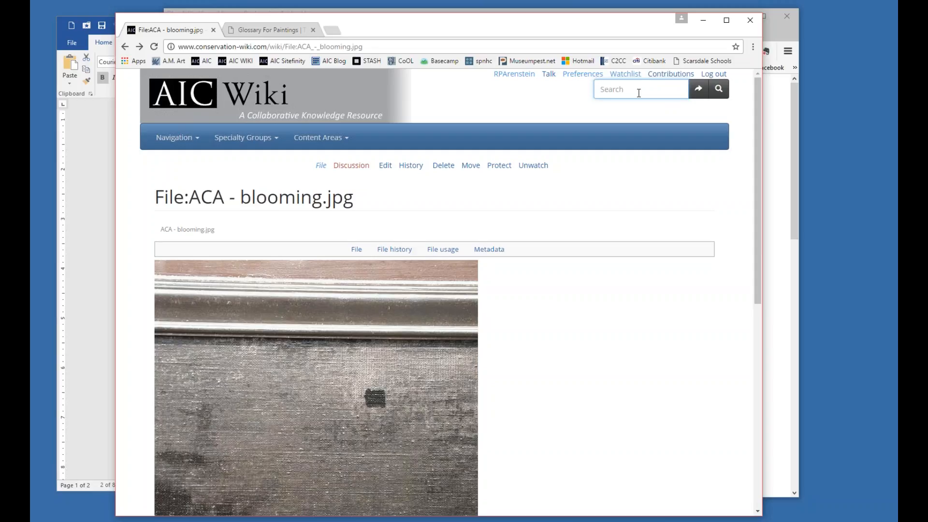
{"action": "type", "text": "ivory"}
{"action": "key", "text": "Return"}
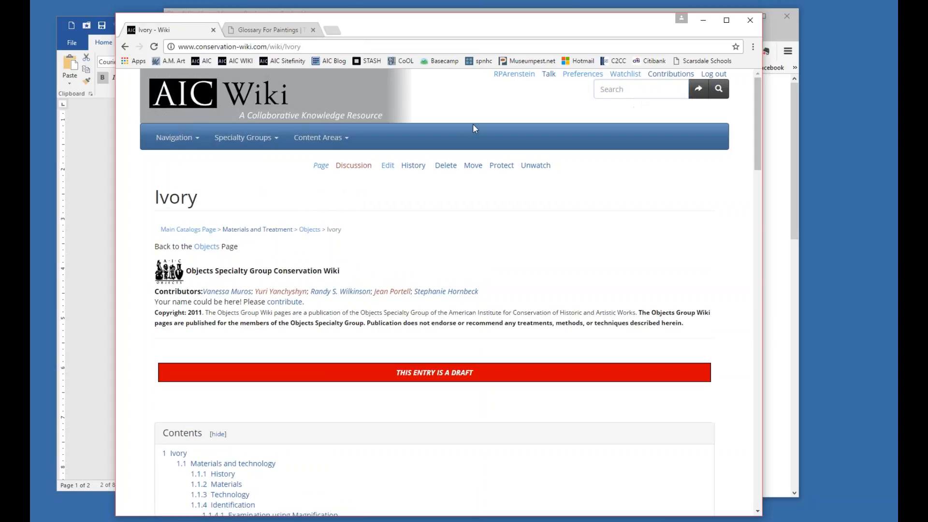
{"action": "scroll", "coordinate": [559, 104], "scroll_direction": "down", "scroll_amount": 2}
{"action": "scroll", "coordinate": [558, 102], "scroll_direction": "up", "scroll_amount": 2}
Open the wiki's advanced search and search for "ivory" in the Main and File namespaces.
{"action": "left_click", "coordinate": [697, 93]}
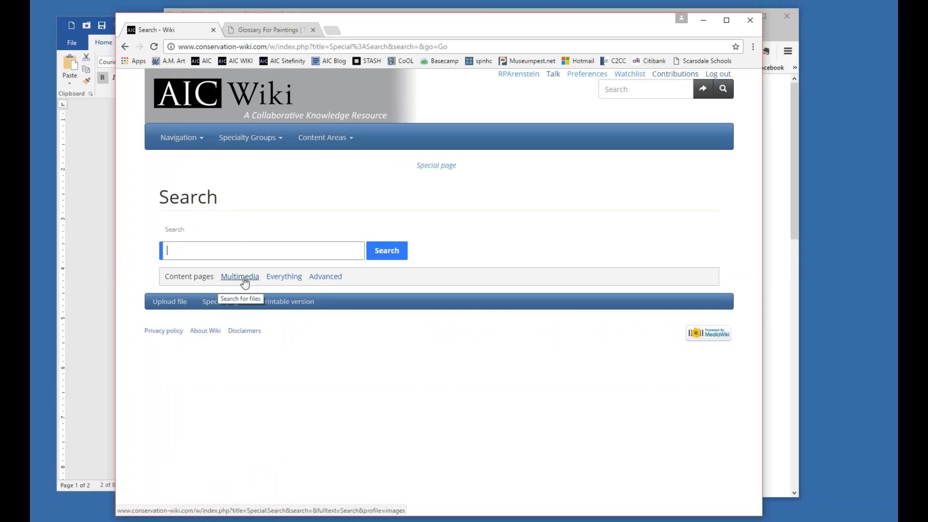
{"action": "left_click", "coordinate": [329, 281]}
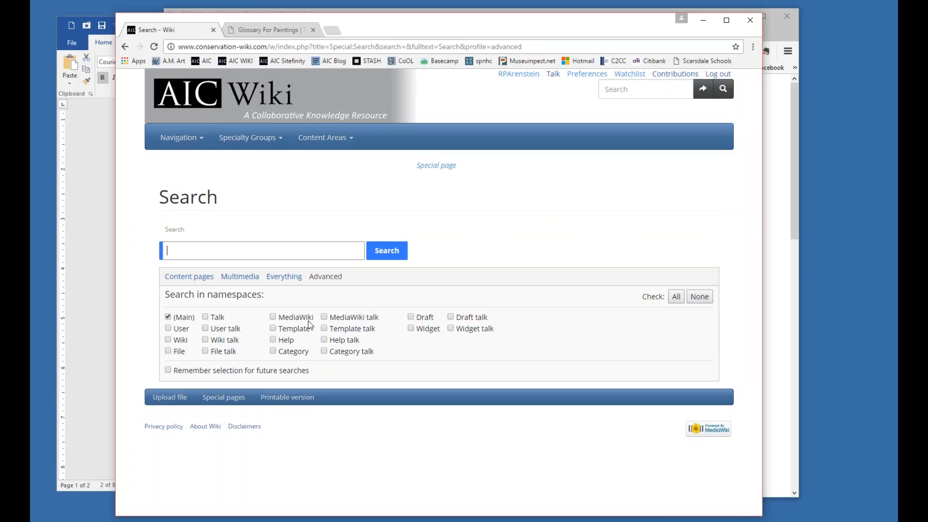
{"action": "type", "text": "ivory"}
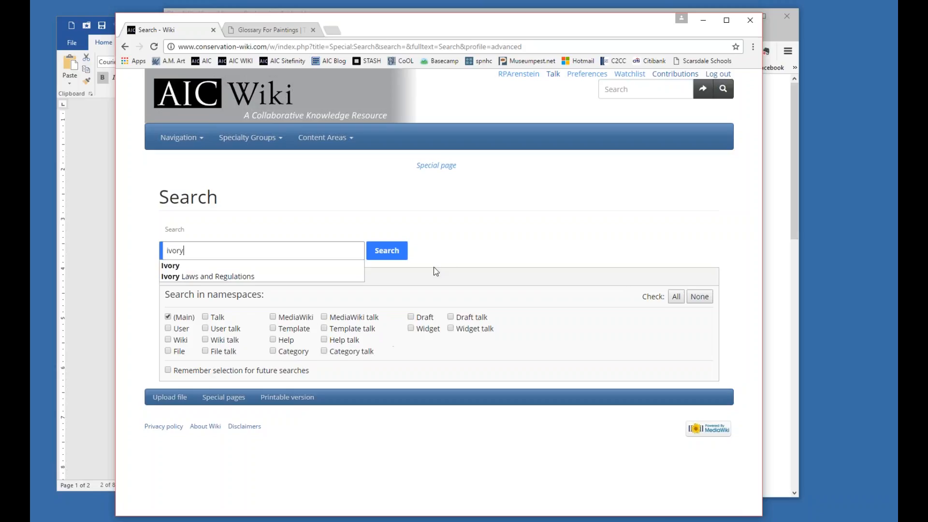
{"action": "left_click", "coordinate": [446, 259]}
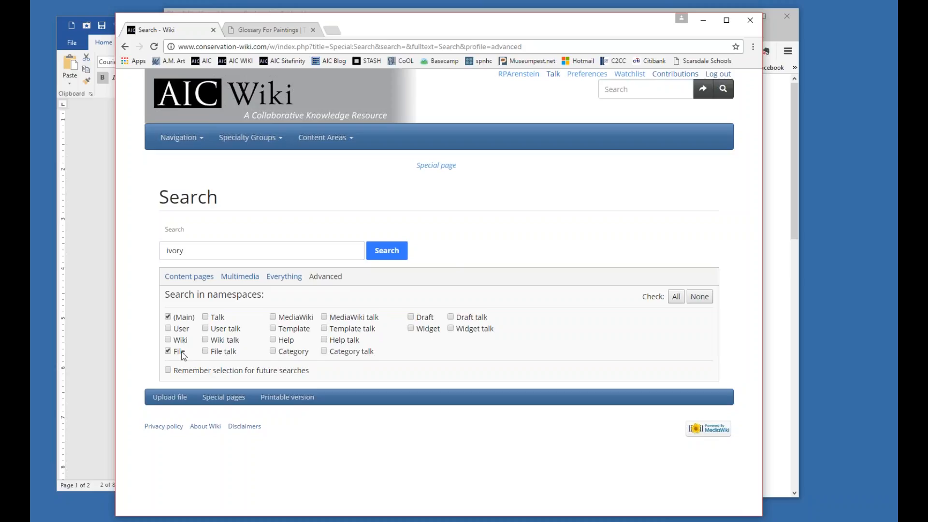
{"action": "left_click", "coordinate": [401, 248]}
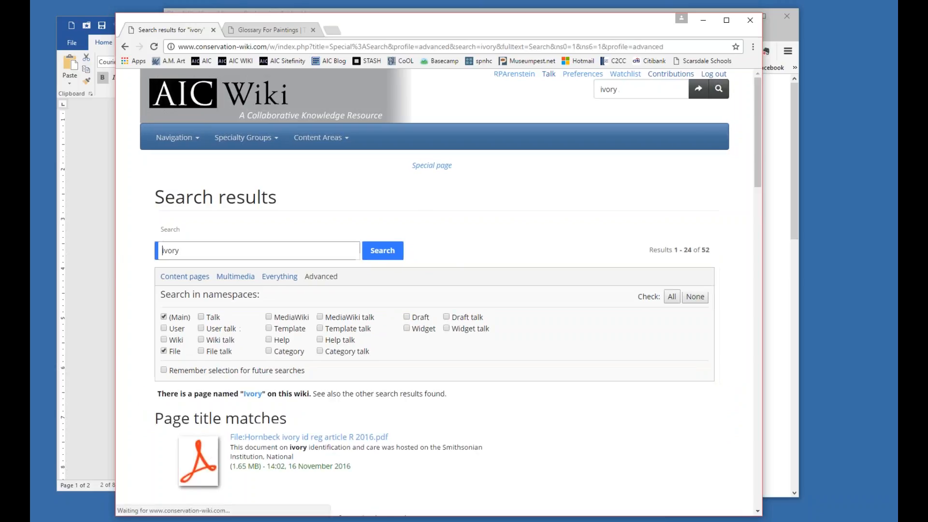
Examine the ivory search results, covering the page title matches, page text matches and file entries.
{"action": "scroll", "coordinate": [488, 278], "scroll_direction": "down", "scroll_amount": 3}
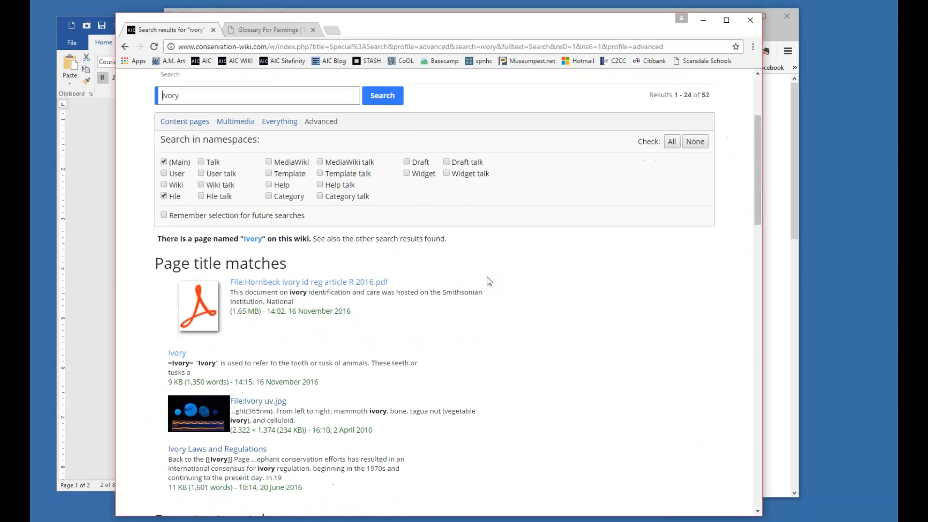
{"action": "scroll", "coordinate": [489, 278], "scroll_direction": "down", "scroll_amount": 3}
{"action": "scroll", "coordinate": [309, 257], "scroll_direction": "up", "scroll_amount": 2}
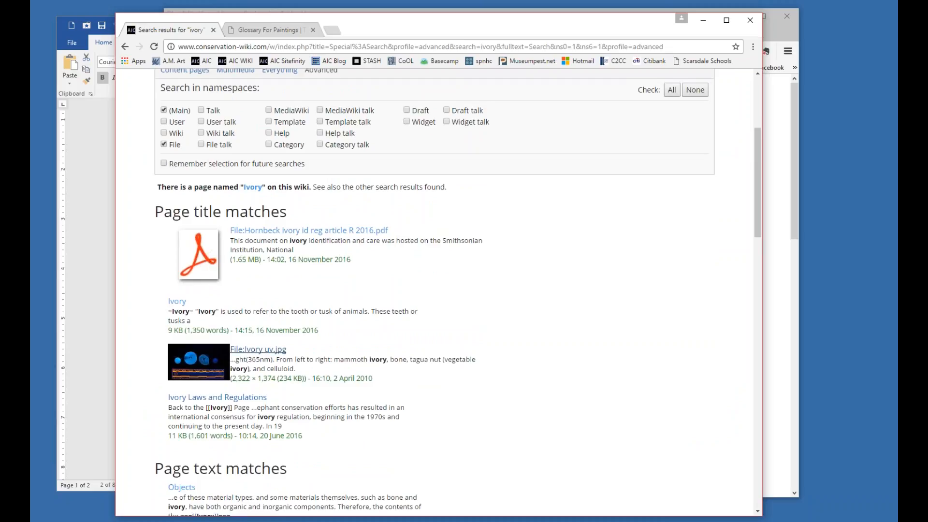
{"action": "scroll", "coordinate": [217, 242], "scroll_direction": "down", "scroll_amount": 3}
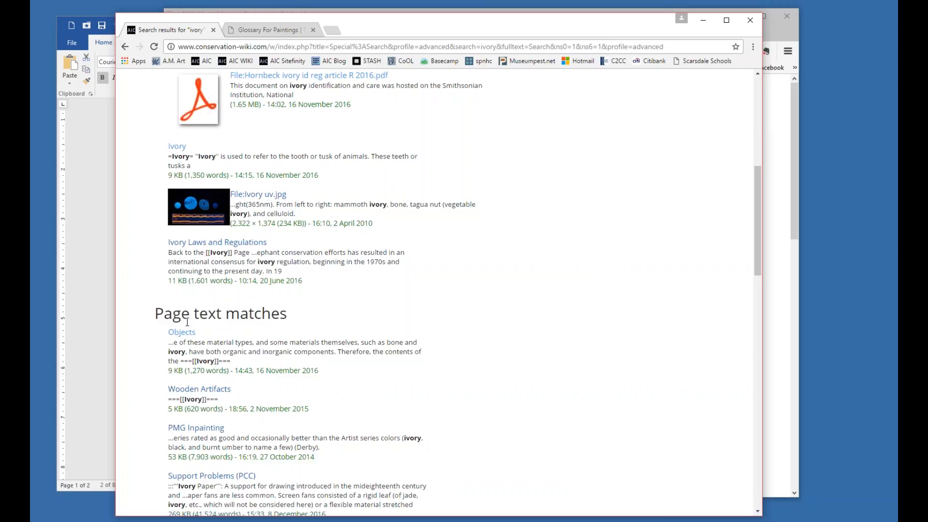
{"action": "scroll", "coordinate": [187, 322], "scroll_direction": "down", "scroll_amount": 1}
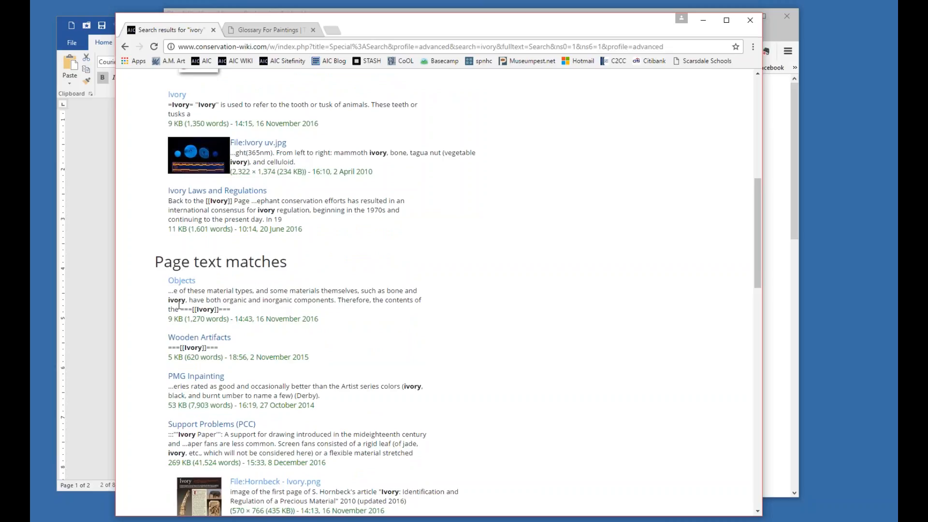
{"action": "scroll", "coordinate": [180, 303], "scroll_direction": "down", "scroll_amount": 2}
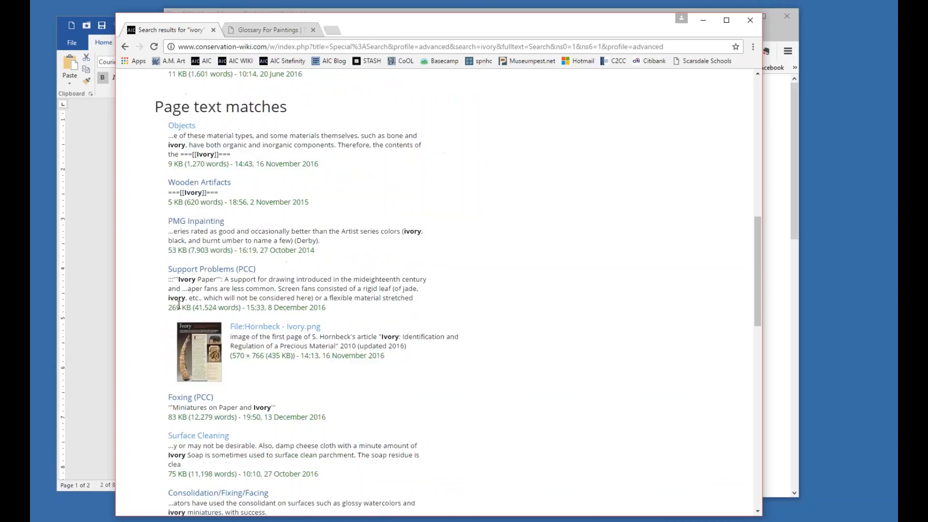
{"action": "scroll", "coordinate": [176, 253], "scroll_direction": "down", "scroll_amount": 5}
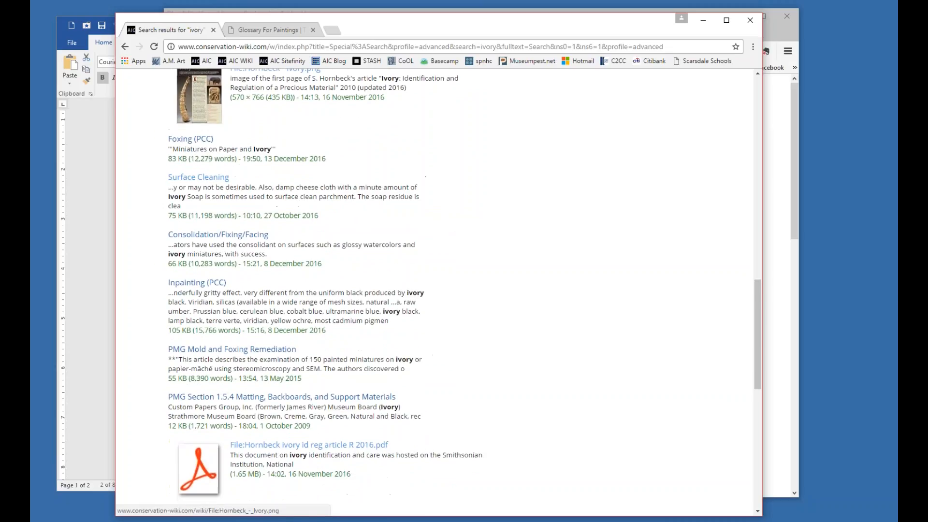
{"action": "scroll", "coordinate": [176, 254], "scroll_direction": "down", "scroll_amount": 3}
{"action": "scroll", "coordinate": [177, 256], "scroll_direction": "down", "scroll_amount": 8}
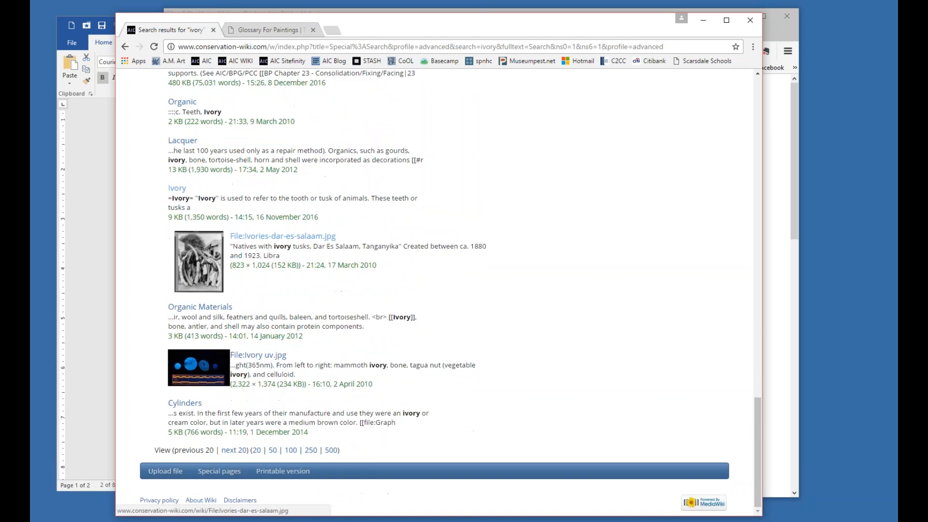
{"action": "scroll", "coordinate": [177, 259], "scroll_direction": "up", "scroll_amount": 2}
{"action": "scroll", "coordinate": [177, 259], "scroll_direction": "up", "scroll_amount": 12}
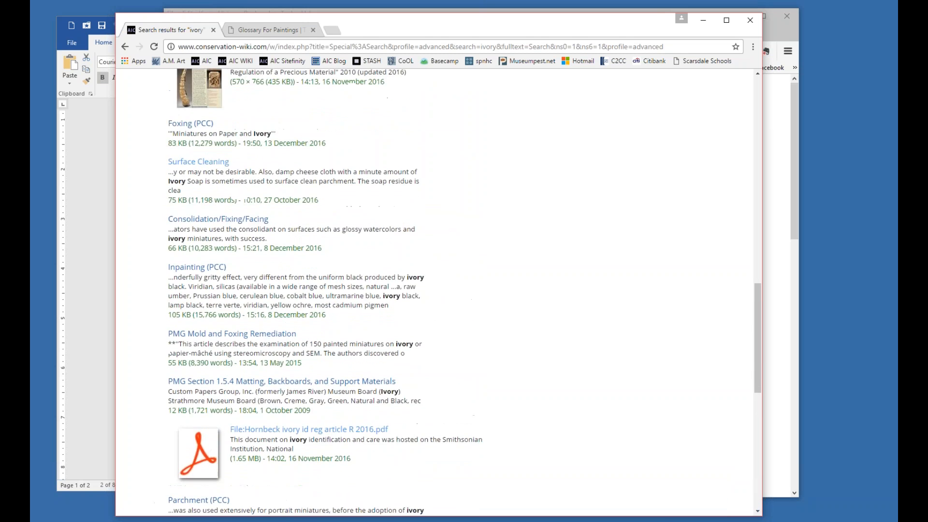
{"action": "scroll", "coordinate": [177, 256], "scroll_direction": "up", "scroll_amount": 3}
{"action": "scroll", "coordinate": [177, 255], "scroll_direction": "down", "scroll_amount": 2}
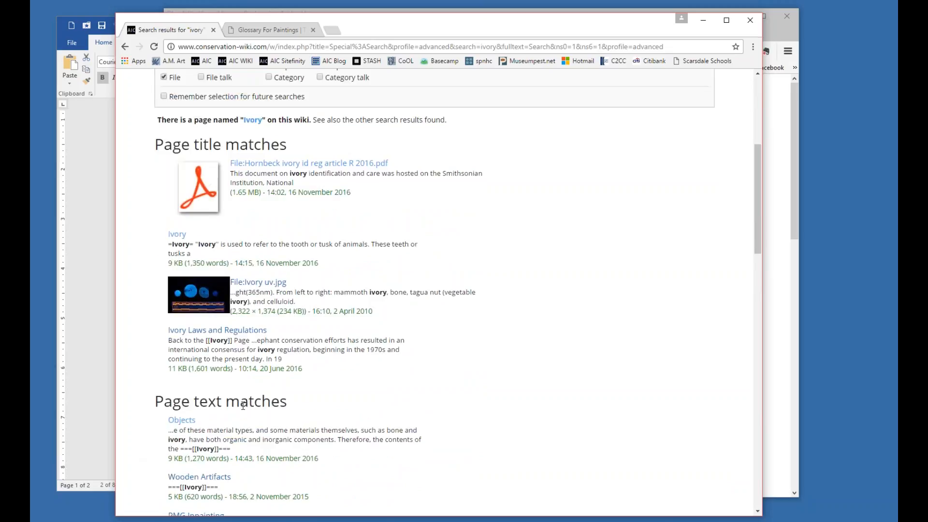
Repeat the ivory search in the User namespace only, leaving out Main and File.
{"action": "scroll", "coordinate": [224, 428], "scroll_direction": "up", "scroll_amount": 4}
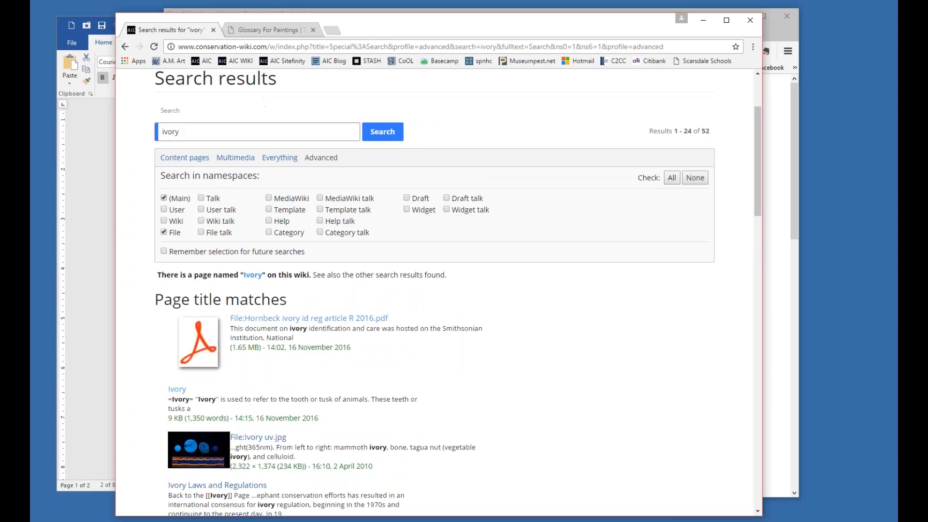
{"action": "left_click", "coordinate": [164, 210]}
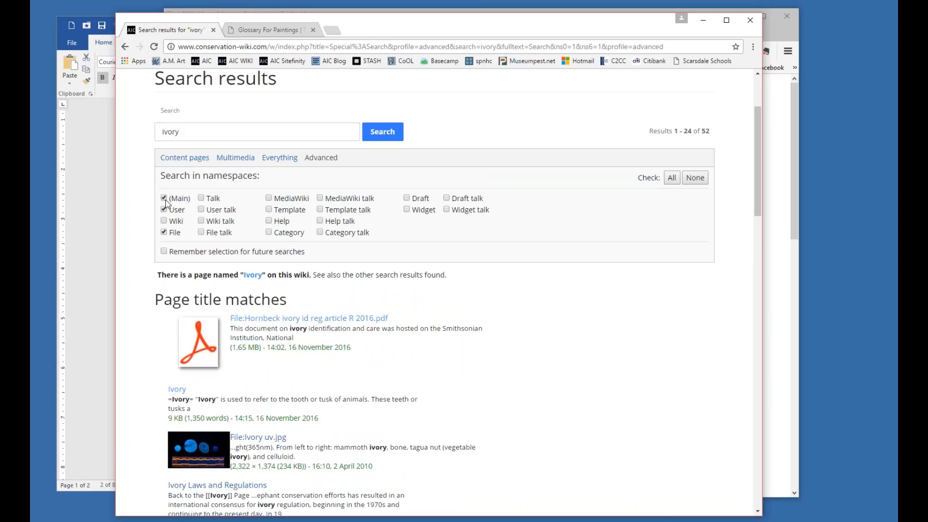
{"action": "left_click", "coordinate": [165, 198]}
{"action": "left_click", "coordinate": [164, 233]}
{"action": "left_click", "coordinate": [382, 138]}
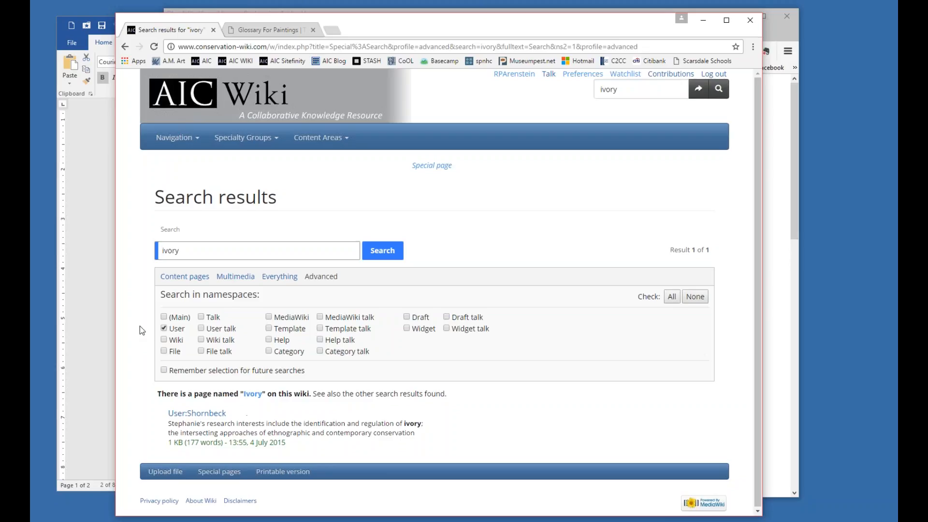
Switch the ivory search back to the Main and File namespaces, excluding User, and review the matches.
{"action": "left_click", "coordinate": [164, 316]}
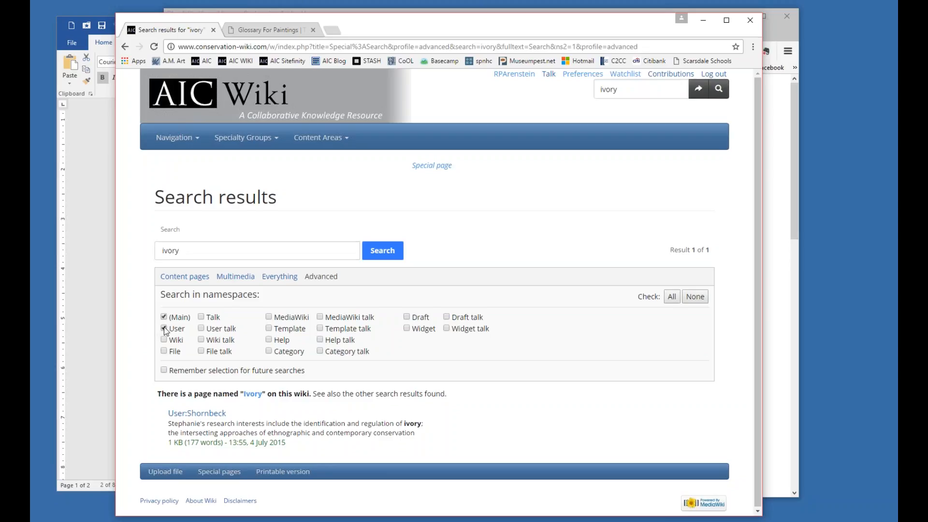
{"action": "left_click", "coordinate": [163, 351]}
{"action": "left_click", "coordinate": [382, 251]}
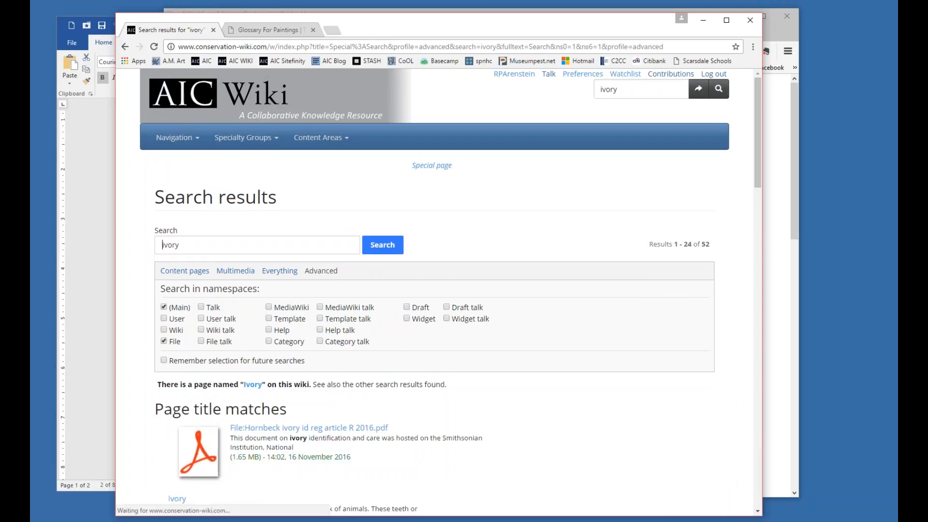
{"action": "scroll", "coordinate": [386, 295], "scroll_direction": "down", "scroll_amount": 9}
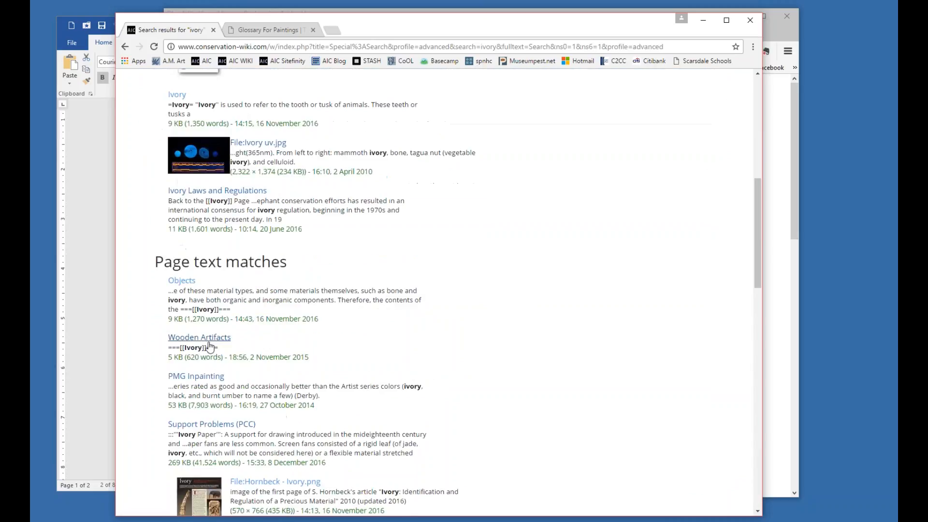
Open the Objects page from the page text matches and go to its Ivory heading.
{"action": "left_click", "coordinate": [188, 282]}
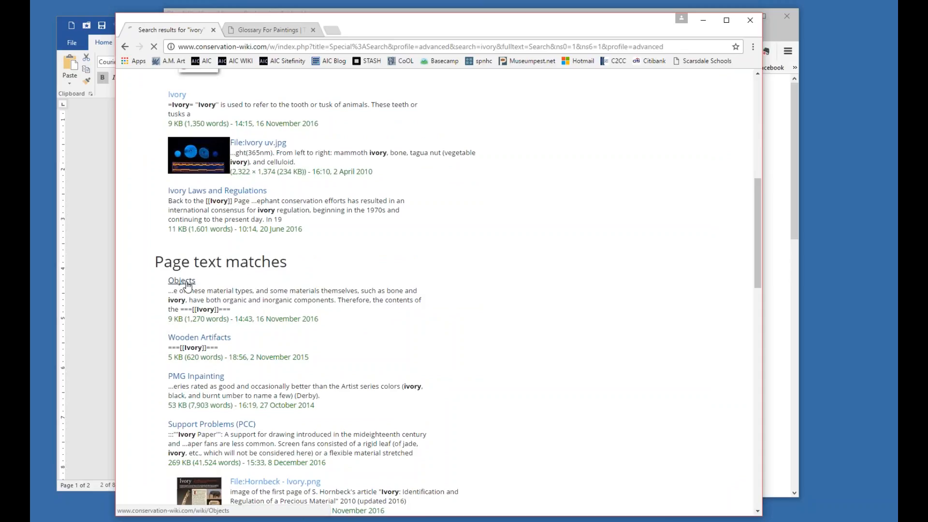
{"action": "scroll", "coordinate": [189, 283], "scroll_direction": "down", "scroll_amount": 5}
{"action": "scroll", "coordinate": [193, 285], "scroll_direction": "down", "scroll_amount": 4}
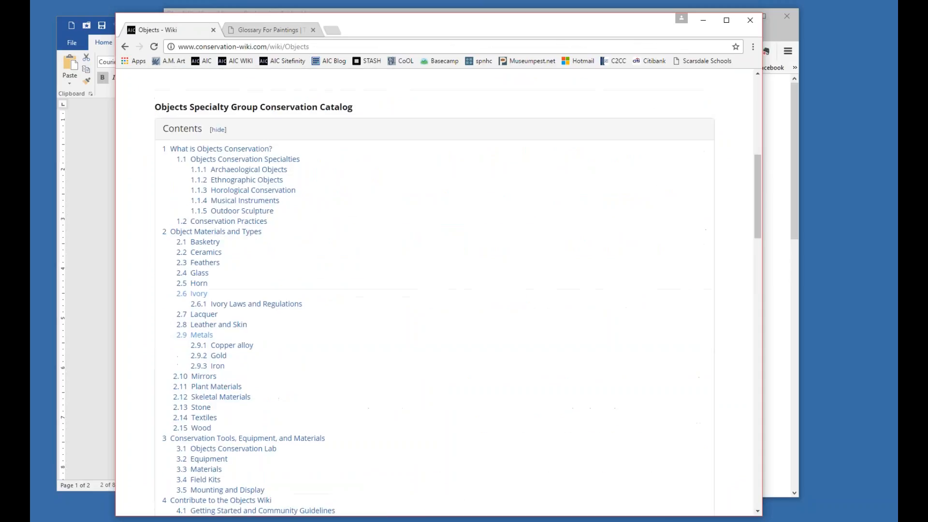
{"action": "left_click", "coordinate": [201, 291]}
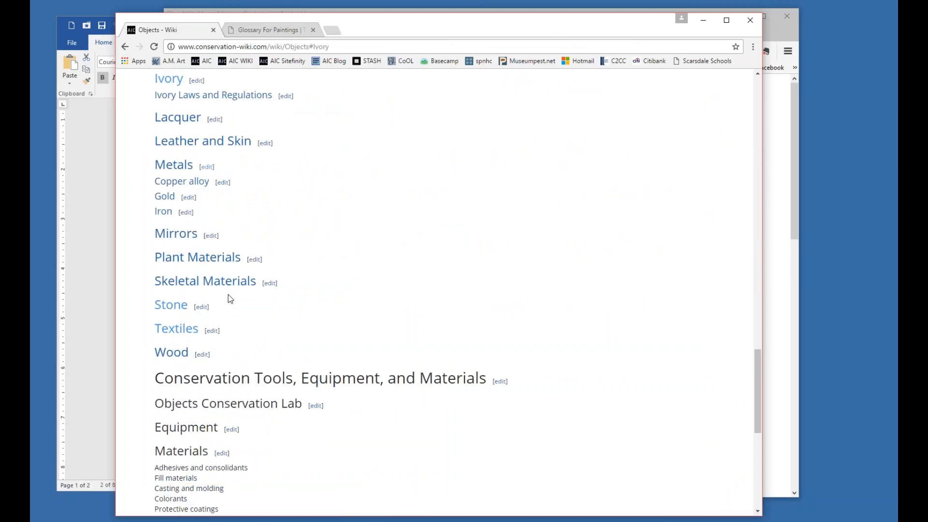
{"action": "scroll", "coordinate": [228, 294], "scroll_direction": "down", "scroll_amount": 5}
{"action": "scroll", "coordinate": [228, 297], "scroll_direction": "up", "scroll_amount": 2}
{"action": "scroll", "coordinate": [228, 300], "scroll_direction": "up", "scroll_amount": 3}
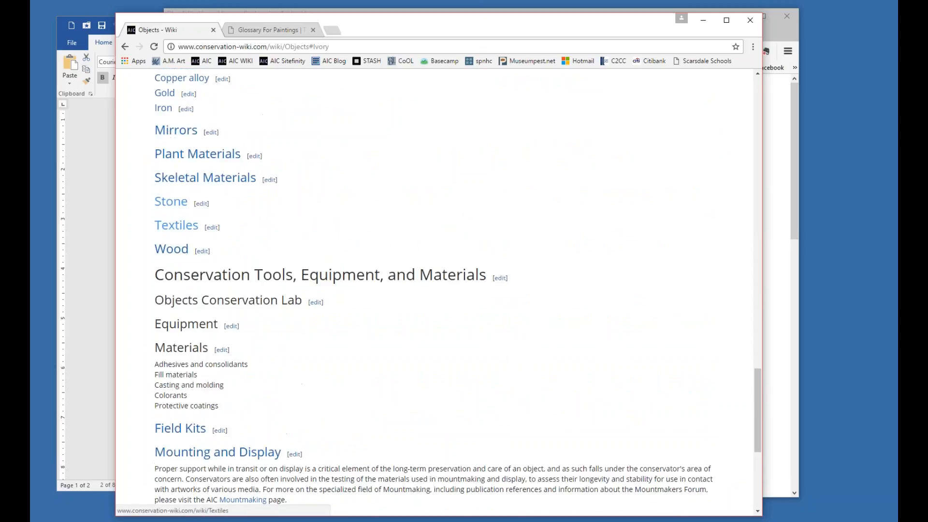
{"action": "scroll", "coordinate": [230, 167], "scroll_direction": "up", "scroll_amount": 2}
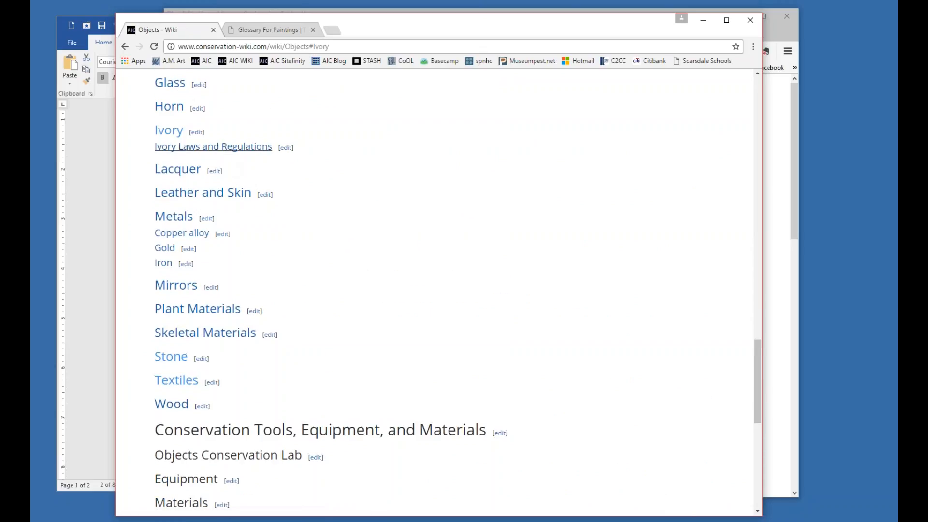
Open the Ivory article from the Objects page and review it down to the References section.
{"action": "left_click", "coordinate": [163, 129]}
{"action": "scroll", "coordinate": [433, 182], "scroll_direction": "down", "scroll_amount": 15}
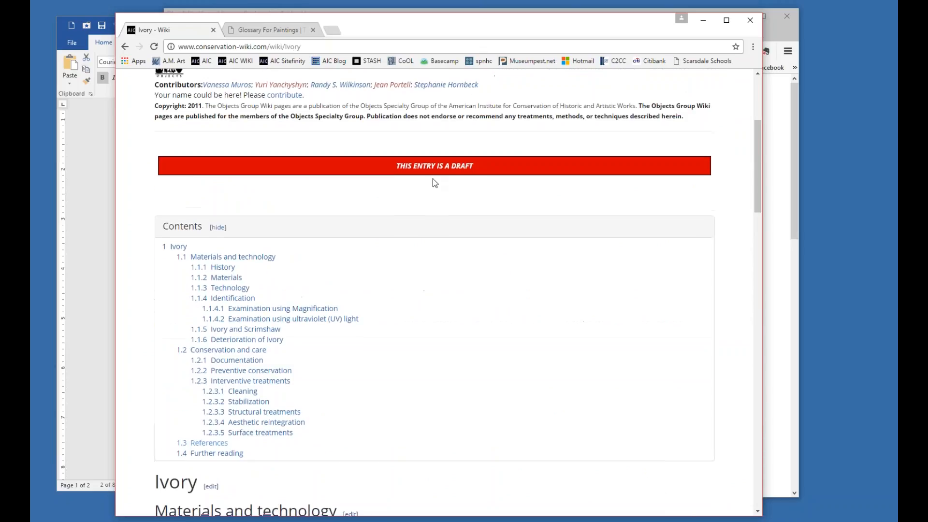
{"action": "scroll", "coordinate": [669, 419], "scroll_direction": "down", "scroll_amount": 2}
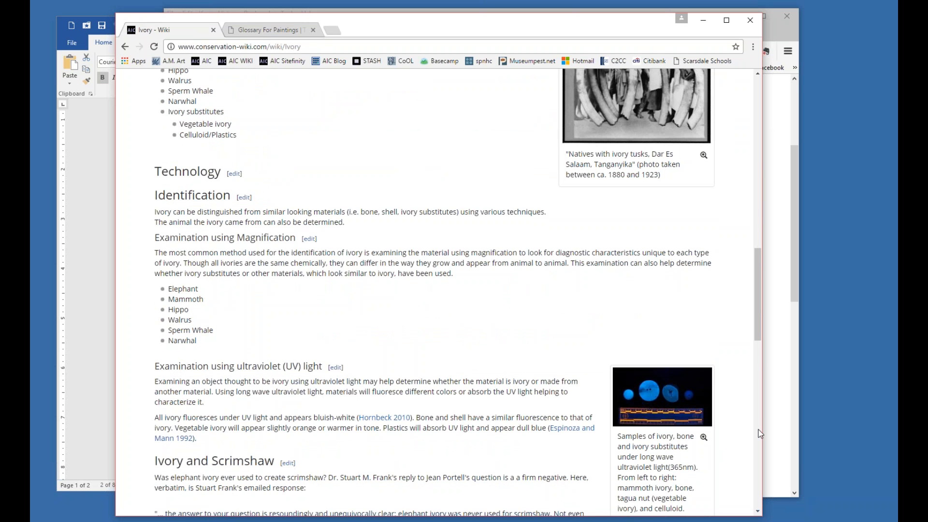
{"action": "scroll", "coordinate": [757, 438], "scroll_direction": "down", "scroll_amount": 4}
{"action": "scroll", "coordinate": [756, 408], "scroll_direction": "down", "scroll_amount": 10}
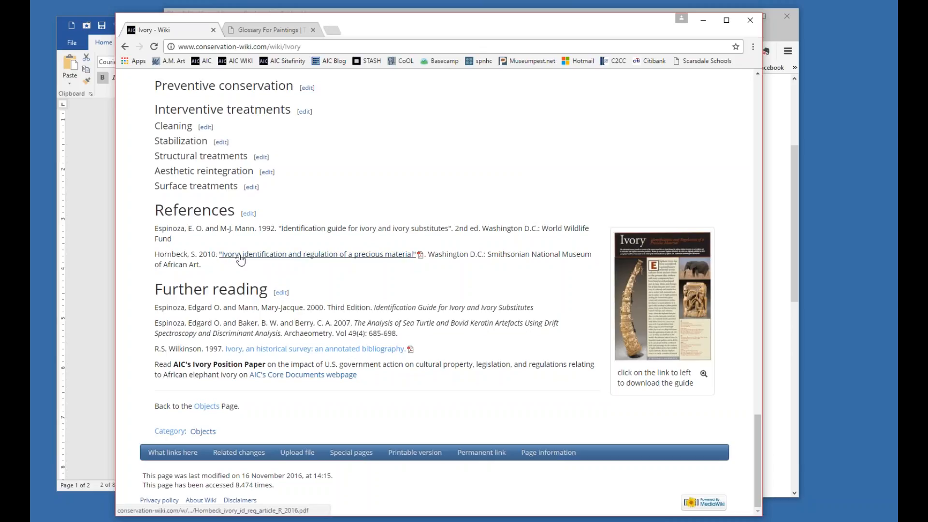
View the referenced PDF "Ivory: identification and regulation of a precious material", return to the Ivory article and examine the guide's thumbnail beside the references.
{"action": "left_click", "coordinate": [347, 262]}
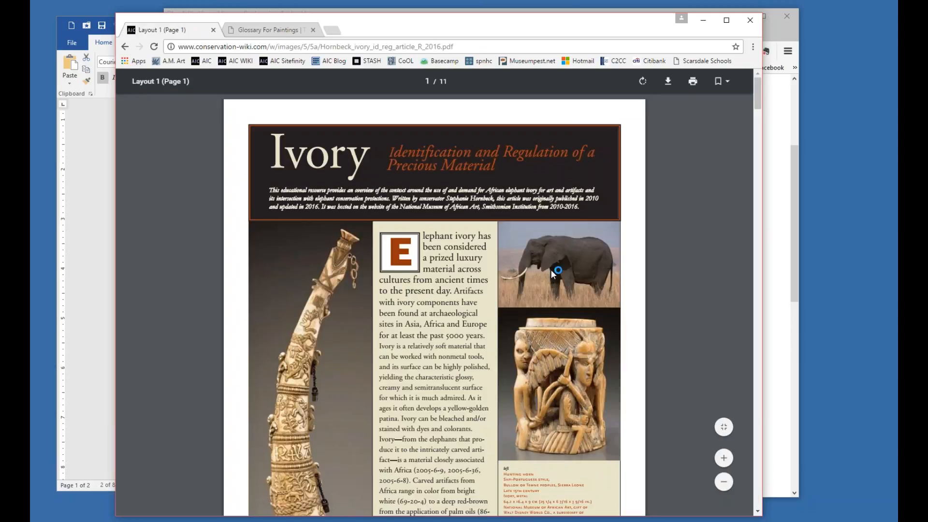
{"action": "left_click", "coordinate": [126, 48]}
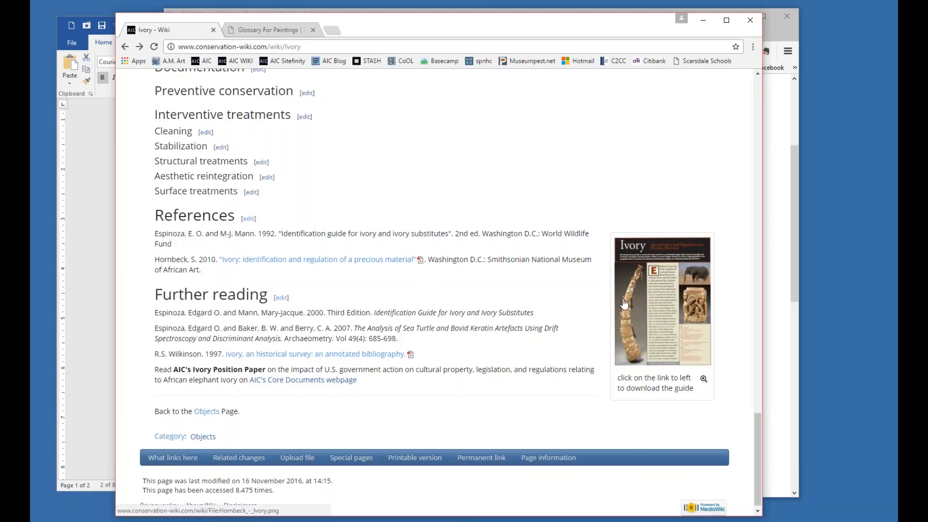
{"action": "scroll", "coordinate": [611, 296], "scroll_direction": "up", "scroll_amount": 1}
{"action": "scroll", "coordinate": [610, 294], "scroll_direction": "up", "scroll_amount": 4}
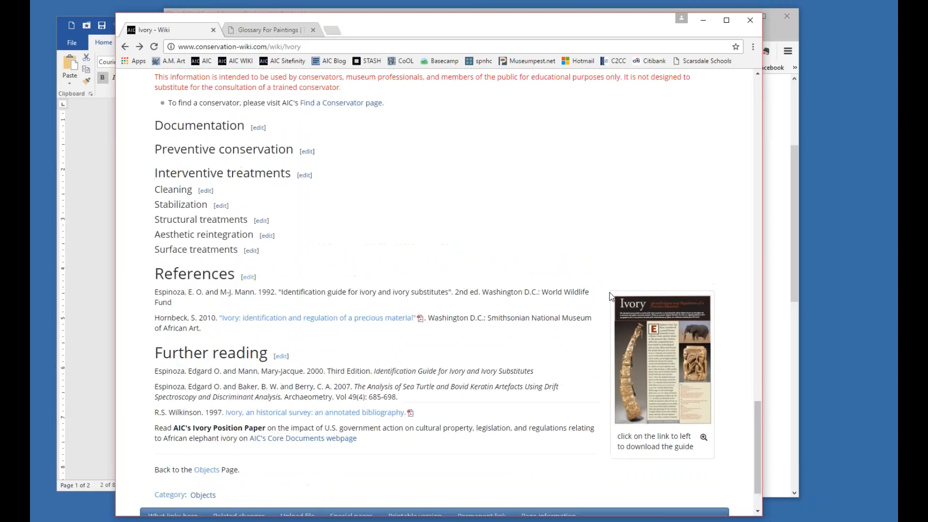
{"action": "scroll", "coordinate": [610, 294], "scroll_direction": "down", "scroll_amount": 2}
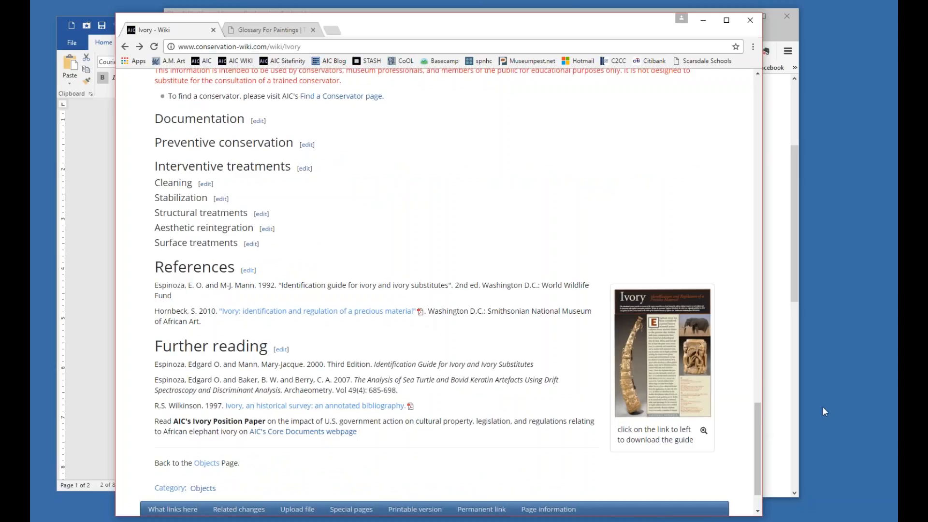
Open the whole Ivory page for editing and find the wiki markup of its References and Further reading sections.
{"action": "left_click_drag", "start_coordinate": [761, 431], "coordinate": [762, 81]}
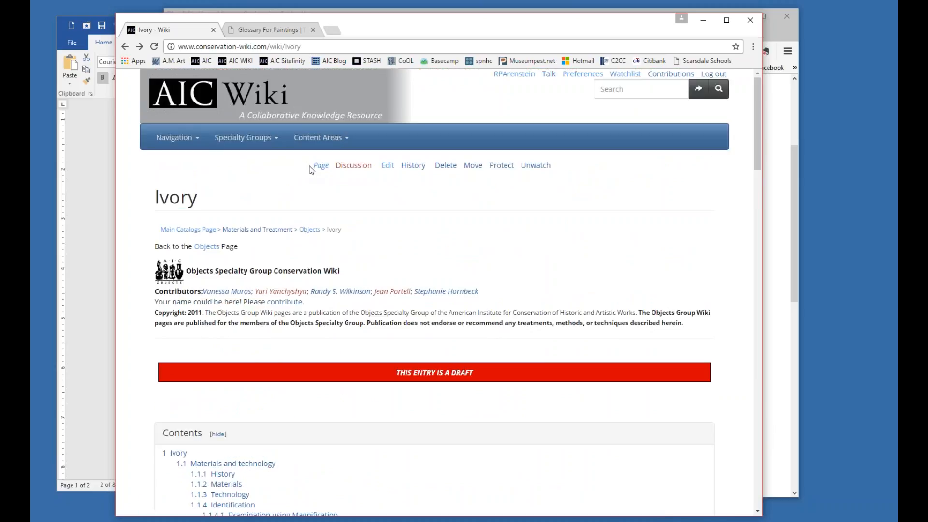
{"action": "left_click", "coordinate": [388, 166]}
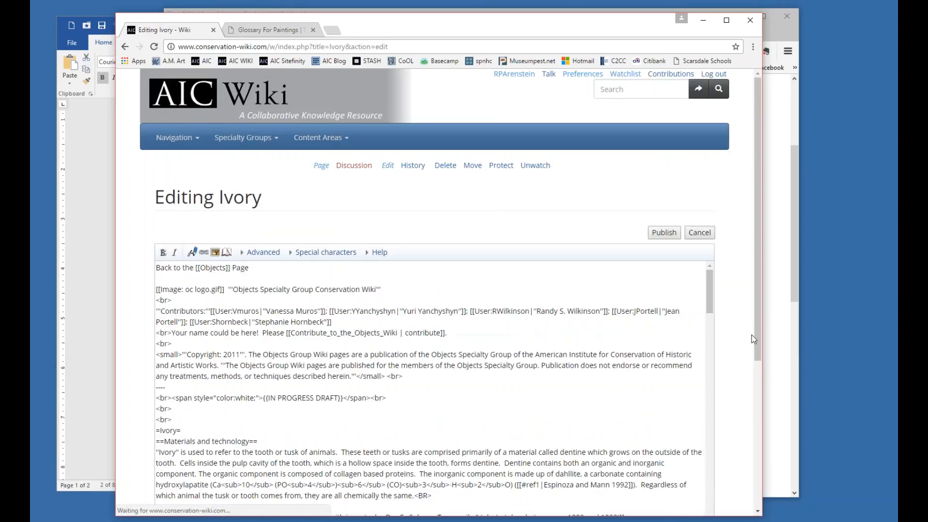
{"action": "left_click_drag", "start_coordinate": [757, 364], "coordinate": [763, 497]}
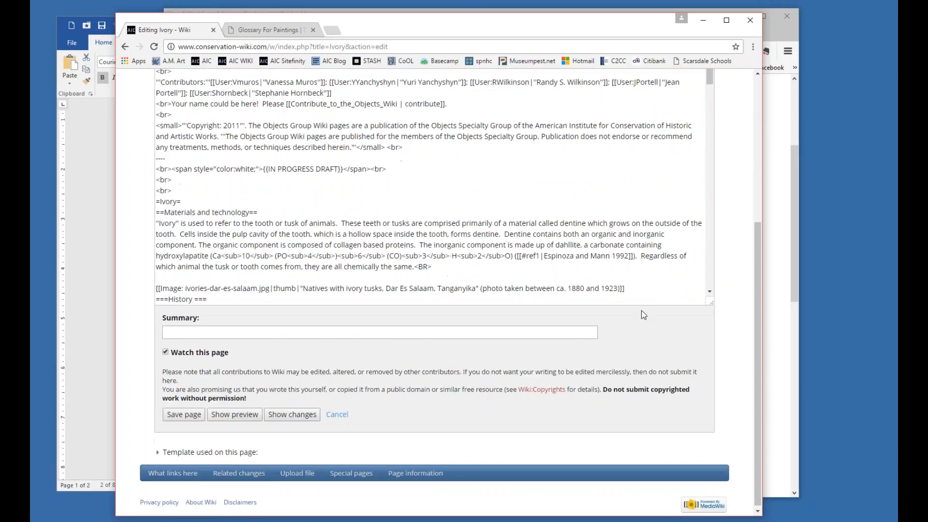
{"action": "left_click_drag", "start_coordinate": [709, 82], "coordinate": [709, 279]}
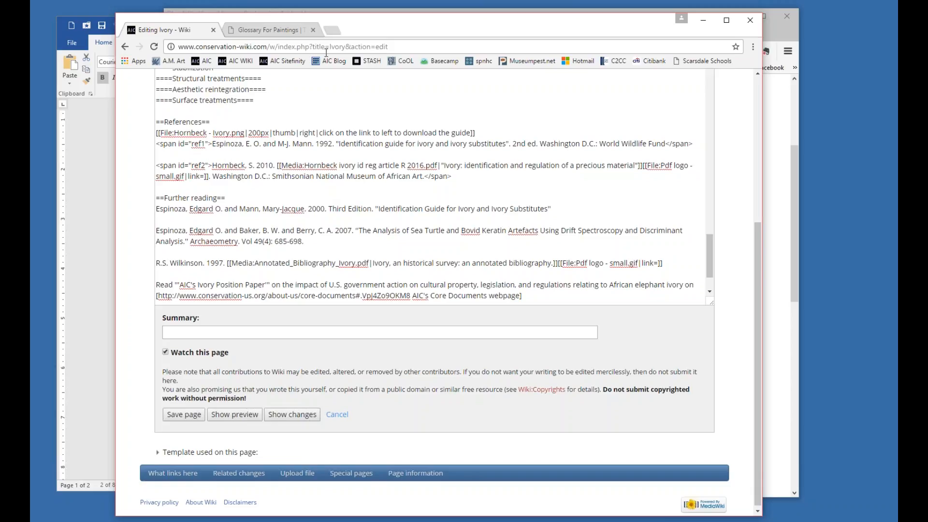
Examine the PDF link markup in the second reference by highlighting the media file name, the pipe separator and the quoted display title.
{"action": "left_click_drag", "start_coordinate": [283, 165], "coordinate": [439, 165]}
{"action": "left_click", "coordinate": [303, 165]}
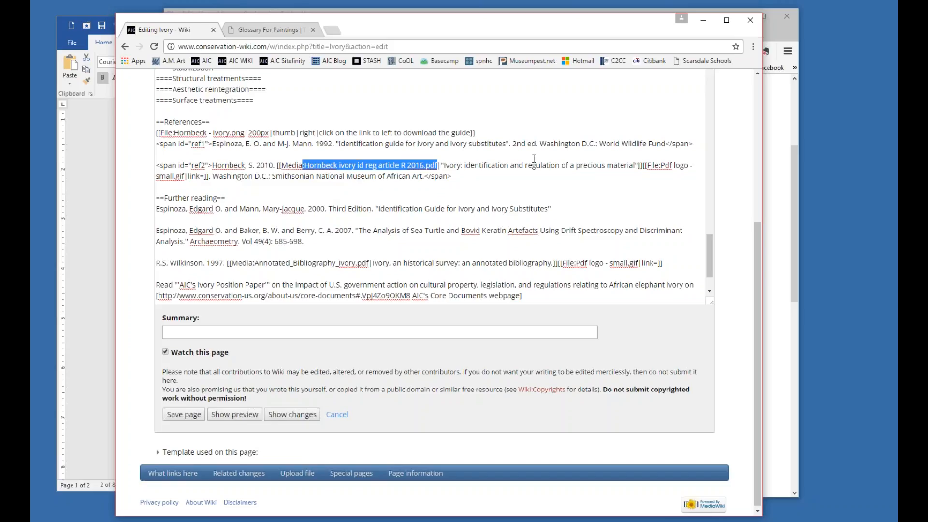
{"action": "left_click", "coordinate": [439, 165]}
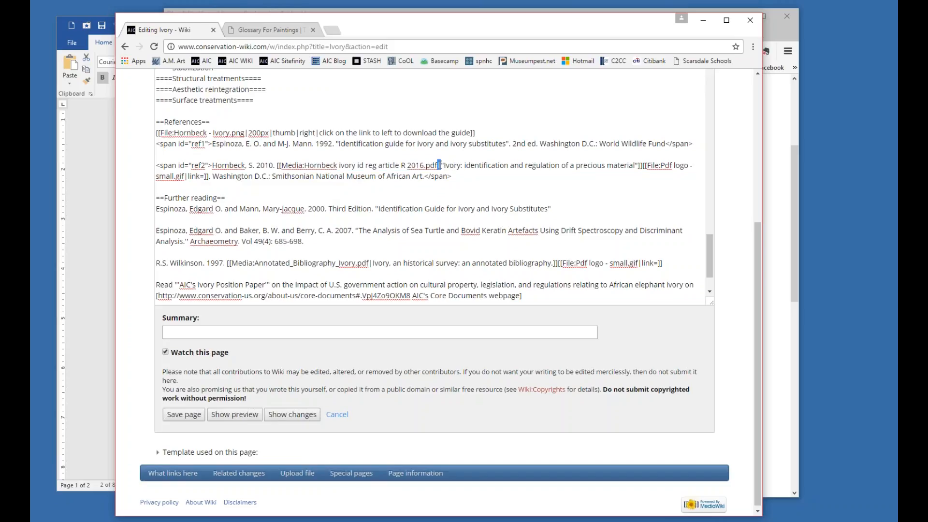
{"action": "left_click_drag", "start_coordinate": [438, 165], "coordinate": [309, 165]}
{"action": "left_click", "coordinate": [442, 165]}
{"action": "left_click_drag", "start_coordinate": [441, 165], "coordinate": [445, 166]}
{"action": "left_click_drag", "start_coordinate": [275, 165], "coordinate": [643, 167]}
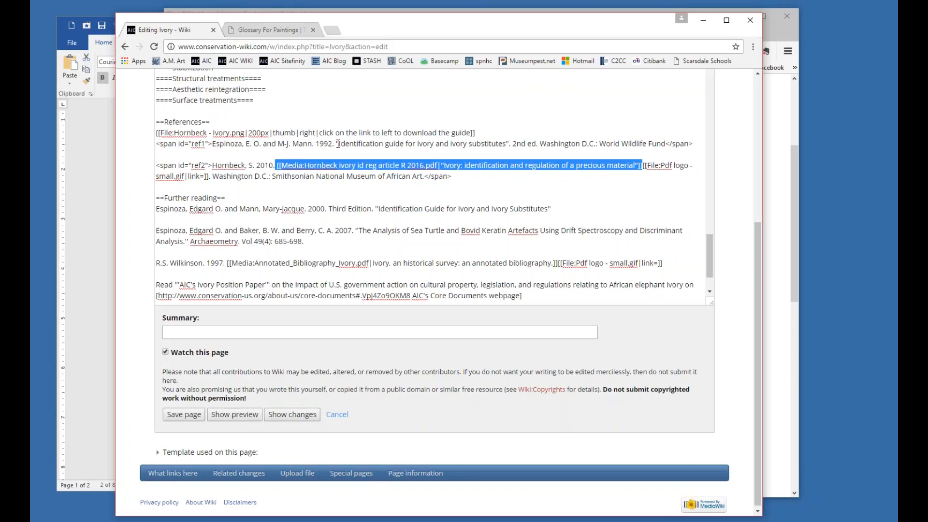
{"action": "left_click", "coordinate": [282, 165]}
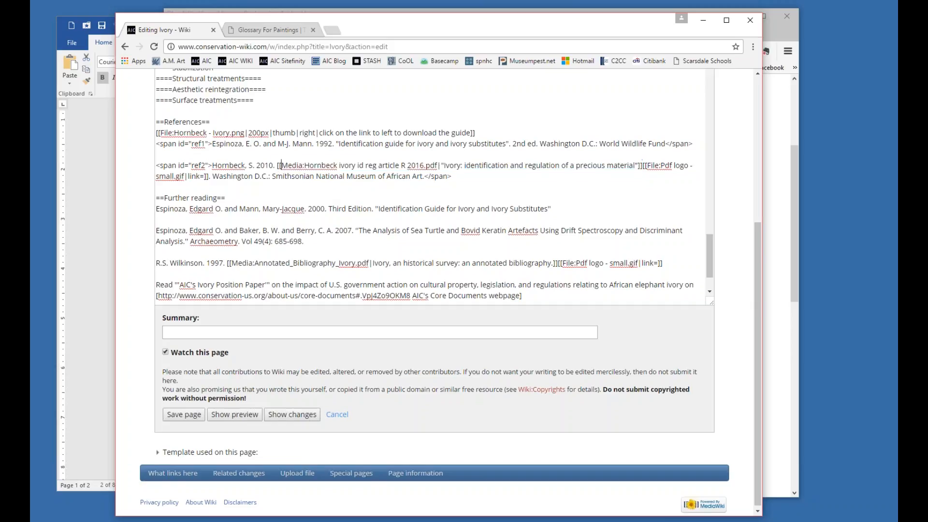
{"action": "left_click_drag", "start_coordinate": [282, 164], "coordinate": [637, 167]}
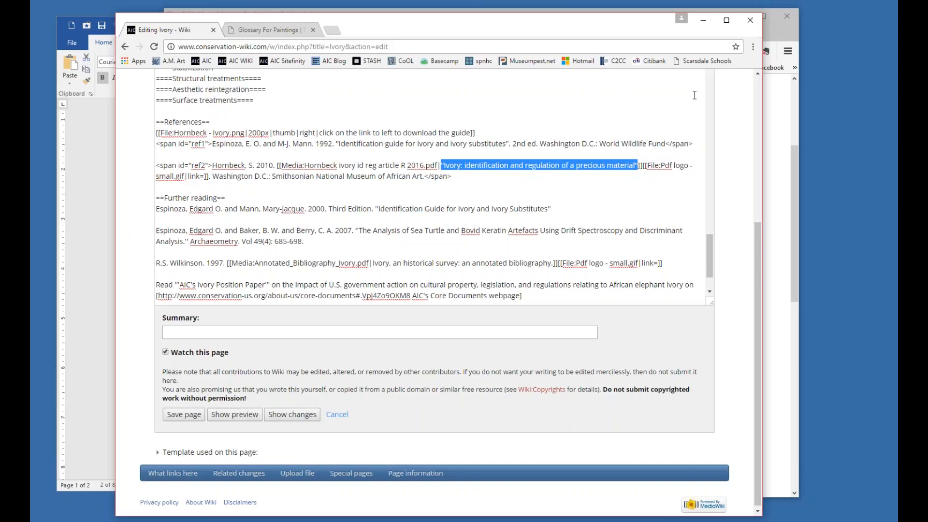
Examine the PDF logo markup following that link and the 200px thumbnail markup under the References heading by highlighting each.
{"action": "left_click", "coordinate": [654, 164]}
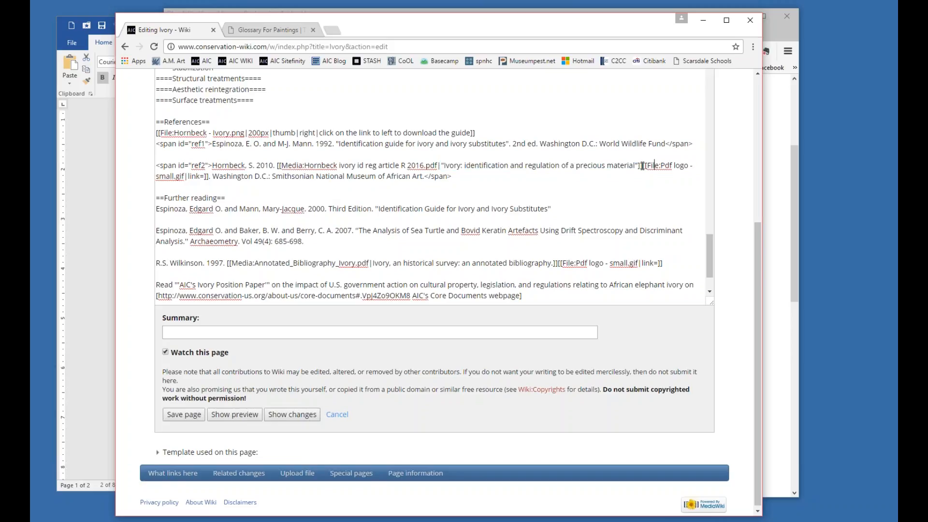
{"action": "left_click_drag", "start_coordinate": [643, 165], "coordinate": [208, 176]}
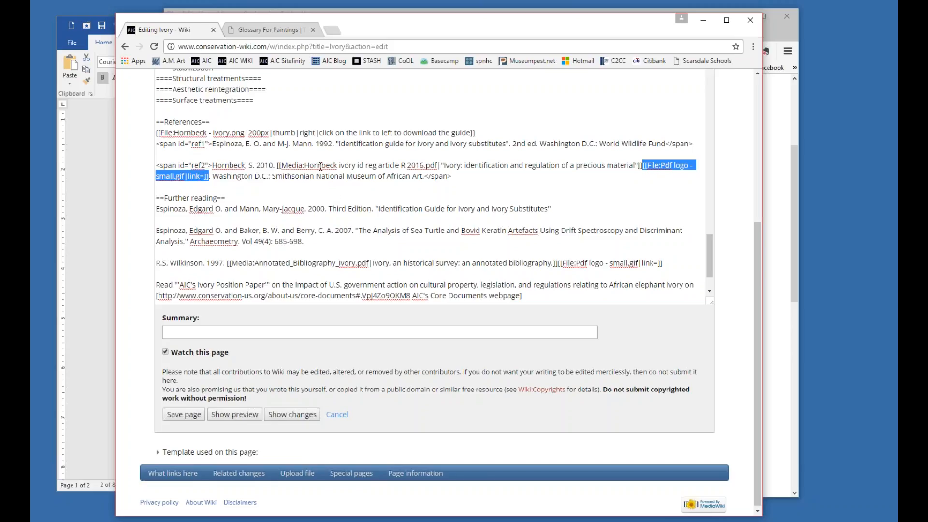
{"action": "scroll", "coordinate": [372, 236], "scroll_direction": "down", "scroll_amount": 1}
{"action": "scroll", "coordinate": [372, 236], "scroll_direction": "up", "scroll_amount": 2}
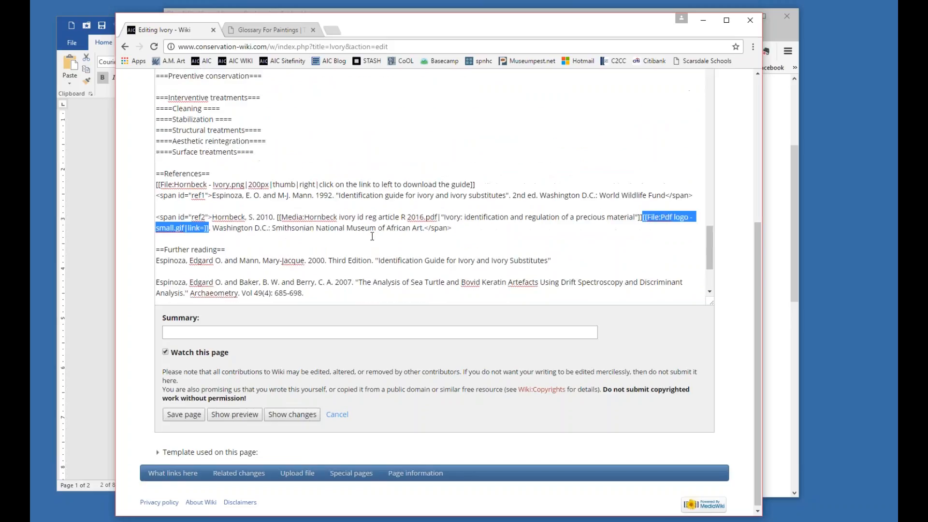
{"action": "left_click_drag", "start_coordinate": [157, 184], "coordinate": [475, 188]}
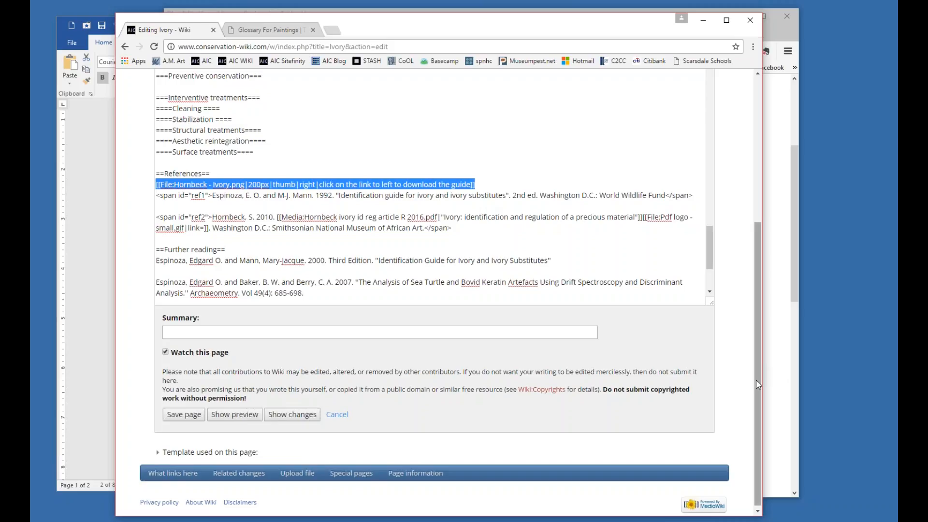
Leave the editor for the Ivory article, view the file page of the guide thumbnail beside the references and return to the article.
{"action": "scroll", "coordinate": [756, 380], "scroll_direction": "up", "scroll_amount": 5}
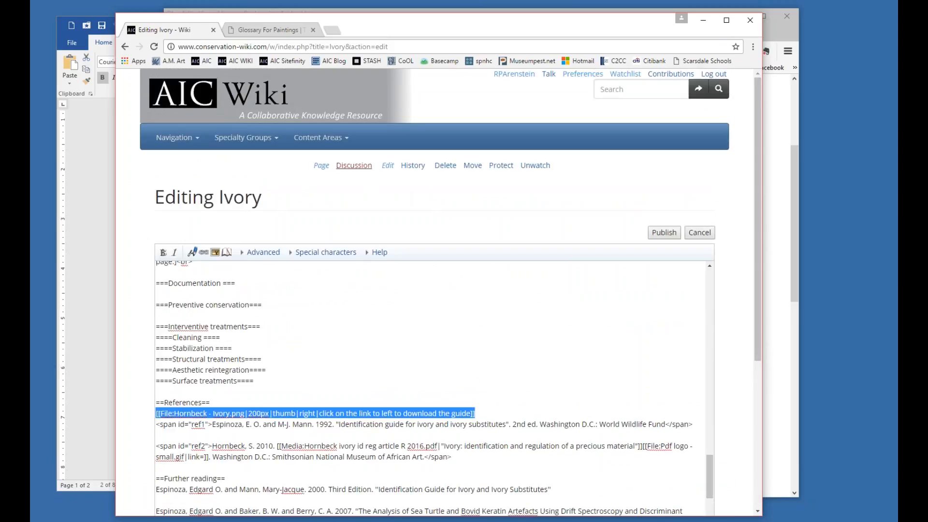
{"action": "left_click", "coordinate": [318, 166]}
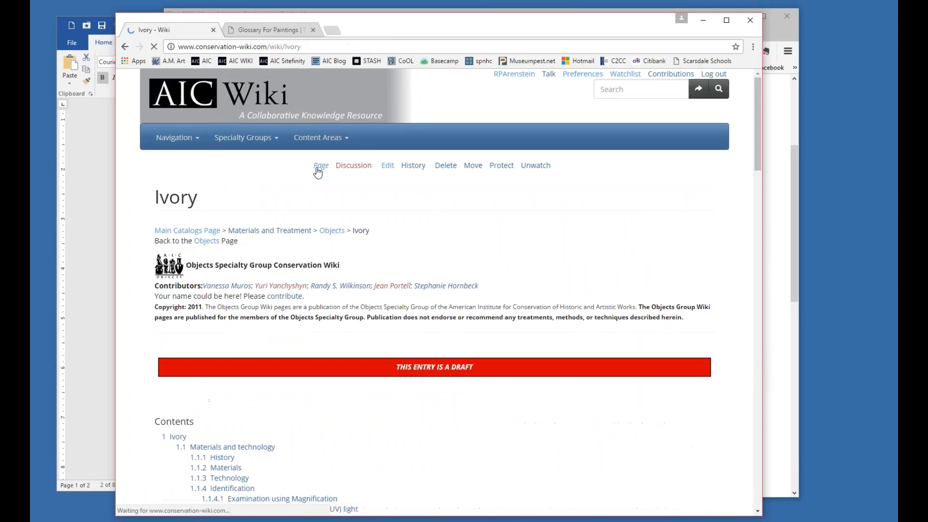
{"action": "left_click_drag", "start_coordinate": [611, 30], "coordinate": [570, 6]}
{"action": "left_click_drag", "start_coordinate": [720, 132], "coordinate": [725, 444]}
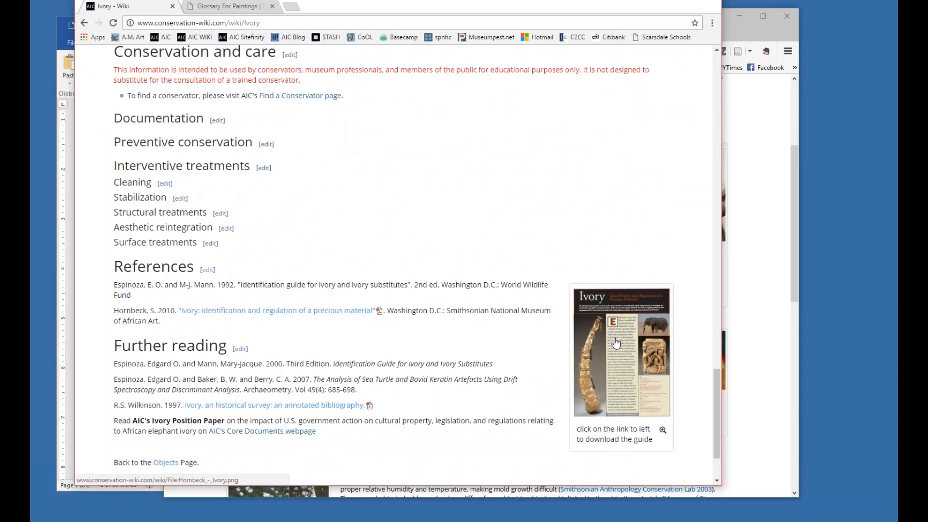
{"action": "left_click", "coordinate": [615, 342]}
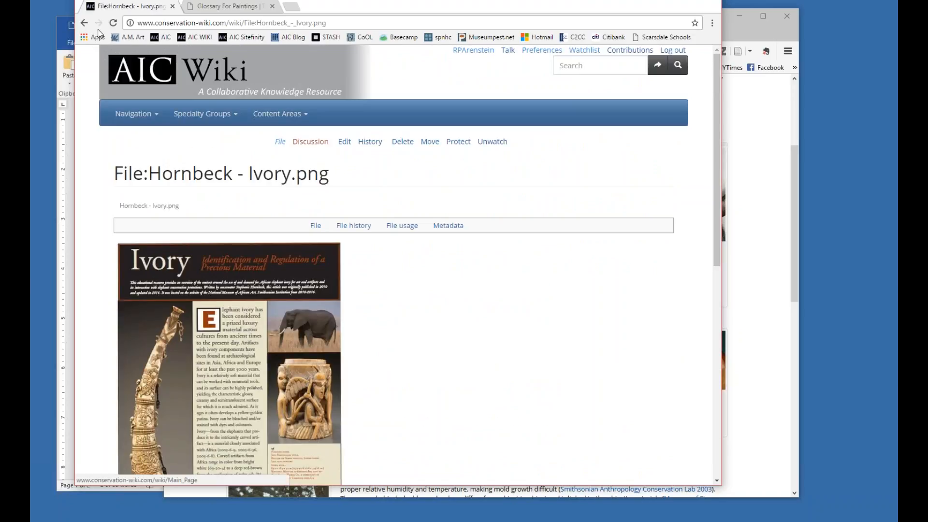
{"action": "left_click", "coordinate": [84, 24]}
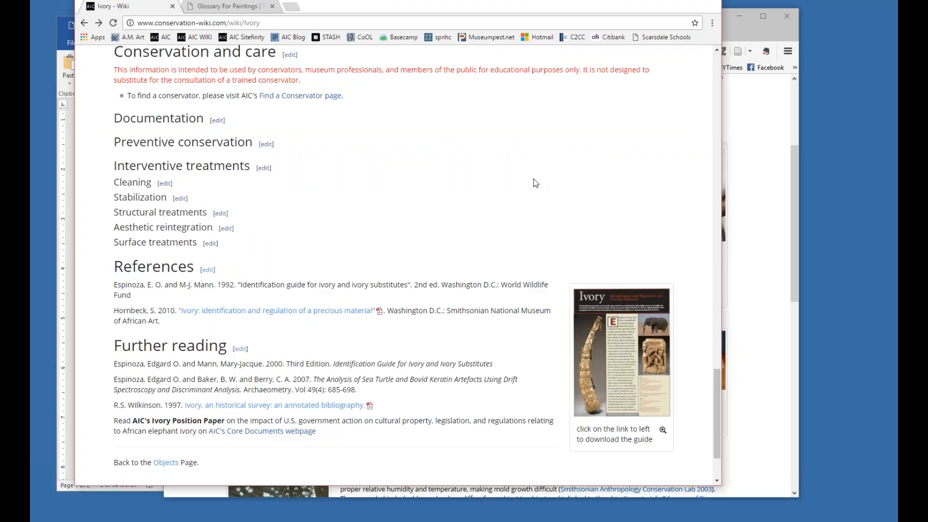
Switch to the Firefox window with the Bloom article and review it down to the References section.
{"action": "left_click_drag", "start_coordinate": [372, 7], "coordinate": [488, 40]}
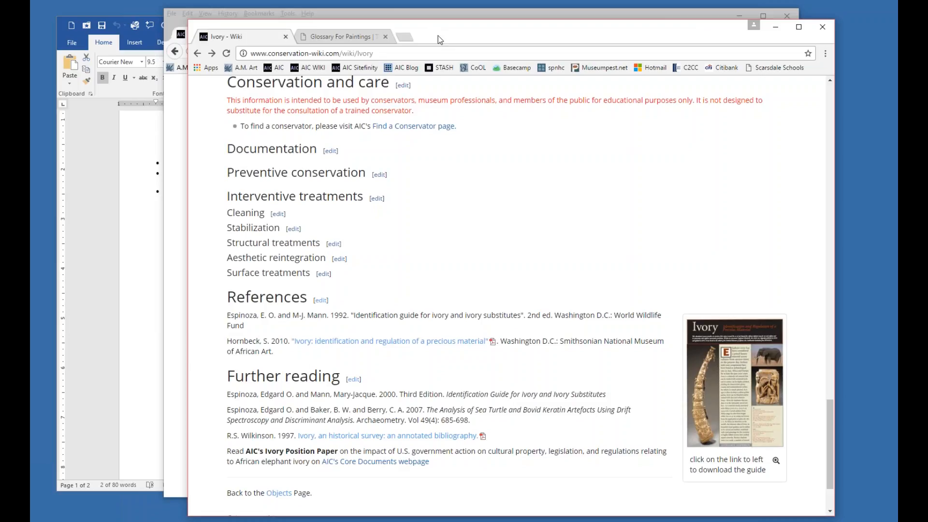
{"action": "left_click_drag", "start_coordinate": [439, 39], "coordinate": [412, 27]}
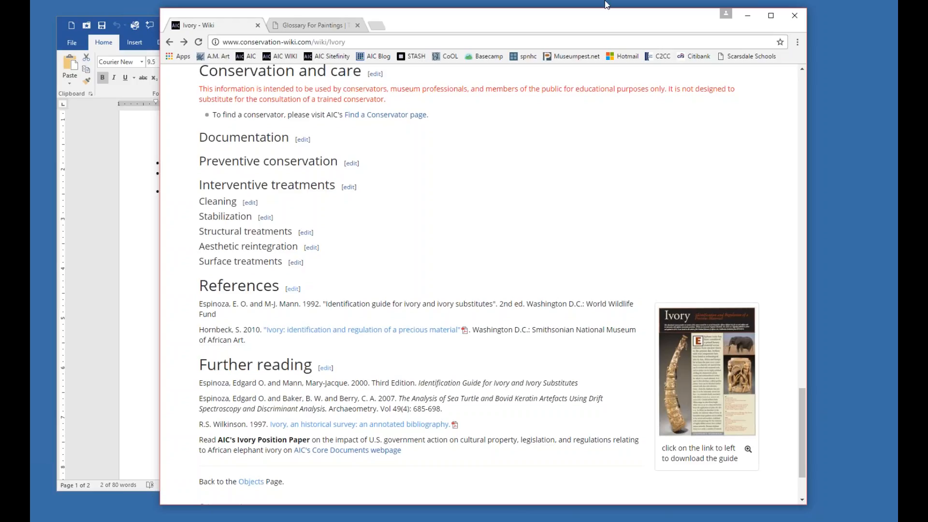
{"action": "left_click_drag", "start_coordinate": [604, 24], "coordinate": [503, 46]}
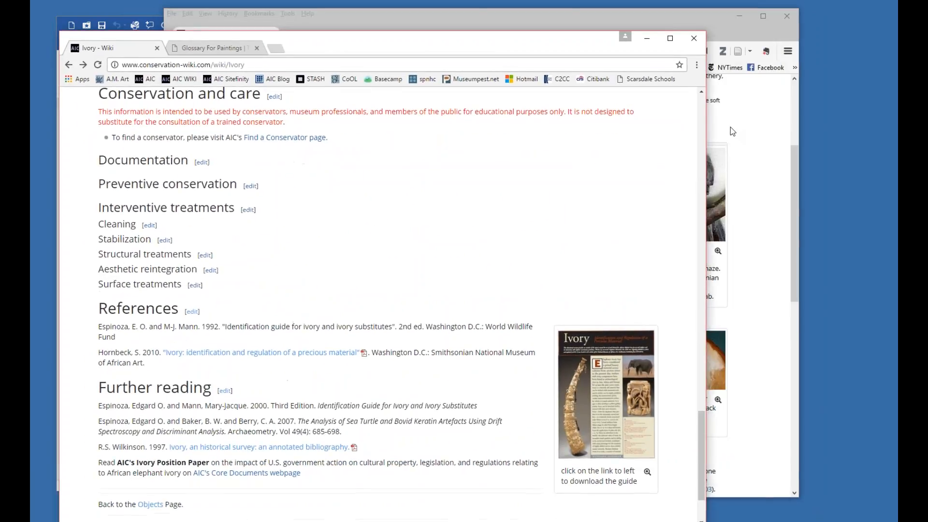
{"action": "left_click", "coordinate": [732, 121]}
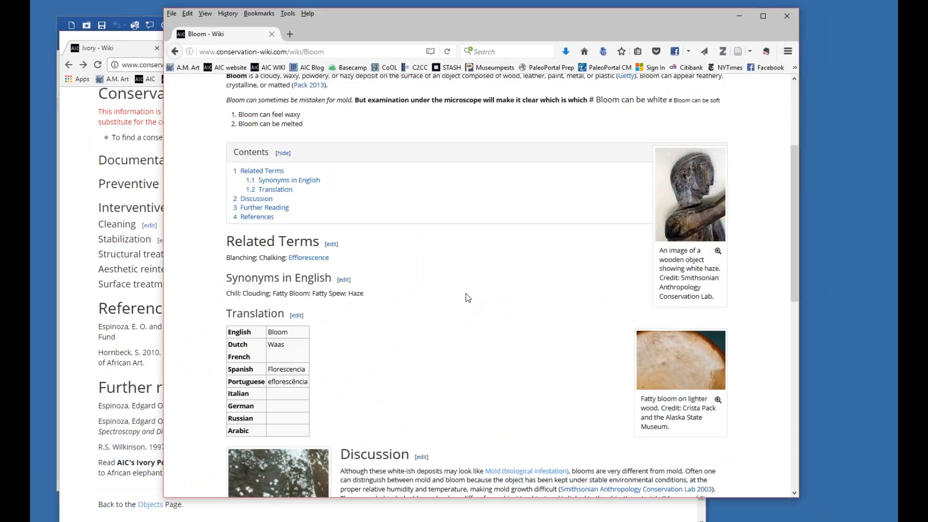
{"action": "scroll", "coordinate": [467, 296], "scroll_direction": "down", "scroll_amount": 3}
{"action": "scroll", "coordinate": [468, 296], "scroll_direction": "down", "scroll_amount": 3}
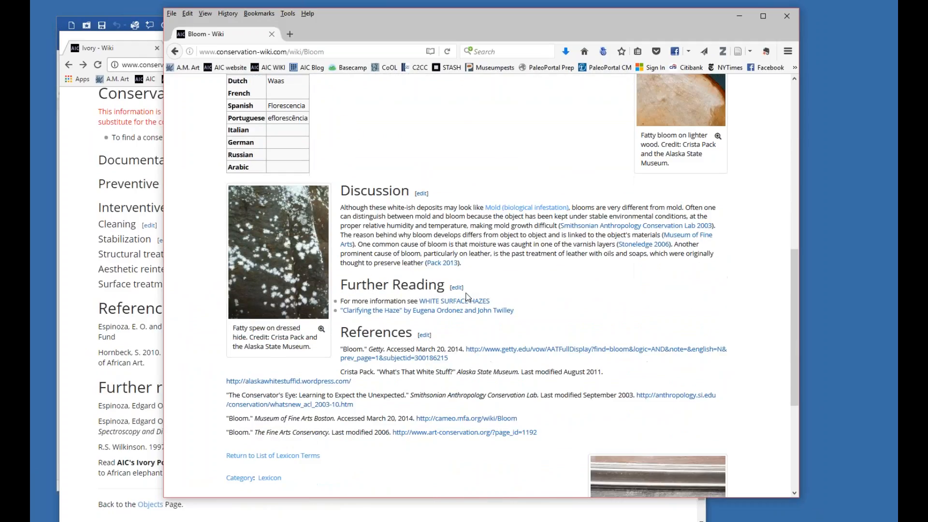
{"action": "scroll", "coordinate": [468, 296], "scroll_direction": "up", "scroll_amount": 8}
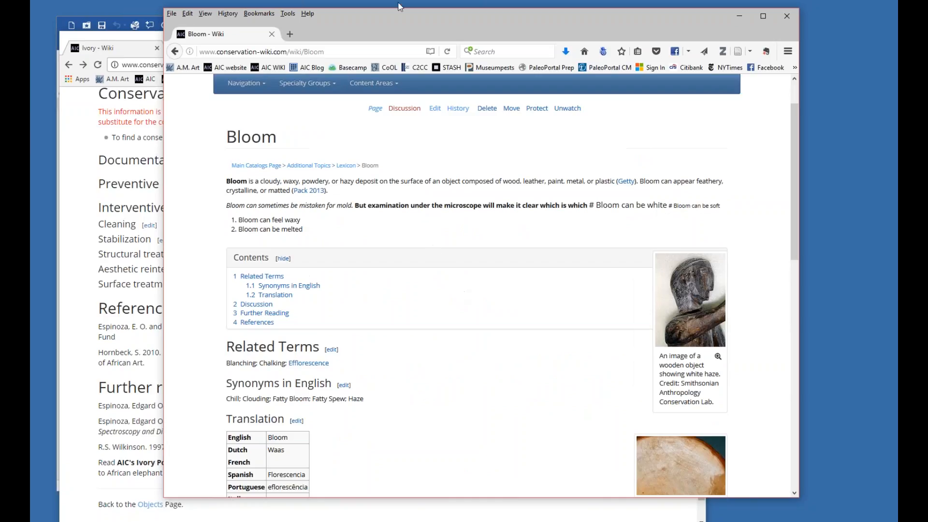
Search the web for "fatty bloom conservation" in a new browser tab.
{"action": "left_click", "coordinate": [291, 34]}
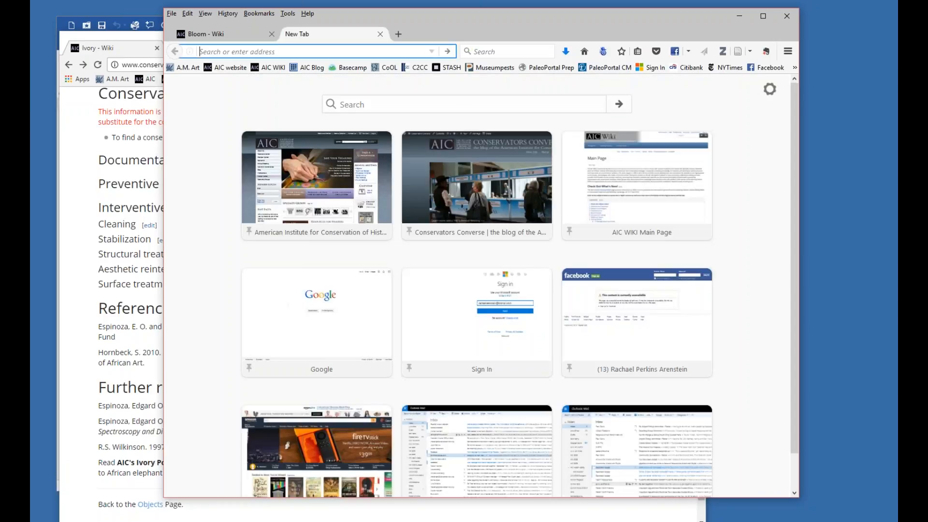
{"action": "type", "text": "fat"}
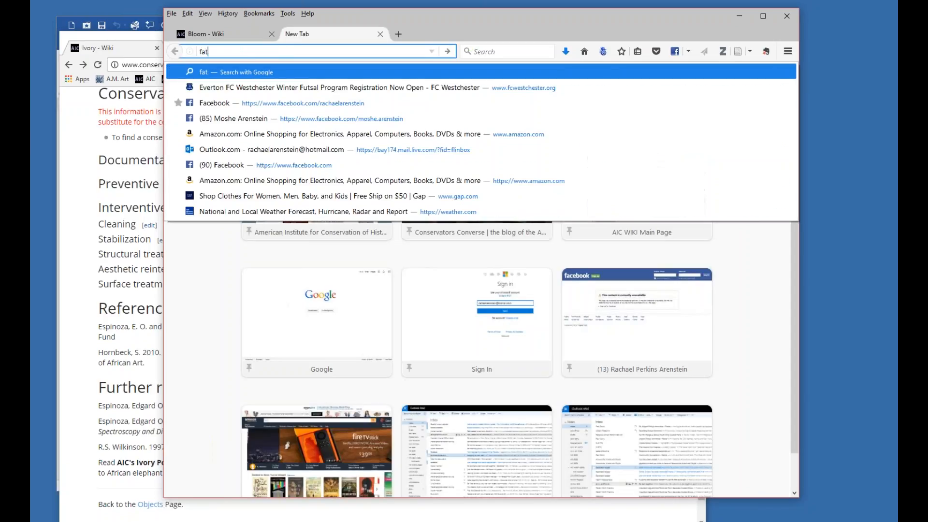
{"action": "type", "text": "ty bloom "}
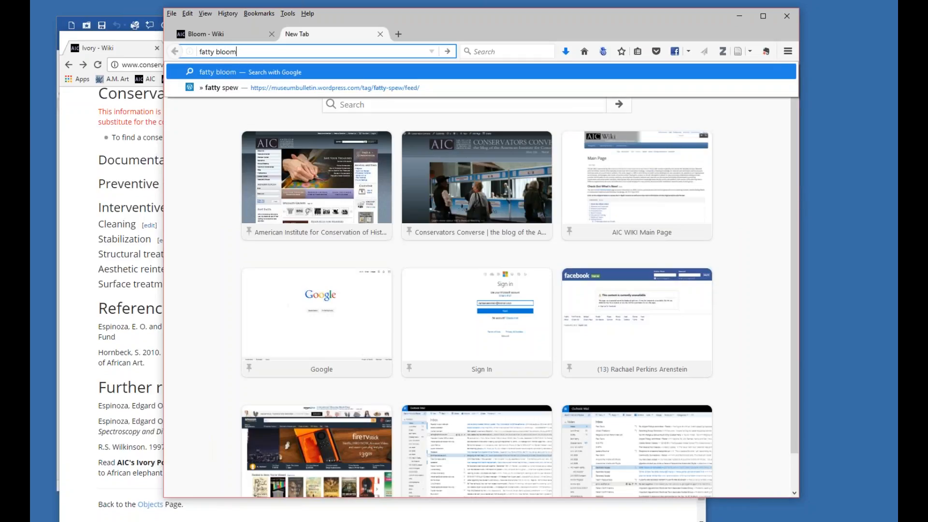
{"action": "type", "text": "conservation"}
{"action": "key", "text": "Return"}
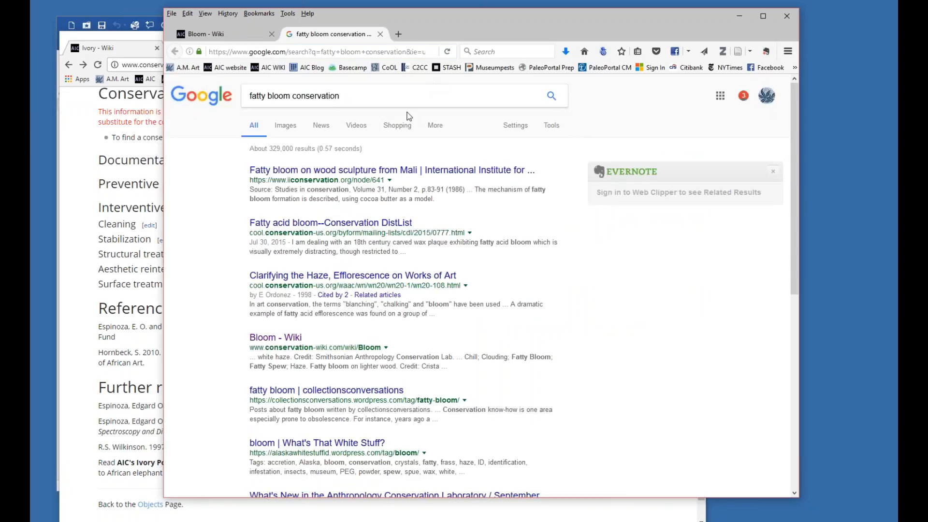
Open the result "Fatty bloom on wood sculpture from Mali", review its abstract and copy the page's web address.
{"action": "left_click", "coordinate": [377, 170]}
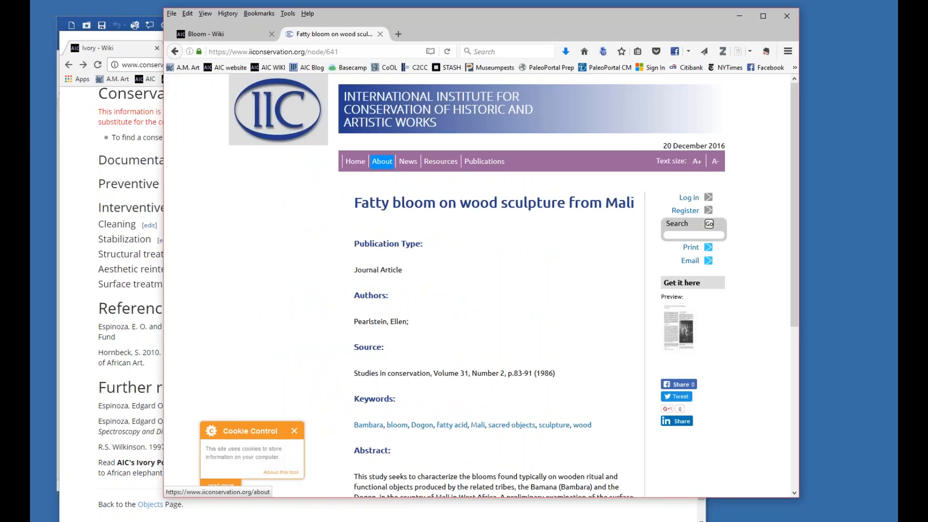
{"action": "scroll", "coordinate": [514, 280], "scroll_direction": "down", "scroll_amount": 5}
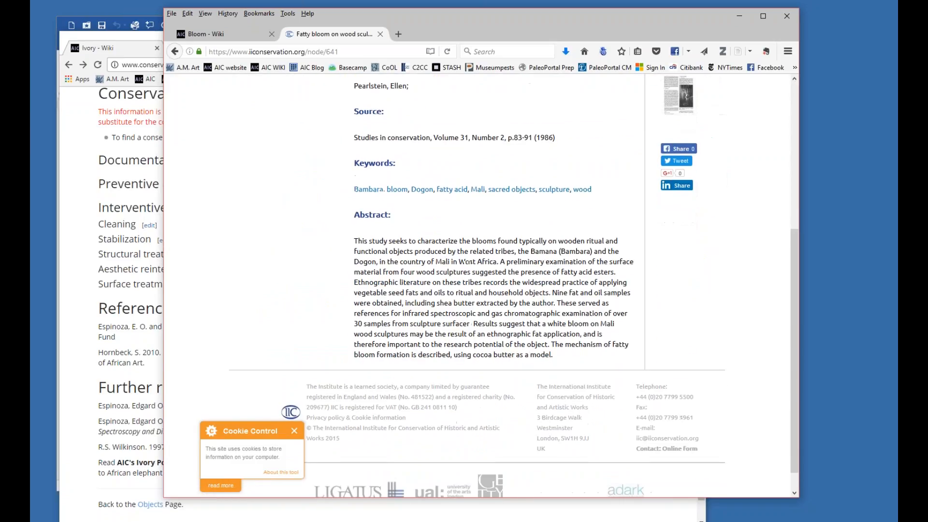
{"action": "scroll", "coordinate": [514, 280], "scroll_direction": "up", "scroll_amount": 5}
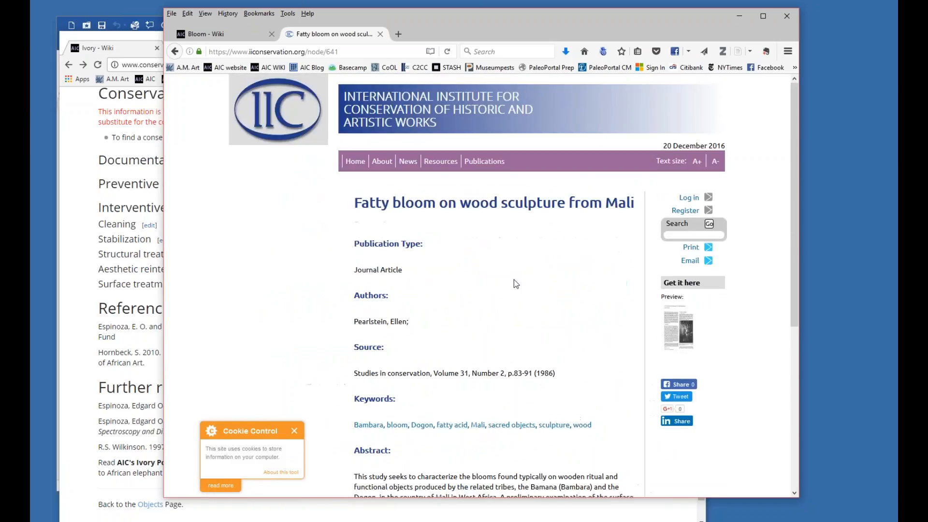
{"action": "left_click", "coordinate": [352, 51]}
{"action": "key", "text": "ctrl+c"}
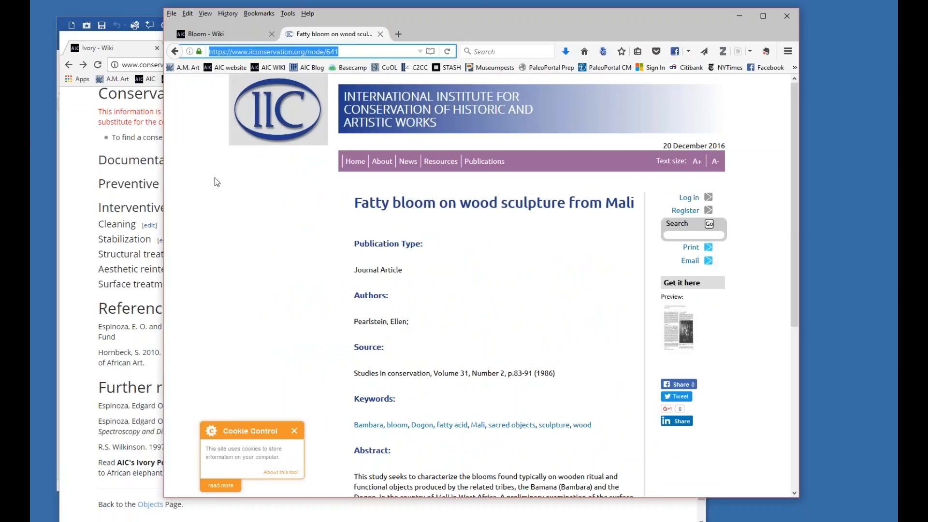
Return to the Bloom article, open the whole page for editing and go to the beginning of its markup.
{"action": "left_click", "coordinate": [205, 35]}
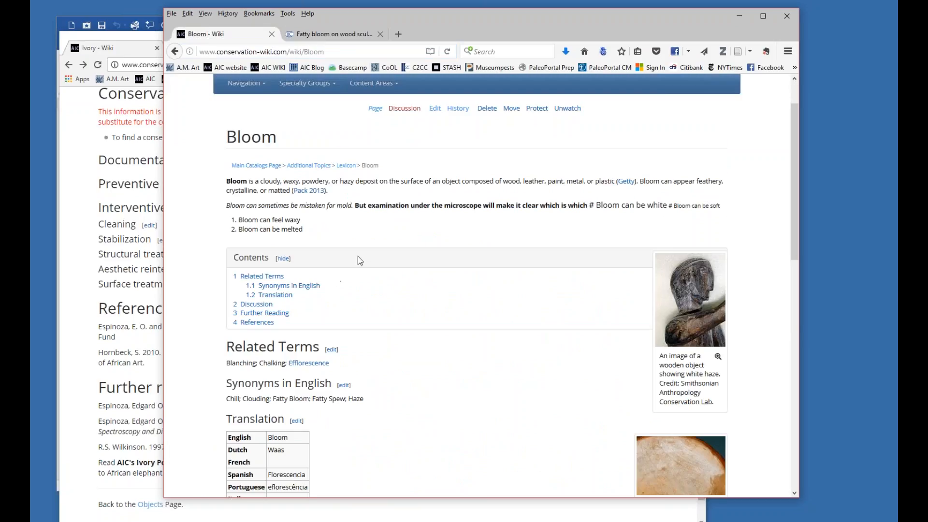
{"action": "left_click", "coordinate": [436, 109]}
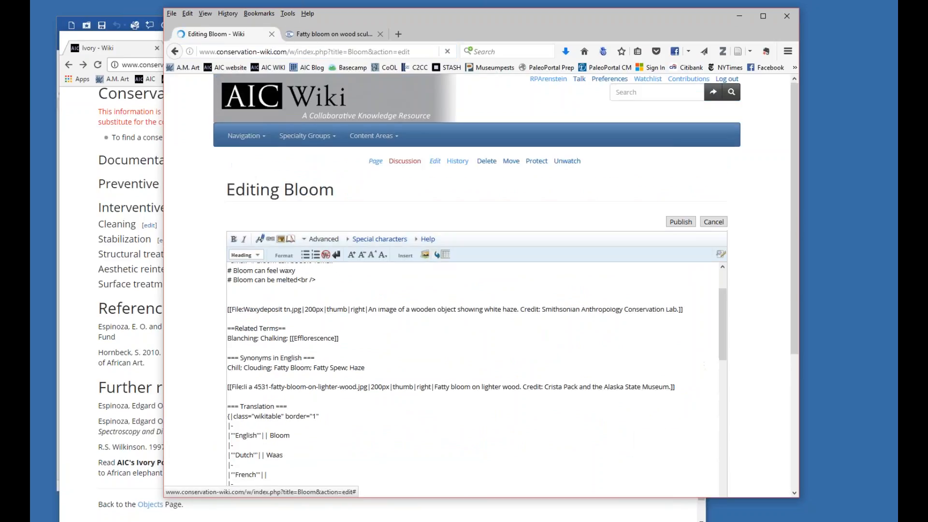
{"action": "scroll", "coordinate": [327, 330], "scroll_direction": "up", "scroll_amount": 2}
Below "Bloom can be melted", add the line "To learn more about bloom read the IIC Studies in Conservation article Fatty Bloom on Wood Sculpture.".
{"action": "left_click", "coordinate": [328, 336]}
{"action": "key", "text": "Return"}
{"action": "type", "text": "To"}
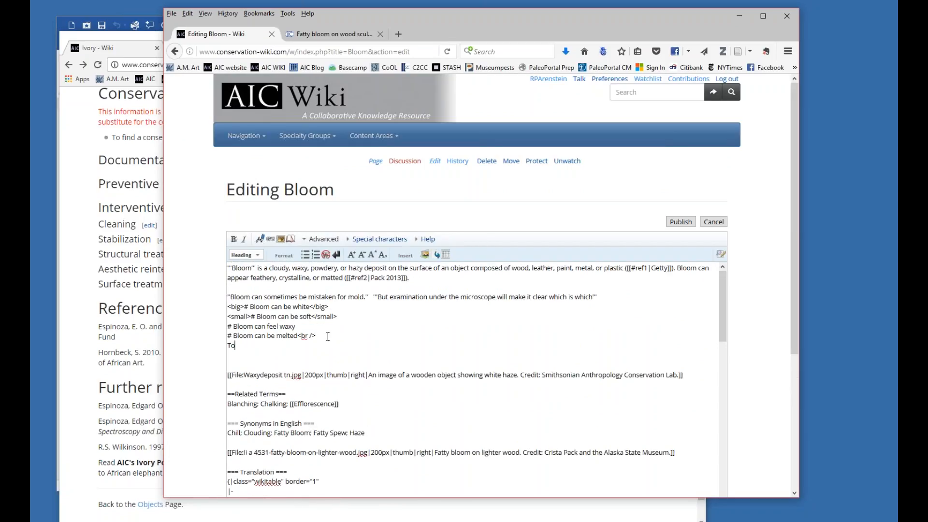
{"action": "type", "text": " learn more about bloom read the IIC Studies in Conserva"}
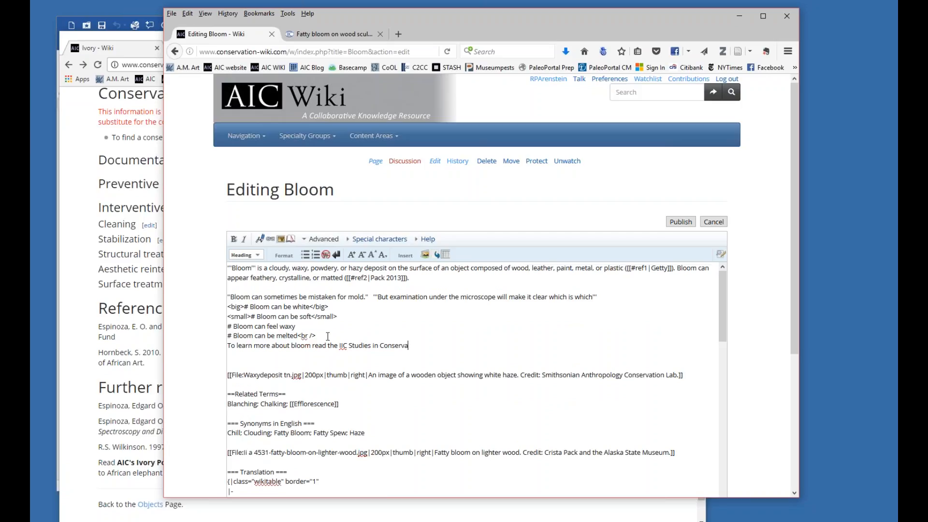
{"action": "type", "text": "tion article Fatty Bloom on Wood Scu"}
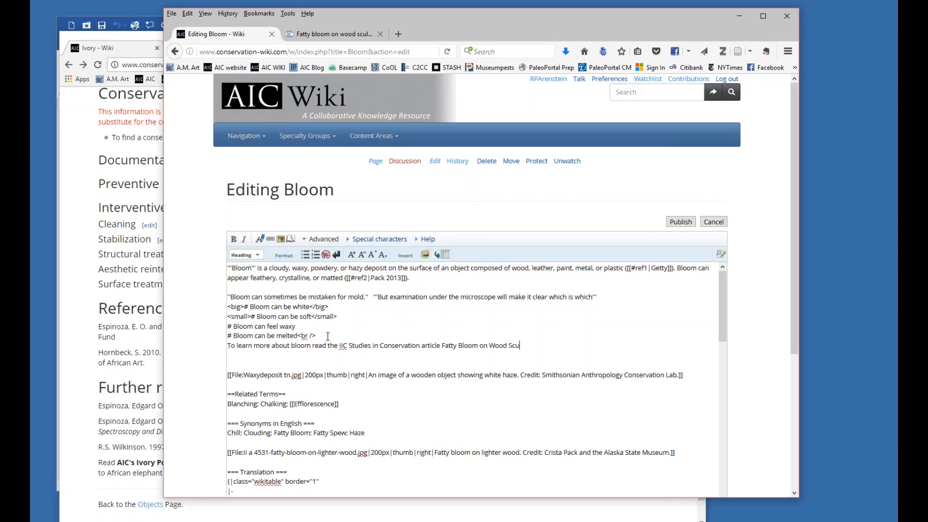
{"action": "type", "text": "lpture"}
{"action": "key", "text": "BackSpace"}
{"action": "left_click", "coordinate": [340, 345]}
{"action": "type", "text": "["}
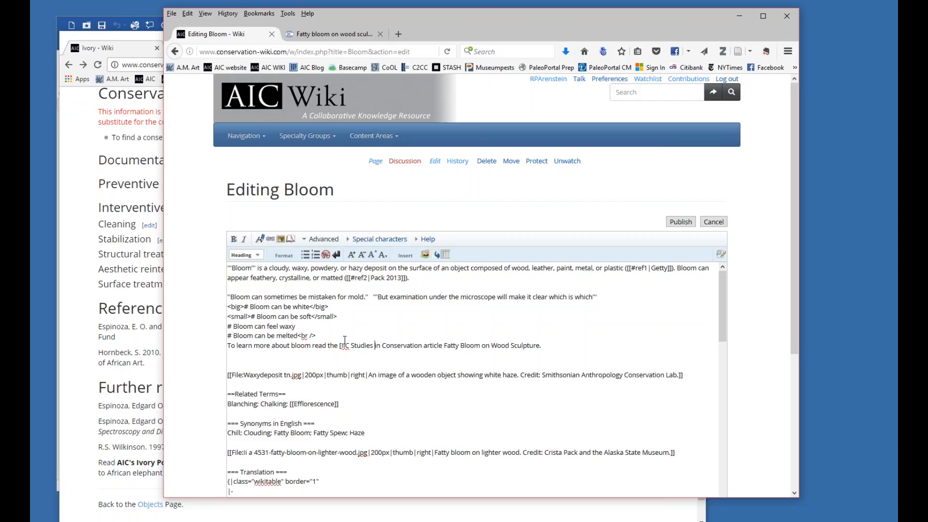
{"action": "key", "text": "Right"}
{"action": "key", "text": "Right"}
{"action": "key", "text": "Right"}
{"action": "key", "text": "Right"}
{"action": "key", "text": "Right"}
{"action": "key", "text": "Right"}
{"action": "key", "text": "Right"}
{"action": "key", "text": "Right"}
{"action": "key", "text": "Right"}
{"action": "key", "text": "Right"}
{"action": "key", "text": "Right"}
{"action": "key", "text": "Right"}
{"action": "key", "text": "Right"}
{"action": "key", "text": "Right"}
{"action": "key", "text": "Right"}
{"action": "key", "text": "Right"}
{"action": "key", "text": "Right"}
{"action": "key", "text": "Right"}
{"action": "key", "text": "Right"}
{"action": "key", "text": "Right"}
{"action": "key", "text": "Left"}
{"action": "key", "text": "Left"}
{"action": "key", "text": "Left"}
{"action": "type", "text": "]"}
{"action": "key", "text": "ctrl+Left"}
{"action": "key", "text": "ctrl+Left"}
{"action": "key", "text": "ctrl+Left"}
{"action": "key", "text": "ctrl+Left"}
{"action": "key", "text": "ctrl+Left"}
{"action": "key", "text": "ctrl+Left"}
{"action": "key", "text": "ctrl+Left"}
{"action": "key", "text": "ctrl+Left"}
{"action": "key", "text": "ctrl+Left"}
{"action": "key", "text": "Left"}
{"action": "key", "text": "Left"}
{"action": "key", "text": "Left"}
{"action": "key", "text": "Left"}
{"action": "key", "text": "ctrl+v"}
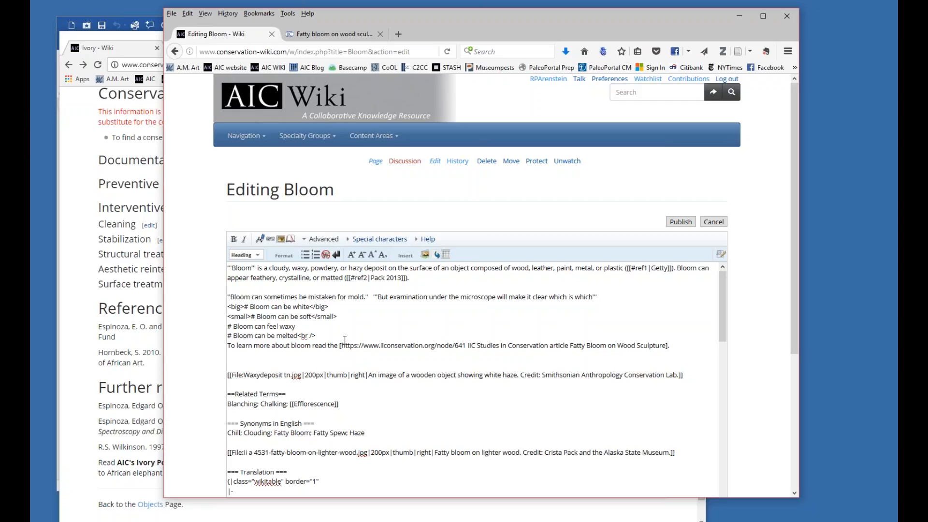
Highlight the web address and the link text in turn within the bracketed IIC link in the Bloom markup.
{"action": "left_click_drag", "start_coordinate": [466, 345], "coordinate": [344, 347]}
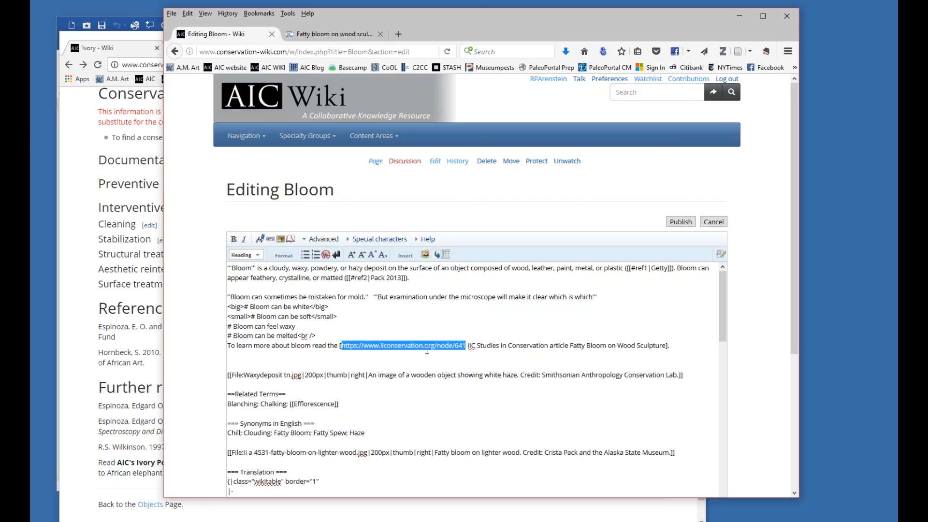
{"action": "left_click", "coordinate": [467, 346]}
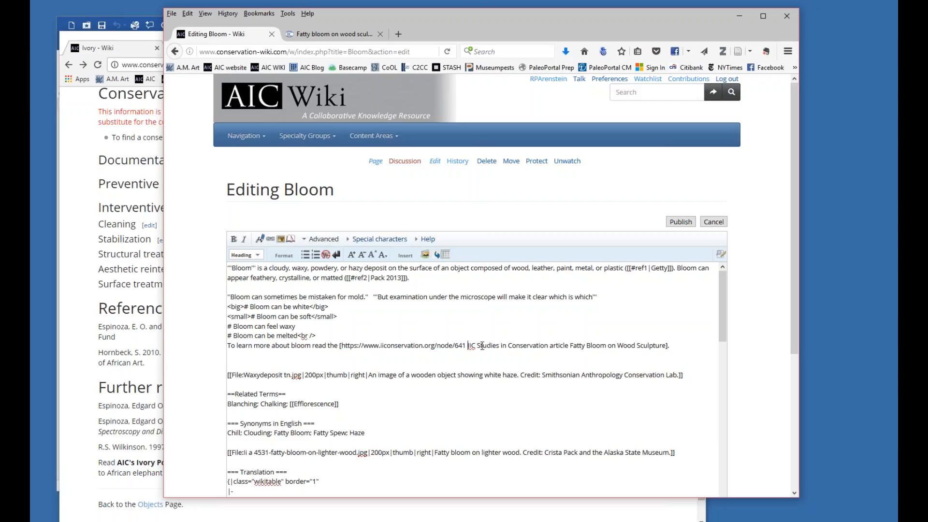
{"action": "key", "text": "ctrl+shift+Right"}
{"action": "key", "text": "ctrl+shift+Right"}
{"action": "key", "text": "ctrl+shift+Right"}
{"action": "key", "text": "ctrl+shift+Right"}
{"action": "key", "text": "ctrl+shift+Right"}
{"action": "key", "text": "ctrl+shift+Right"}
{"action": "key", "text": "ctrl+shift+Right"}
{"action": "key", "text": "ctrl+shift+Right"}
{"action": "key", "text": "ctrl+shift+Right"}
{"action": "key", "text": "ctrl+shift+Right"}
{"action": "key", "text": "ctrl+shift+Right"}
{"action": "key", "text": "ctrl+shift+Right"}
{"action": "key", "text": "ctrl+shift+Left"}
{"action": "key", "text": "ctrl+shift+Left"}
{"action": "key", "text": "ctrl+shift+Left"}
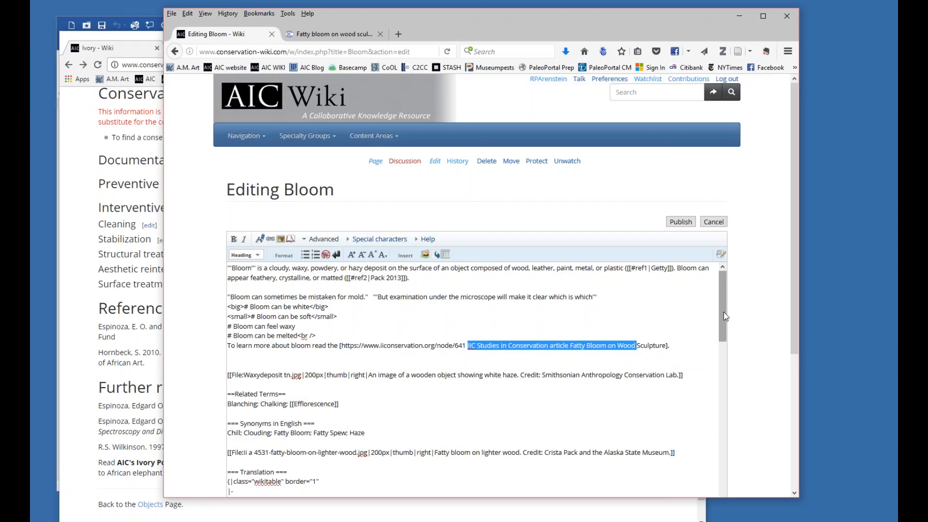
Preview the edited Bloom page to check how the external link renders.
{"action": "left_click_drag", "start_coordinate": [521, 16], "coordinate": [464, 15]}
{"action": "left_click_drag", "start_coordinate": [727, 267], "coordinate": [729, 369]}
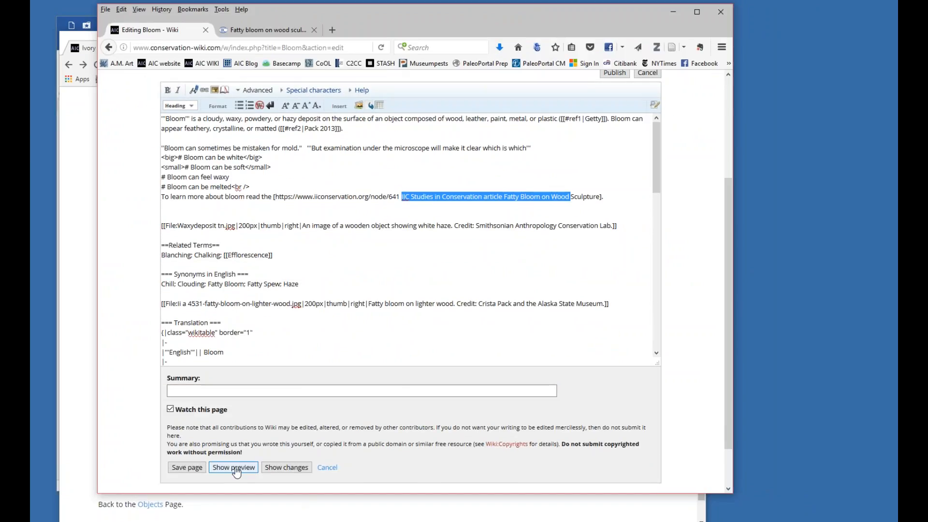
{"action": "left_click", "coordinate": [234, 468]}
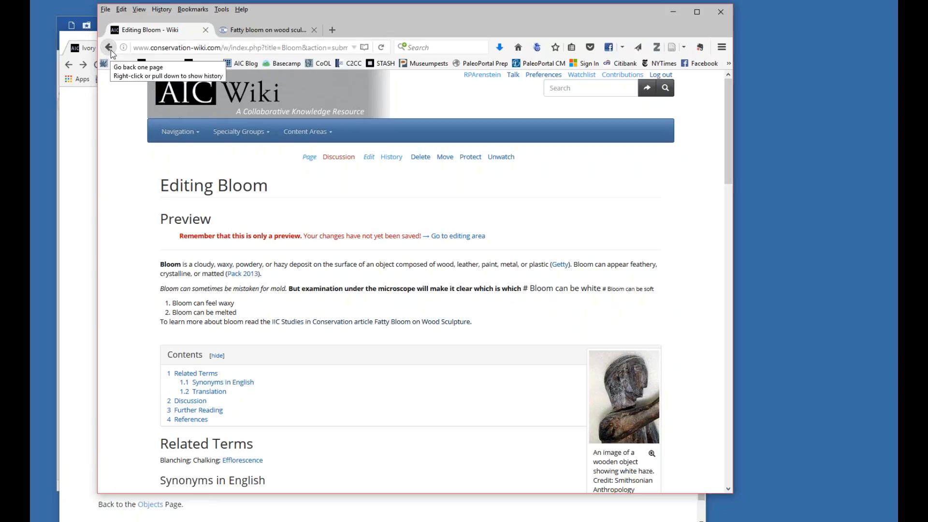
Replace the space between the address and "IIC Studies in Conservation" in the external link with a pipe character.
{"action": "scroll", "coordinate": [419, 331], "scroll_direction": "down", "scroll_amount": 20}
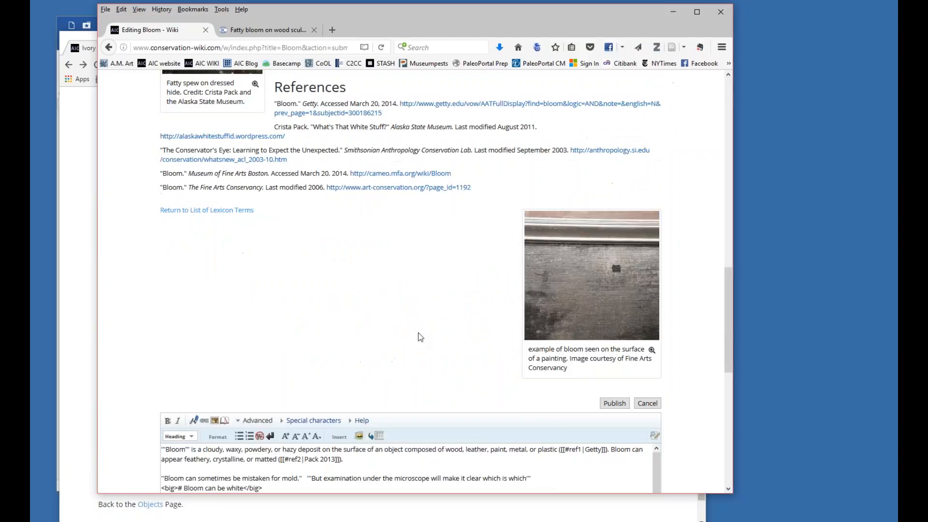
{"action": "scroll", "coordinate": [411, 289], "scroll_direction": "down", "scroll_amount": 2}
{"action": "scroll", "coordinate": [411, 290], "scroll_direction": "up", "scroll_amount": 2}
{"action": "left_click", "coordinate": [401, 288]}
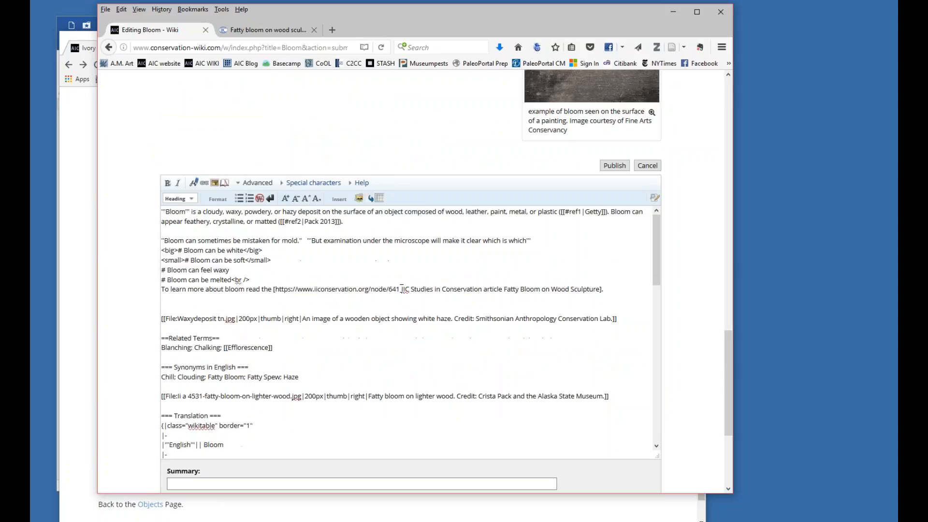
{"action": "type", "text": "|"}
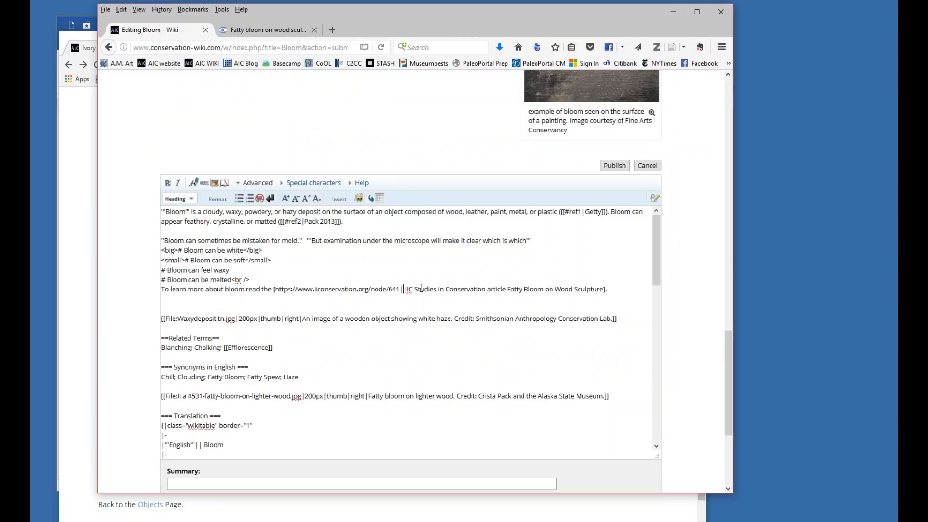
{"action": "key", "text": "Delete"}
{"action": "key", "text": "Delete"}
{"action": "key", "text": "Delete"}
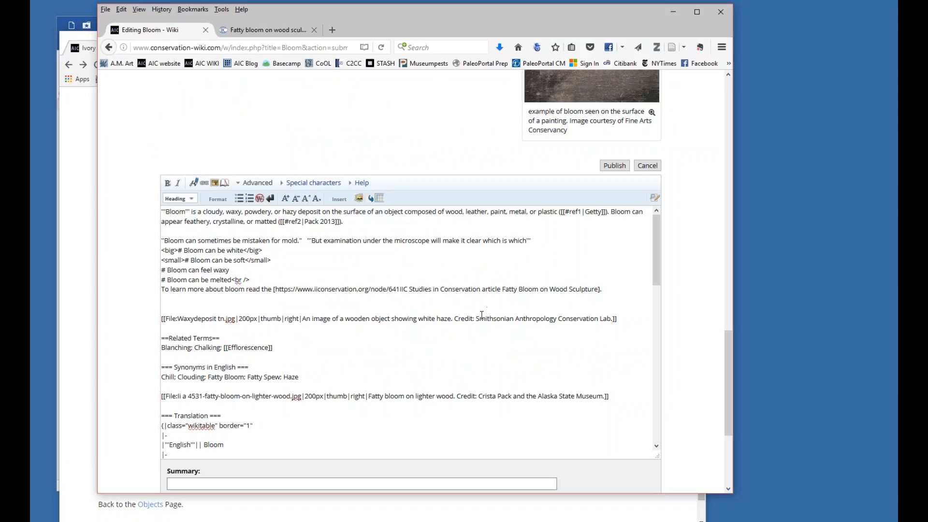
{"action": "type", "text": "|"}
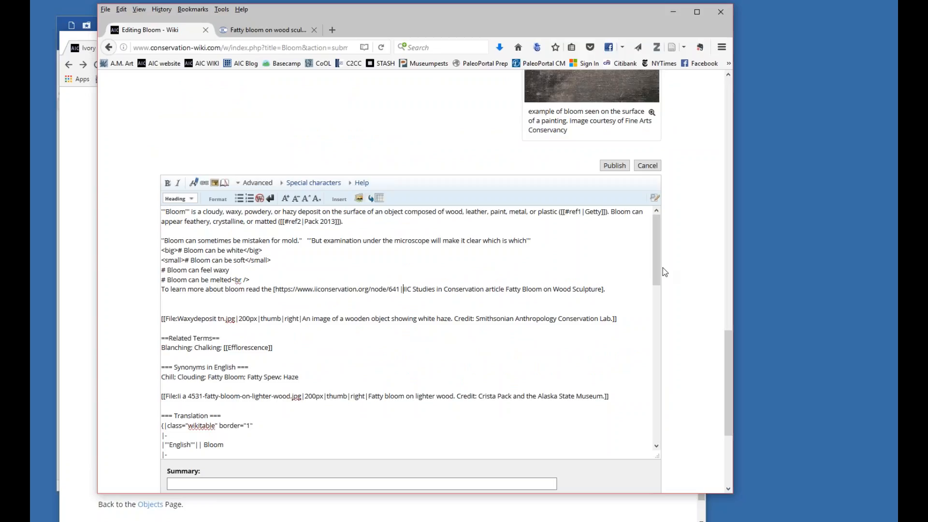
Preview the Bloom page with the piped external link and save the page.
{"action": "left_click_drag", "start_coordinate": [656, 259], "coordinate": [656, 387]}
{"action": "left_click_drag", "start_coordinate": [728, 410], "coordinate": [727, 451]}
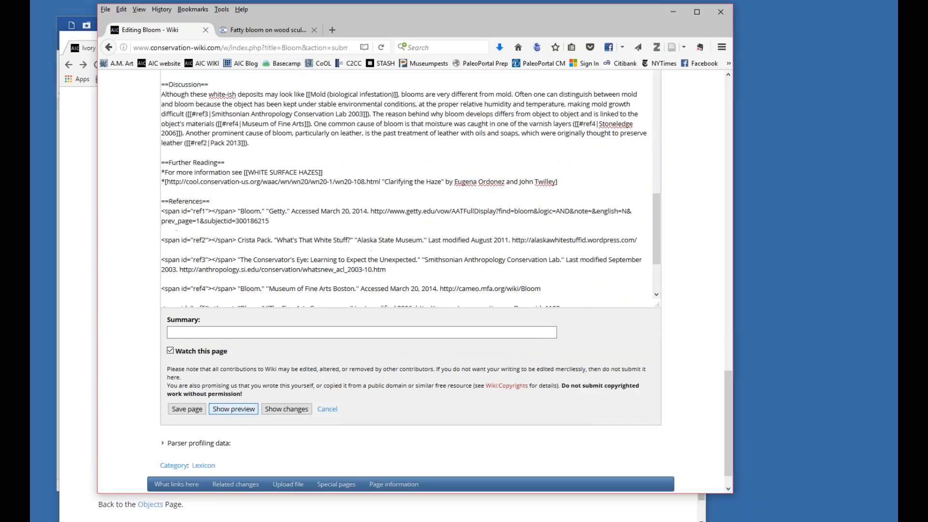
{"action": "left_click", "coordinate": [234, 409]}
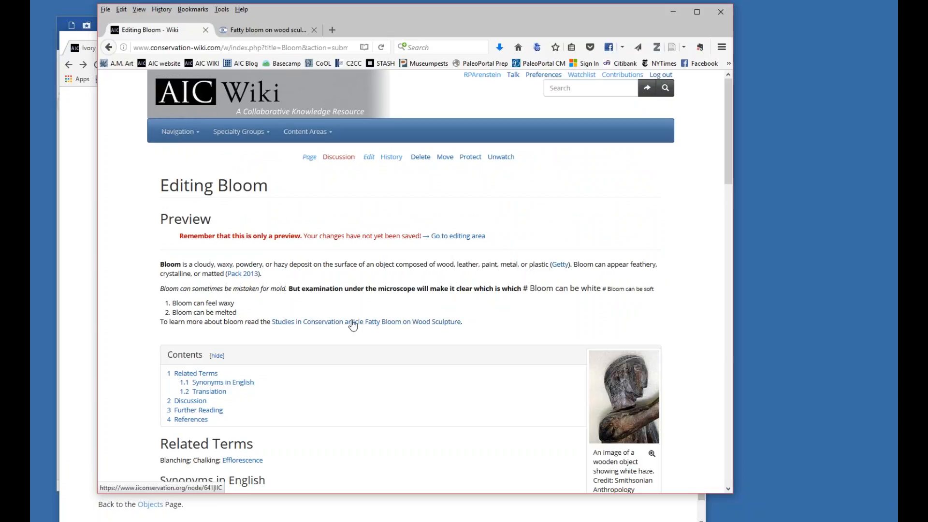
{"action": "left_click_drag", "start_coordinate": [725, 173], "coordinate": [726, 471]}
{"action": "left_click", "coordinate": [187, 377]}
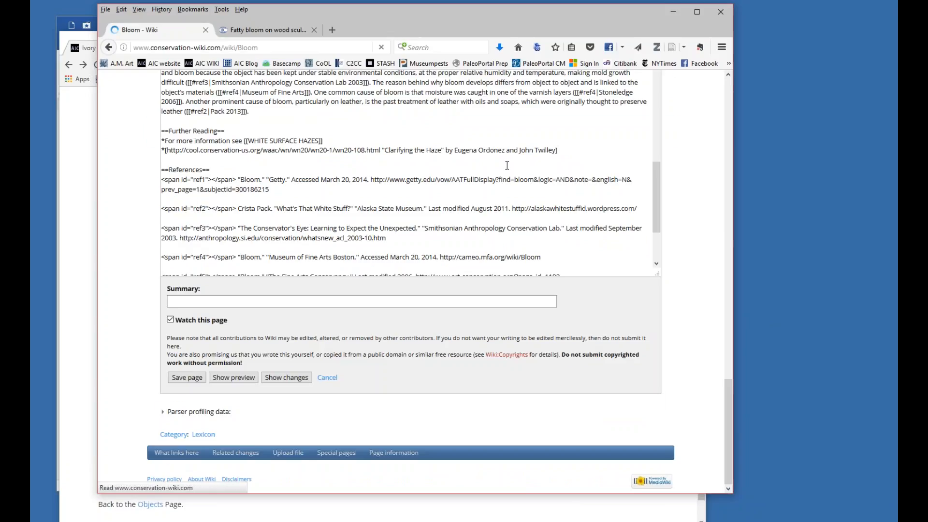
Test the saved external link, compare its address with the original article page, and return to the Bloom article.
{"action": "left_click", "coordinate": [358, 289]}
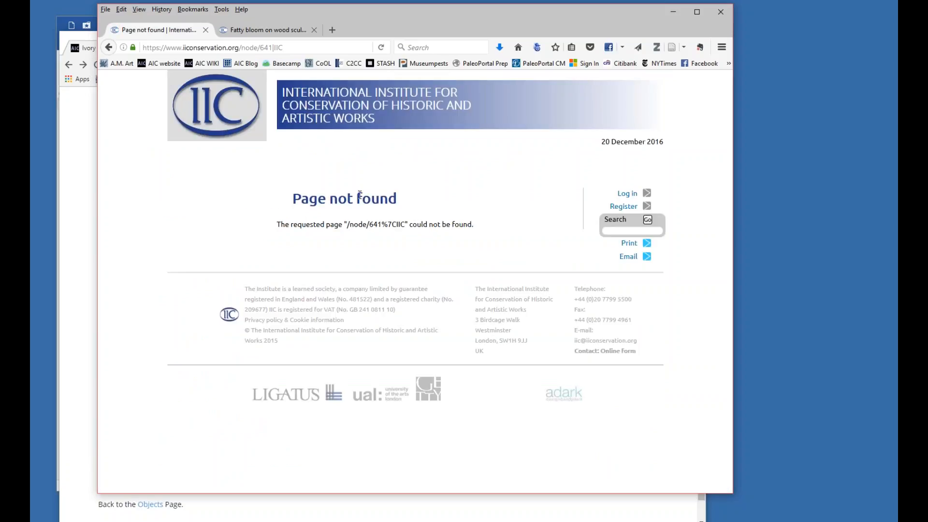
{"action": "left_click", "coordinate": [259, 28]}
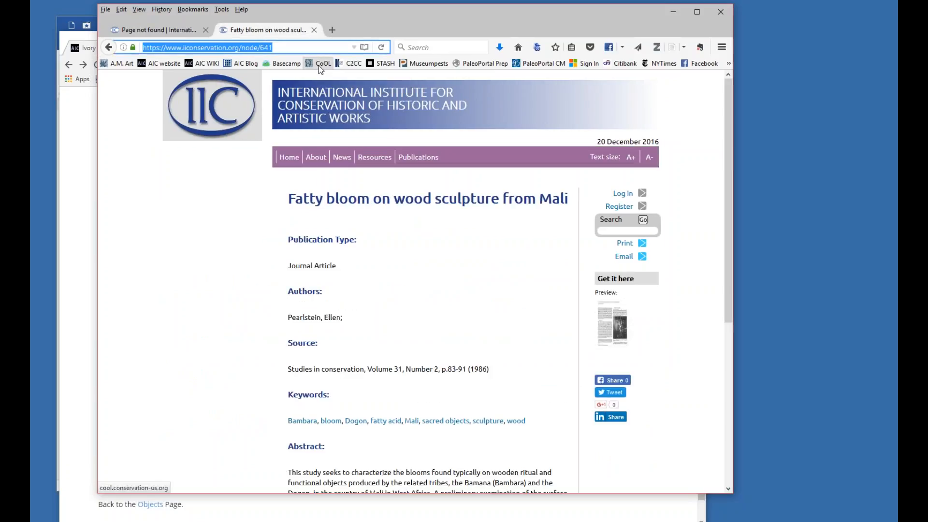
{"action": "left_click", "coordinate": [155, 32]}
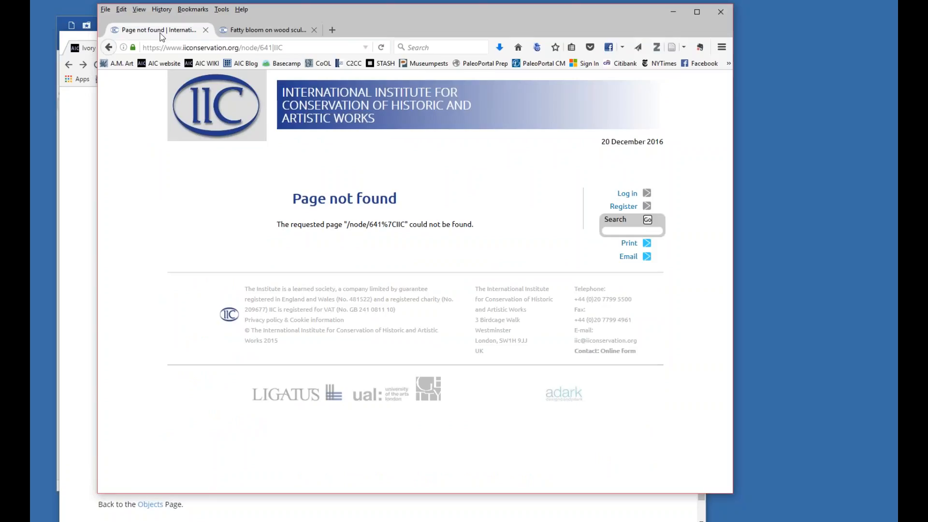
{"action": "left_click", "coordinate": [111, 48]}
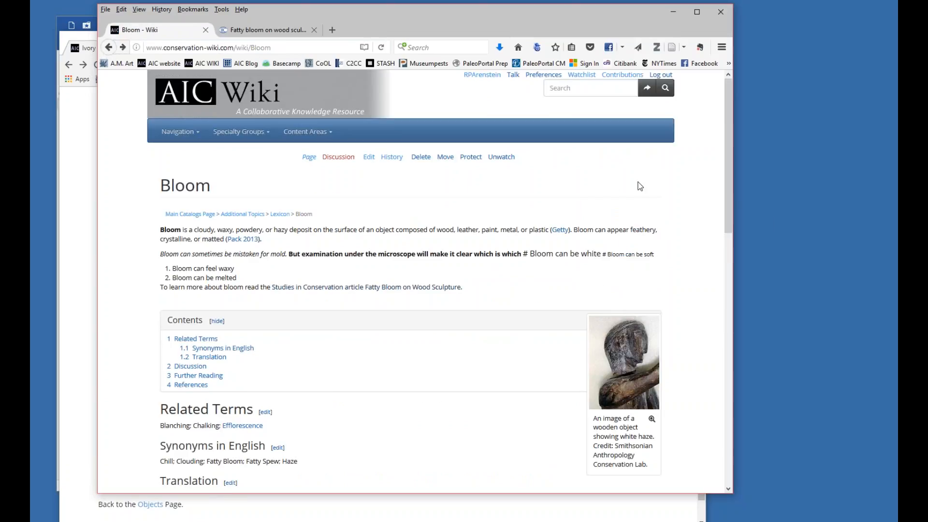
Edit Bloom to put a space instead of the pipe after the link's address, save the page and test the link.
{"action": "left_click", "coordinate": [370, 159]}
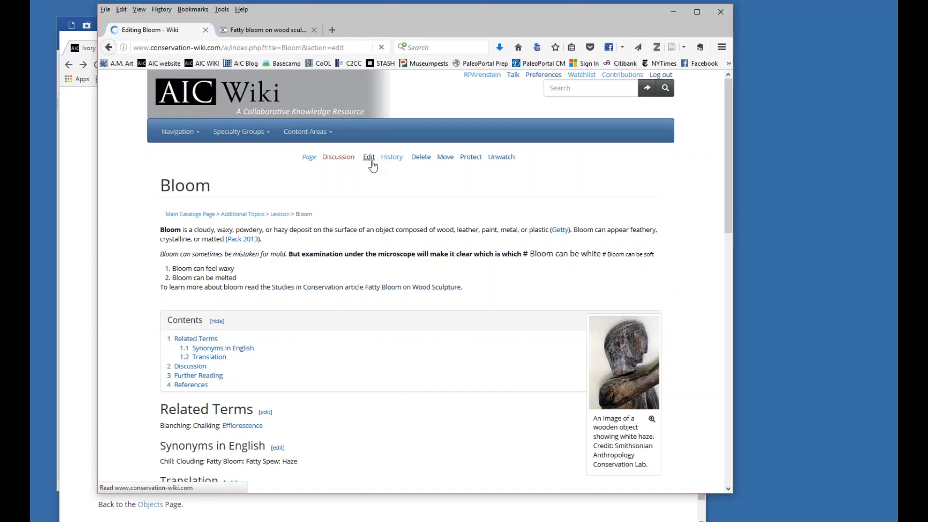
{"action": "left_click_drag", "start_coordinate": [400, 341], "coordinate": [275, 344]}
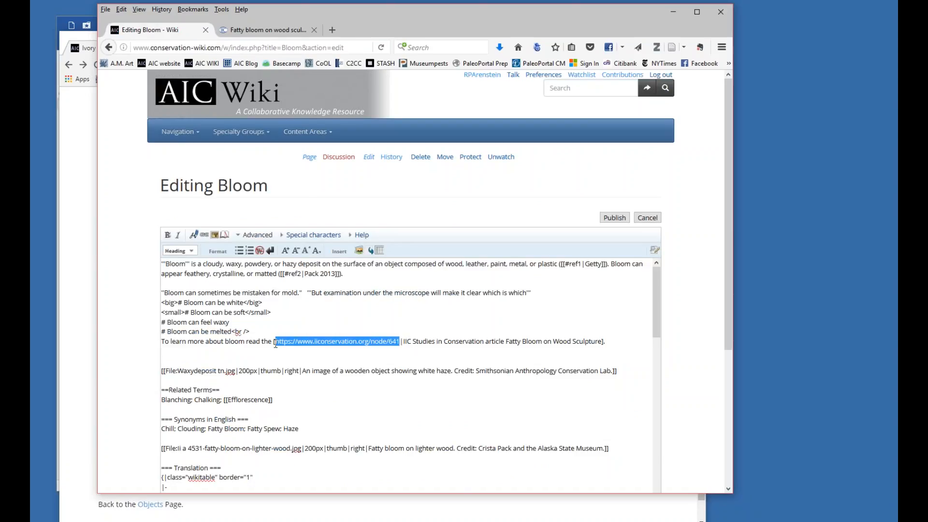
{"action": "key", "text": "Right"}
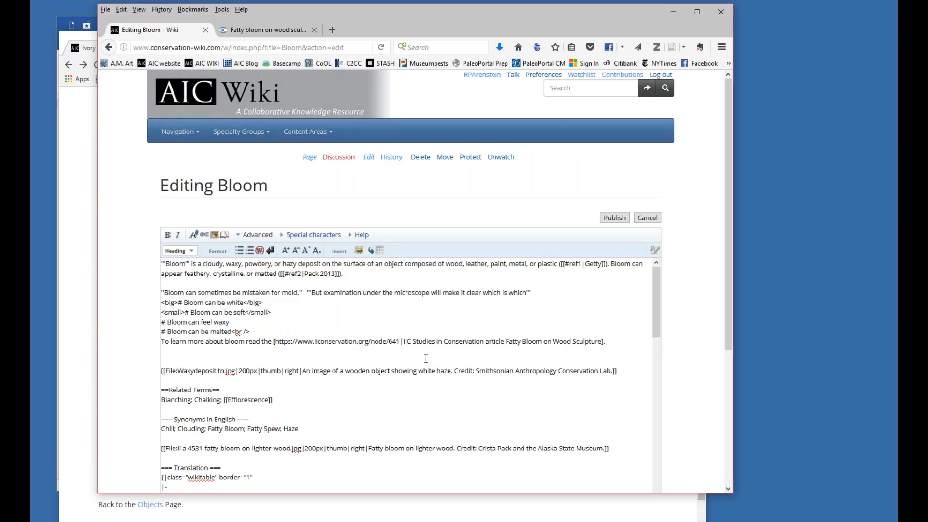
{"action": "key", "text": "Delete"}
{"action": "left_click_drag", "start_coordinate": [726, 321], "coordinate": [723, 429]}
{"action": "left_click", "coordinate": [200, 455]}
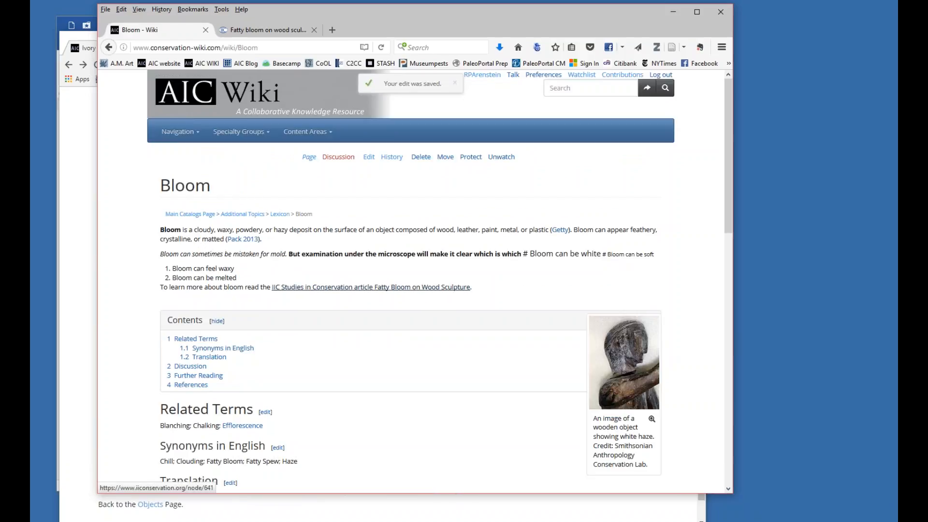
{"action": "left_click", "coordinate": [375, 291]}
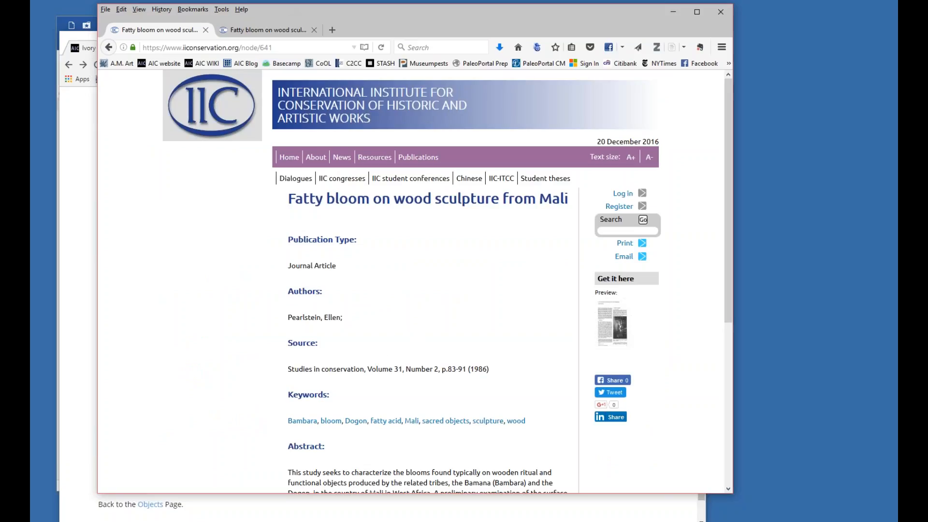
{"action": "left_click", "coordinate": [108, 47]}
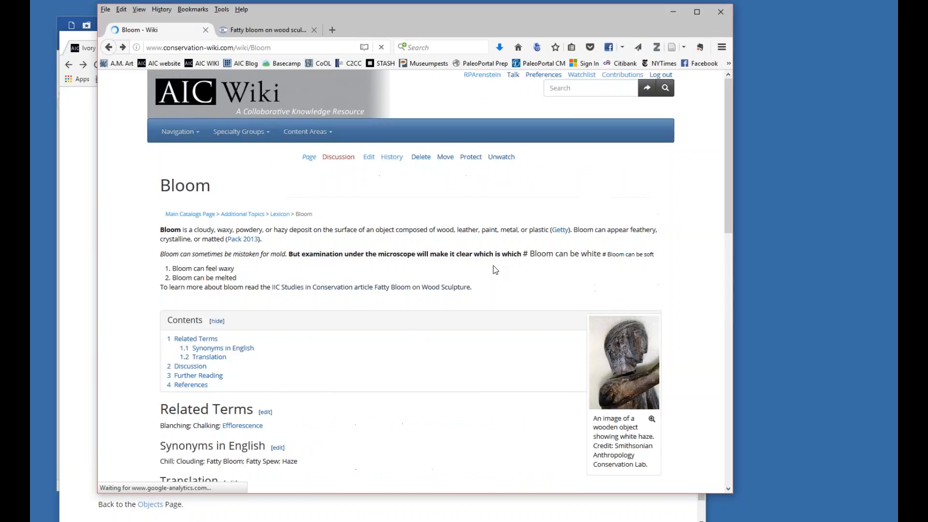
Reopen the Bloom markup and examine the double-bracketed "Mold (biological infestation)" link and the single-bracketed "Clarifying the Haze" link.
{"action": "left_click", "coordinate": [368, 156]}
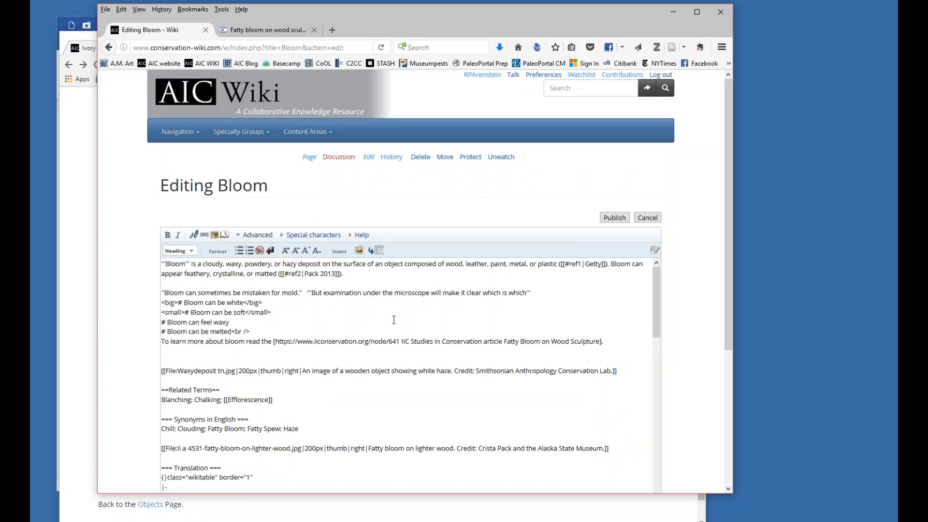
{"action": "scroll", "coordinate": [566, 366], "scroll_direction": "down", "scroll_amount": 12}
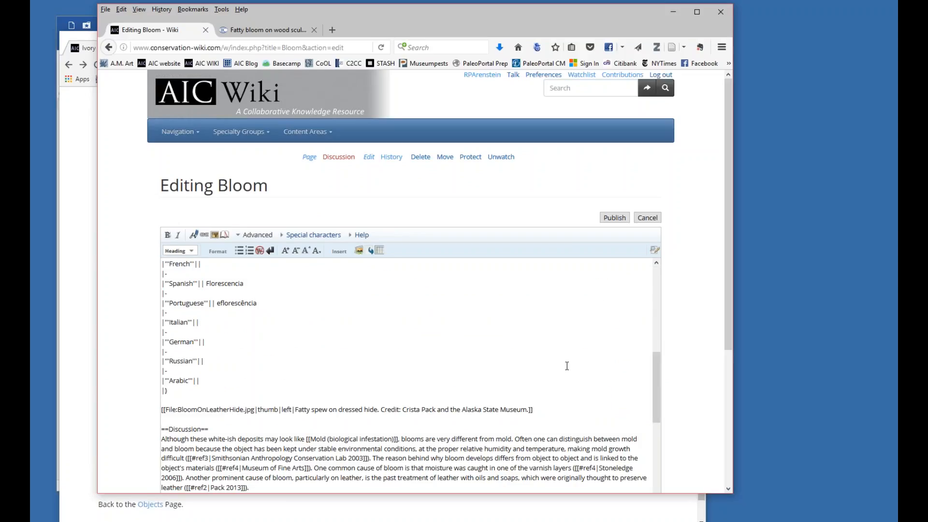
{"action": "scroll", "coordinate": [567, 366], "scroll_direction": "down", "scroll_amount": 5}
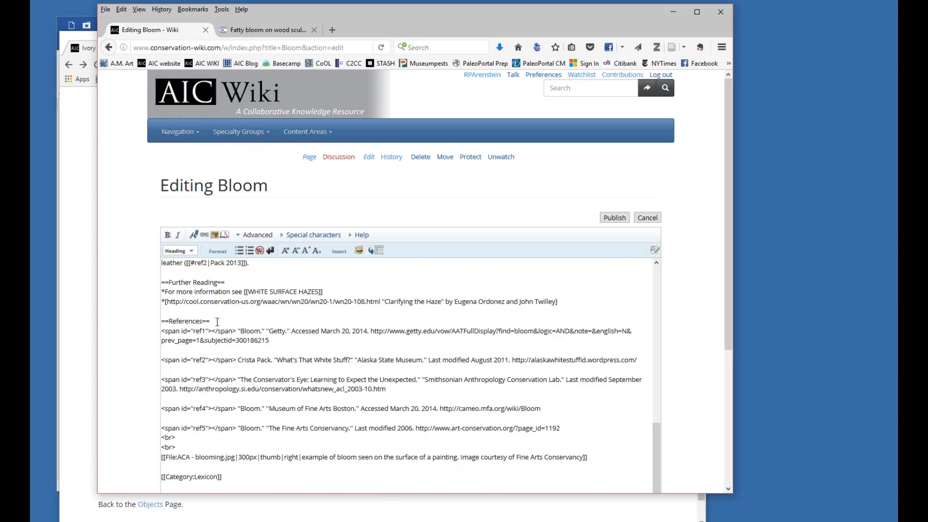
{"action": "scroll", "coordinate": [251, 352], "scroll_direction": "up", "scroll_amount": 6}
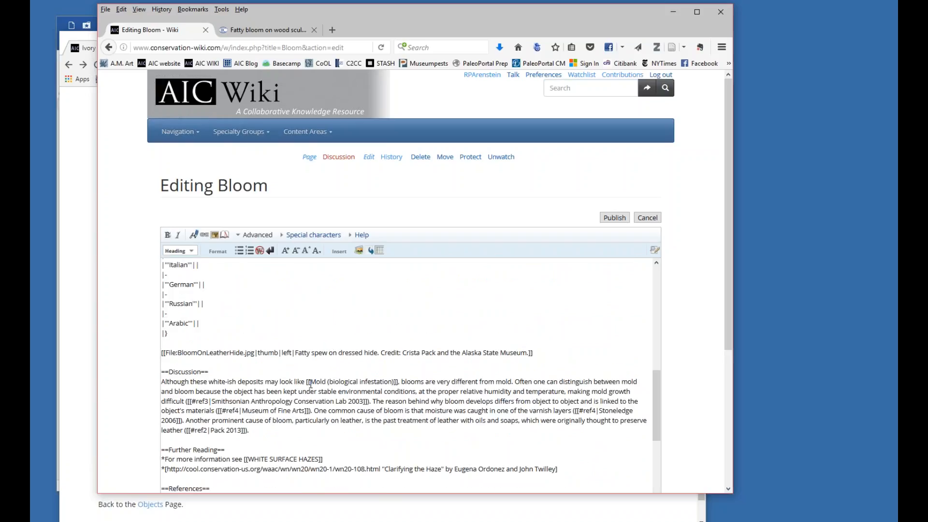
{"action": "left_click_drag", "start_coordinate": [307, 381], "coordinate": [399, 384]}
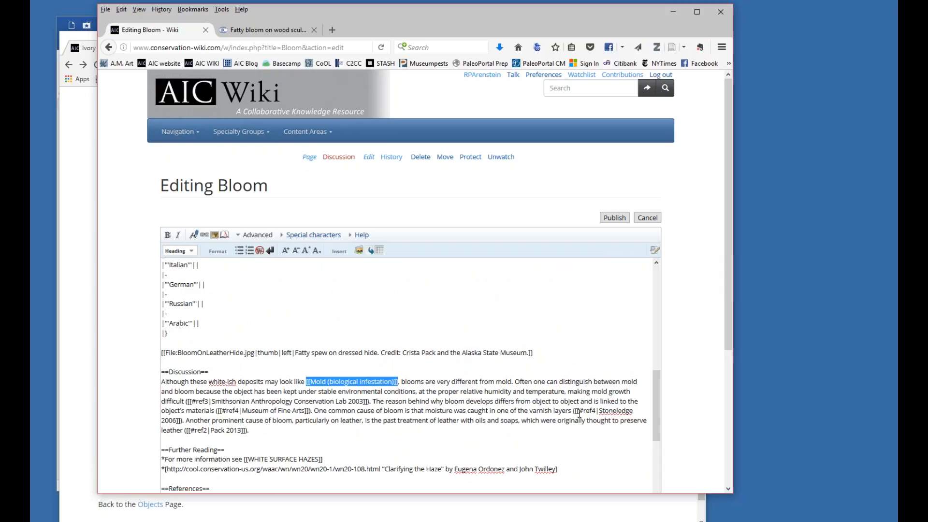
{"action": "scroll", "coordinate": [300, 425], "scroll_direction": "down", "scroll_amount": 1}
{"action": "scroll", "coordinate": [300, 424], "scroll_direction": "down", "scroll_amount": 2}
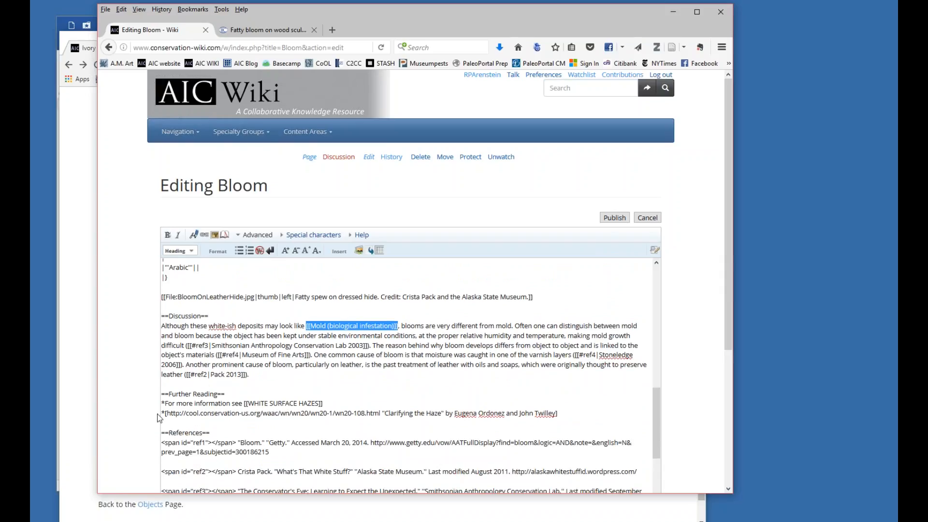
{"action": "left_click_drag", "start_coordinate": [381, 413], "coordinate": [177, 413]}
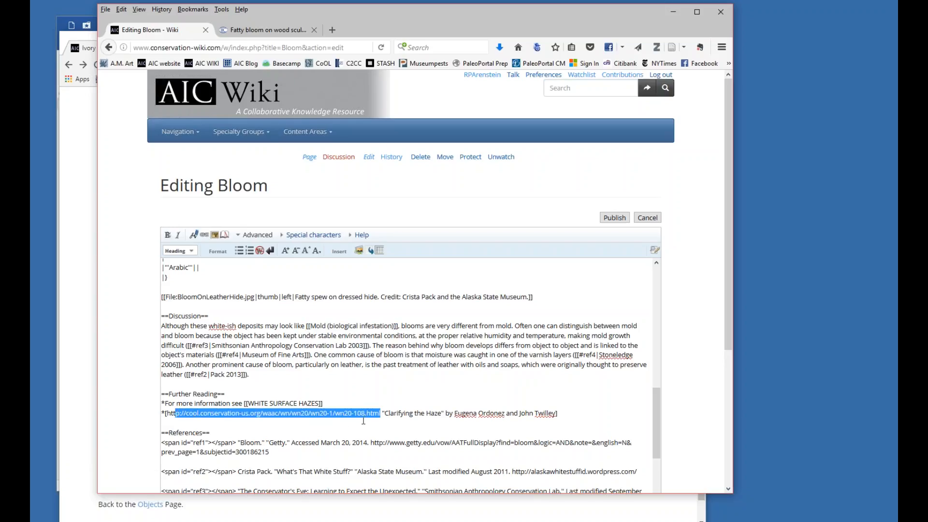
{"action": "left_click", "coordinate": [385, 413]}
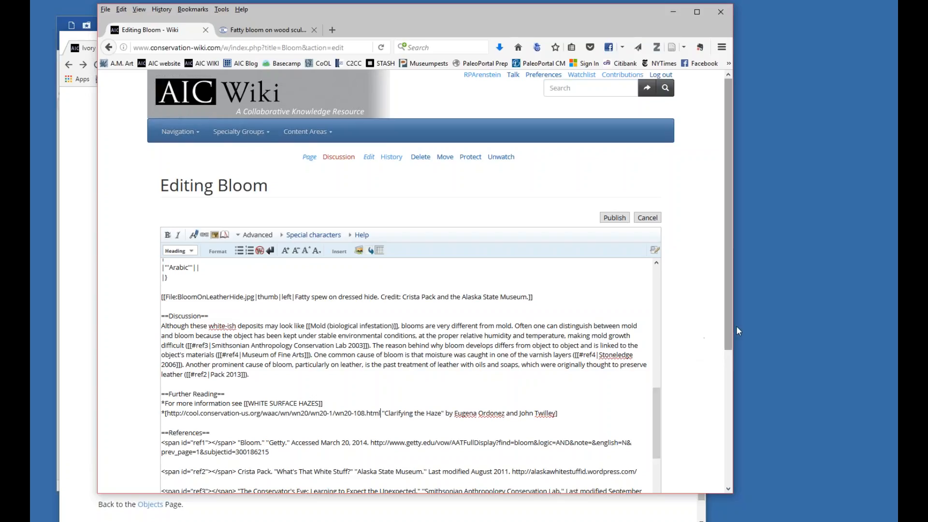
Save the Bloom page and review the links in its Discussion and Further Reading sections.
{"action": "left_click_drag", "start_coordinate": [730, 332], "coordinate": [732, 412]}
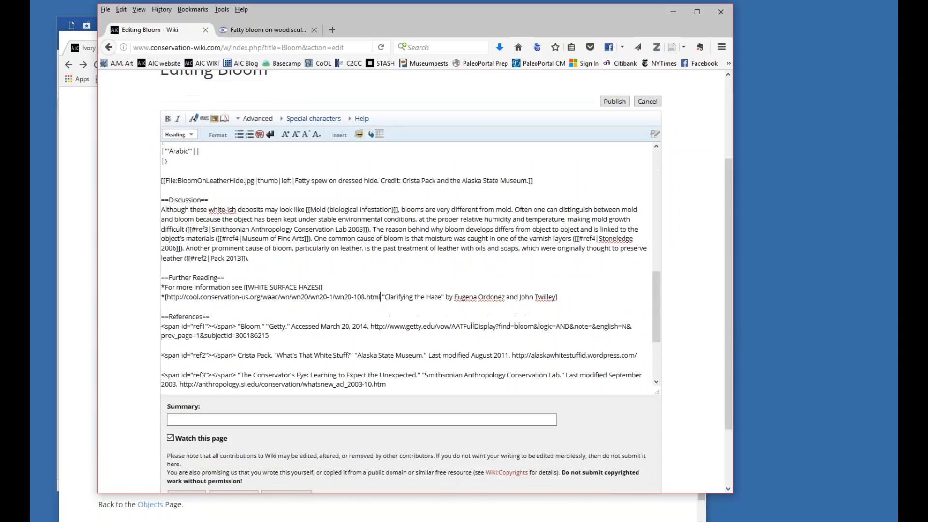
{"action": "scroll", "coordinate": [426, 415], "scroll_direction": "down", "scroll_amount": 3}
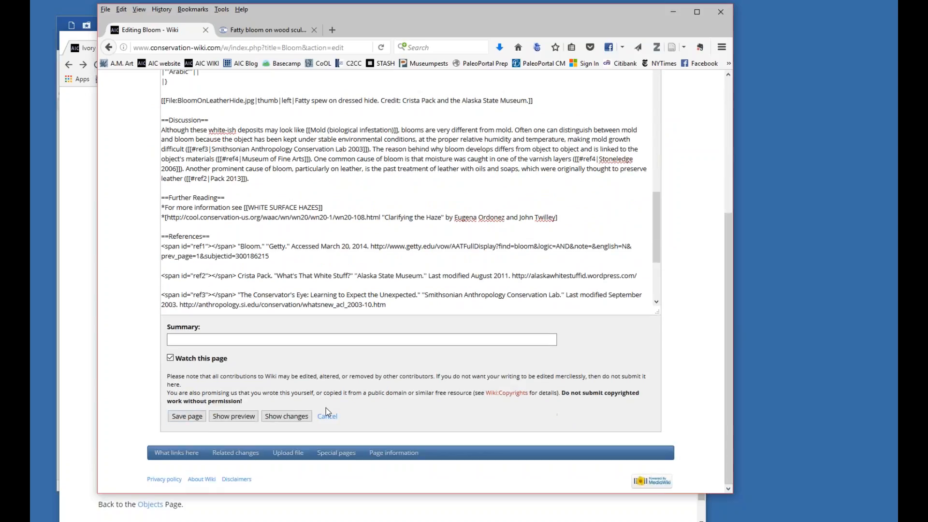
{"action": "left_click", "coordinate": [187, 416]}
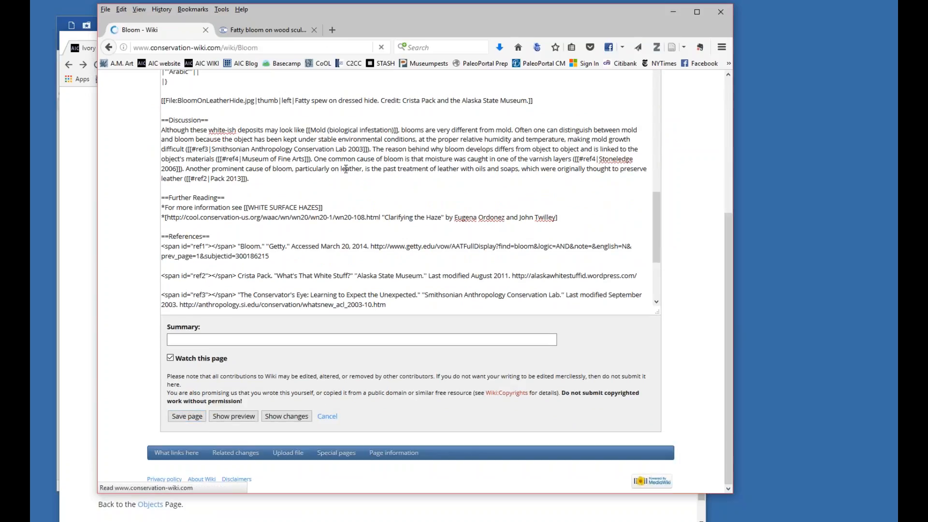
{"action": "scroll", "coordinate": [346, 175], "scroll_direction": "down", "scroll_amount": 4}
{"action": "scroll", "coordinate": [445, 281], "scroll_direction": "down", "scroll_amount": 4}
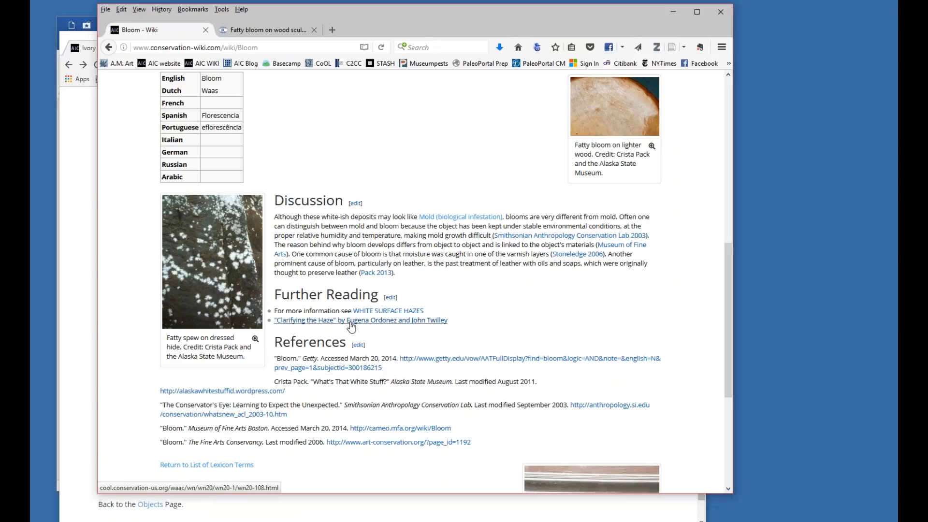
Open the Bloom article for editing and bring up the Insert link dialog for a link to a wiki page.
{"action": "scroll", "coordinate": [350, 321], "scroll_direction": "up", "scroll_amount": 5}
{"action": "scroll", "coordinate": [310, 155], "scroll_direction": "up", "scroll_amount": 3}
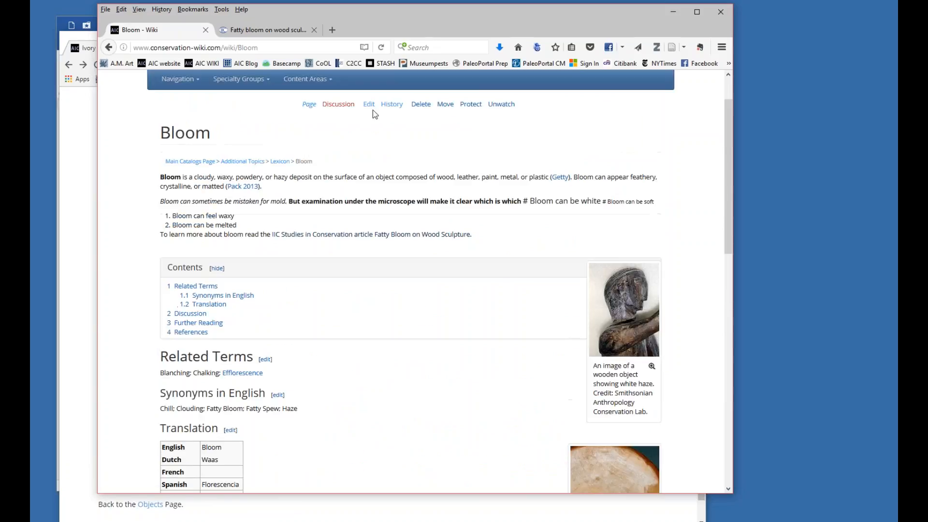
{"action": "left_click", "coordinate": [369, 105]}
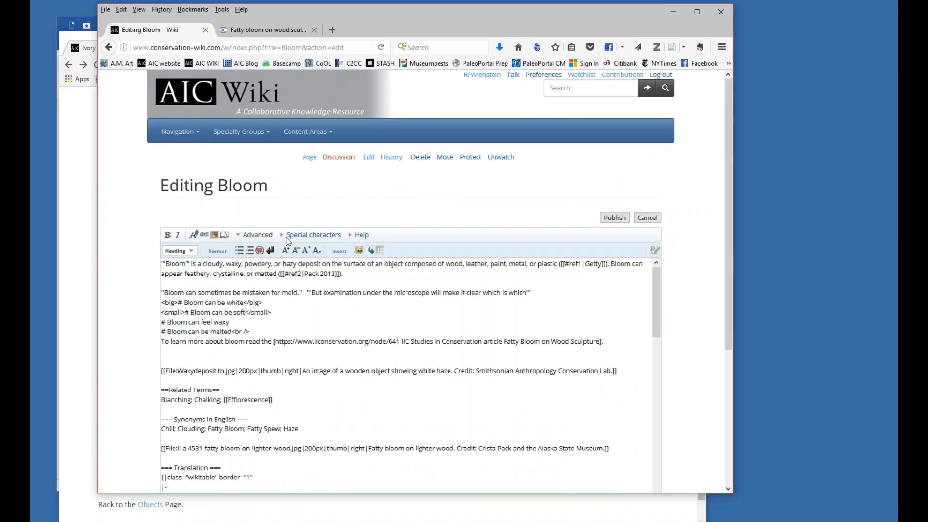
{"action": "left_click", "coordinate": [205, 239]}
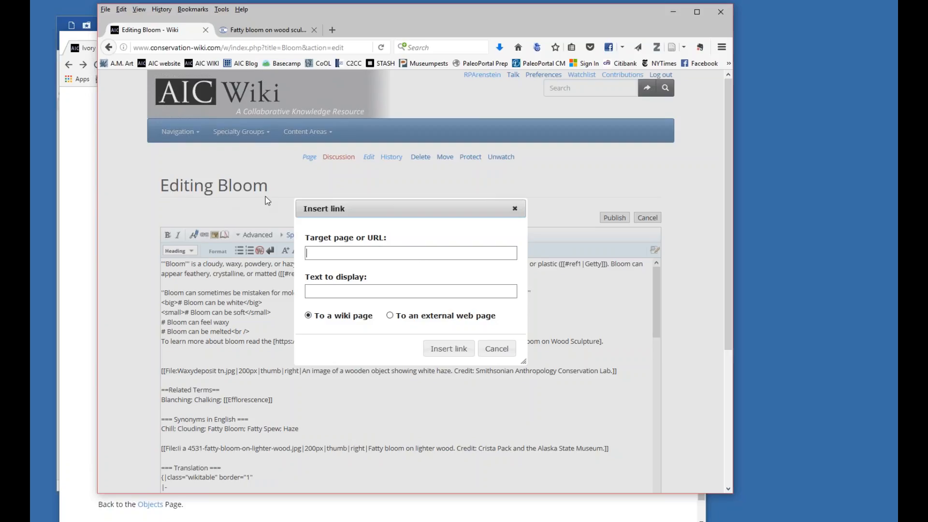
{"action": "left_click", "coordinate": [318, 293]}
Switch to the other browser window showing the Ivory article and search the wiki for "bloom".
{"action": "left_click_drag", "start_coordinate": [372, 22], "coordinate": [699, 23]}
{"action": "left_click", "coordinate": [197, 114]}
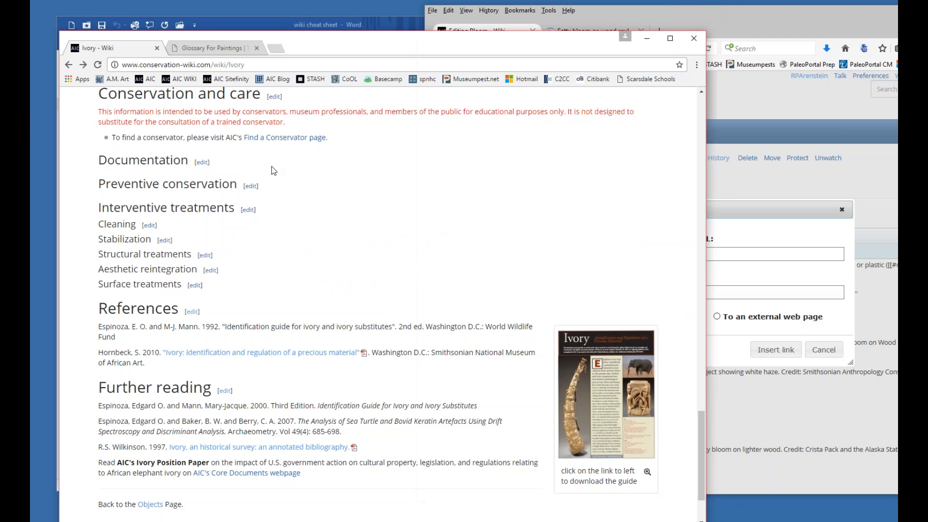
{"action": "scroll", "coordinate": [406, 180], "scroll_direction": "up", "scroll_amount": 15}
{"action": "scroll", "coordinate": [370, 97], "scroll_direction": "up", "scroll_amount": 10}
{"action": "left_click", "coordinate": [586, 111]}
{"action": "type", "text": "bloom"}
{"action": "key", "text": "Return"}
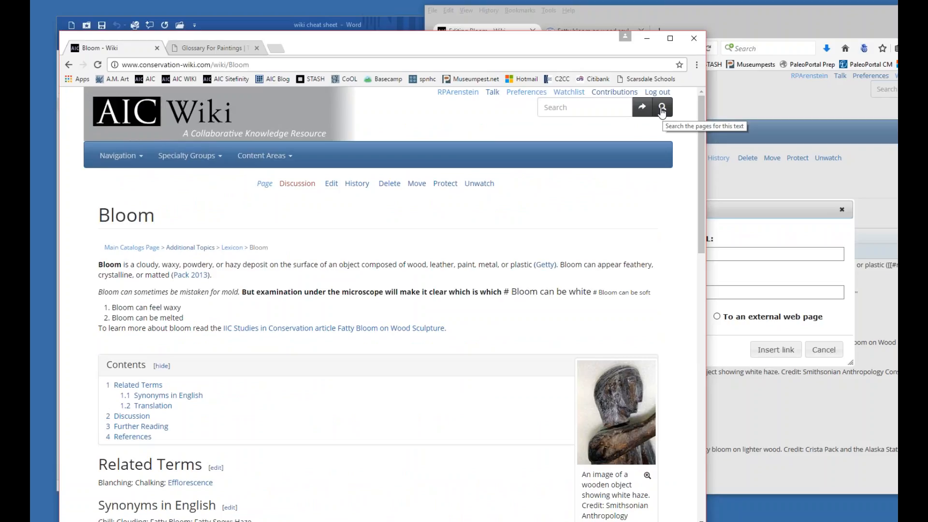
Run an advanced wiki search for "bloom" in the Main, Talk and File namespaces.
{"action": "left_click", "coordinate": [642, 108]}
{"action": "left_click", "coordinate": [281, 295]}
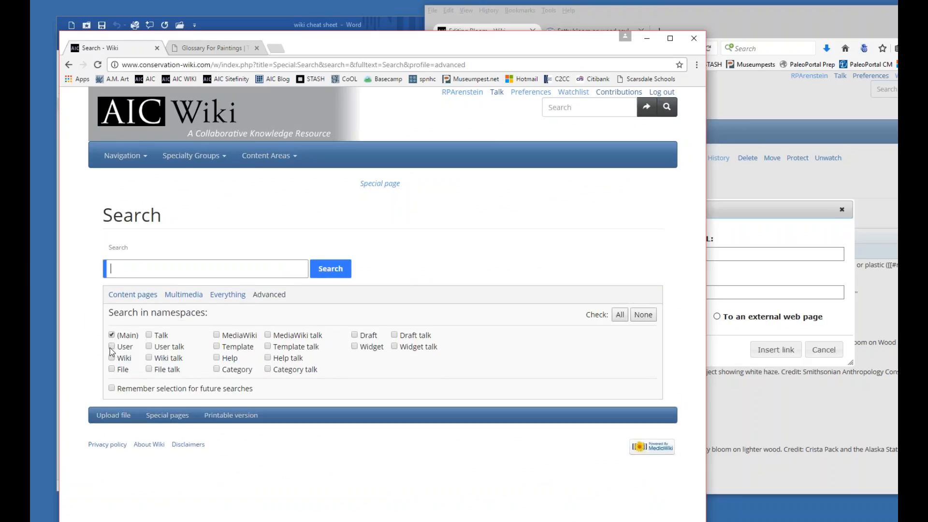
{"action": "left_click", "coordinate": [148, 334]}
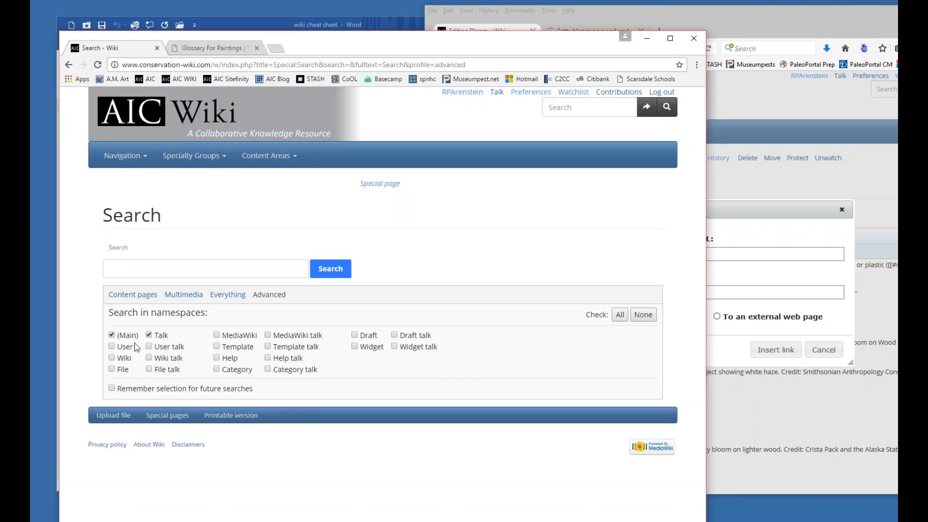
{"action": "left_click", "coordinate": [112, 369]}
{"action": "left_click", "coordinate": [145, 267]}
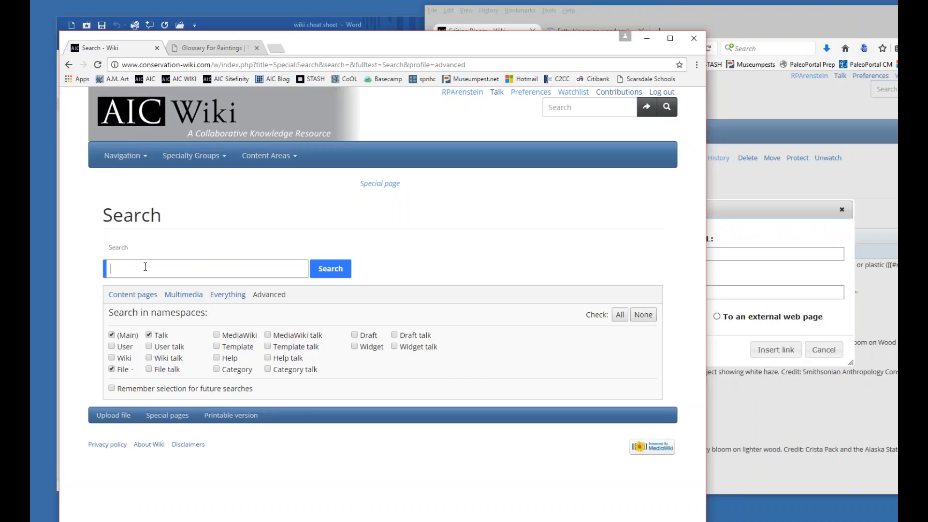
{"action": "type", "text": "bloom"}
{"action": "key", "text": "Return"}
Open the PMG Inpainting article from the page text matches and copy its title.
{"action": "scroll", "coordinate": [238, 271], "scroll_direction": "down", "scroll_amount": 4}
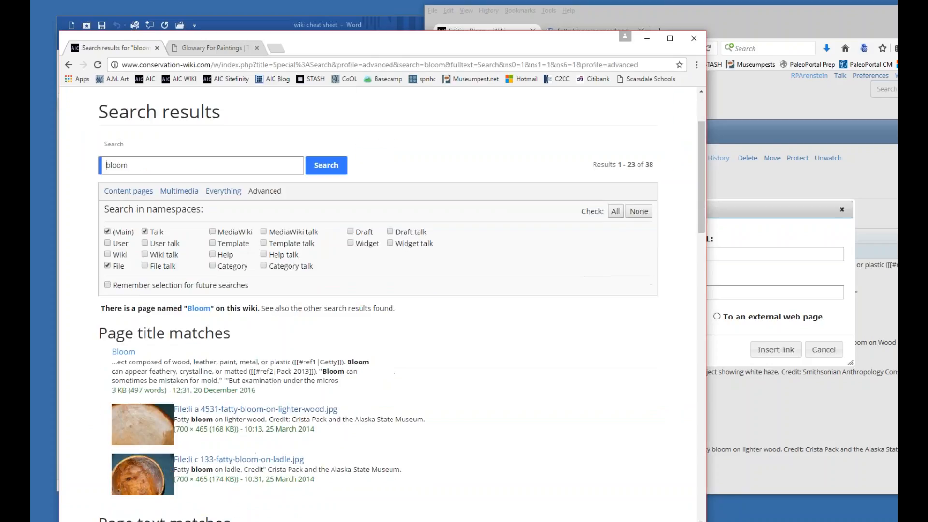
{"action": "scroll", "coordinate": [212, 265], "scroll_direction": "down", "scroll_amount": 2}
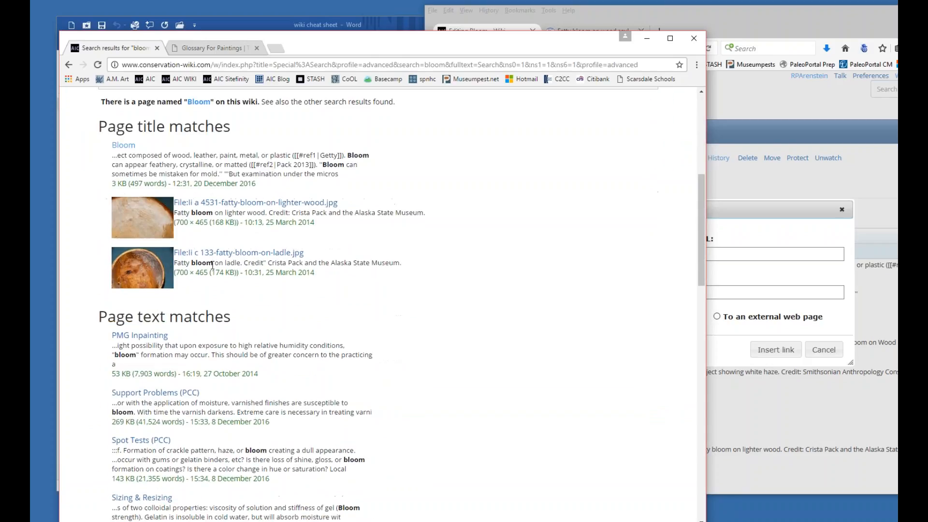
{"action": "left_click", "coordinate": [146, 337]}
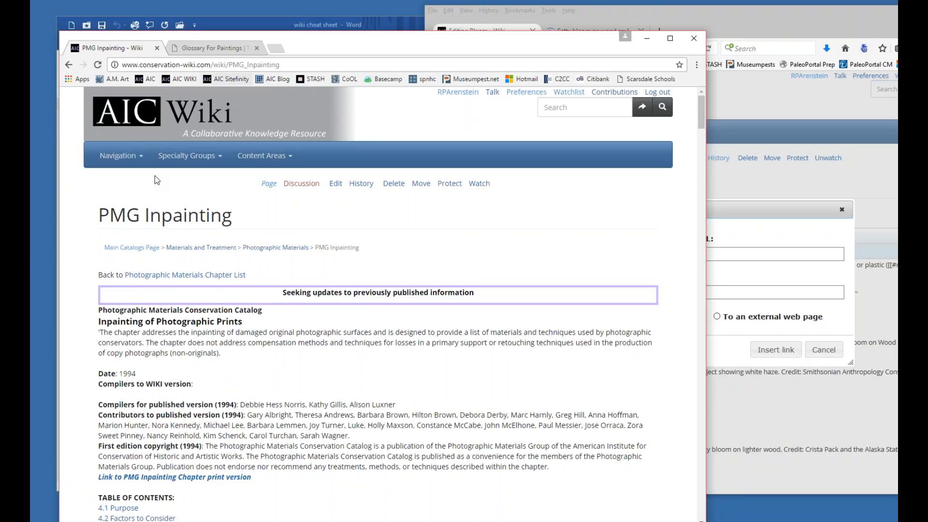
{"action": "left_click_drag", "start_coordinate": [100, 215], "coordinate": [238, 223]}
{"action": "key", "text": "ctrl+c"}
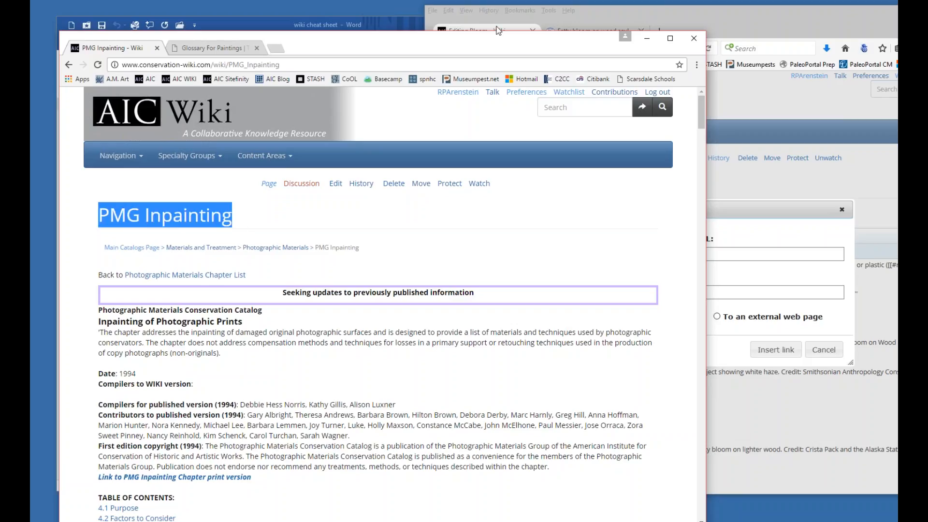
Insert a wiki link to PMG Inpainting with the display text "PMG Inpainting page mentioning bloom" in the Bloom markup and highlight it.
{"action": "left_click", "coordinate": [655, 16]}
{"action": "left_click_drag", "start_coordinate": [683, 24], "coordinate": [493, 32]}
{"action": "key", "text": "ctrl+v"}
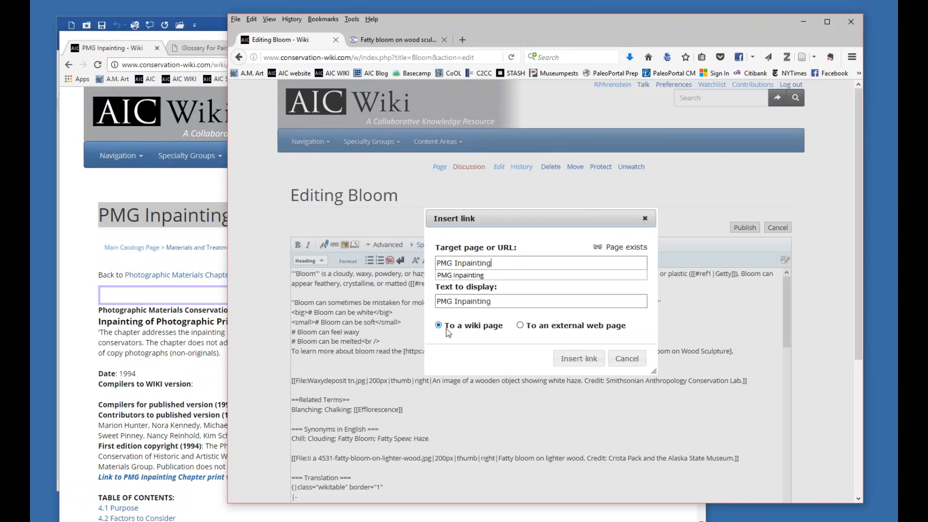
{"action": "left_click", "coordinate": [515, 300]}
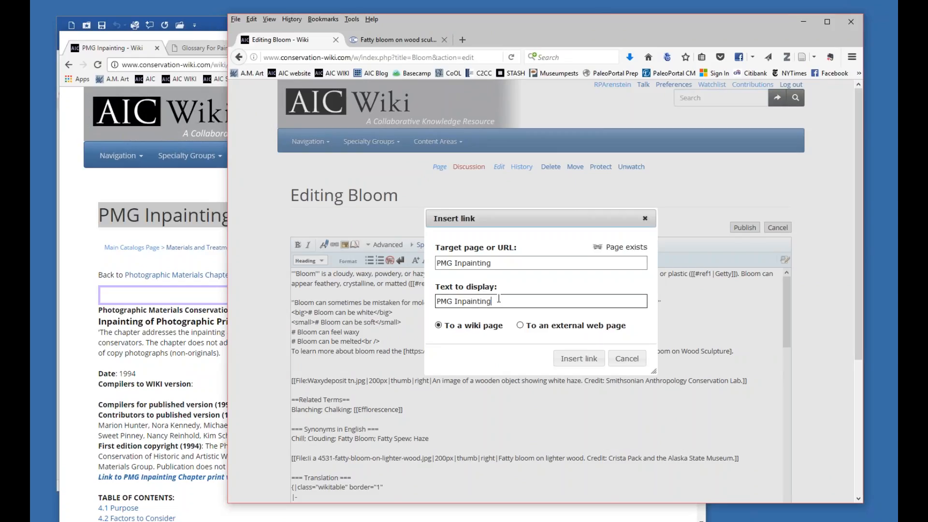
{"action": "type", "text": "page mentinoning bloom"}
{"action": "left_click", "coordinate": [571, 358]}
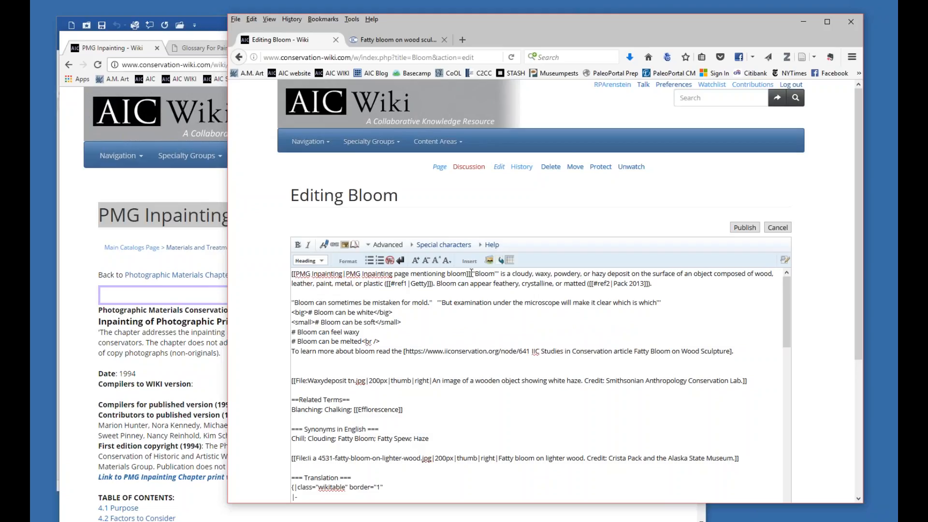
{"action": "left_click_drag", "start_coordinate": [471, 274], "coordinate": [275, 270]}
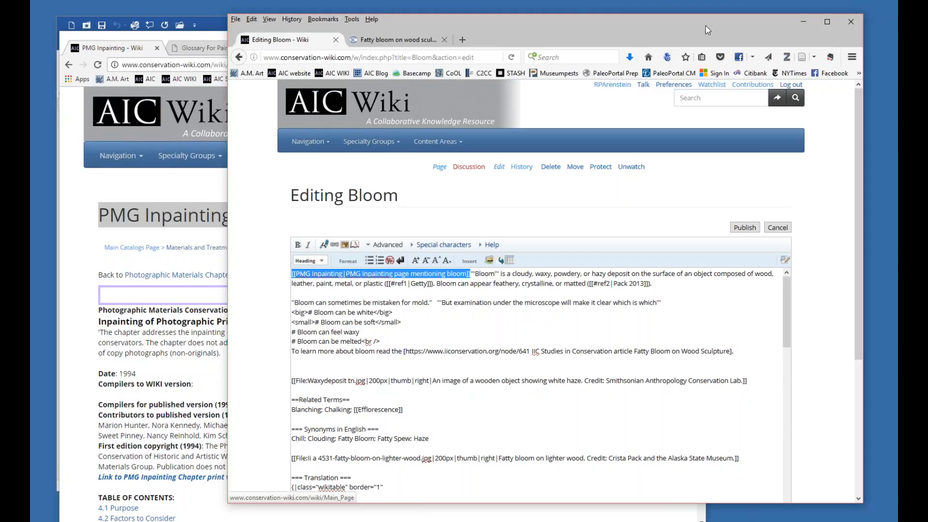
Examine the wikitable markup of the Translation section and return to the start of the Bloom markup.
{"action": "left_click_drag", "start_coordinate": [662, 30], "coordinate": [579, 11]}
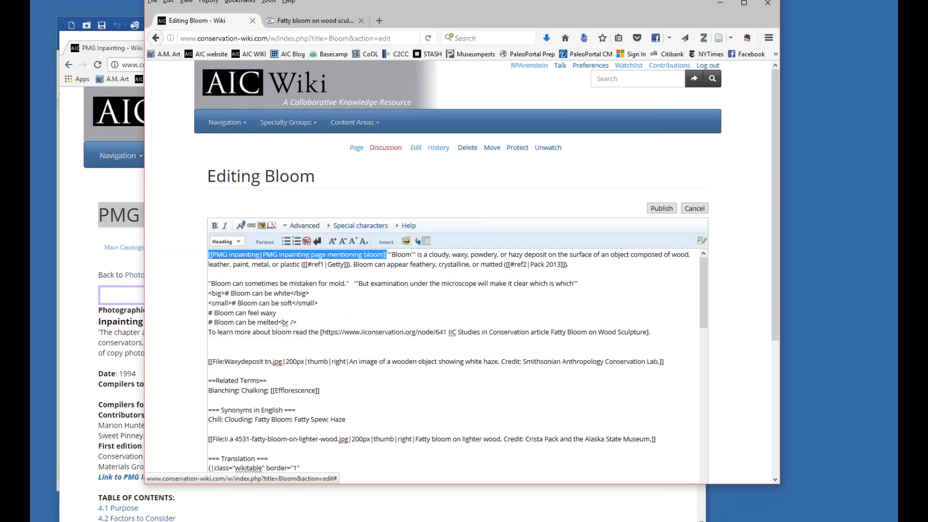
{"action": "scroll", "coordinate": [252, 326], "scroll_direction": "down", "scroll_amount": 6}
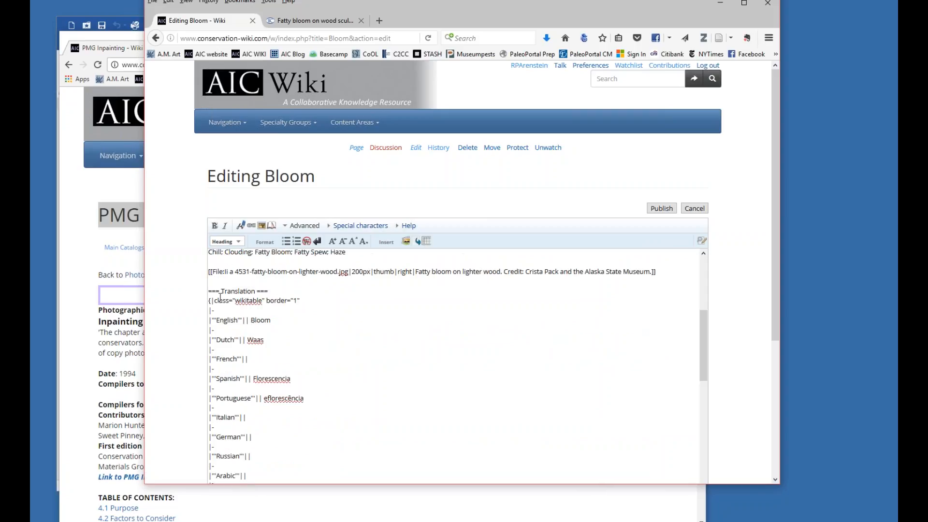
{"action": "scroll", "coordinate": [221, 297], "scroll_direction": "down", "scroll_amount": 2}
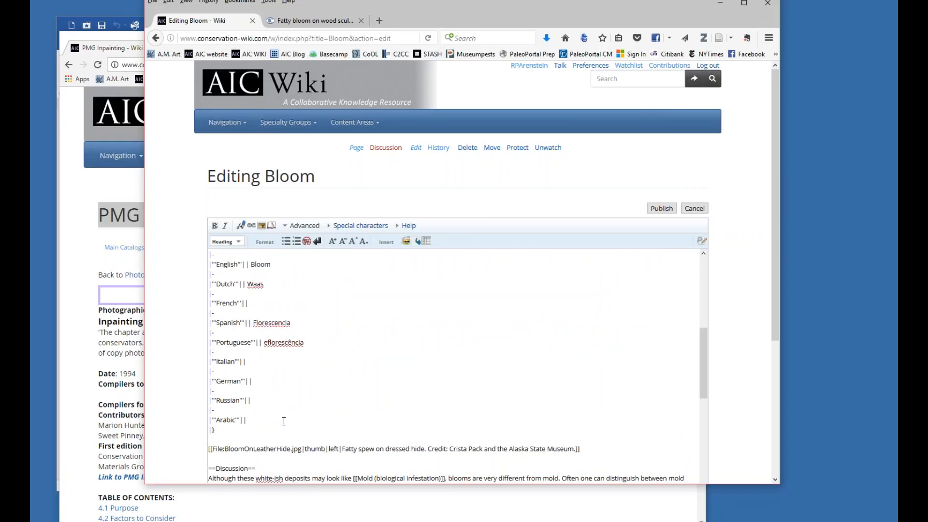
{"action": "scroll", "coordinate": [253, 416], "scroll_direction": "up", "scroll_amount": 1}
{"action": "scroll", "coordinate": [253, 416], "scroll_direction": "up", "scroll_amount": 1}
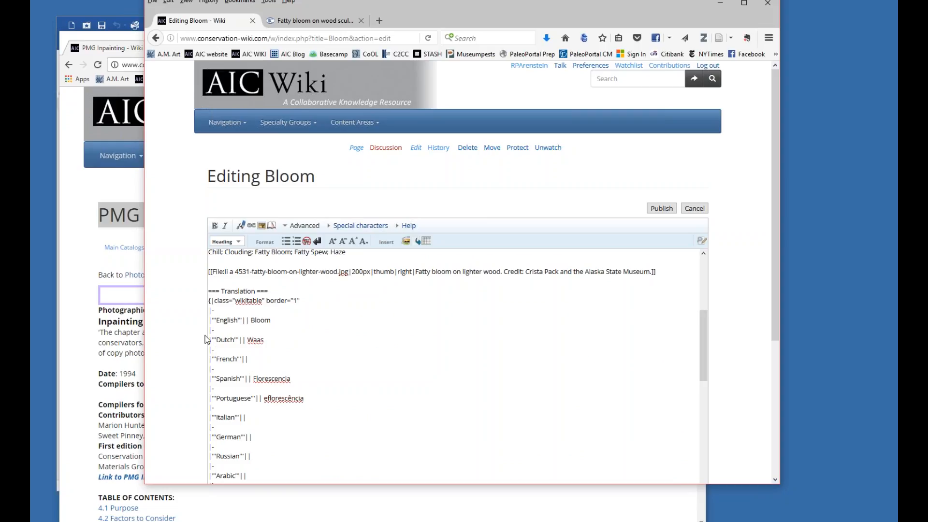
{"action": "scroll", "coordinate": [310, 354], "scroll_direction": "down", "scroll_amount": 3}
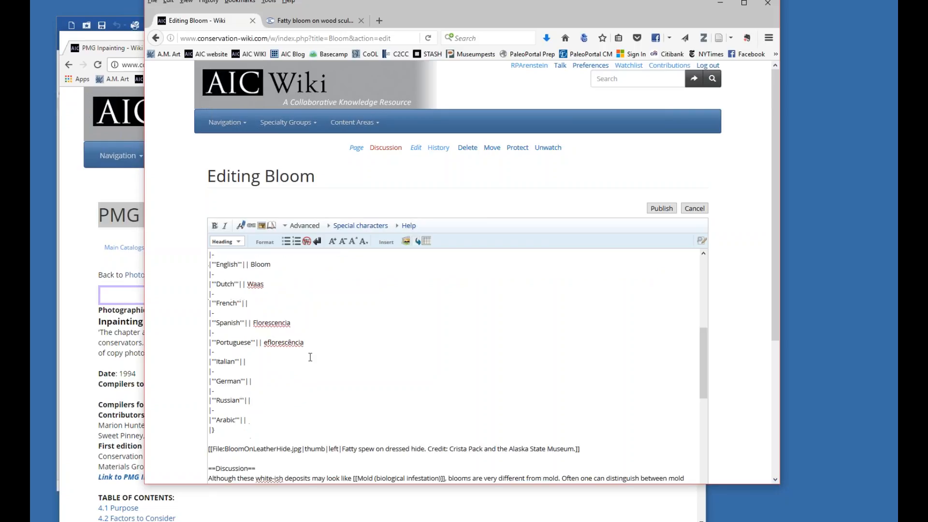
{"action": "scroll", "coordinate": [310, 359], "scroll_direction": "up", "scroll_amount": 3}
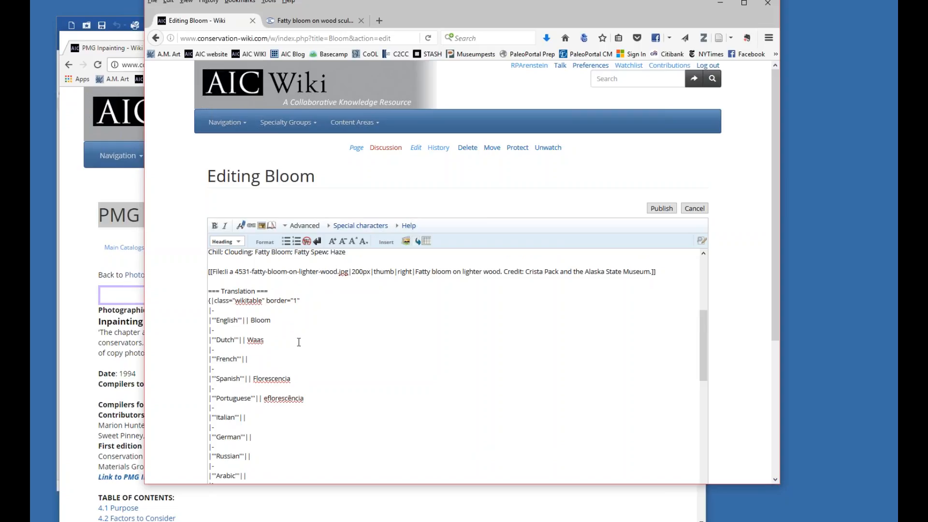
{"action": "scroll", "coordinate": [298, 343], "scroll_direction": "up", "scroll_amount": 4}
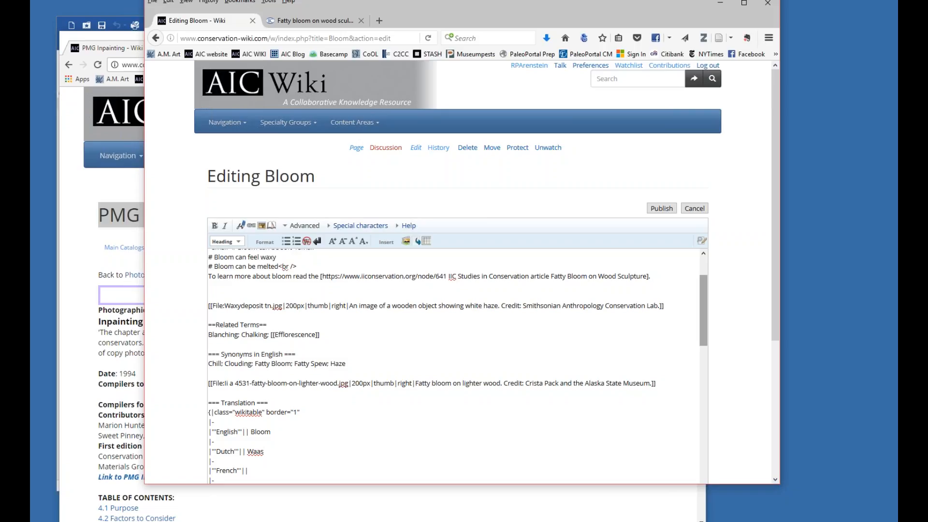
{"action": "left_click_drag", "start_coordinate": [703, 312], "coordinate": [705, 274]}
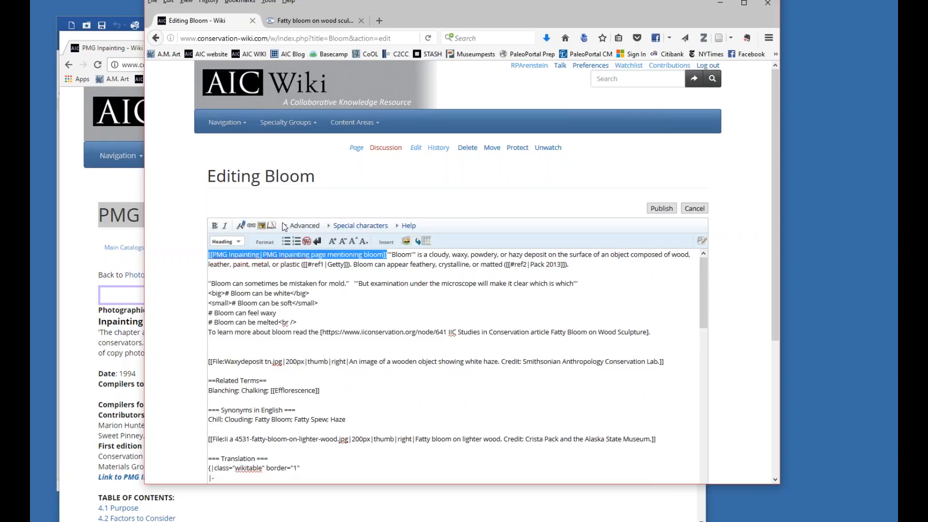
Examine the [[Category:Lexicon]] tag near the end of the Bloom markup and the page tools below the edit form.
{"action": "left_click_drag", "start_coordinate": [452, 16], "coordinate": [430, 10]}
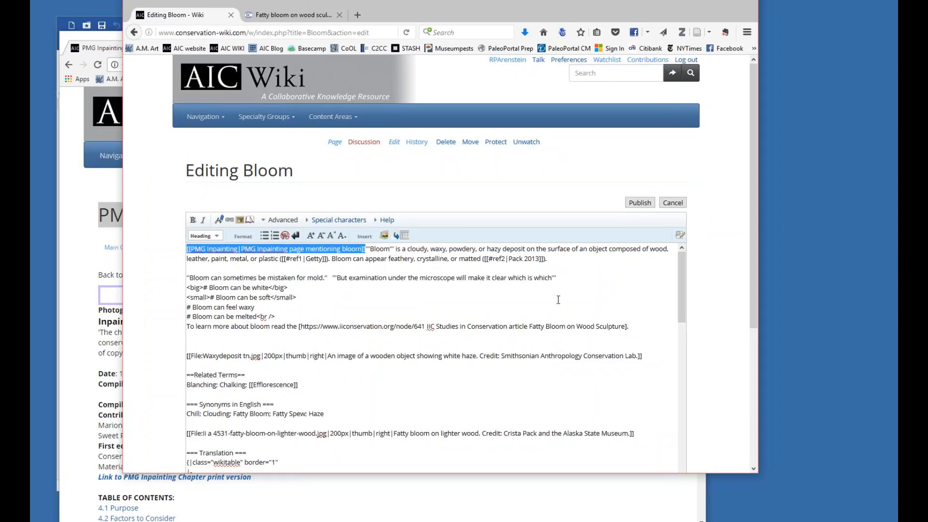
{"action": "left_click_drag", "start_coordinate": [681, 297], "coordinate": [683, 434]}
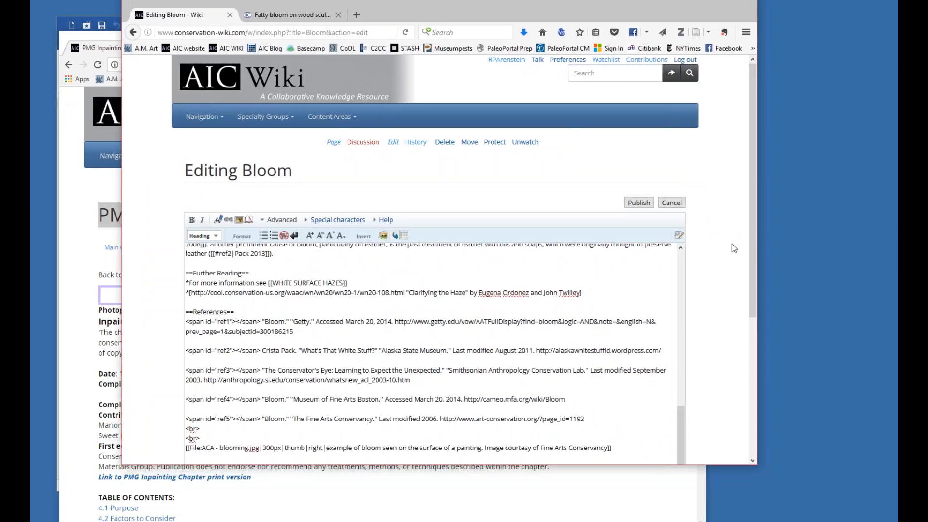
{"action": "left_click_drag", "start_coordinate": [749, 252], "coordinate": [758, 360]}
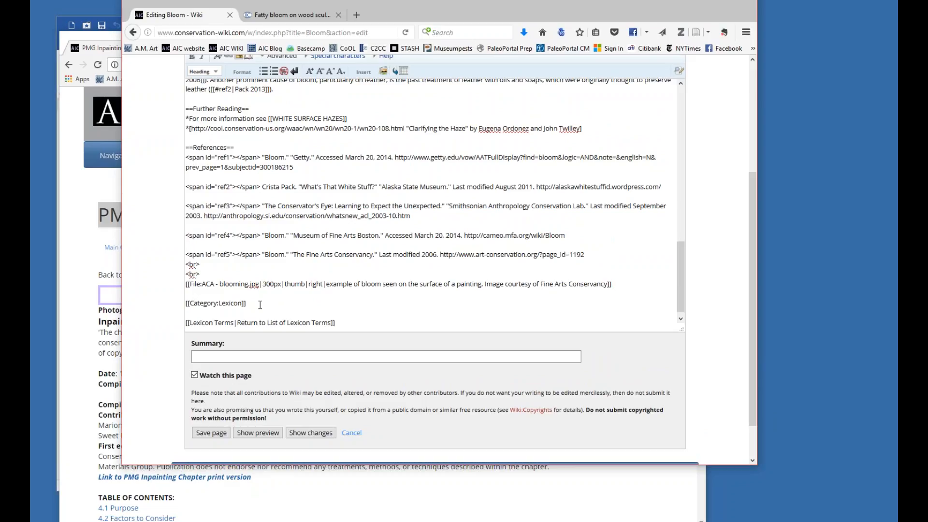
{"action": "left_click_drag", "start_coordinate": [252, 306], "coordinate": [182, 304]}
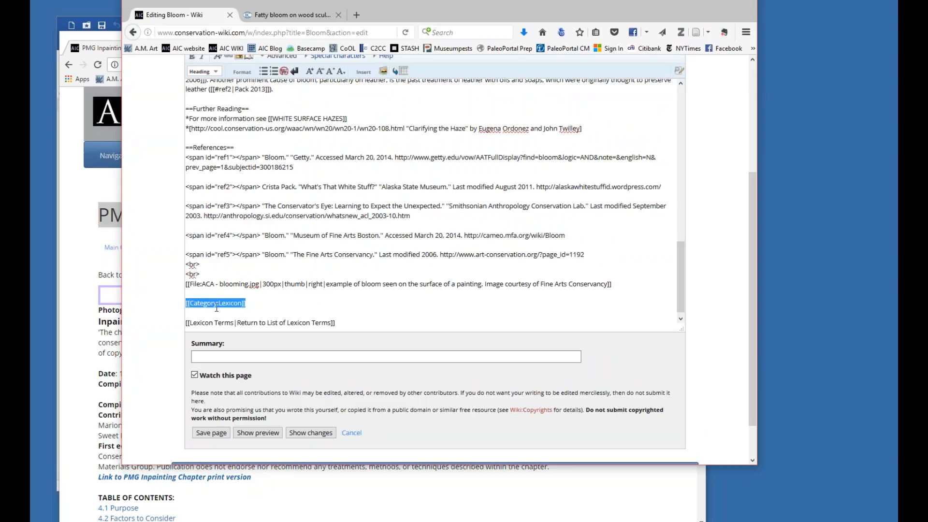
{"action": "left_click_drag", "start_coordinate": [750, 385], "coordinate": [740, 190]}
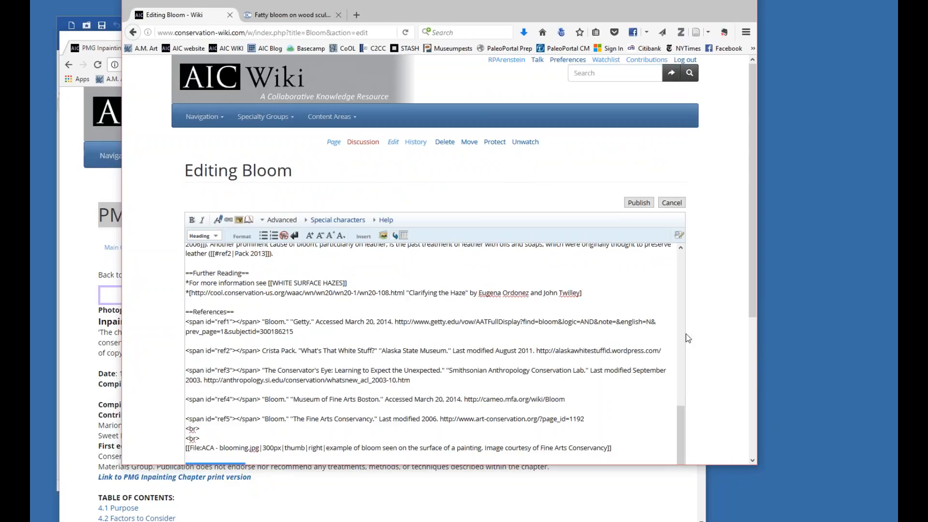
{"action": "left_click_drag", "start_coordinate": [750, 294], "coordinate": [766, 448]}
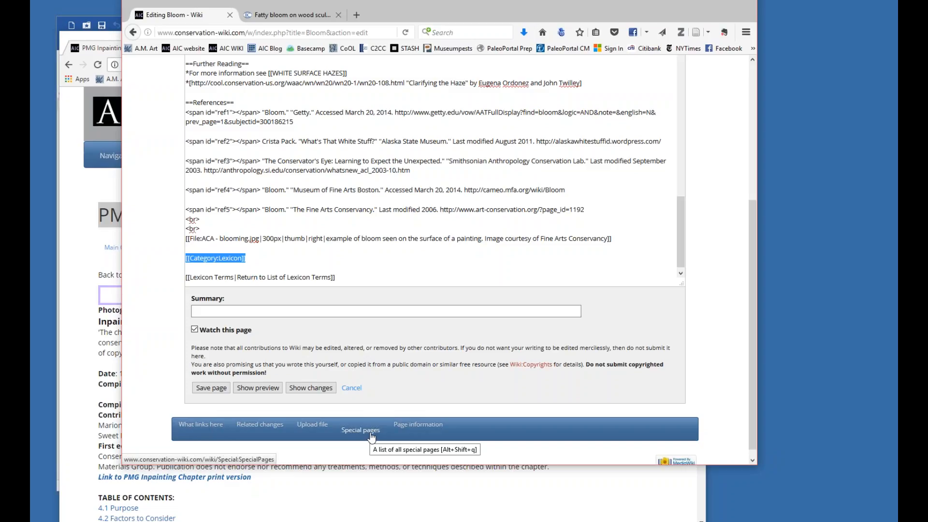
{"action": "scroll", "coordinate": [375, 246], "scroll_direction": "up", "scroll_amount": 10}
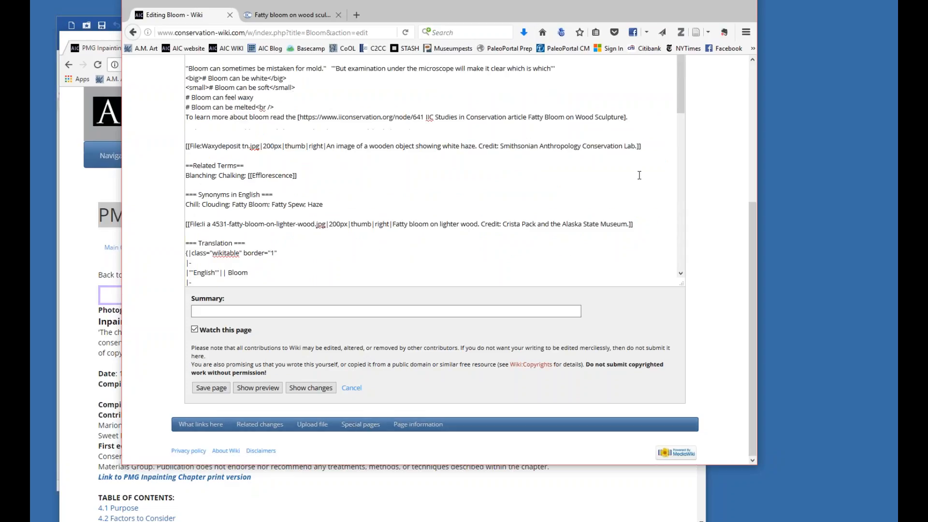
{"action": "scroll", "coordinate": [374, 245], "scroll_direction": "up", "scroll_amount": 5}
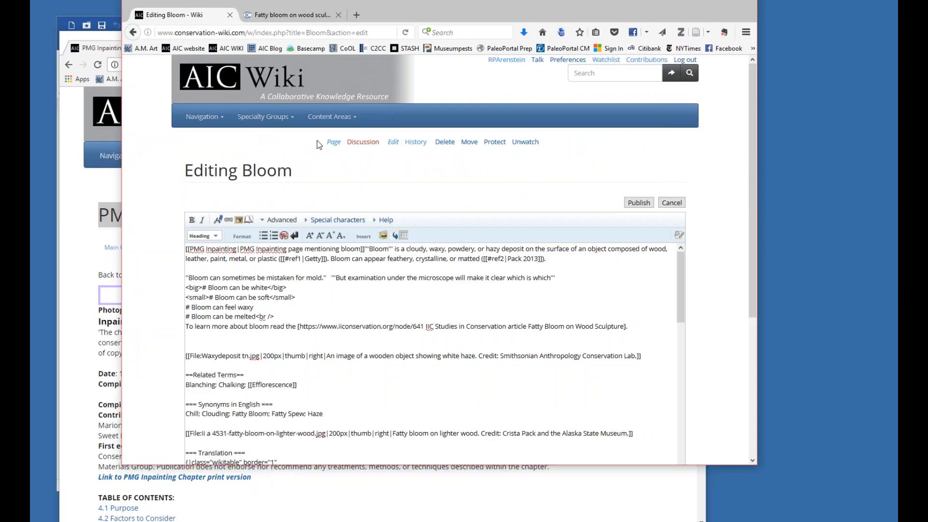
Enter "added links" as the edit summary for the Bloom page.
{"action": "scroll", "coordinate": [331, 295], "scroll_direction": "down", "scroll_amount": 15}
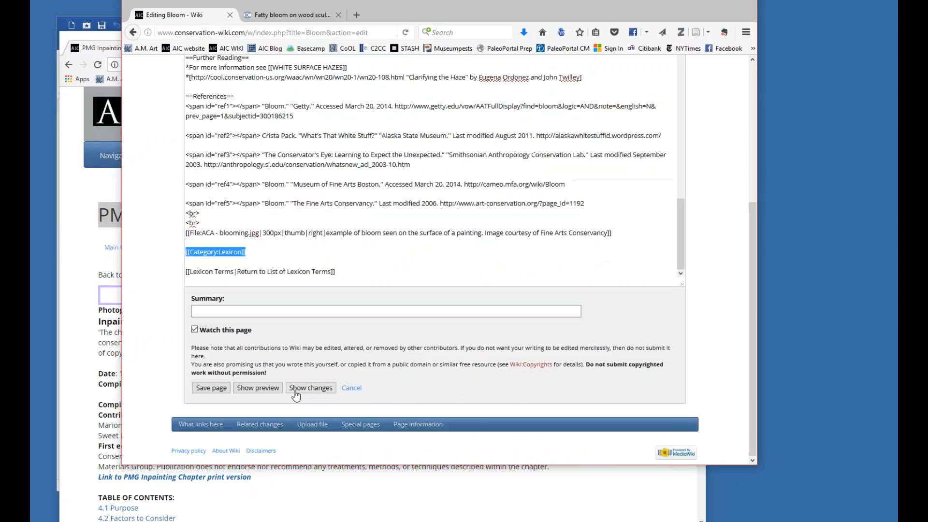
{"action": "left_click", "coordinate": [252, 312]}
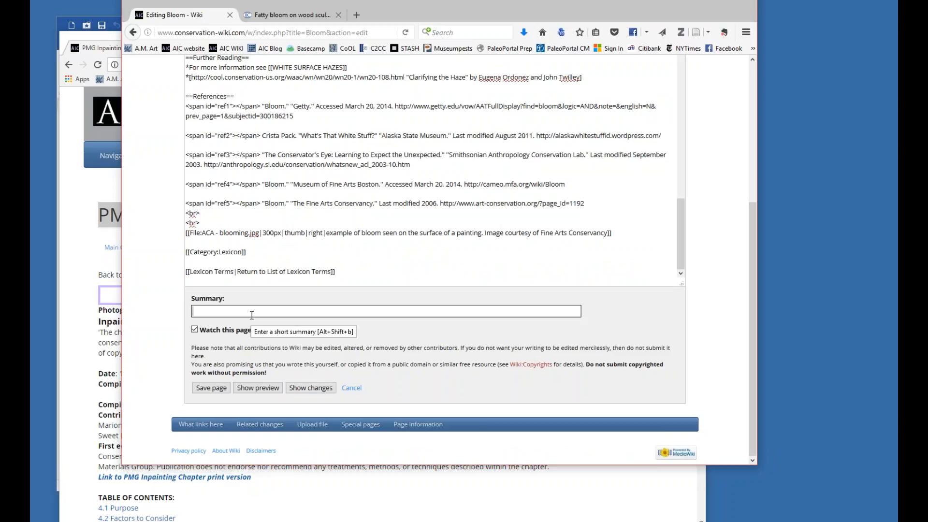
{"action": "type", "text": "added links"}
{"action": "left_click", "coordinate": [243, 373]}
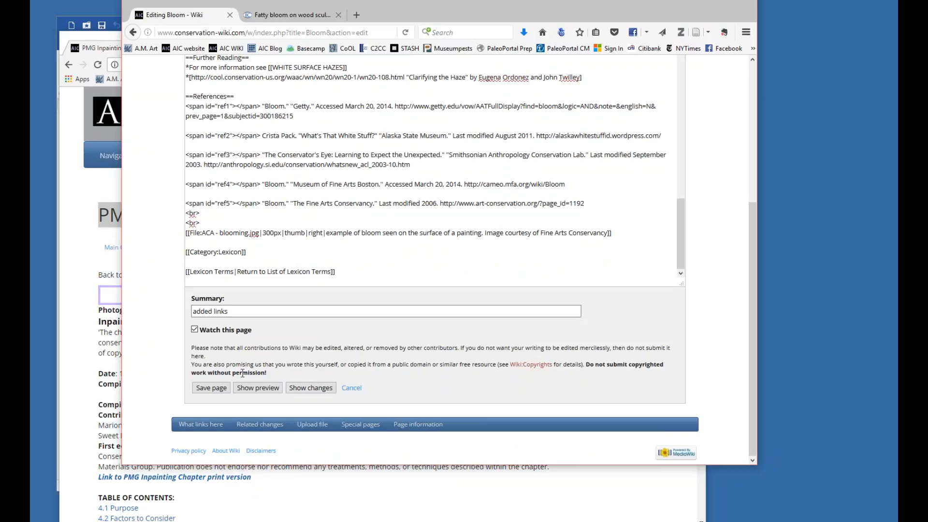
Save the edited Bloom page and open the wiki's Special pages directory.
{"action": "left_click", "coordinate": [218, 388]}
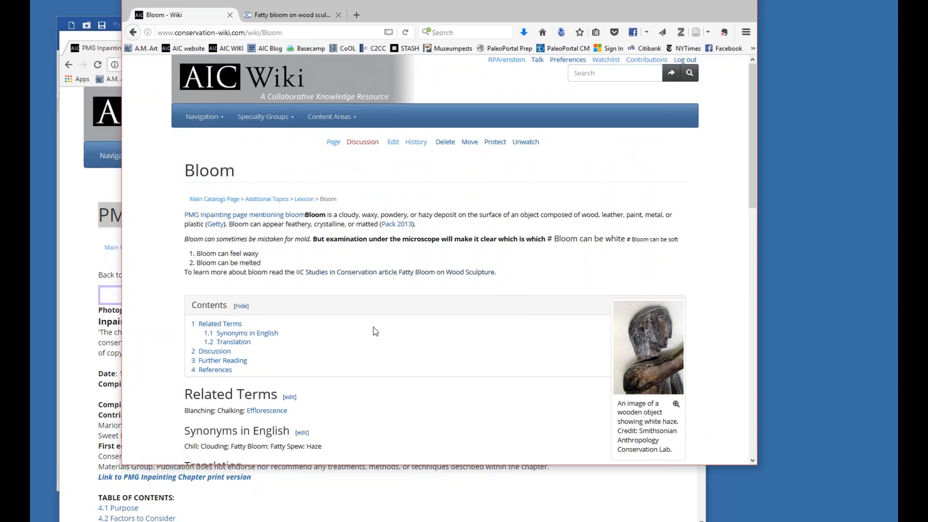
{"action": "scroll", "coordinate": [370, 328], "scroll_direction": "down", "scroll_amount": 15}
{"action": "left_click", "coordinate": [370, 417]}
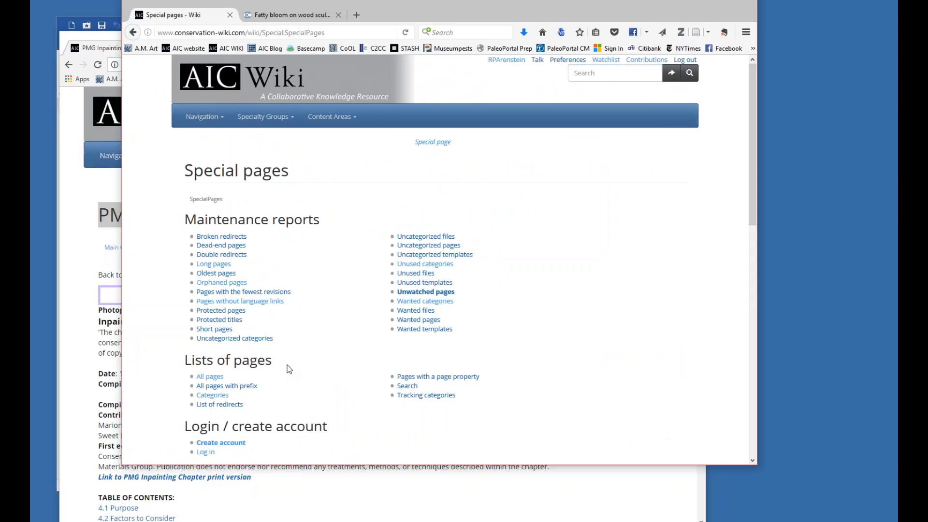
Examine the Special pages directory from the maintenance reports through the page tools and return to its start.
{"action": "scroll", "coordinate": [261, 353], "scroll_direction": "down", "scroll_amount": 5}
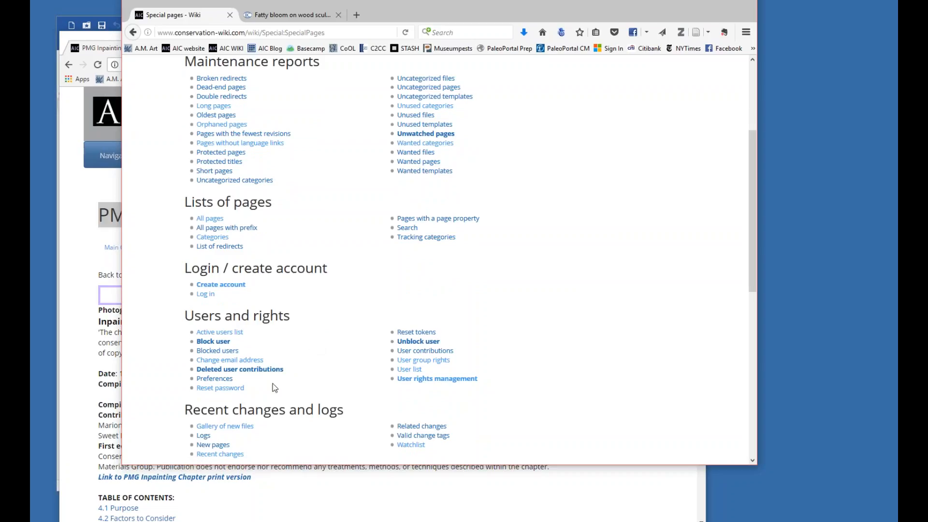
{"action": "scroll", "coordinate": [290, 372], "scroll_direction": "down", "scroll_amount": 4}
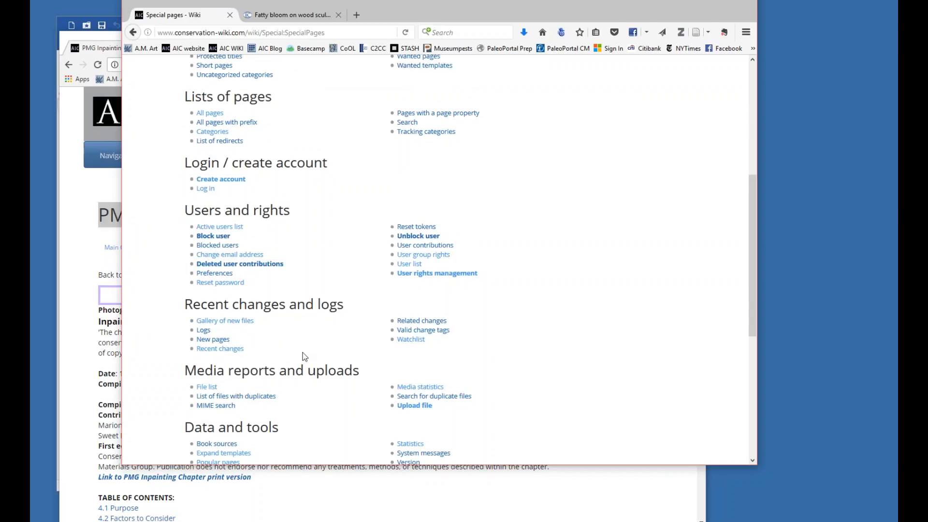
{"action": "scroll", "coordinate": [305, 356], "scroll_direction": "down", "scroll_amount": 4}
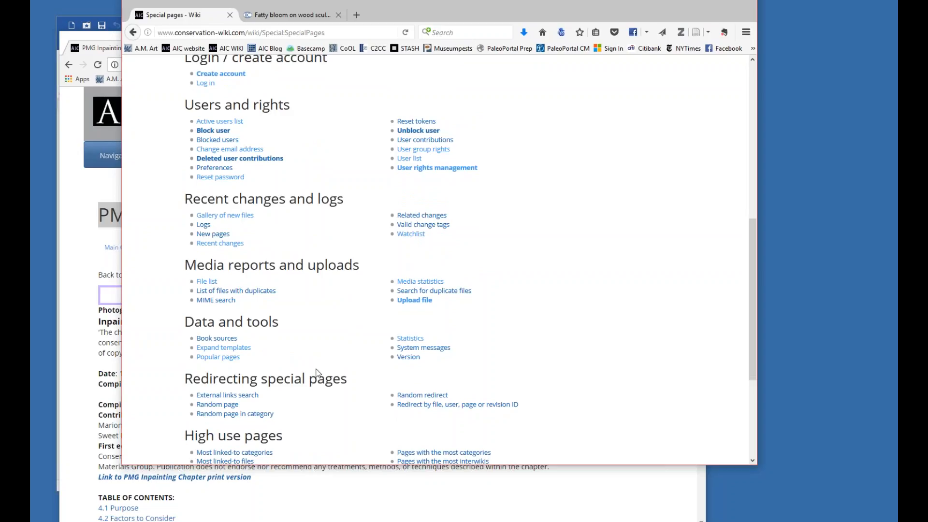
{"action": "scroll", "coordinate": [316, 373], "scroll_direction": "up", "scroll_amount": 2}
{"action": "scroll", "coordinate": [316, 381], "scroll_direction": "down", "scroll_amount": 6}
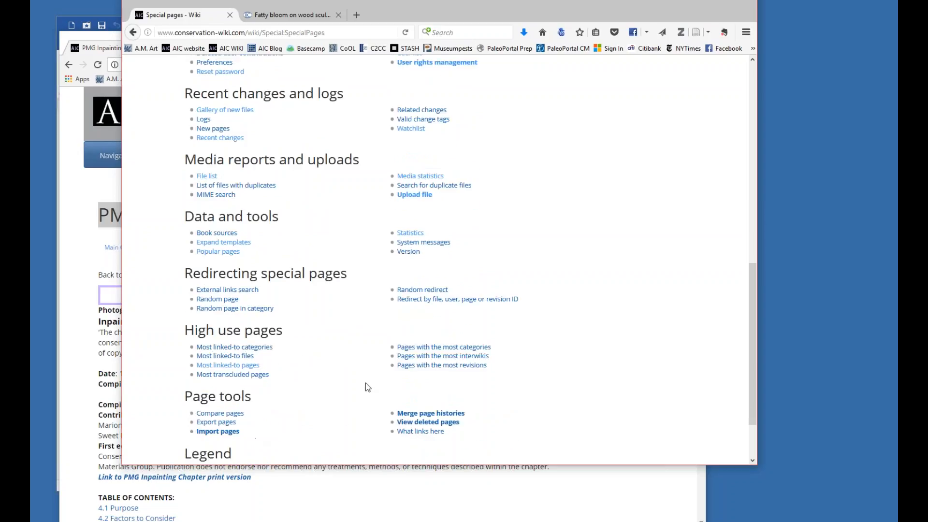
{"action": "scroll", "coordinate": [355, 388], "scroll_direction": "down", "scroll_amount": 3}
{"action": "scroll", "coordinate": [291, 325], "scroll_direction": "up", "scroll_amount": 20}
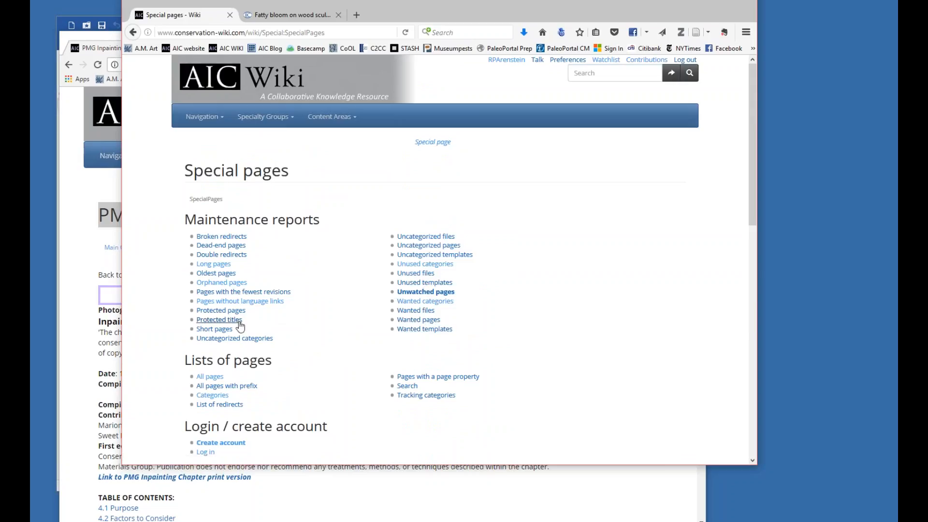
Open the wiki's Categories list and review the first 50 categories.
{"action": "left_click", "coordinate": [225, 396]}
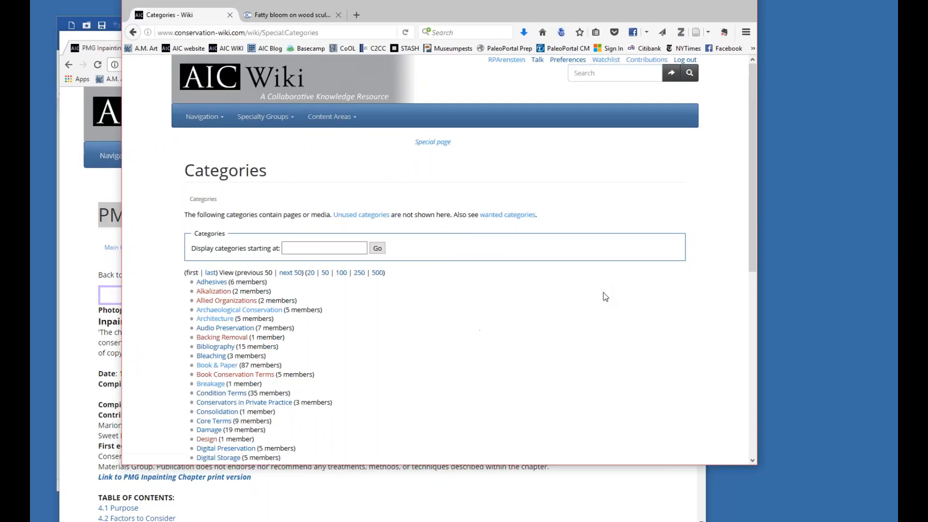
{"action": "scroll", "coordinate": [604, 293], "scroll_direction": "down", "scroll_amount": 5}
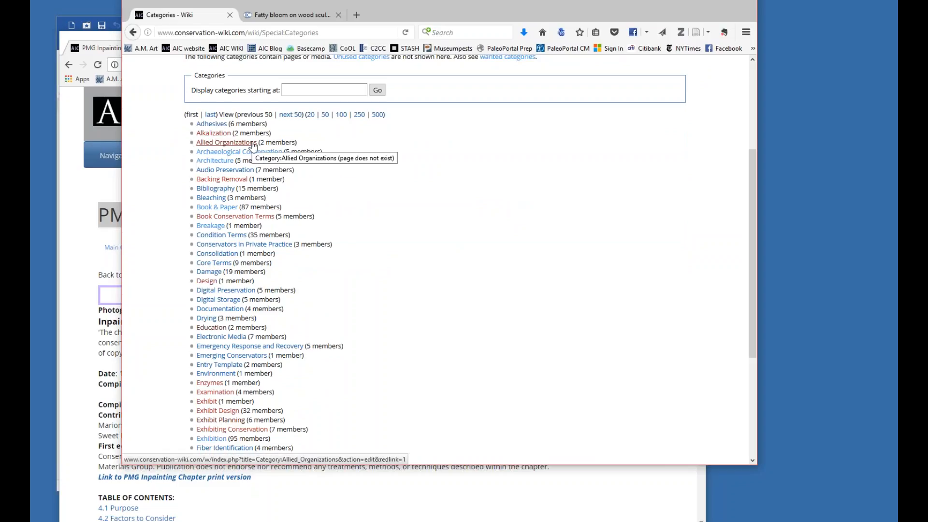
{"action": "scroll", "coordinate": [252, 145], "scroll_direction": "down", "scroll_amount": 5}
{"action": "scroll", "coordinate": [435, 255], "scroll_direction": "down", "scroll_amount": 2}
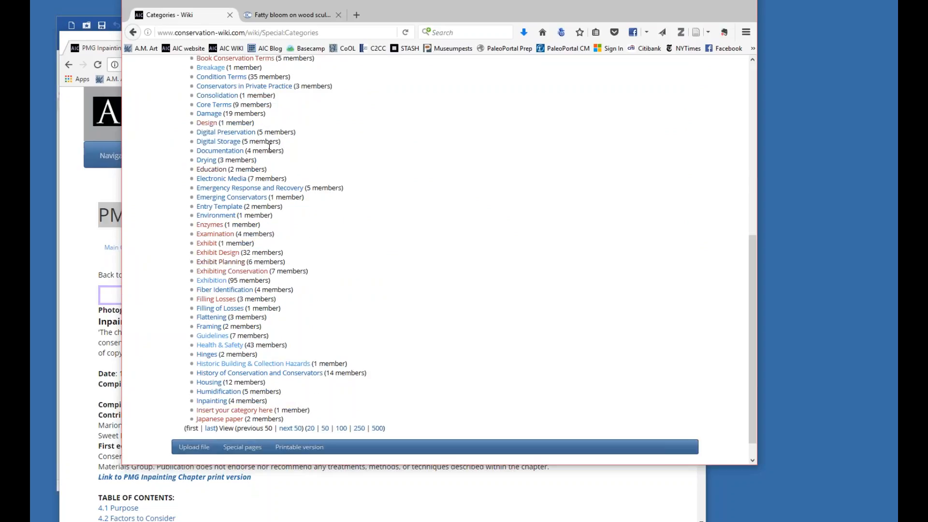
{"action": "scroll", "coordinate": [269, 146], "scroll_direction": "up", "scroll_amount": 2}
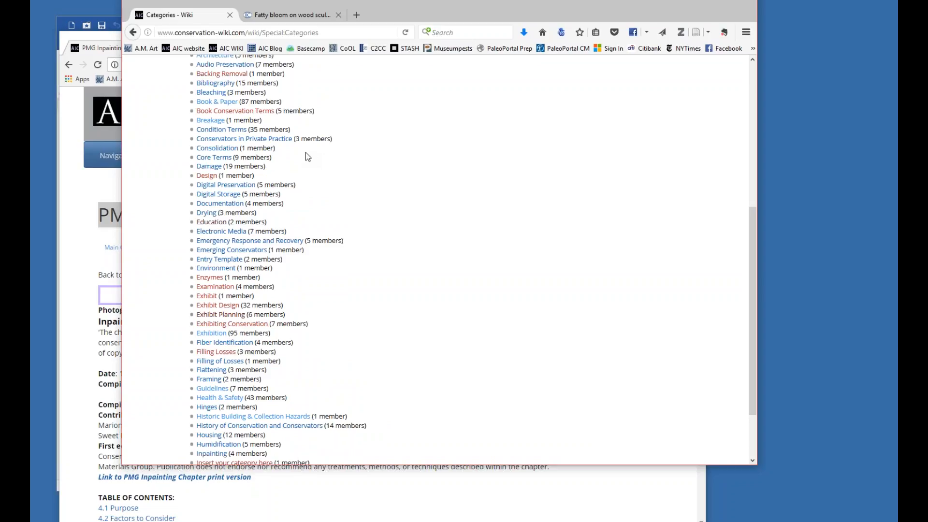
{"action": "scroll", "coordinate": [306, 152], "scroll_direction": "down", "scroll_amount": 3}
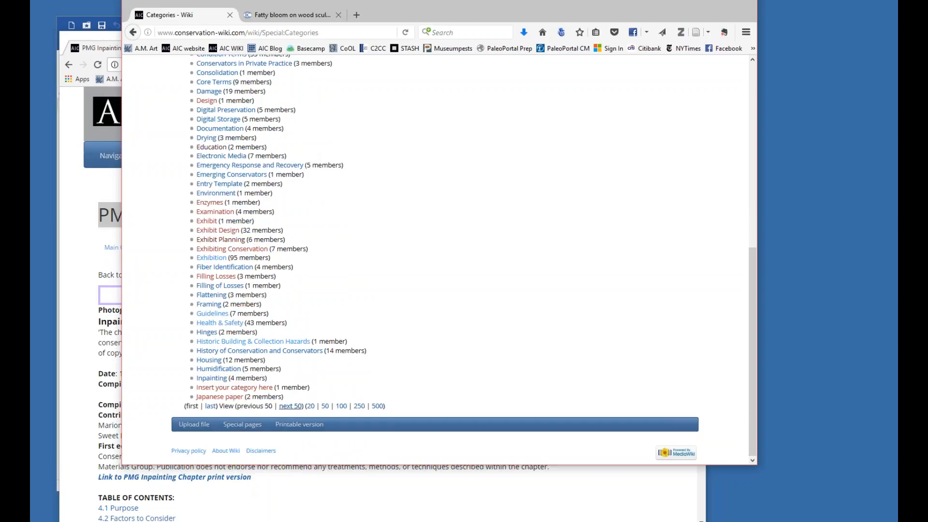
Show the next 50 categories and open the Paintings category.
{"action": "left_click", "coordinate": [291, 407]}
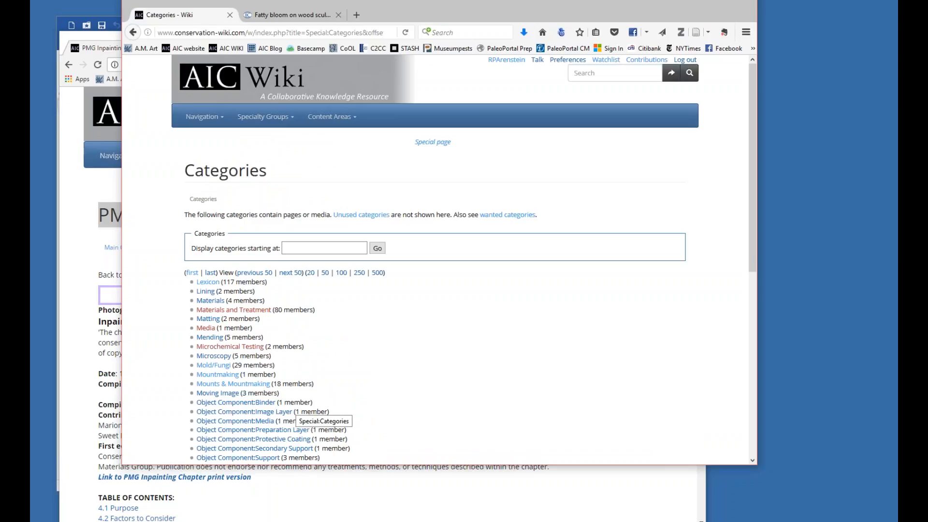
{"action": "scroll", "coordinate": [296, 408], "scroll_direction": "down", "scroll_amount": 5}
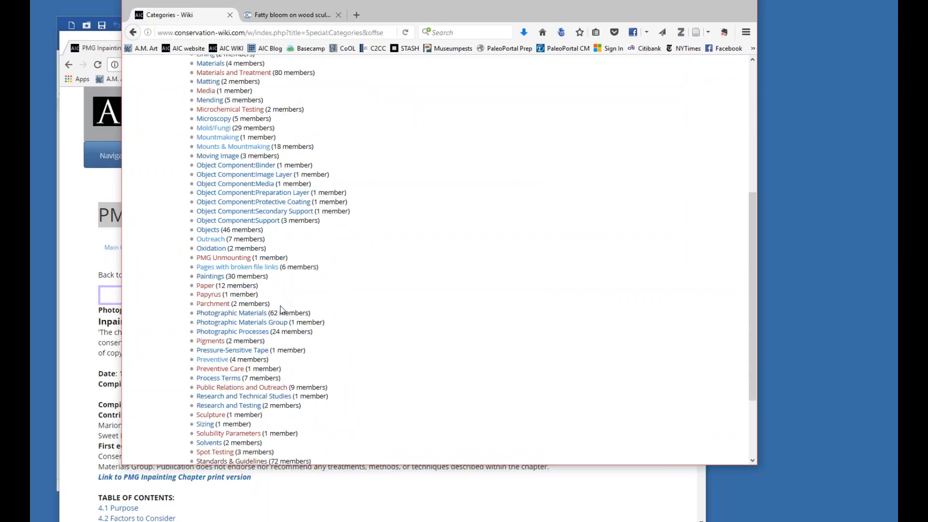
{"action": "left_click", "coordinate": [221, 277]}
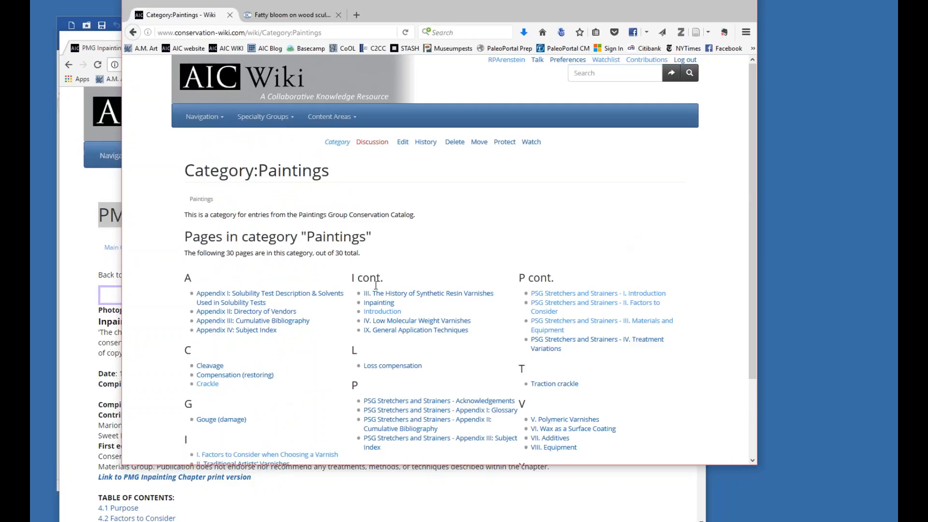
Review the pages listed in the Paintings category and highlight the word "Category" in the page title.
{"action": "scroll", "coordinate": [290, 198], "scroll_direction": "down", "scroll_amount": 3}
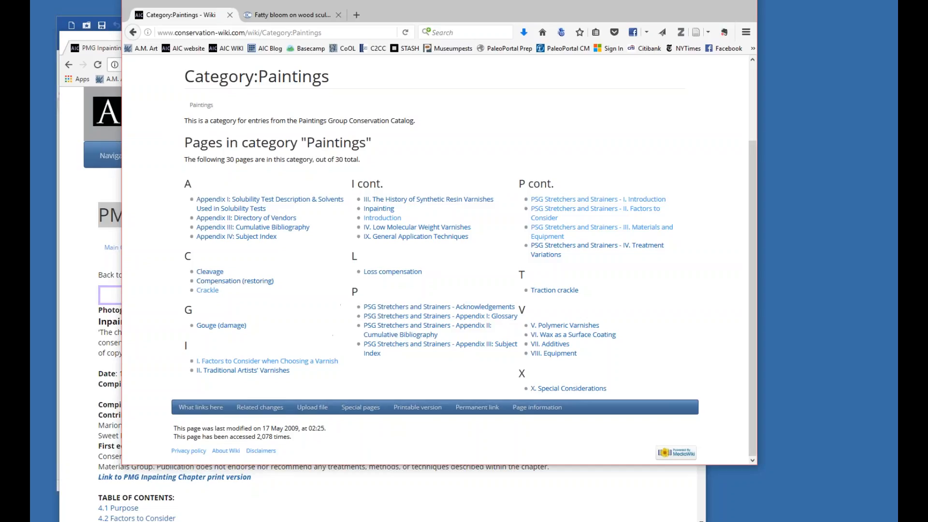
{"action": "left_click_drag", "start_coordinate": [387, 19], "coordinate": [392, 37]}
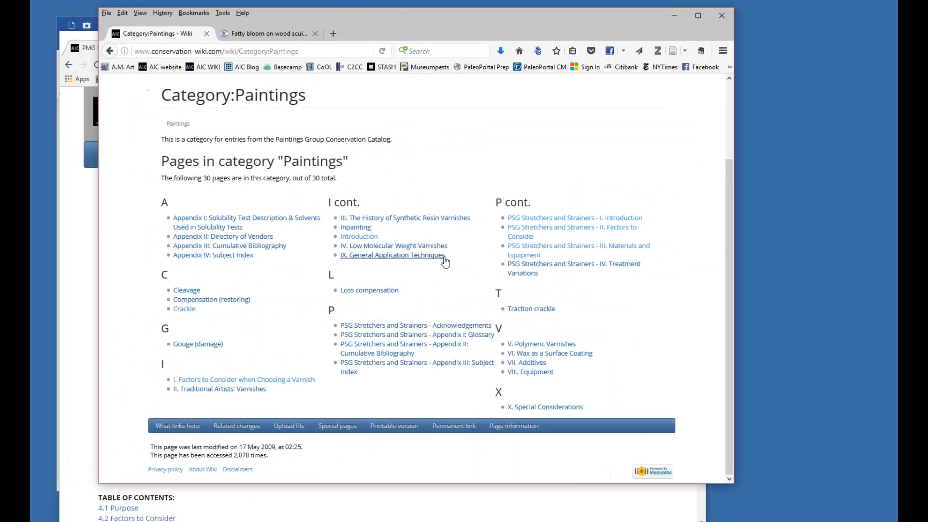
{"action": "scroll", "coordinate": [441, 259], "scroll_direction": "up", "scroll_amount": 3}
{"action": "left_click_drag", "start_coordinate": [166, 190], "coordinate": [231, 195]}
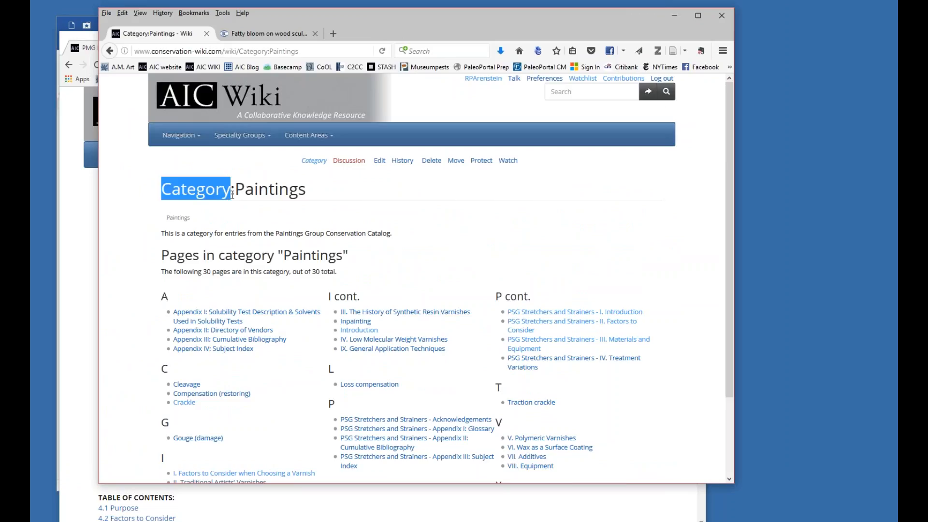
{"action": "left_click", "coordinate": [415, 232]}
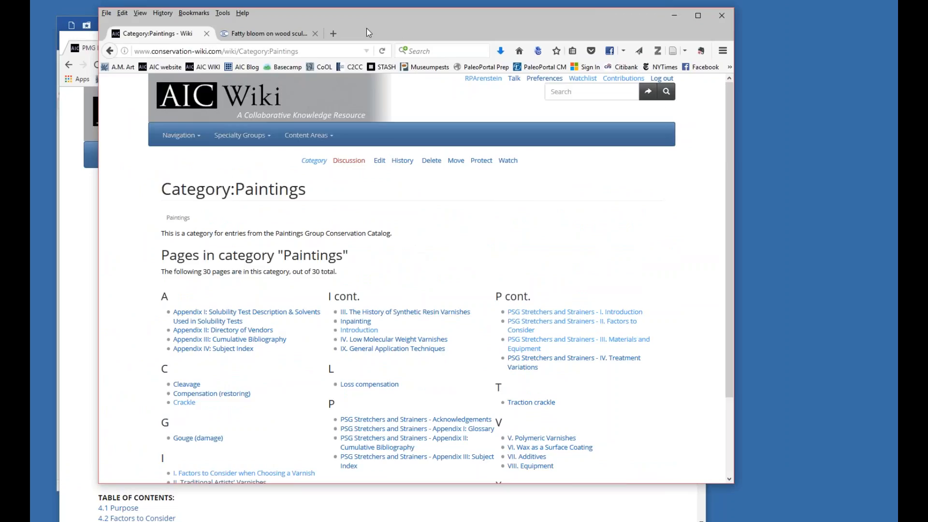
{"action": "left_click_drag", "start_coordinate": [371, 33], "coordinate": [491, 8]}
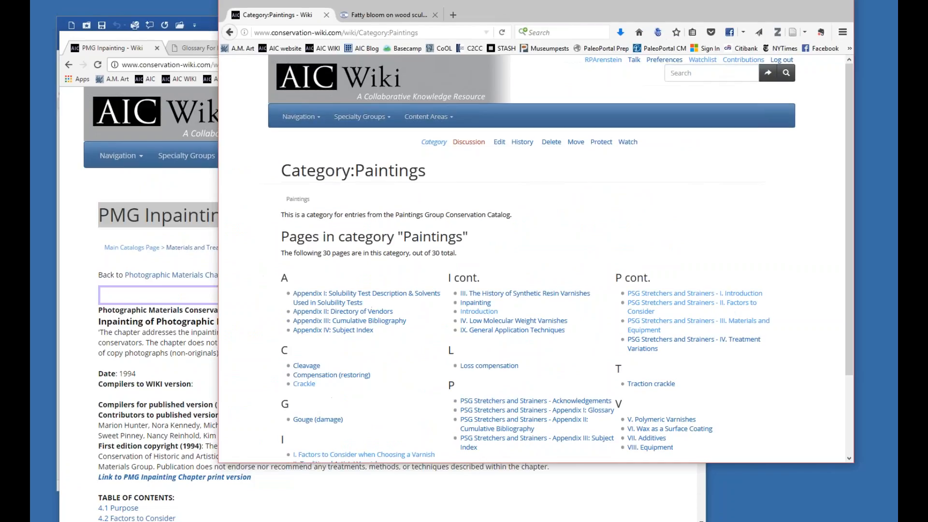
{"action": "left_click_drag", "start_coordinate": [502, 10], "coordinate": [403, 12]}
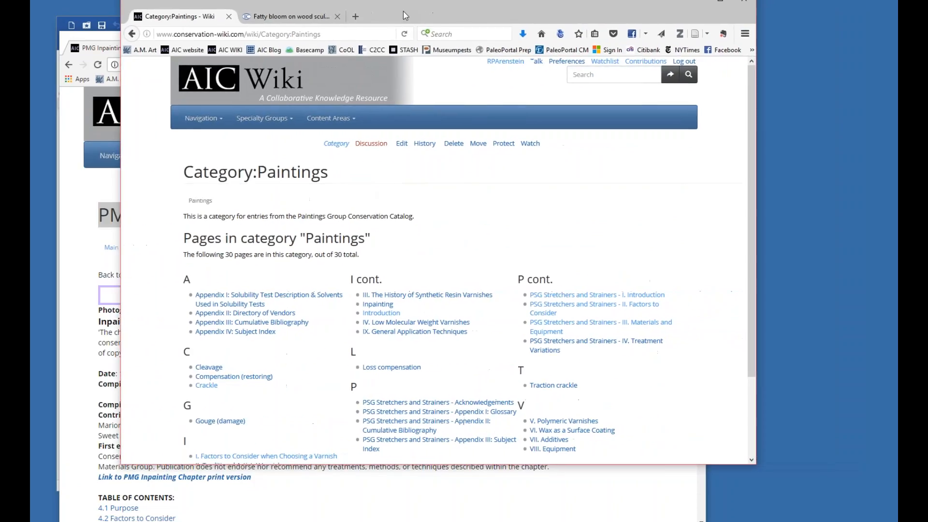
Return to the category list and open the Mold/Fungi category.
{"action": "left_click", "coordinate": [130, 34]}
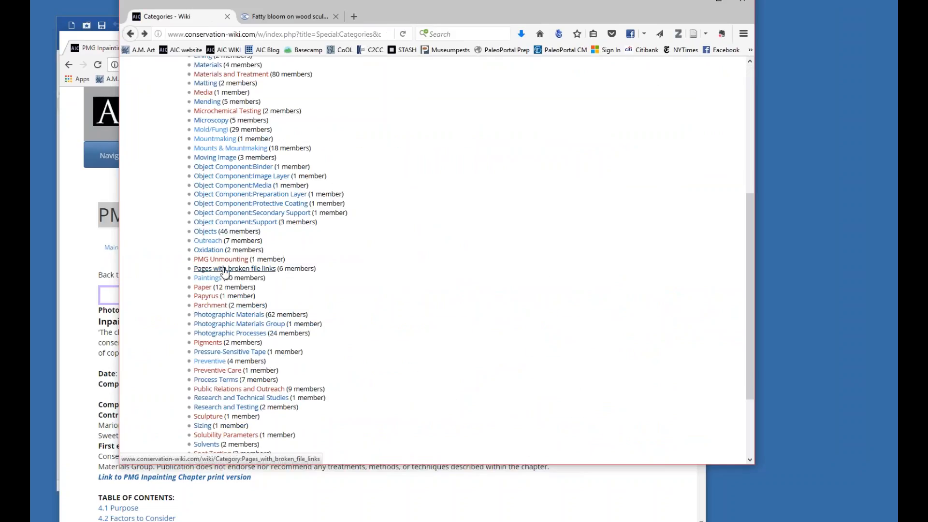
{"action": "scroll", "coordinate": [247, 275], "scroll_direction": "up", "scroll_amount": 2}
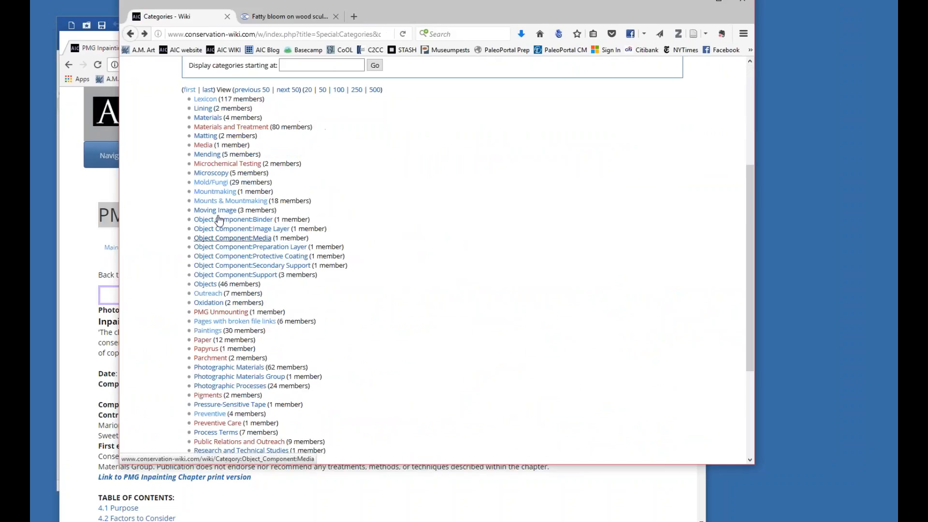
{"action": "left_click", "coordinate": [219, 184]}
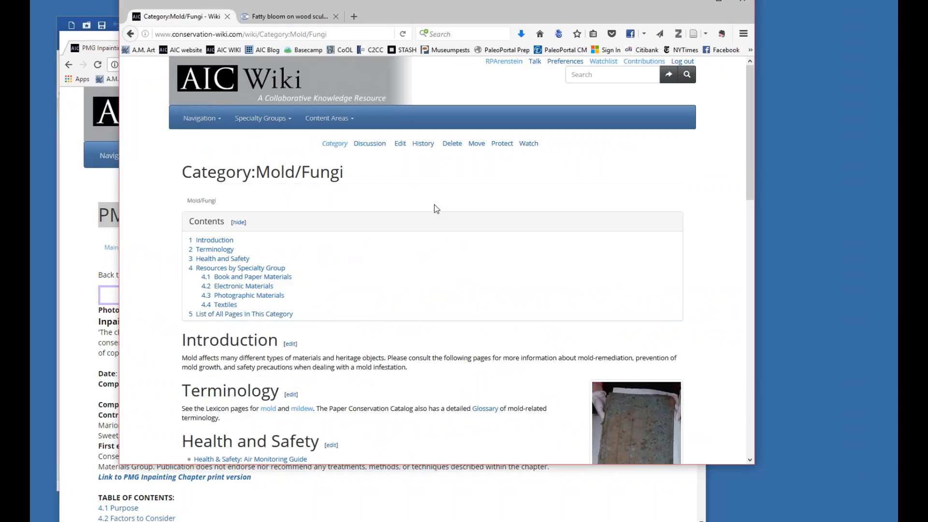
Examine the Mold/Fungi category page, including Health and Safety, Resources by Specialty Group and the list of all pages in the category.
{"action": "scroll", "coordinate": [437, 209], "scroll_direction": "down", "scroll_amount": 4}
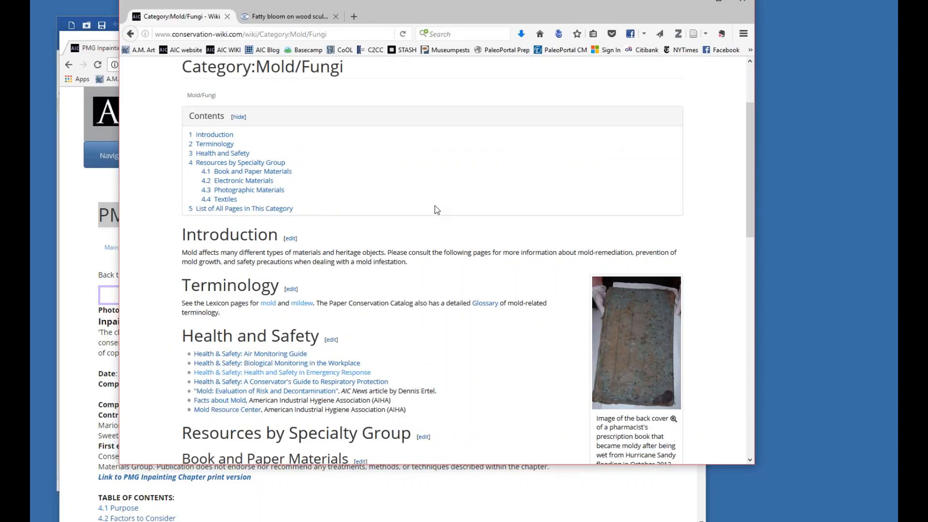
{"action": "scroll", "coordinate": [436, 208], "scroll_direction": "up", "scroll_amount": 4}
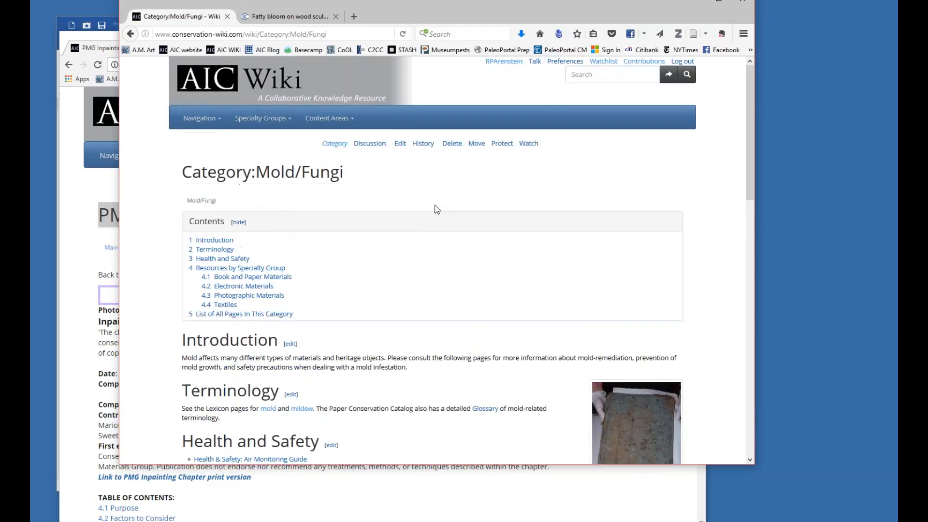
{"action": "scroll", "coordinate": [436, 209], "scroll_direction": "down", "scroll_amount": 4}
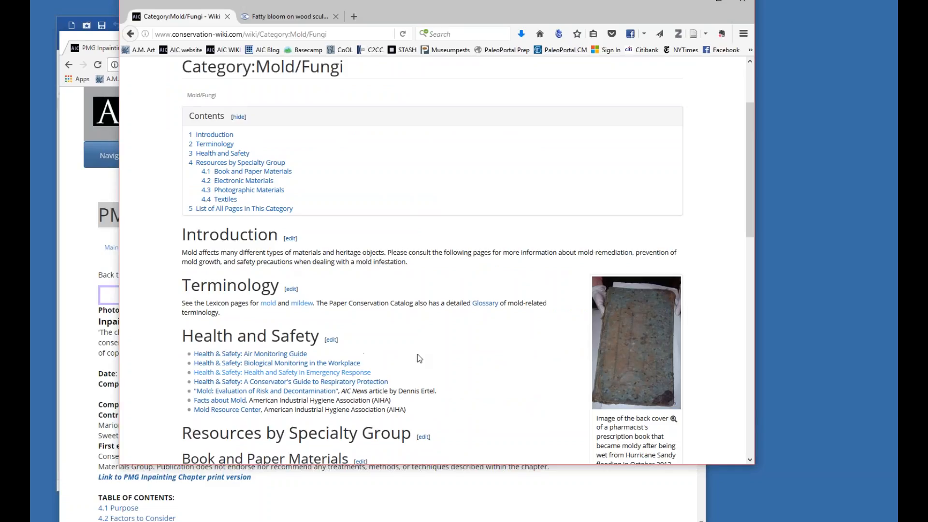
{"action": "scroll", "coordinate": [473, 349], "scroll_direction": "down", "scroll_amount": 2}
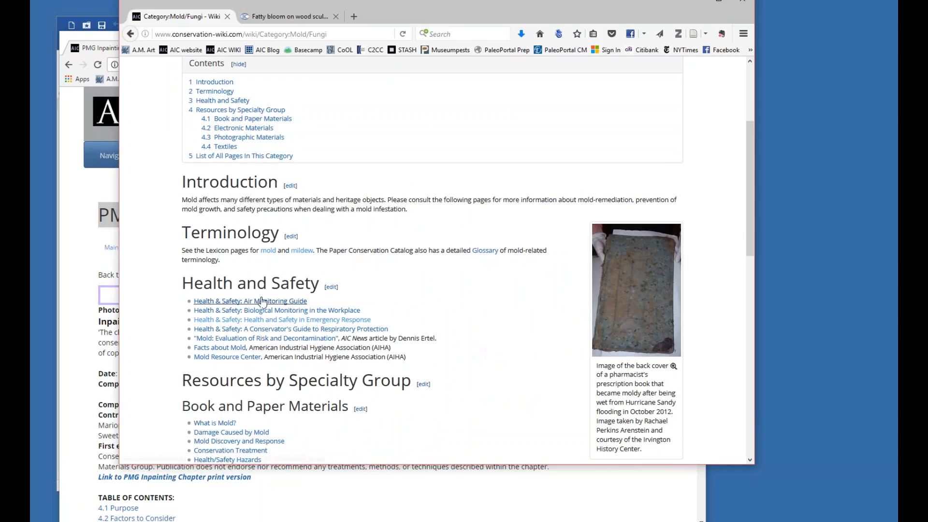
{"action": "scroll", "coordinate": [554, 328], "scroll_direction": "down", "scroll_amount": 12}
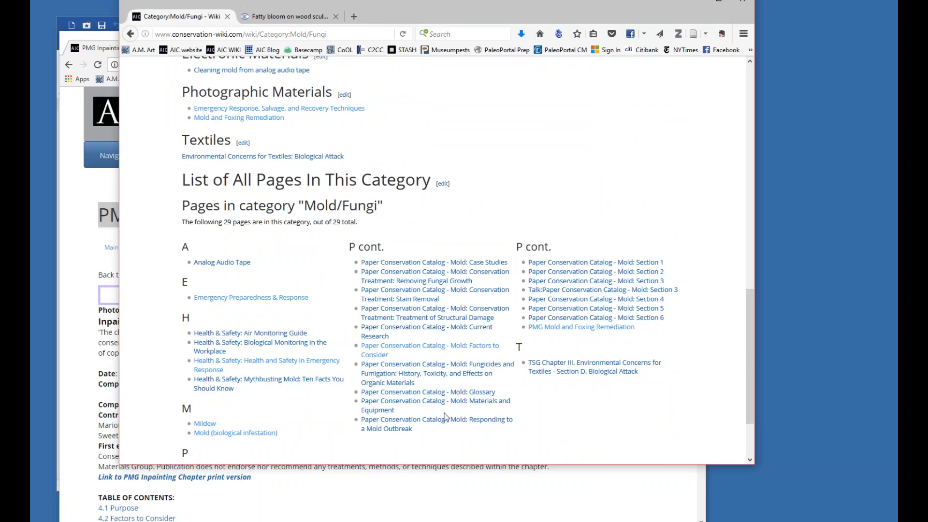
{"action": "scroll", "coordinate": [435, 305], "scroll_direction": "down", "scroll_amount": 3}
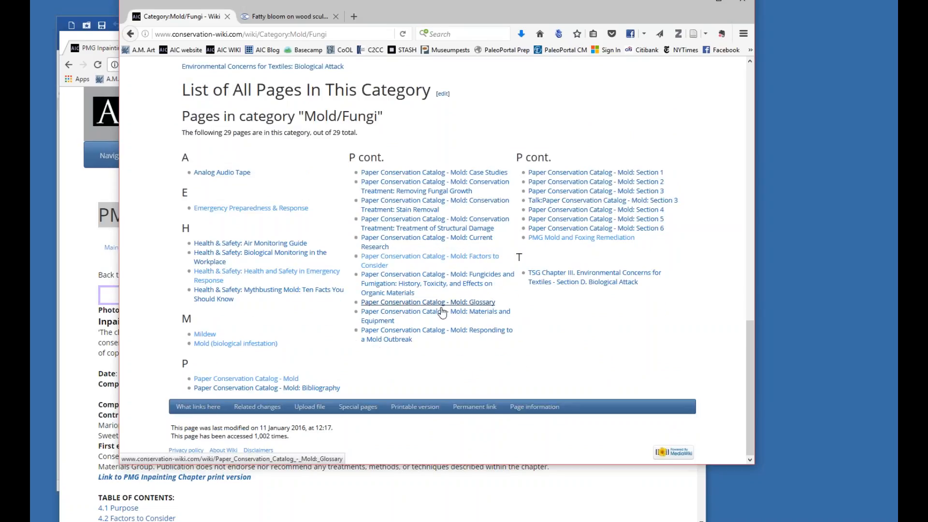
{"action": "scroll", "coordinate": [441, 304], "scroll_direction": "up", "scroll_amount": 12}
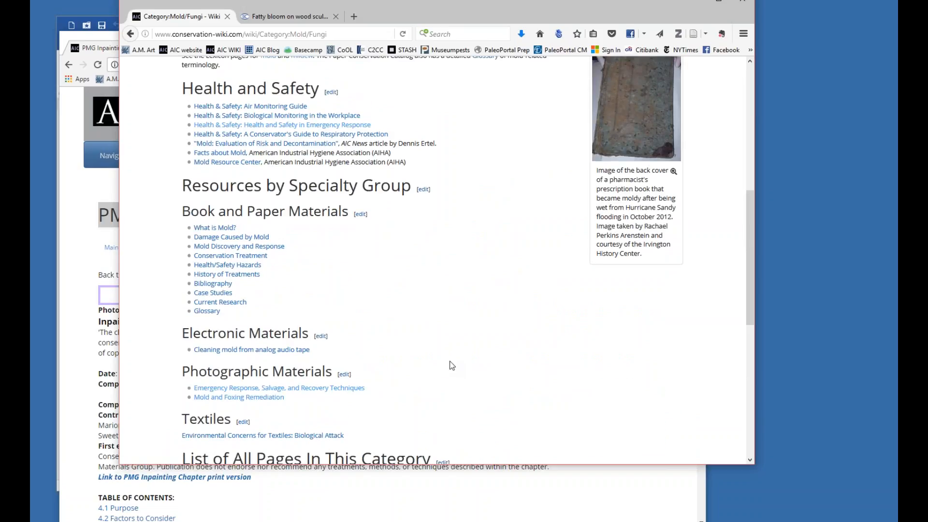
{"action": "scroll", "coordinate": [452, 366], "scroll_direction": "down", "scroll_amount": 9}
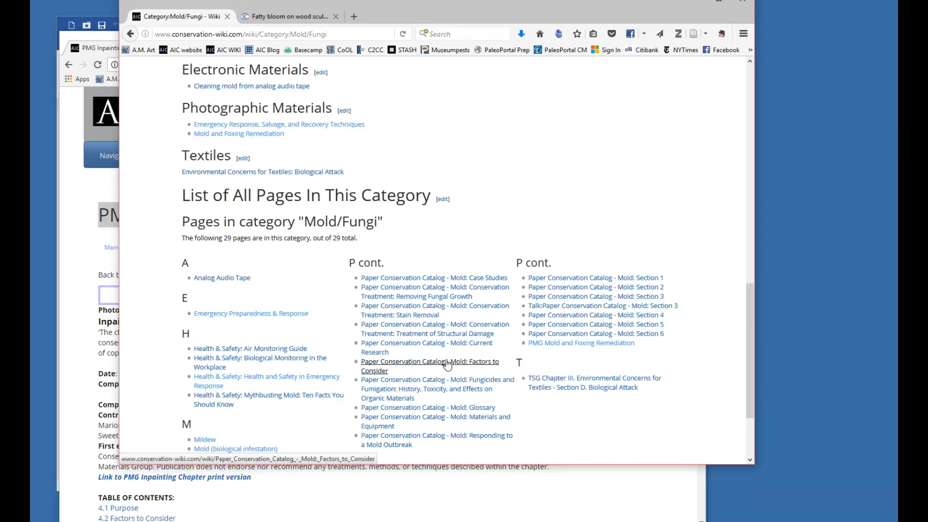
{"action": "left_click", "coordinate": [447, 365]}
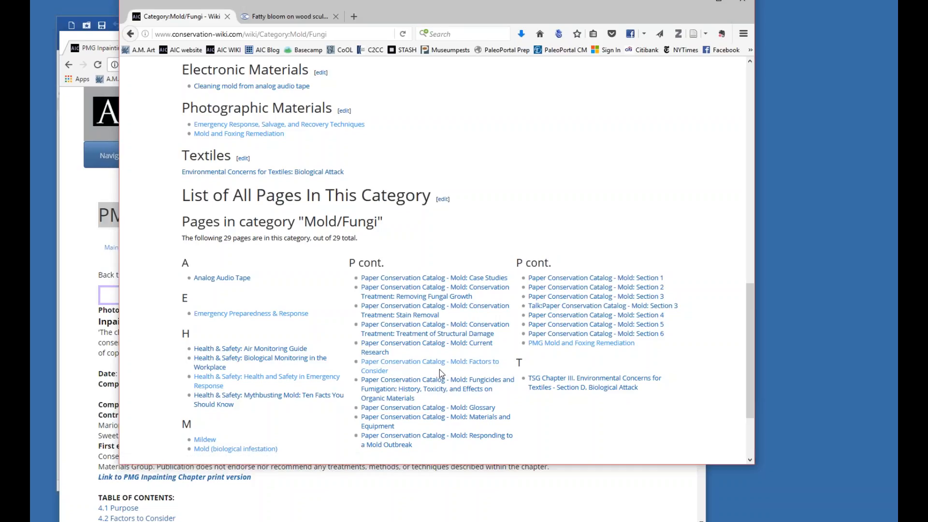
{"action": "scroll", "coordinate": [332, 332], "scroll_direction": "up", "scroll_amount": 5}
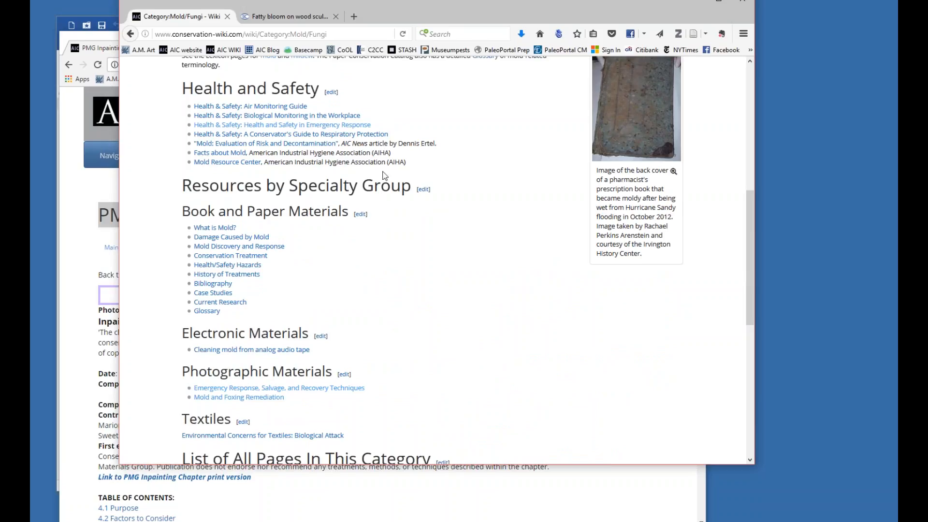
{"action": "scroll", "coordinate": [441, 229], "scroll_direction": "up", "scroll_amount": 3}
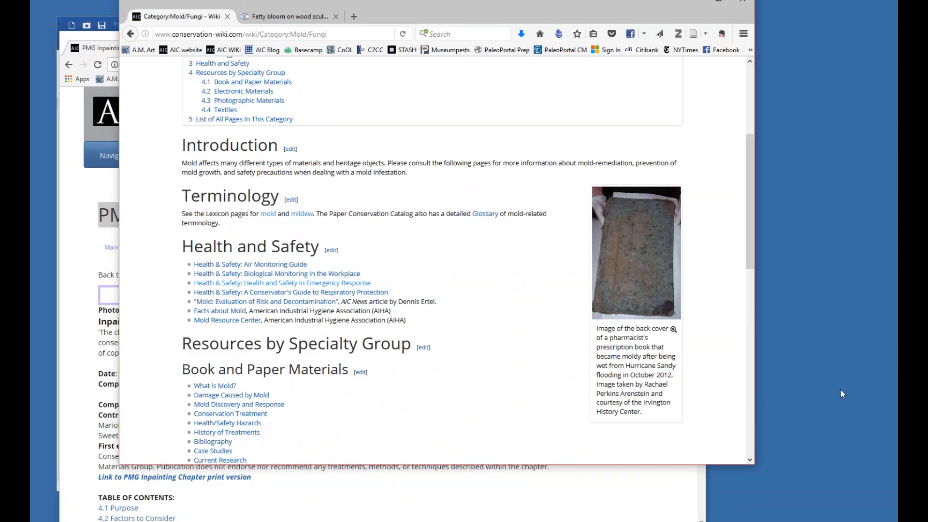
Review the Mold/Fungi category's resources for each specialty group and its alphabetical list of all pages.
{"action": "scroll", "coordinate": [400, 252], "scroll_direction": "down", "scroll_amount": 10}
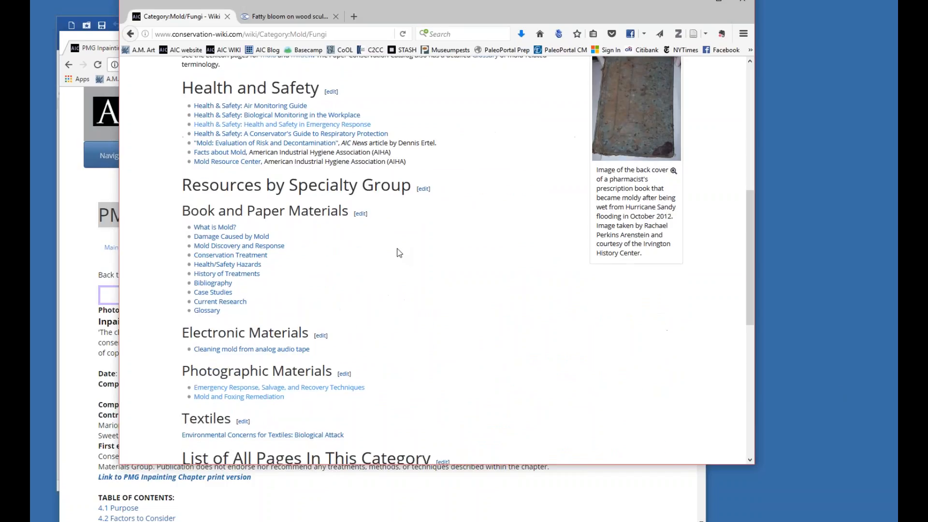
{"action": "scroll", "coordinate": [400, 252], "scroll_direction": "down", "scroll_amount": 3}
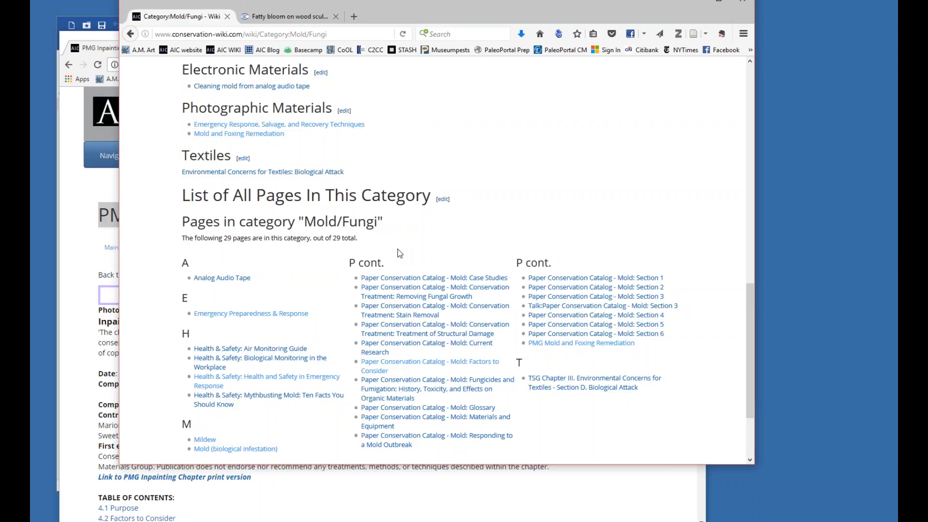
{"action": "scroll", "coordinate": [382, 295], "scroll_direction": "down", "scroll_amount": 2}
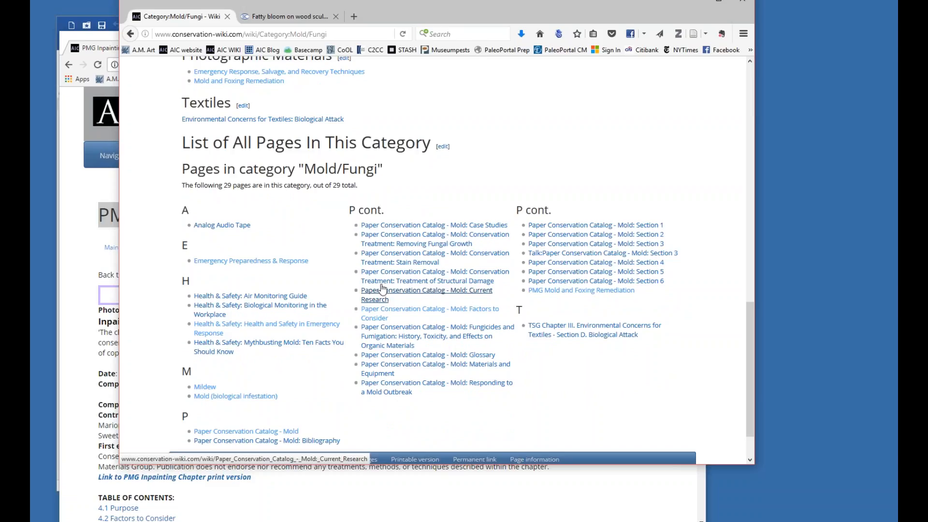
{"action": "scroll", "coordinate": [380, 300], "scroll_direction": "up", "scroll_amount": 3}
{"action": "scroll", "coordinate": [388, 303], "scroll_direction": "up", "scroll_amount": 3}
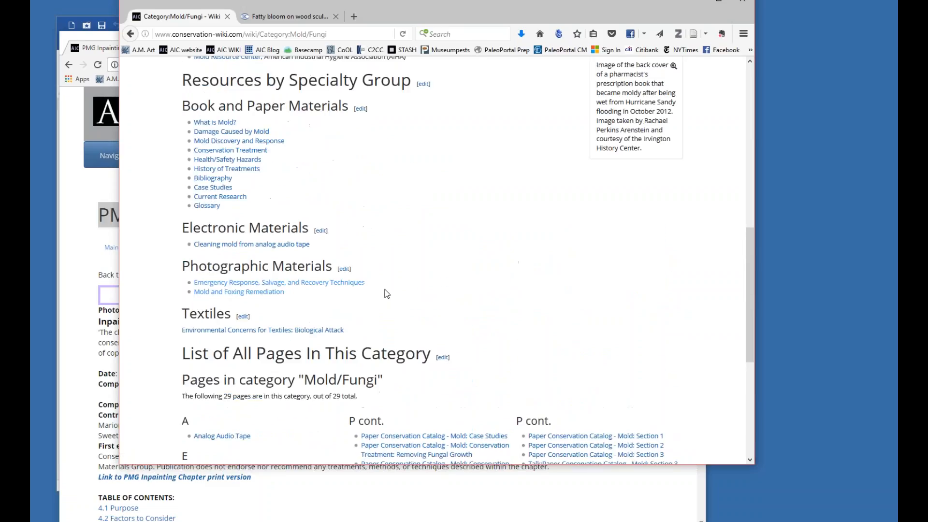
{"action": "scroll", "coordinate": [388, 303], "scroll_direction": "up", "scroll_amount": 9}
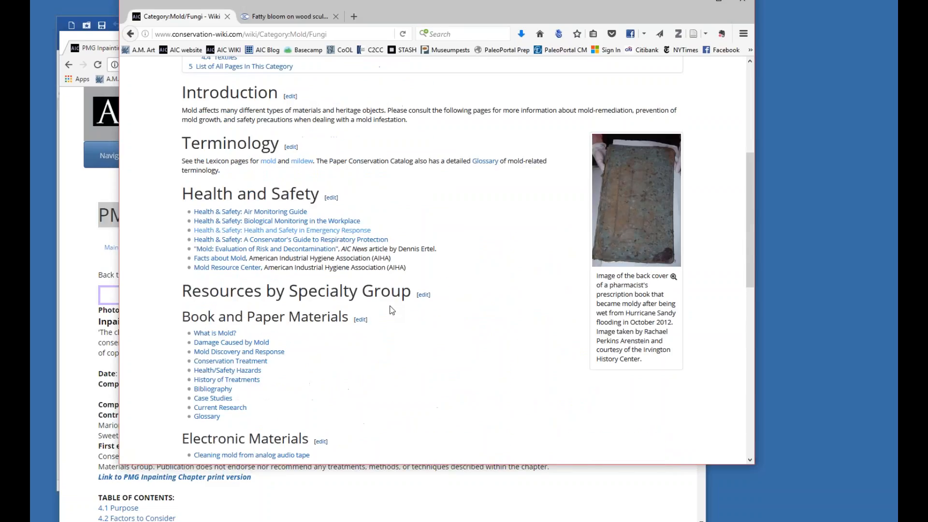
Return to the category list, show the previous 50 categories and look through them from Adhesives to Japanese paper.
{"action": "left_click", "coordinate": [129, 37]}
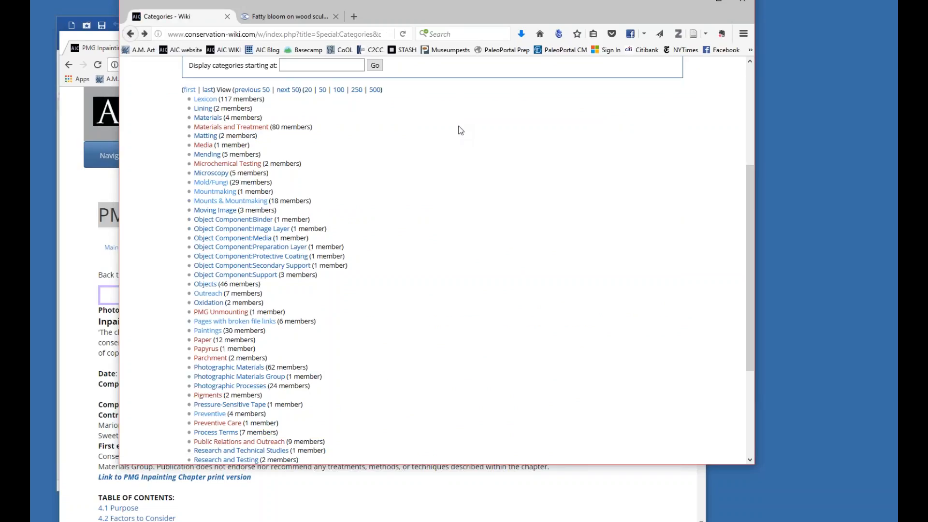
{"action": "scroll", "coordinate": [461, 131], "scroll_direction": "down", "scroll_amount": 4}
{"action": "scroll", "coordinate": [460, 130], "scroll_direction": "up", "scroll_amount": 4}
{"action": "left_click", "coordinate": [251, 90]}
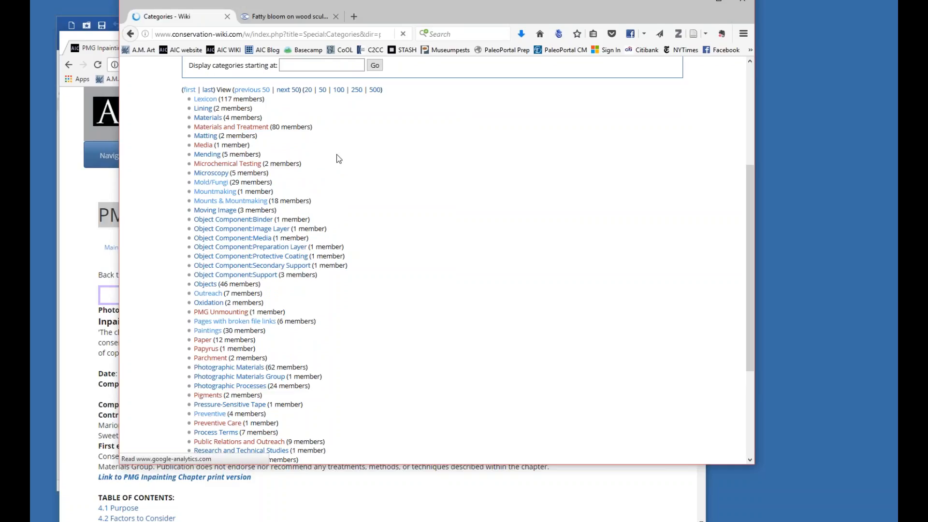
{"action": "scroll", "coordinate": [425, 292], "scroll_direction": "down", "scroll_amount": 4}
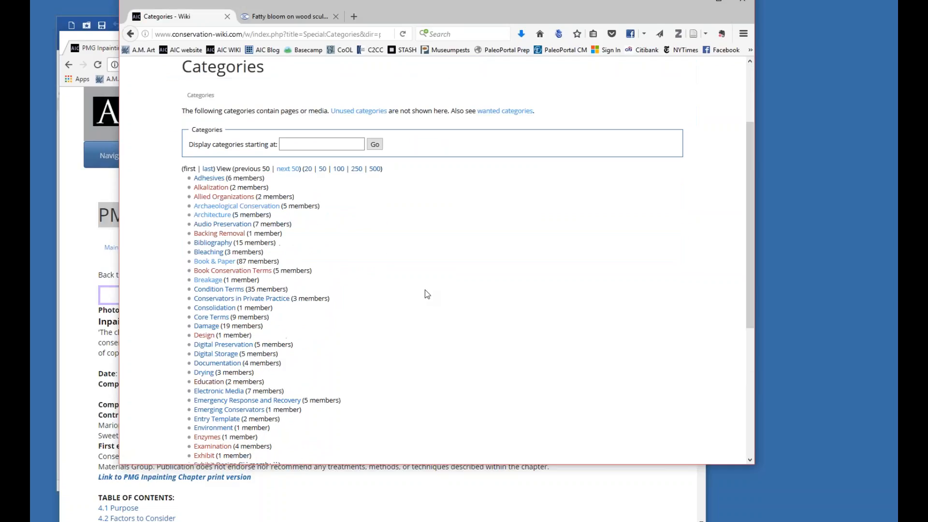
{"action": "scroll", "coordinate": [427, 294], "scroll_direction": "down", "scroll_amount": 8}
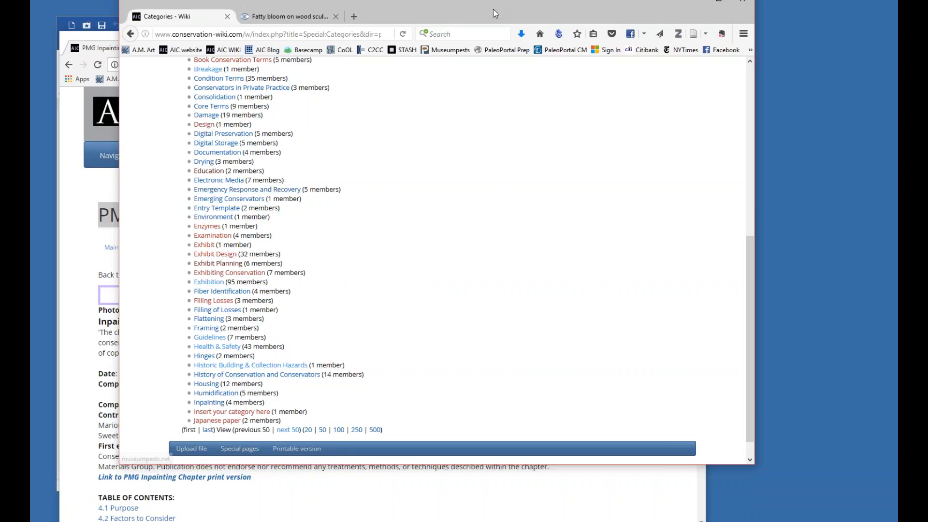
Move the category list window aside and bring the PMG Inpainting page forward to check the categories at its end.
{"action": "left_click_drag", "start_coordinate": [505, 4], "coordinate": [733, 9]}
{"action": "left_click", "coordinate": [267, 387]}
{"action": "scroll", "coordinate": [269, 380], "scroll_direction": "down", "scroll_amount": 20}
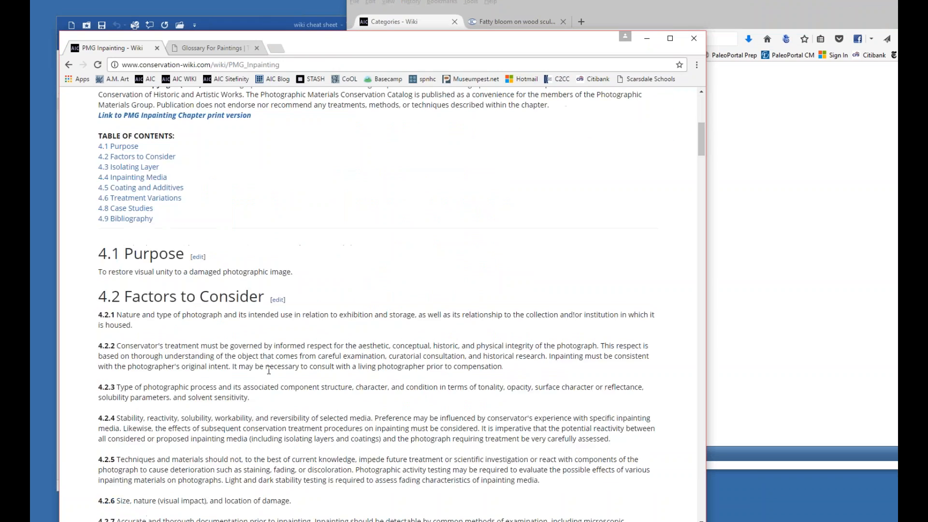
{"action": "scroll", "coordinate": [271, 370], "scroll_direction": "down", "scroll_amount": 20}
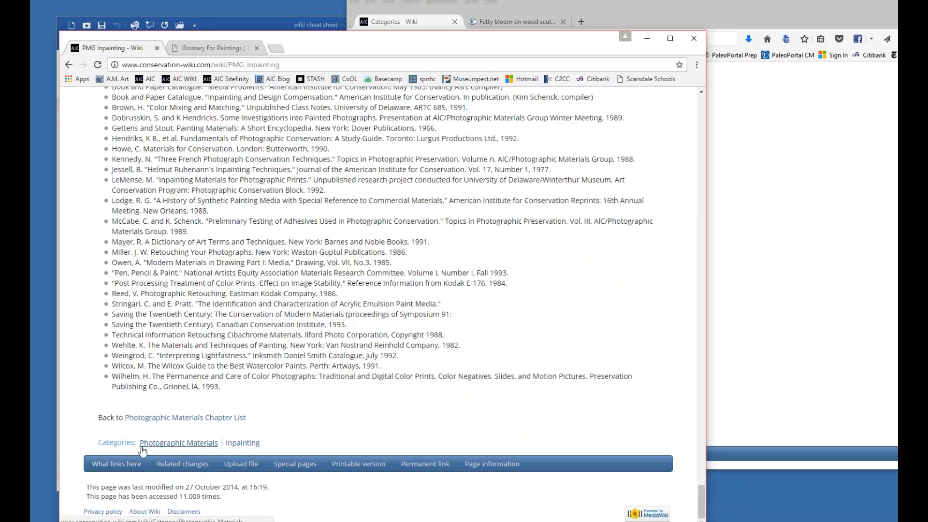
Bring the category list window back to the front and open the Emergency Response and Recovery category.
{"action": "left_click", "coordinate": [780, 386]}
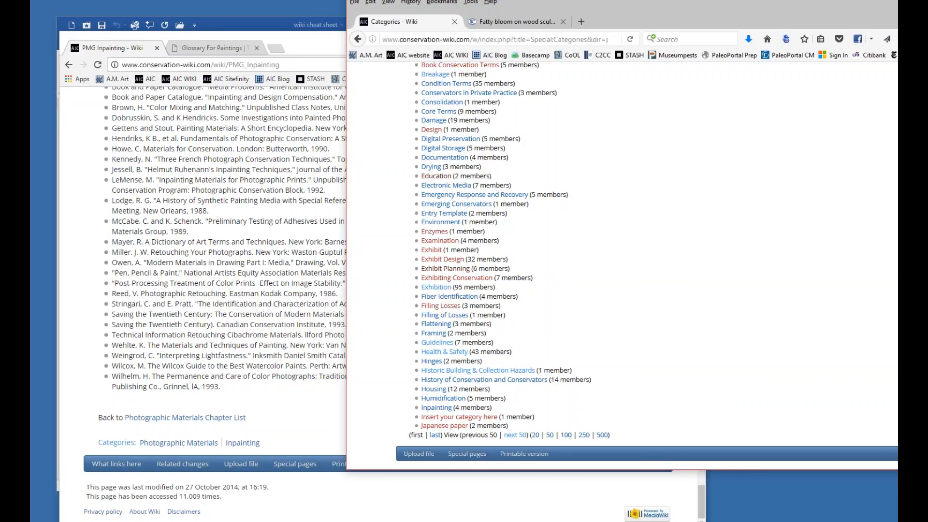
{"action": "left_click_drag", "start_coordinate": [671, 16], "coordinate": [531, 9]}
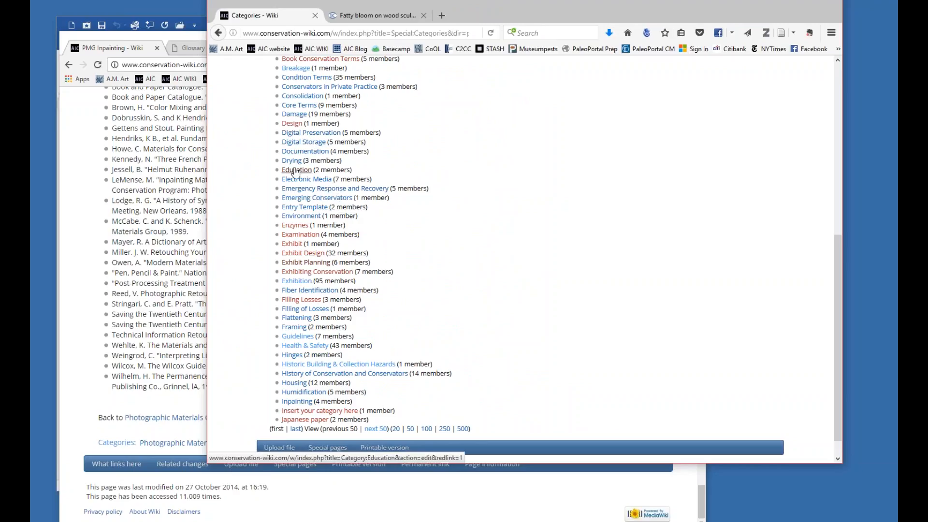
{"action": "scroll", "coordinate": [326, 102], "scroll_direction": "up", "scroll_amount": 2}
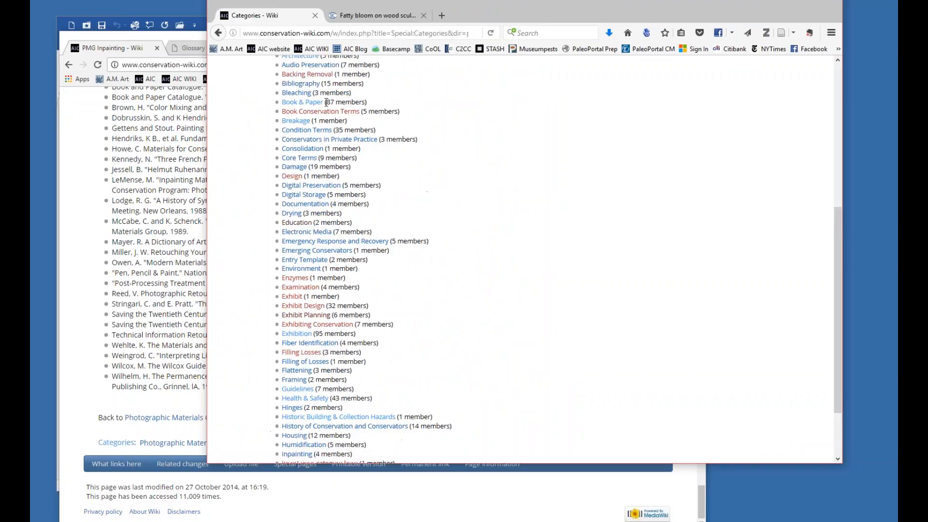
{"action": "scroll", "coordinate": [326, 103], "scroll_direction": "up", "scroll_amount": 2}
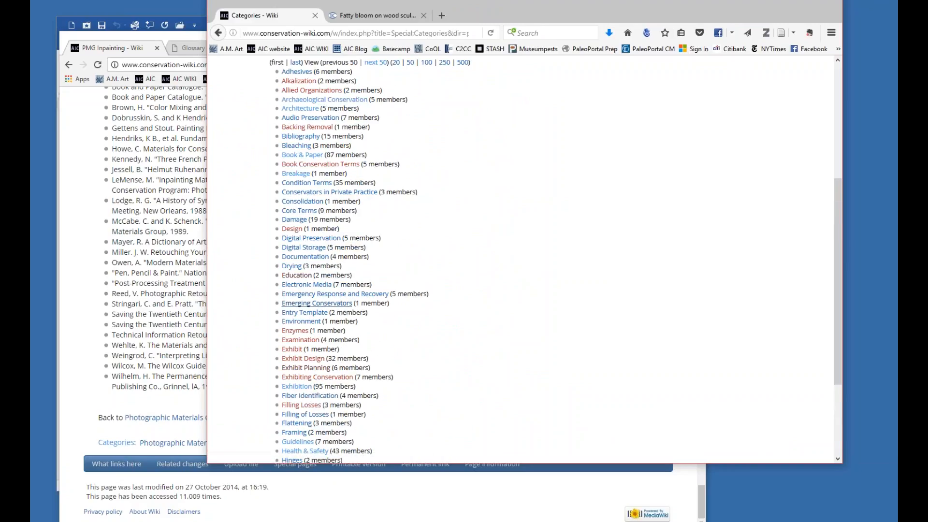
{"action": "left_click", "coordinate": [329, 295]}
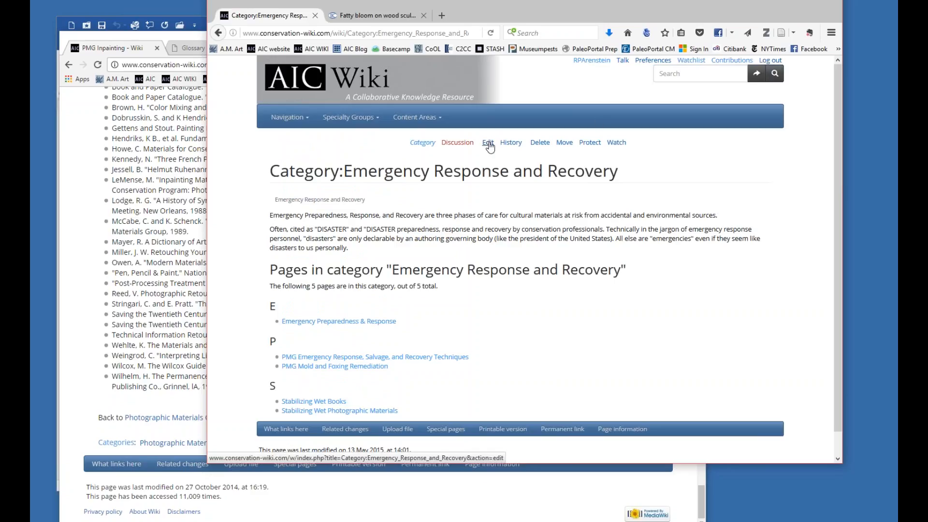
View the revision history of the Emergency Response and Recovery category and return to the category page.
{"action": "left_click", "coordinate": [514, 145]}
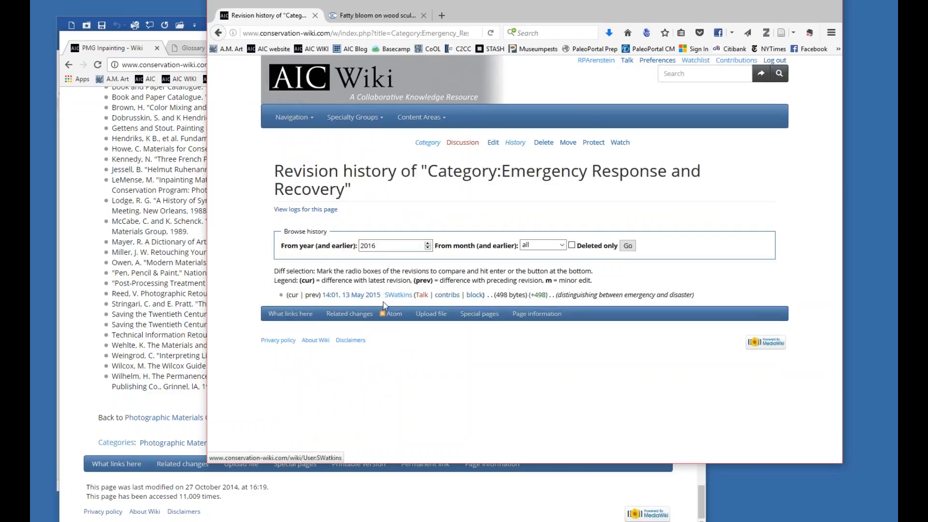
{"action": "left_click", "coordinate": [218, 33]}
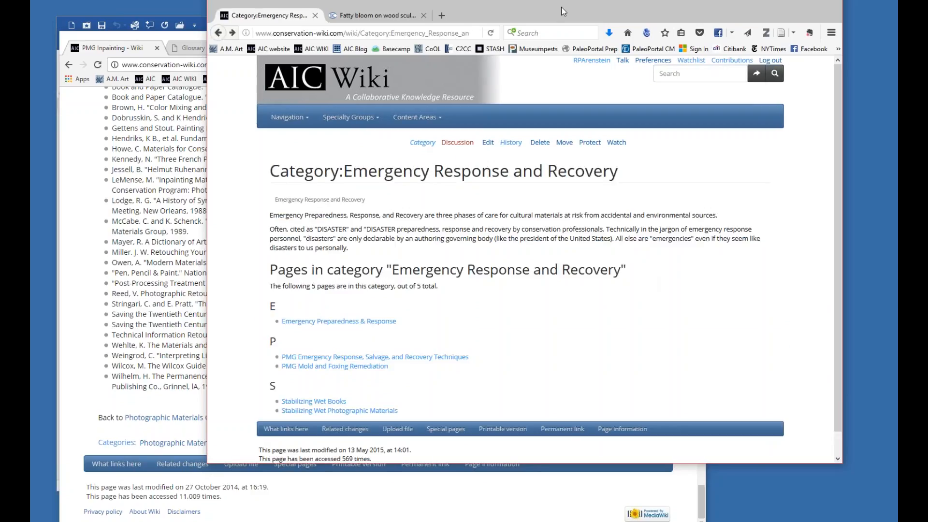
{"action": "left_click_drag", "start_coordinate": [565, 17], "coordinate": [503, 25]}
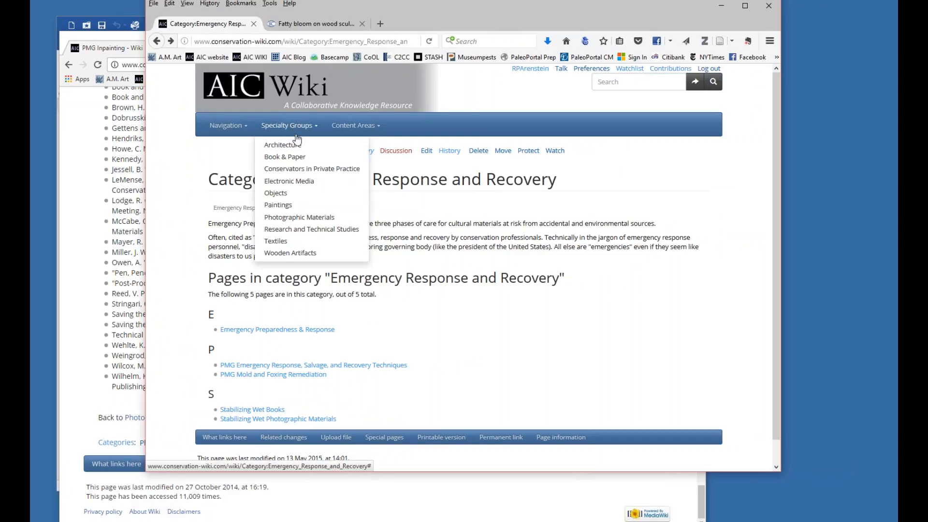
Search the wiki for "ivory" and check the category assignment at the end of the Ivory page.
{"action": "left_click", "coordinate": [614, 88]}
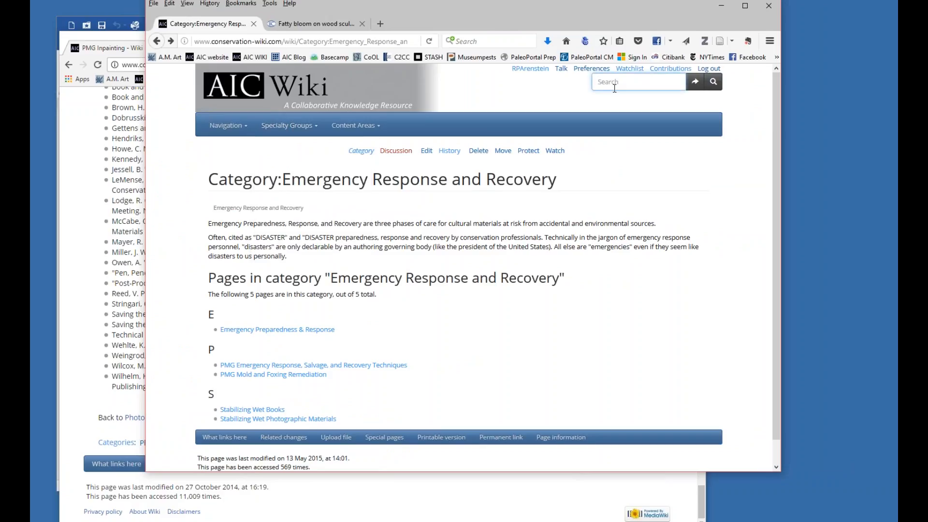
{"action": "type", "text": "ivory"}
{"action": "key", "text": "Return"}
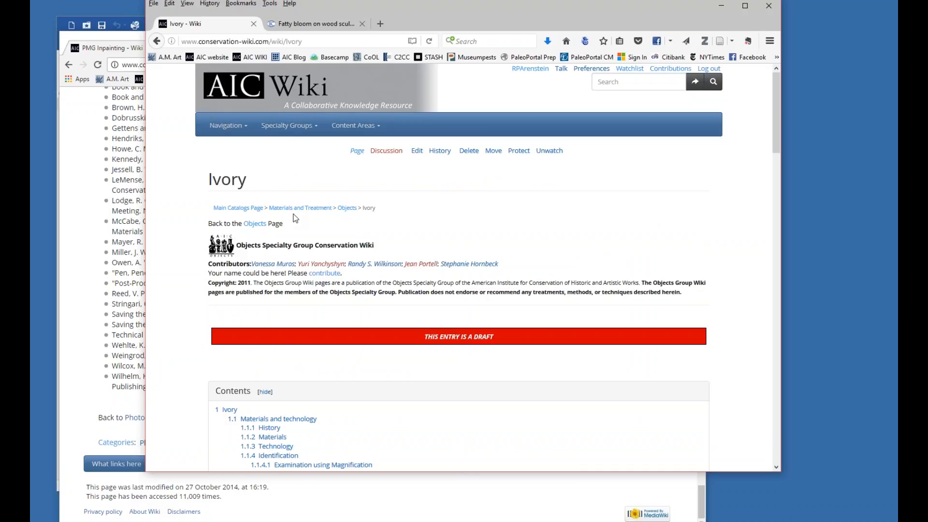
{"action": "left_click", "coordinate": [777, 455]}
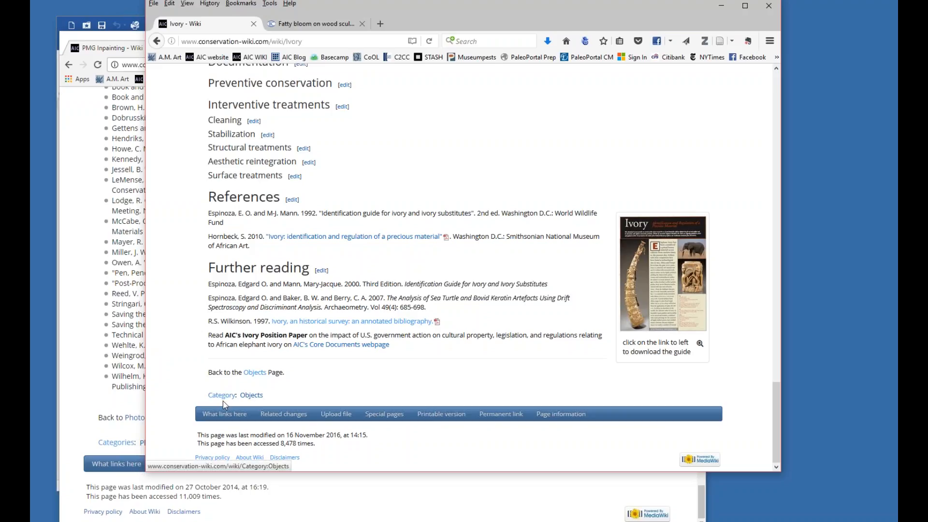
{"action": "left_click_drag", "start_coordinate": [776, 420], "coordinate": [790, 100]}
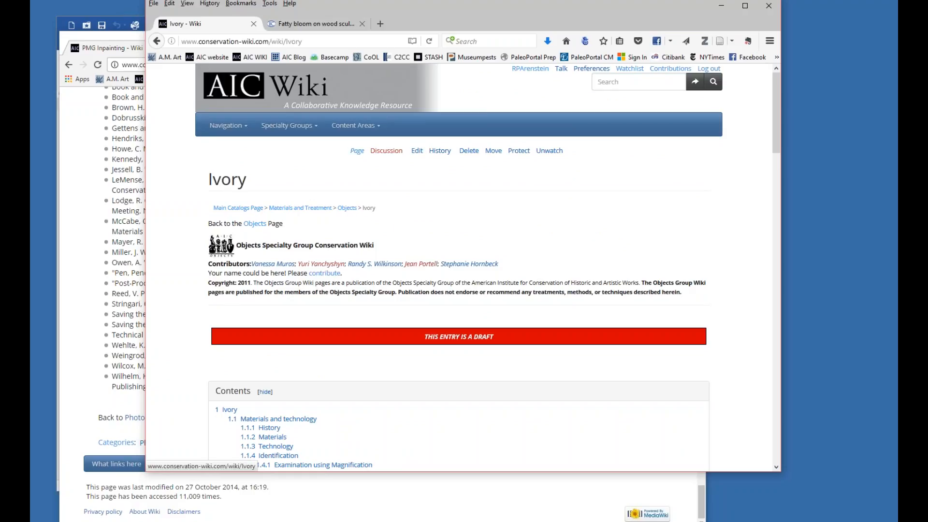
Open the Ivory page for editing and look through its wiki markup.
{"action": "left_click", "coordinate": [417, 153]}
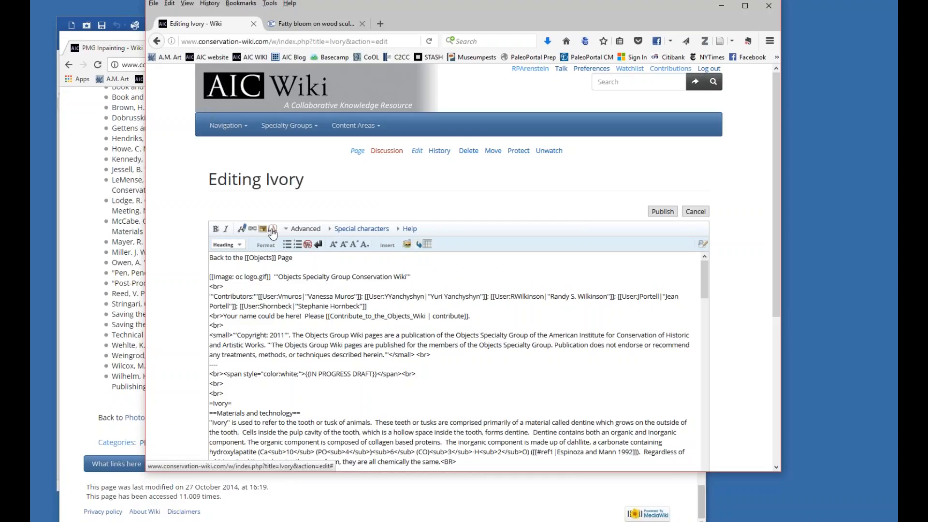
{"action": "scroll", "coordinate": [536, 360], "scroll_direction": "down", "scroll_amount": 15}
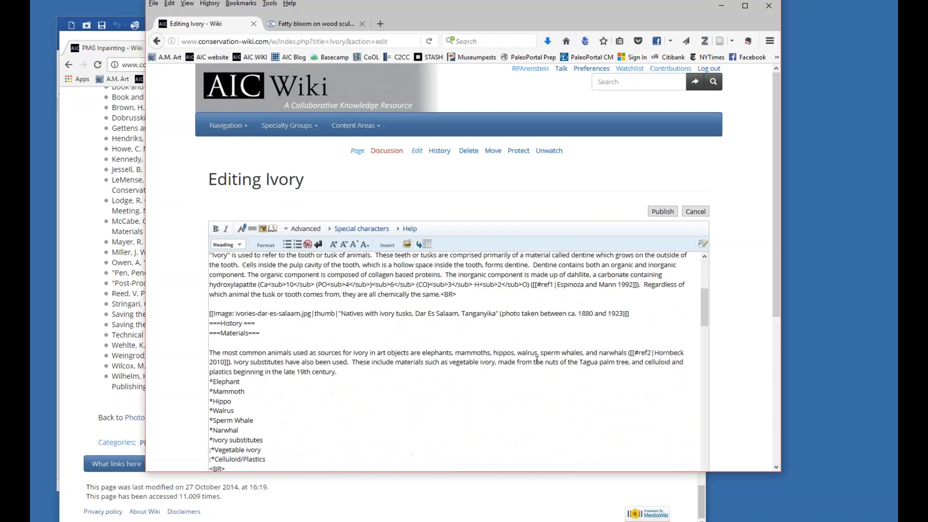
{"action": "scroll", "coordinate": [536, 360], "scroll_direction": "down", "scroll_amount": 10}
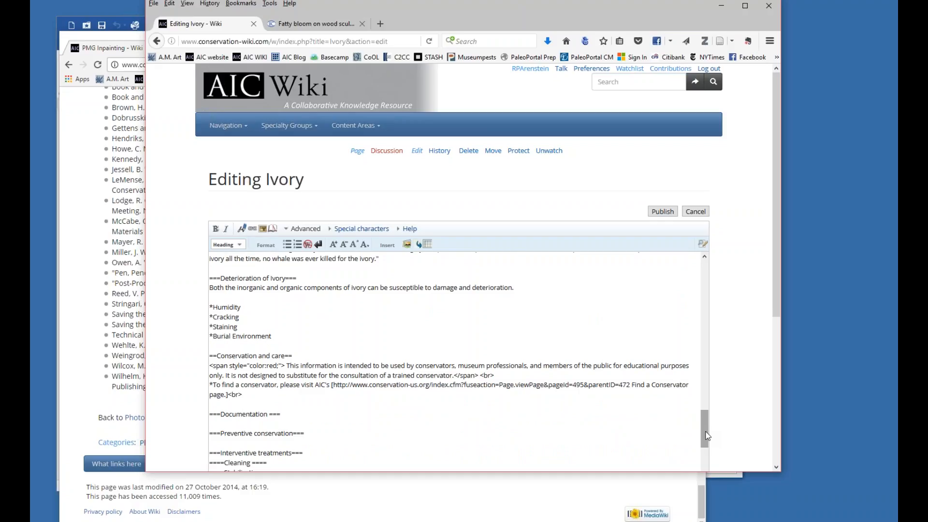
{"action": "left_click_drag", "start_coordinate": [707, 435], "coordinate": [699, 255]}
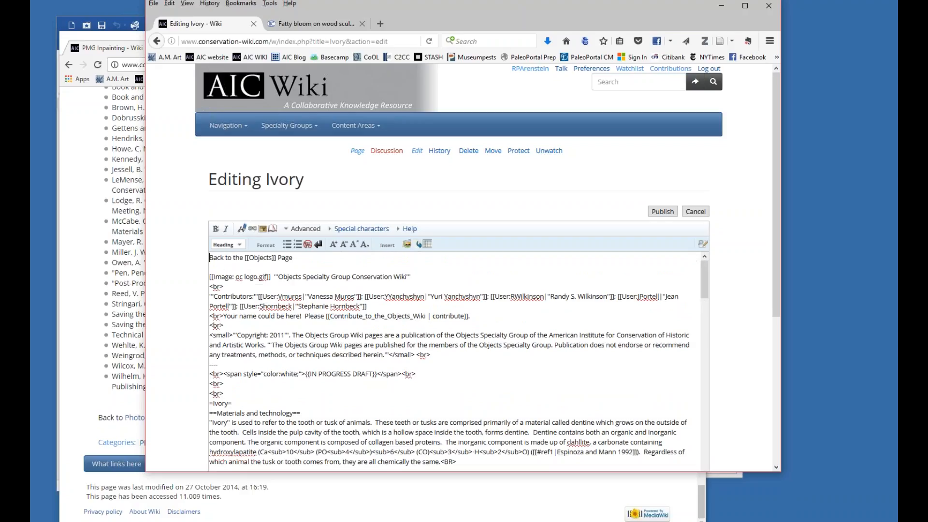
Leave the Ivory editor for the wiki's Current events page and show how to reach that page again.
{"action": "left_click", "coordinate": [236, 130]}
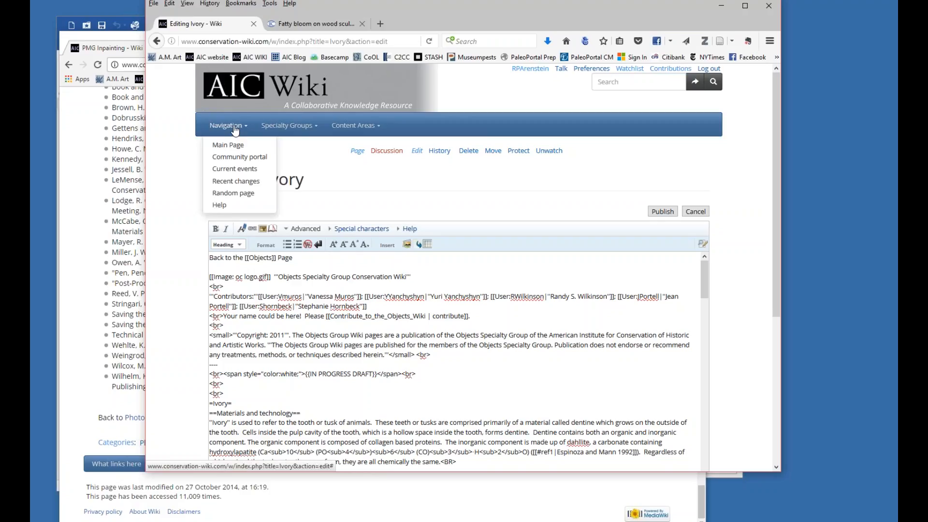
{"action": "left_click", "coordinate": [232, 169]}
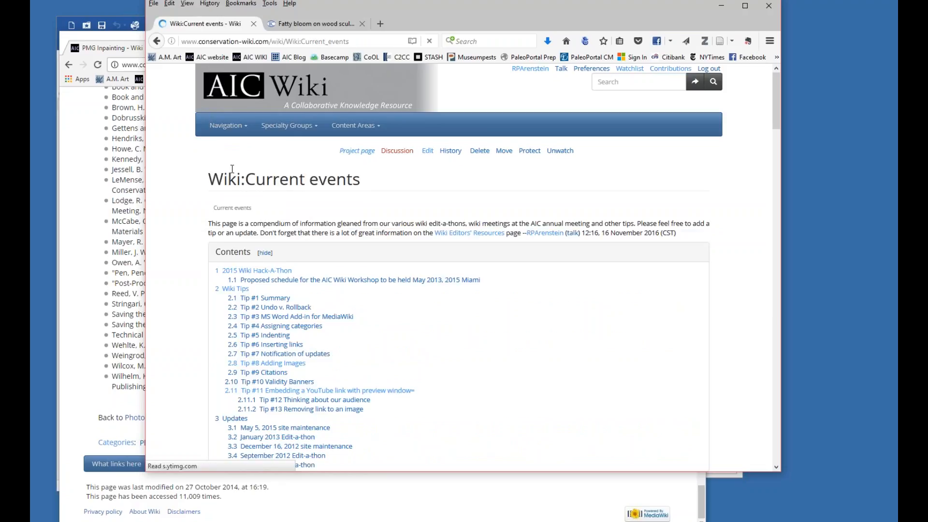
{"action": "left_click", "coordinate": [228, 128]}
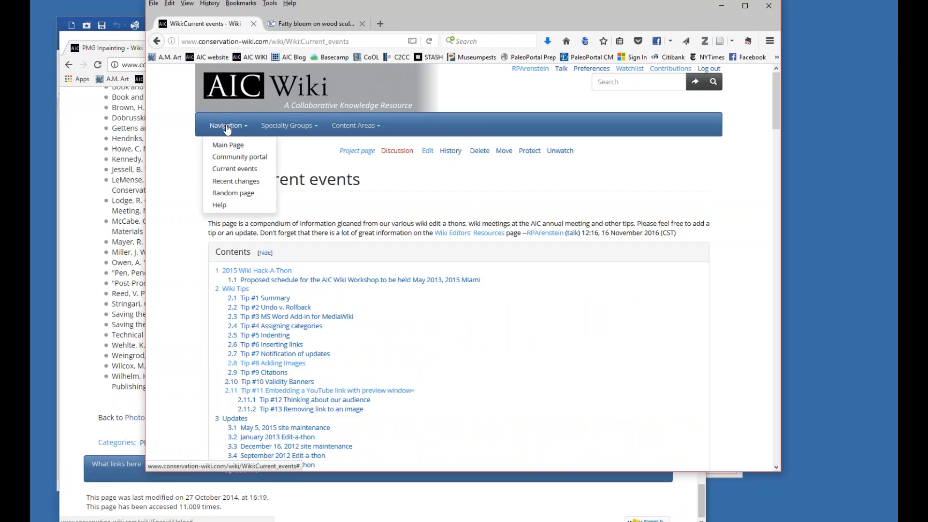
{"action": "left_click", "coordinate": [260, 175]}
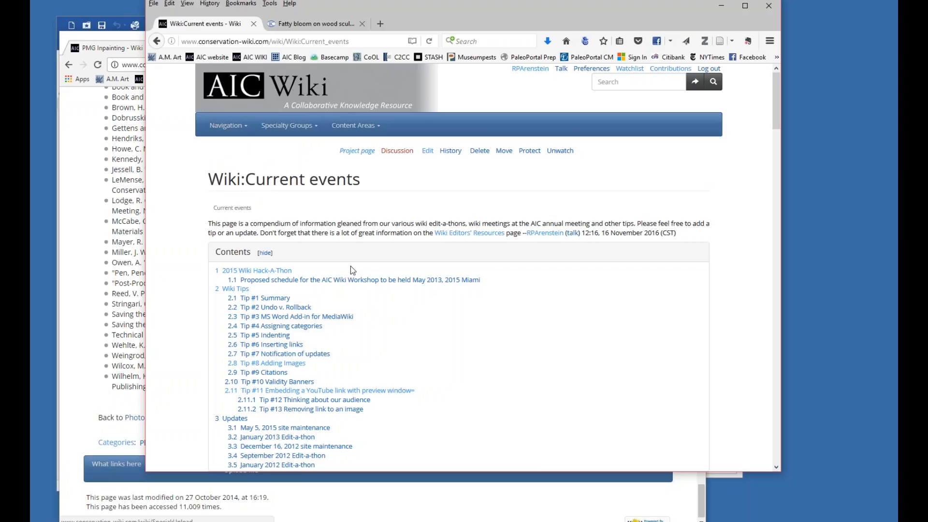
Look over the Current events contents list and jump to the Tip #5 Indenting section.
{"action": "scroll", "coordinate": [351, 270], "scroll_direction": "down", "scroll_amount": 3}
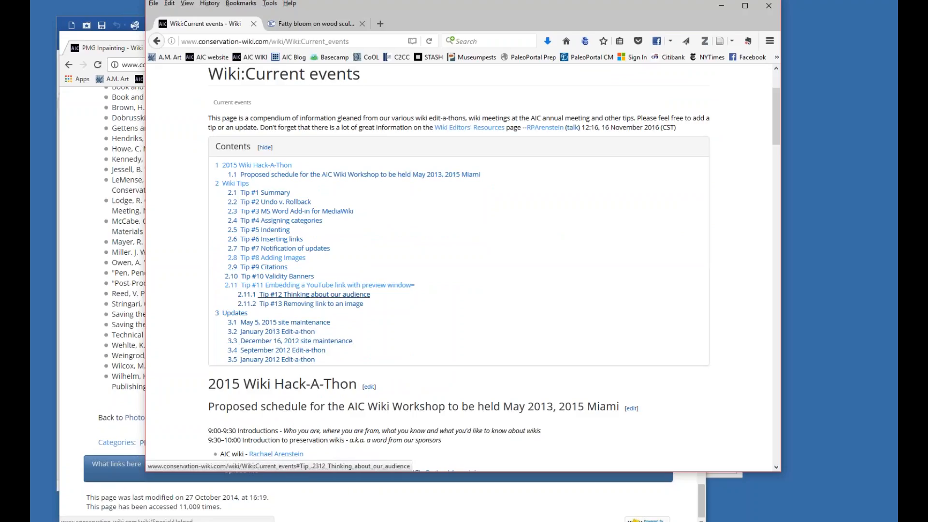
{"action": "scroll", "coordinate": [314, 295], "scroll_direction": "up", "scroll_amount": 2}
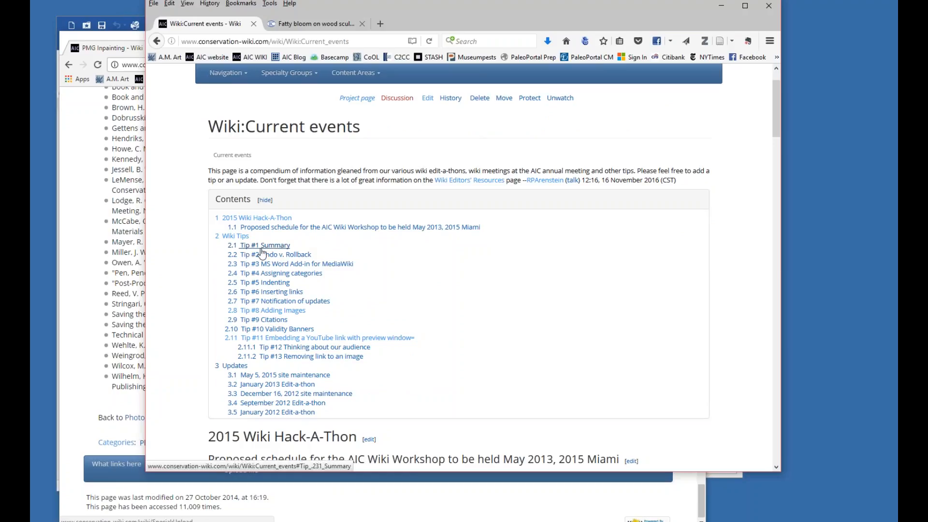
{"action": "left_click", "coordinate": [274, 285]}
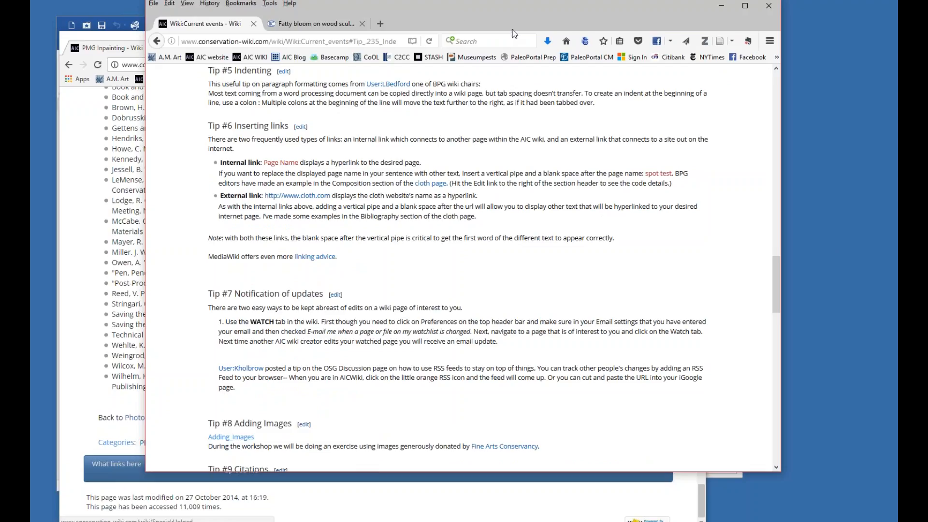
{"action": "left_click_drag", "start_coordinate": [520, 18], "coordinate": [450, 22]}
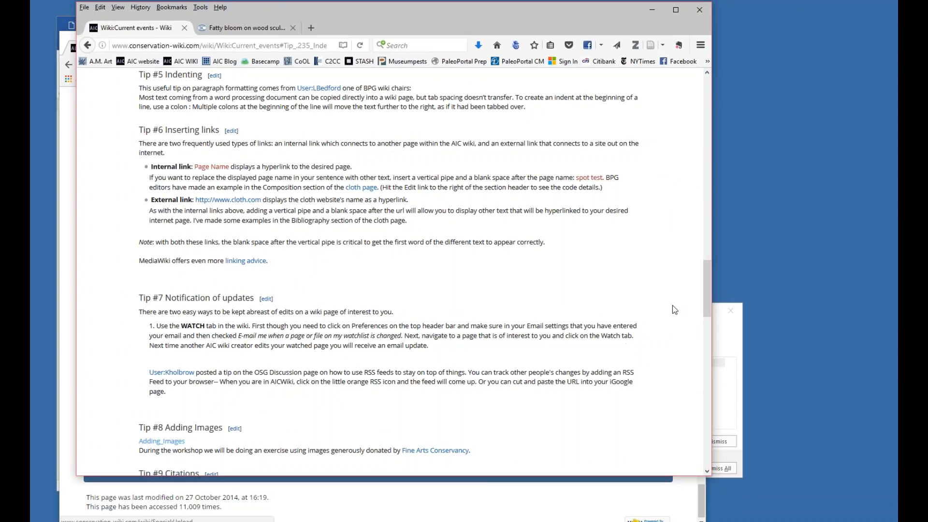
Open the watchlist and look through the full list of watched pages in its view and edit mode.
{"action": "left_click_drag", "start_coordinate": [704, 308], "coordinate": [709, 96]}
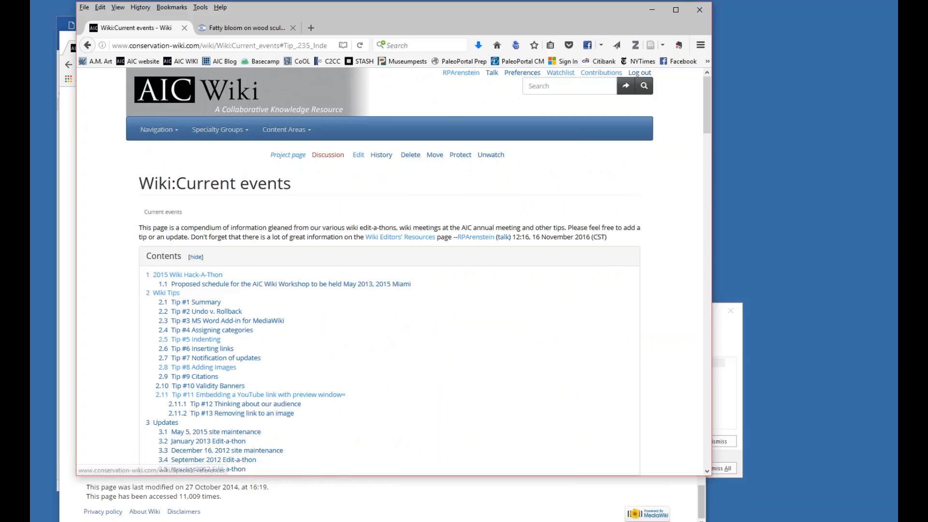
{"action": "left_click", "coordinate": [561, 75]}
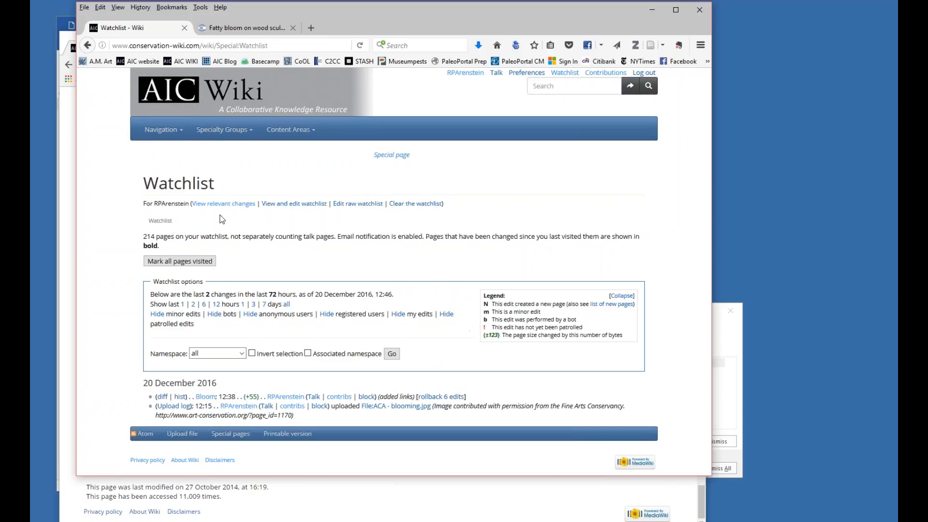
{"action": "left_click", "coordinate": [305, 204]}
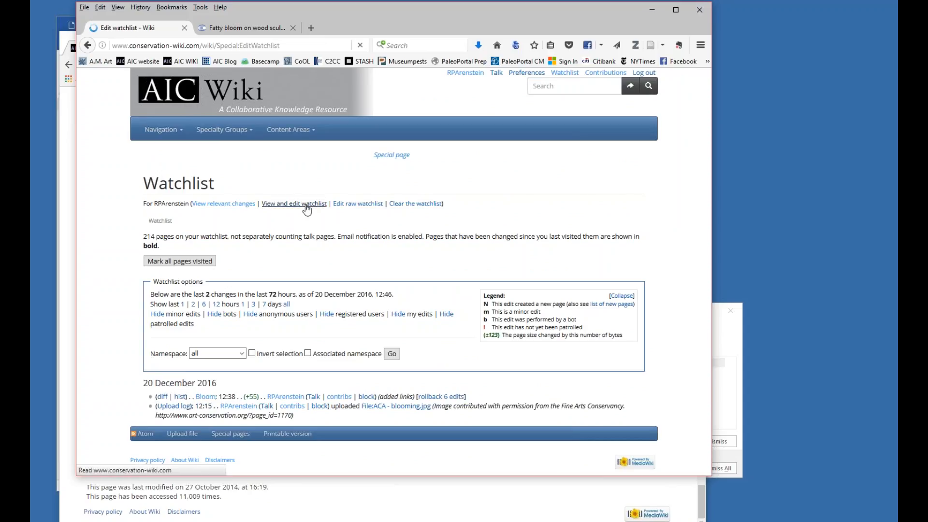
{"action": "scroll", "coordinate": [379, 264], "scroll_direction": "down", "scroll_amount": 15}
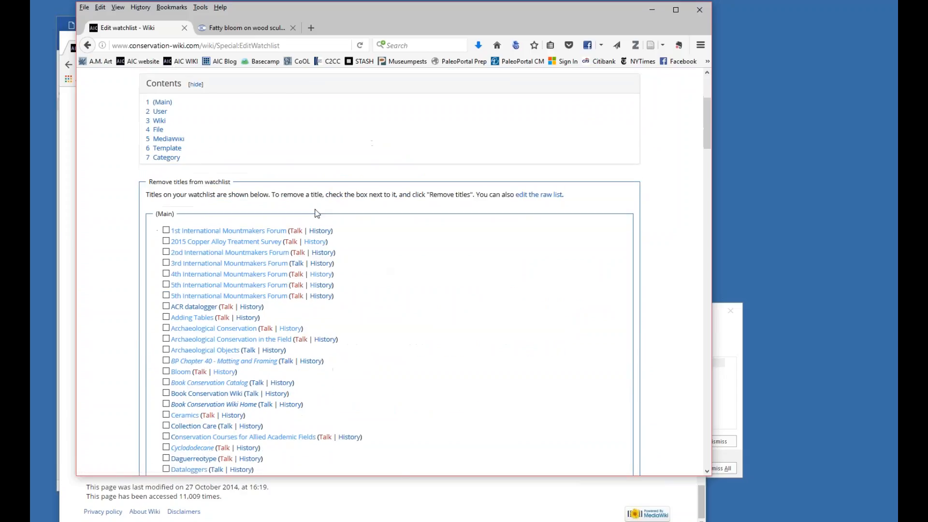
{"action": "scroll", "coordinate": [302, 217], "scroll_direction": "down", "scroll_amount": 13}
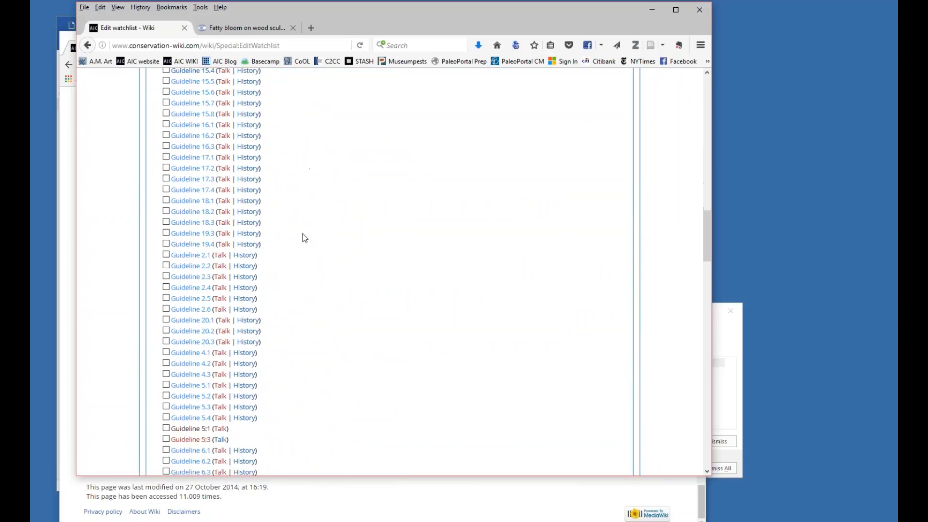
Open the account preferences and look over the user profile settings.
{"action": "left_click_drag", "start_coordinate": [707, 294], "coordinate": [701, 116]}
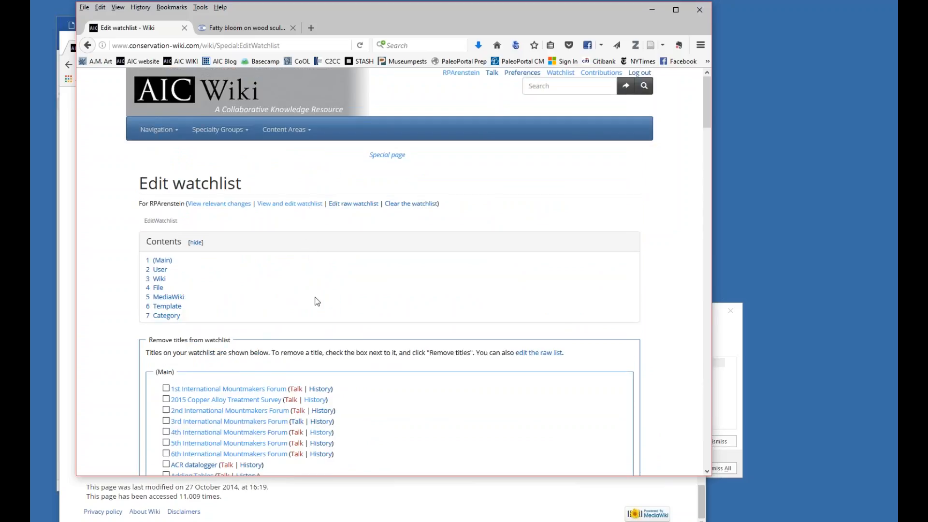
{"action": "left_click", "coordinate": [522, 74]}
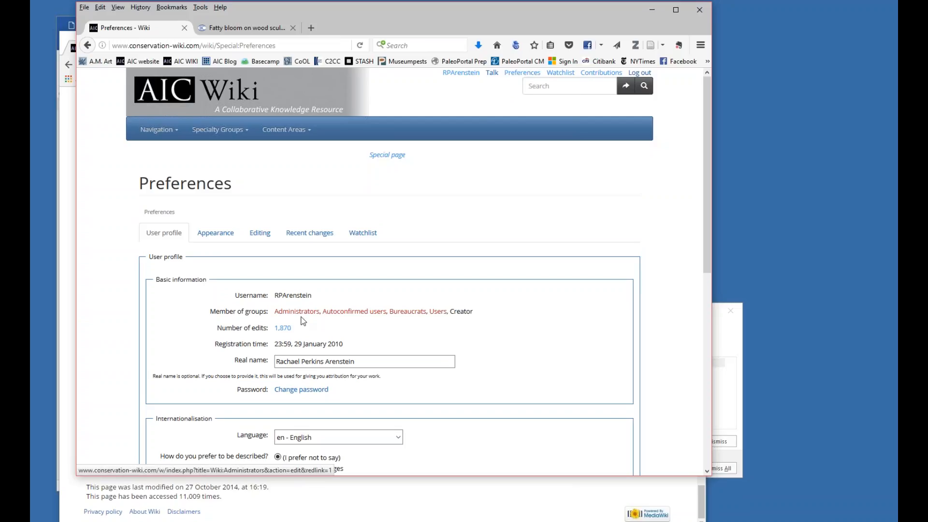
{"action": "scroll", "coordinate": [309, 256], "scroll_direction": "down", "scroll_amount": 5}
{"action": "scroll", "coordinate": [369, 427], "scroll_direction": "down", "scroll_amount": 3}
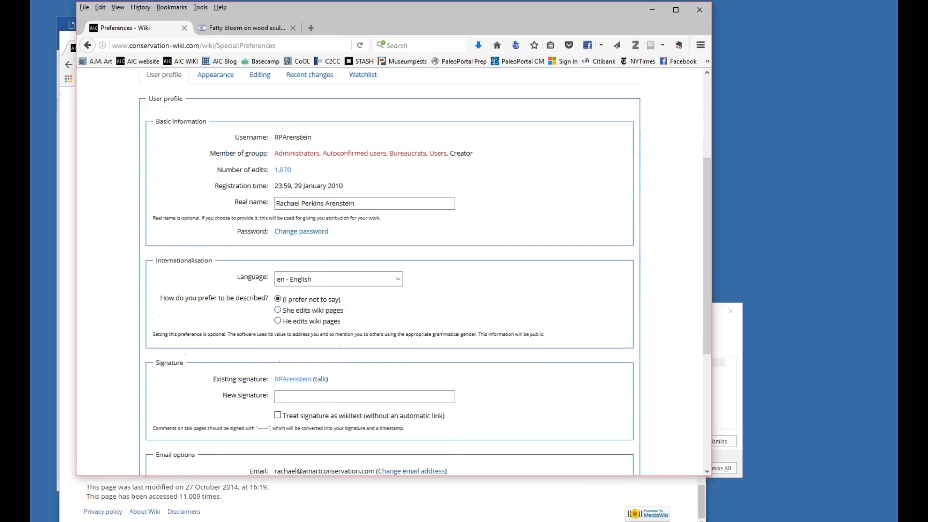
{"action": "scroll", "coordinate": [558, 312], "scroll_direction": "up", "scroll_amount": 8}
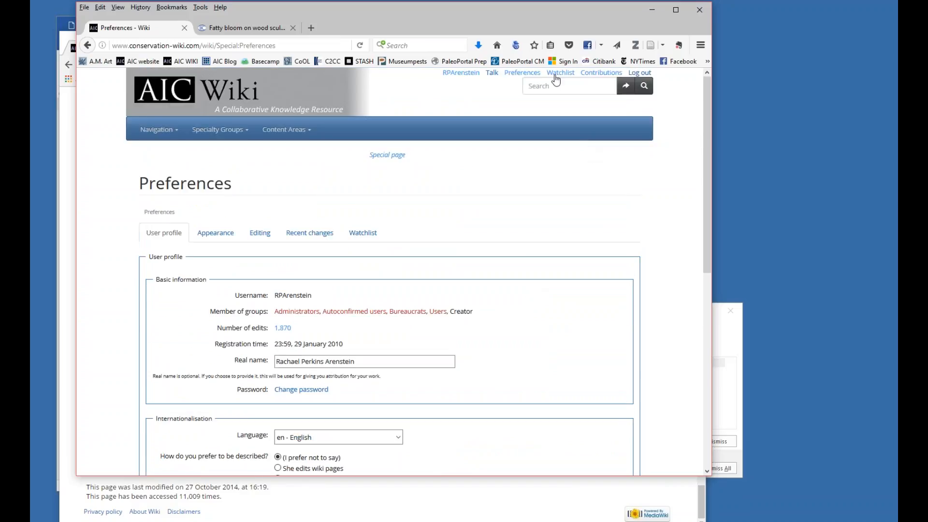
Return to the Current events page and read its Tip #9 Citations section along with the tips around it.
{"action": "left_click", "coordinate": [157, 130]}
{"action": "left_click", "coordinate": [160, 173]}
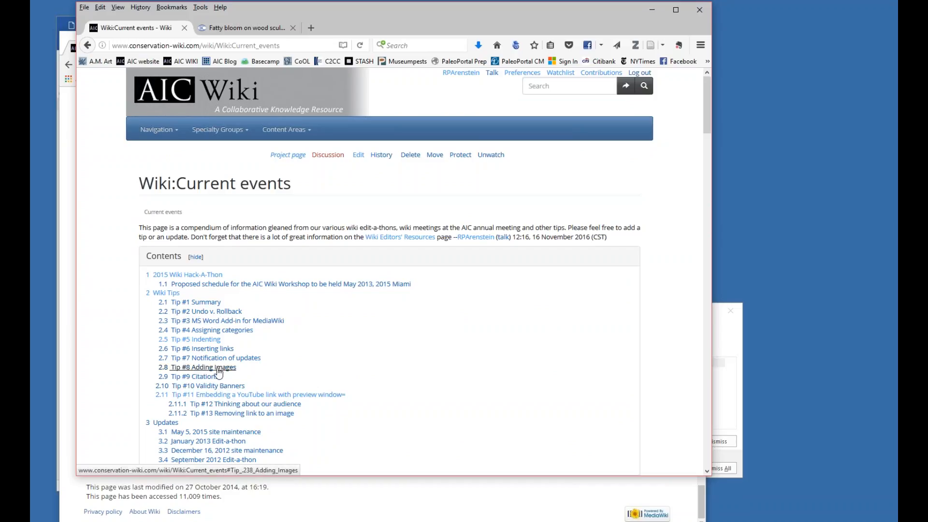
{"action": "left_click", "coordinate": [207, 382]}
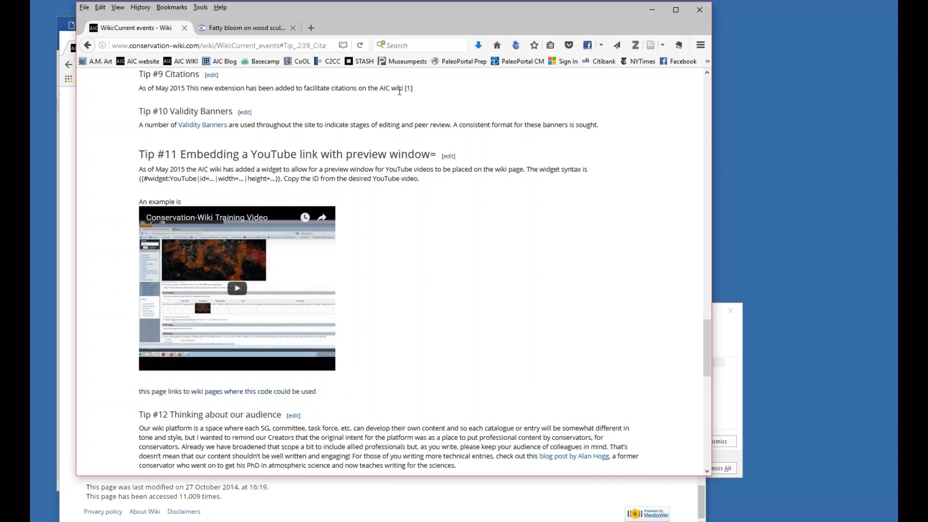
{"action": "scroll", "coordinate": [385, 162], "scroll_direction": "up", "scroll_amount": 1}
{"action": "scroll", "coordinate": [385, 163], "scroll_direction": "up", "scroll_amount": 3}
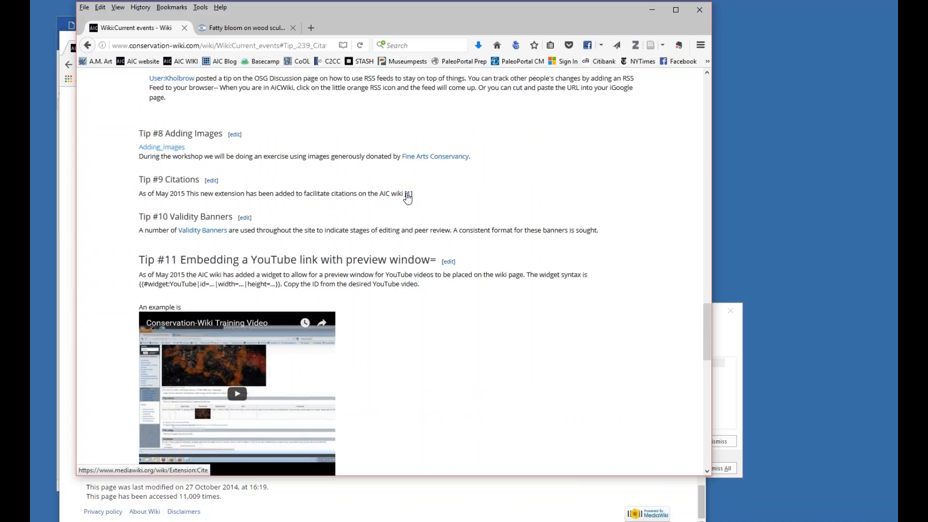
{"action": "scroll", "coordinate": [402, 218], "scroll_direction": "down", "scroll_amount": 5}
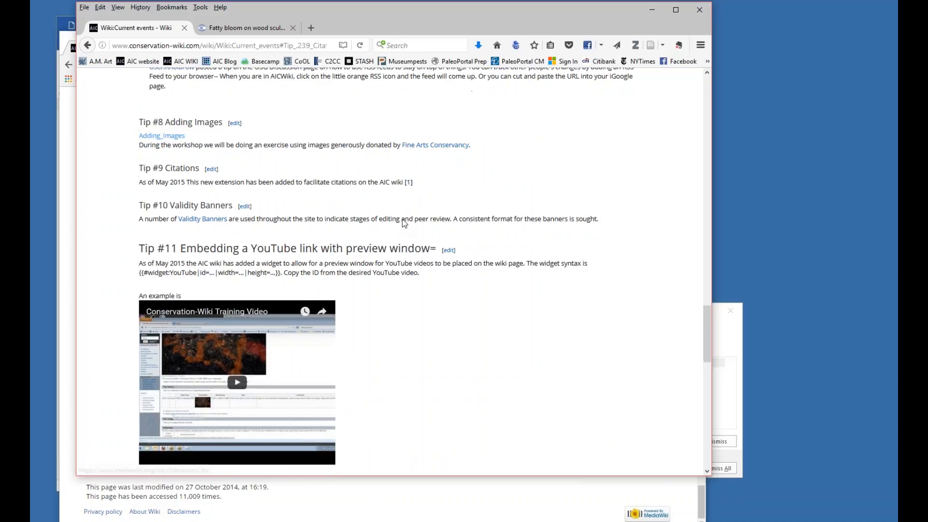
Look over the remaining tips and highlight the whole Tip #12 Thinking about our audience section, then clear the selection.
{"action": "scroll", "coordinate": [402, 218], "scroll_direction": "down", "scroll_amount": 2}
{"action": "scroll", "coordinate": [402, 218], "scroll_direction": "up", "scroll_amount": 3}
{"action": "scroll", "coordinate": [402, 218], "scroll_direction": "down", "scroll_amount": 4}
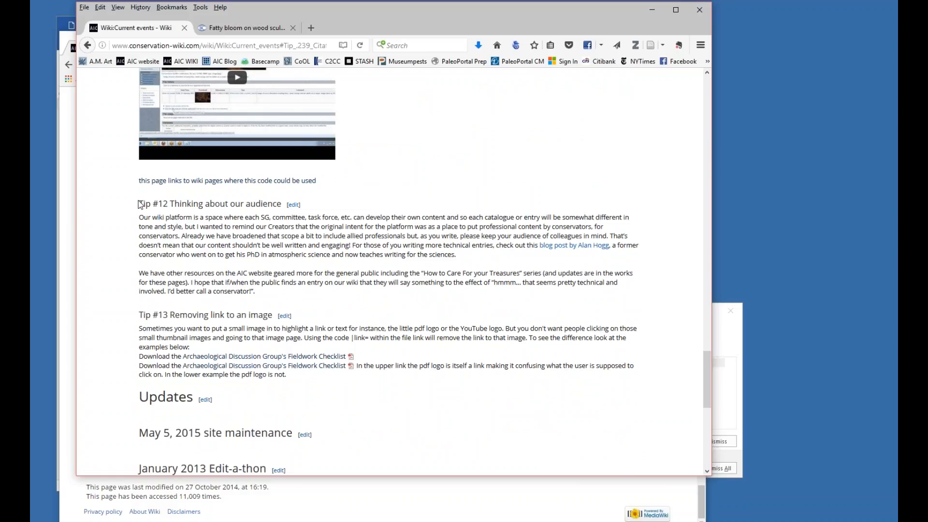
{"action": "left_click_drag", "start_coordinate": [140, 203], "coordinate": [286, 297]}
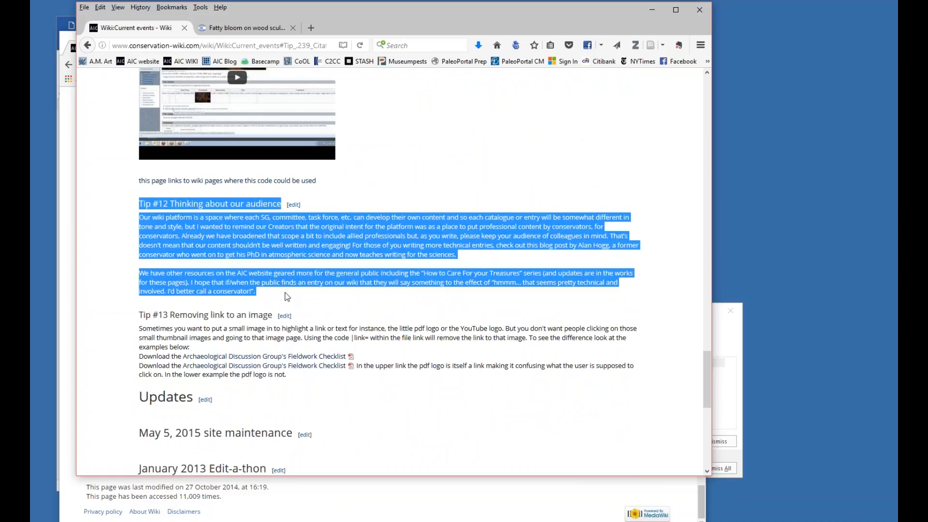
{"action": "left_click", "coordinate": [271, 281]}
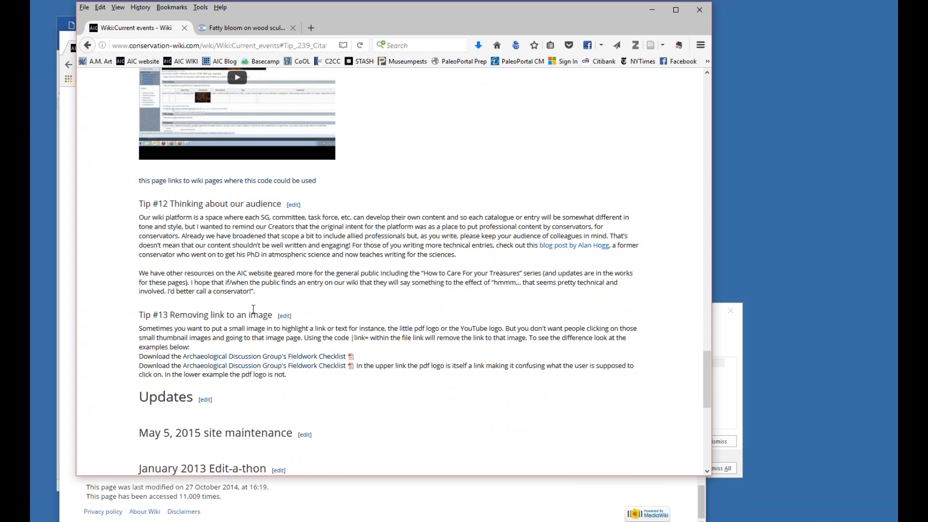
Go to the wiki's Main Page and look over the Getting Started section near its end.
{"action": "left_click_drag", "start_coordinate": [708, 382], "coordinate": [705, 253]}
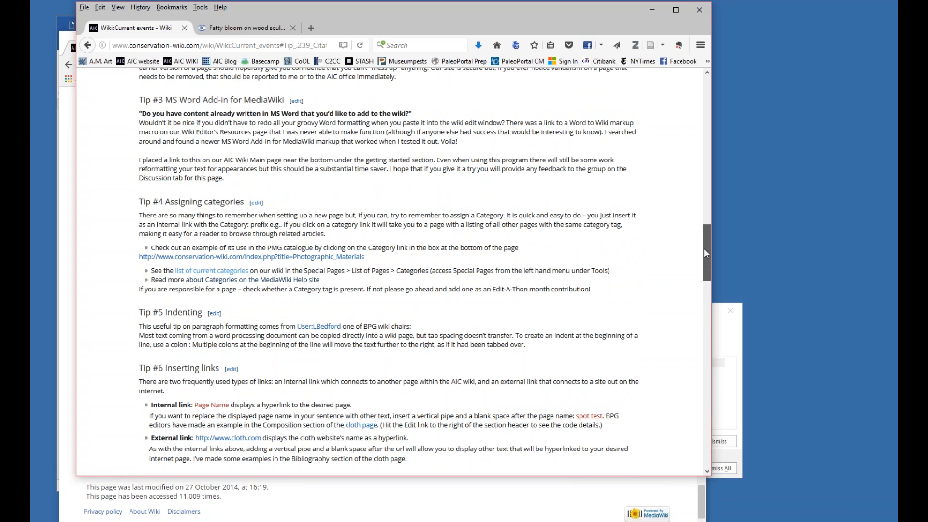
{"action": "left_click_drag", "start_coordinate": [703, 248], "coordinate": [712, 89]}
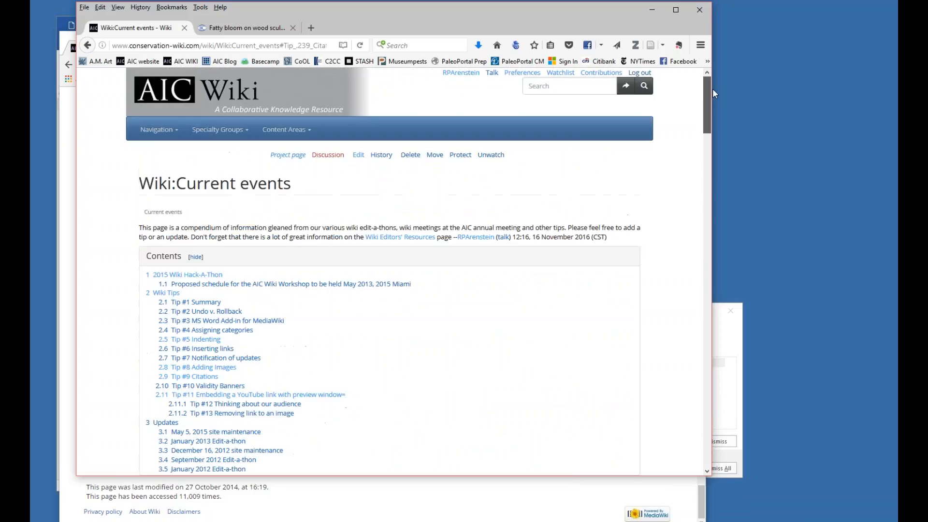
{"action": "left_click", "coordinate": [159, 129]}
{"action": "left_click", "coordinate": [146, 147]}
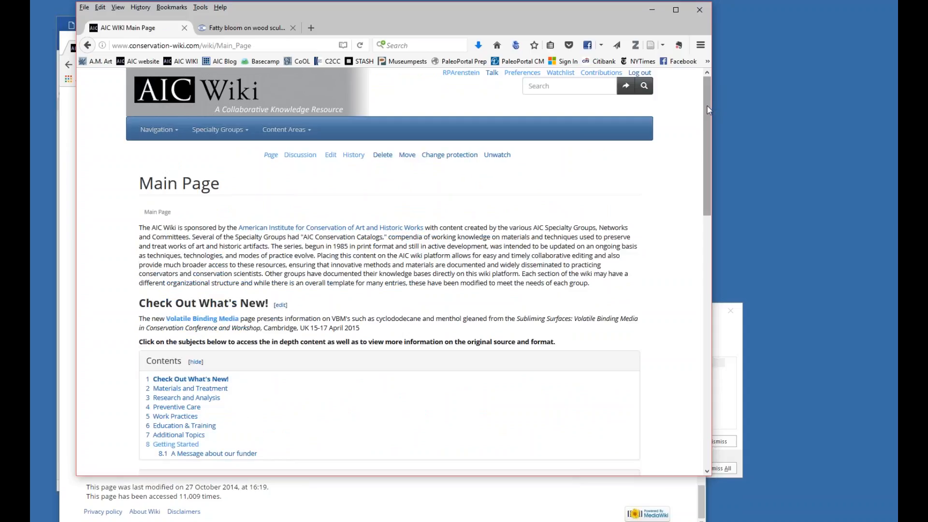
{"action": "left_click_drag", "start_coordinate": [705, 107], "coordinate": [716, 366]}
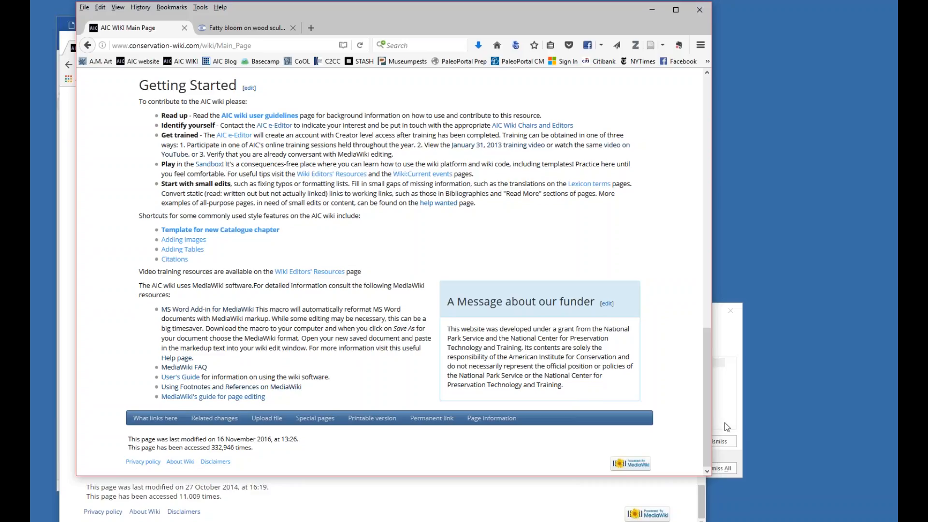
{"action": "left_click_drag", "start_coordinate": [706, 436], "coordinate": [711, 139]}
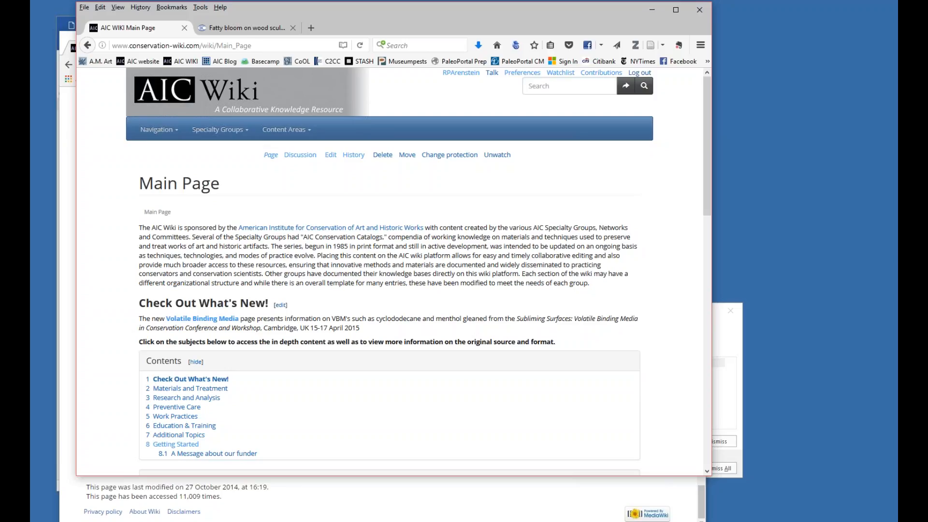
Shift the browser window aside and open the Paintings page from the Main Page's Materials and Treatment list to view its contents list.
{"action": "left_click_drag", "start_coordinate": [342, 8], "coordinate": [381, 1]}
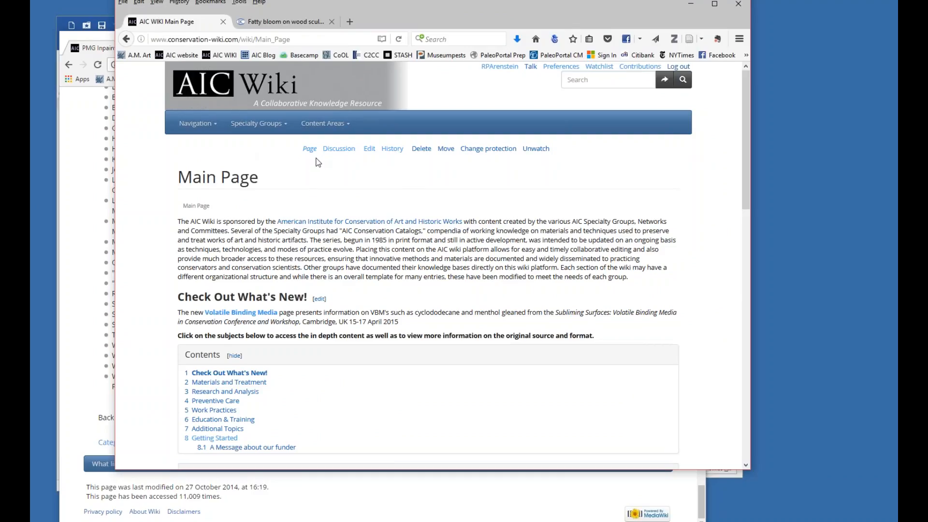
{"action": "scroll", "coordinate": [332, 190], "scroll_direction": "down", "scroll_amount": 8}
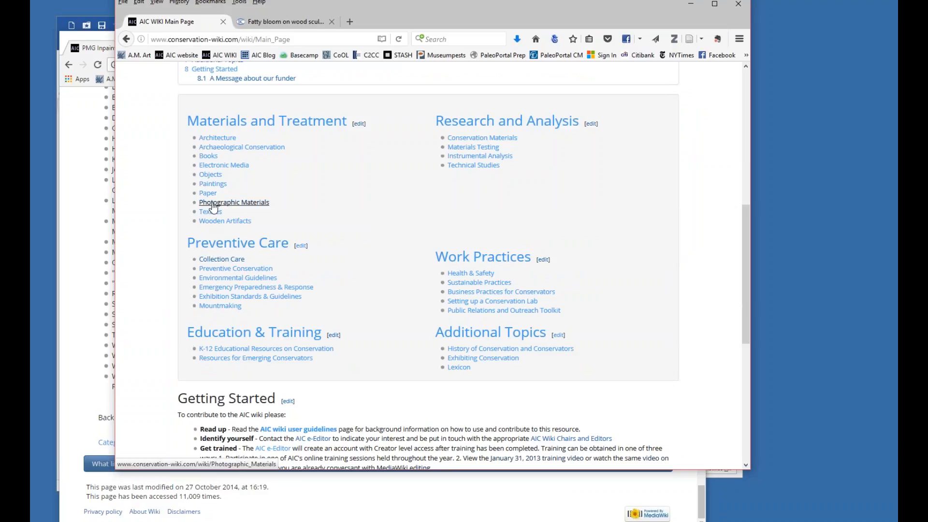
{"action": "left_click", "coordinate": [216, 187]}
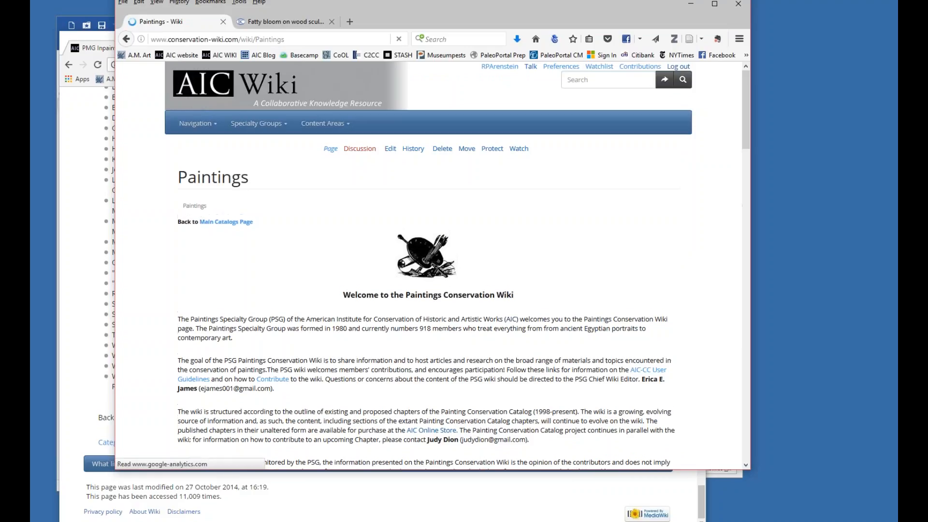
{"action": "scroll", "coordinate": [477, 191], "scroll_direction": "down", "scroll_amount": 5}
{"action": "scroll", "coordinate": [429, 265], "scroll_direction": "down", "scroll_amount": 7}
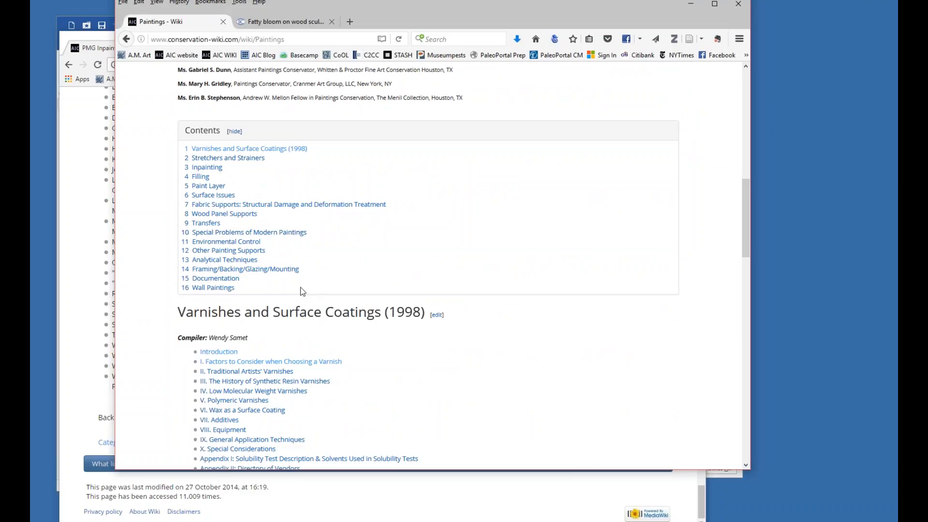
Examine how the Paintings page lists its chapters, comparing the contents list with the Varnishes and Surface Coatings (1998) links.
{"action": "scroll", "coordinate": [354, 257], "scroll_direction": "down", "scroll_amount": 2}
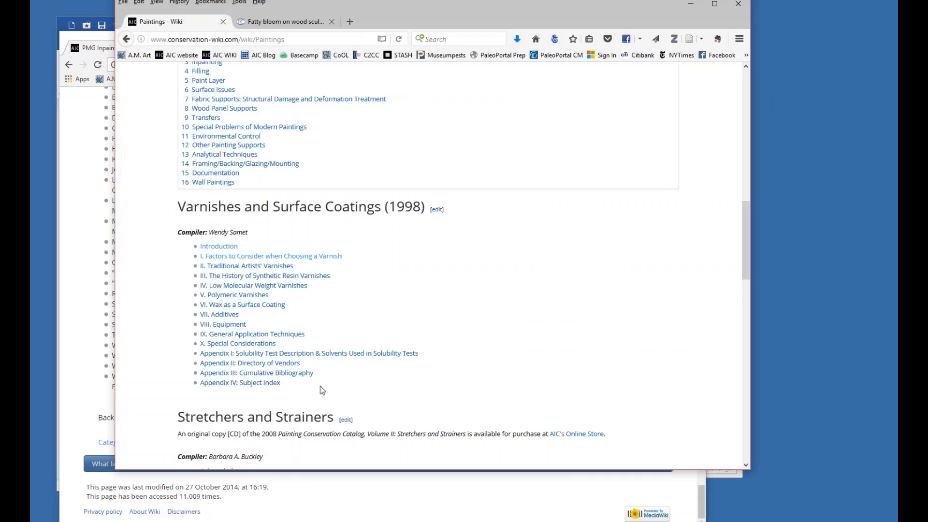
{"action": "scroll", "coordinate": [319, 386], "scroll_direction": "down", "scroll_amount": 2}
{"action": "scroll", "coordinate": [313, 325], "scroll_direction": "up", "scroll_amount": 2}
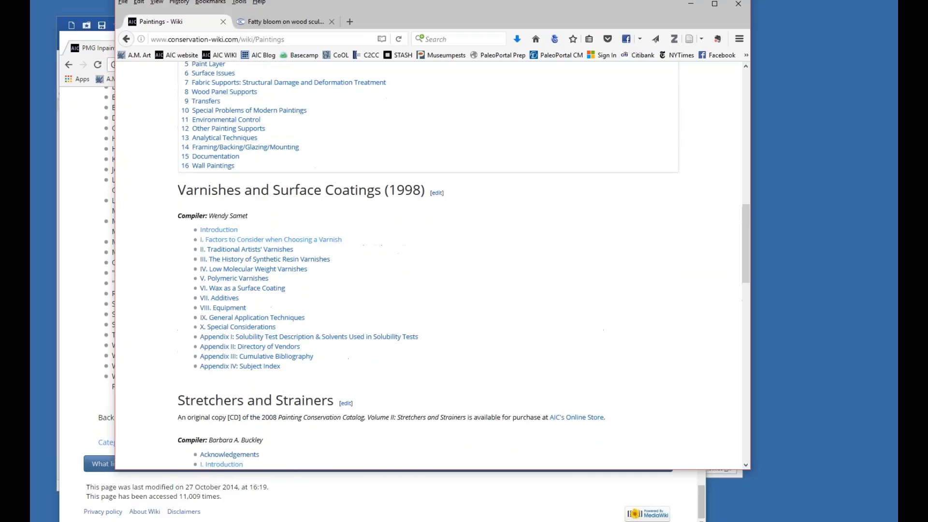
{"action": "scroll", "coordinate": [469, 152], "scroll_direction": "up", "scroll_amount": 5}
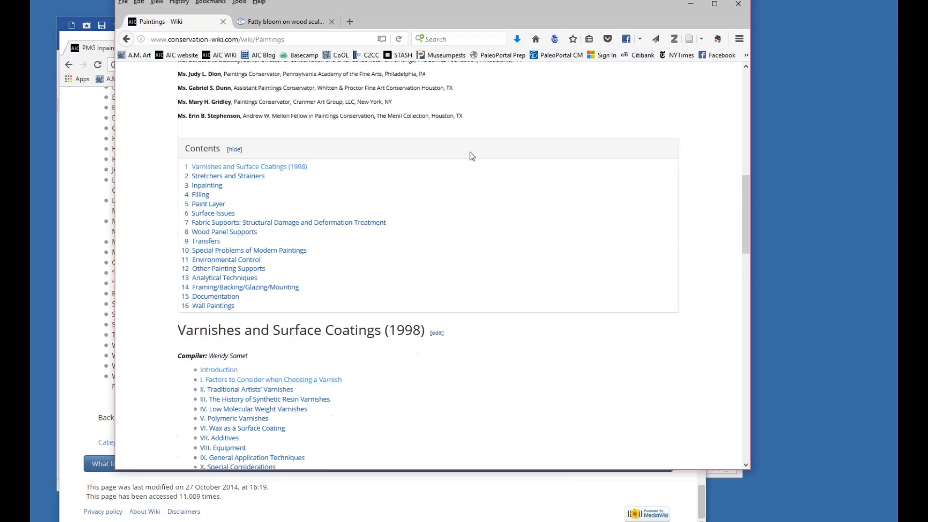
{"action": "scroll", "coordinate": [470, 155], "scroll_direction": "down", "scroll_amount": 3}
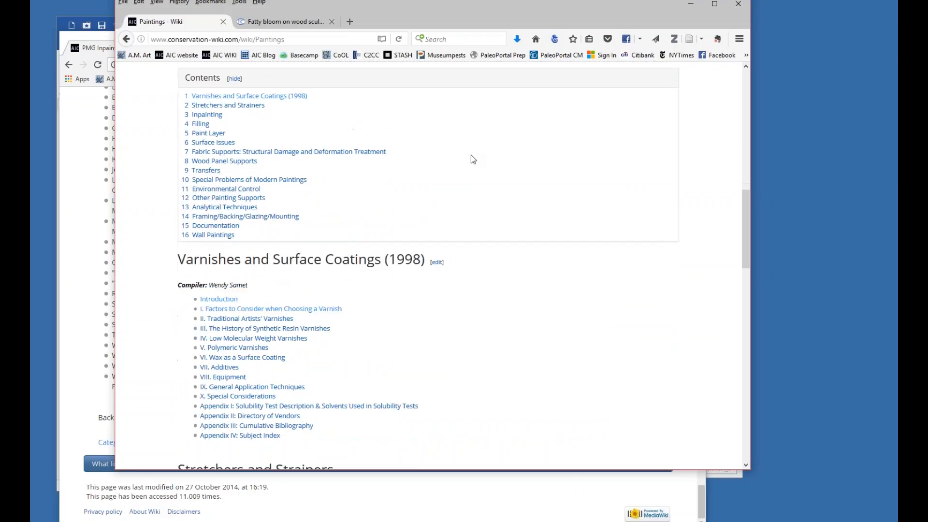
{"action": "scroll", "coordinate": [632, 183], "scroll_direction": "up", "scroll_amount": 12}
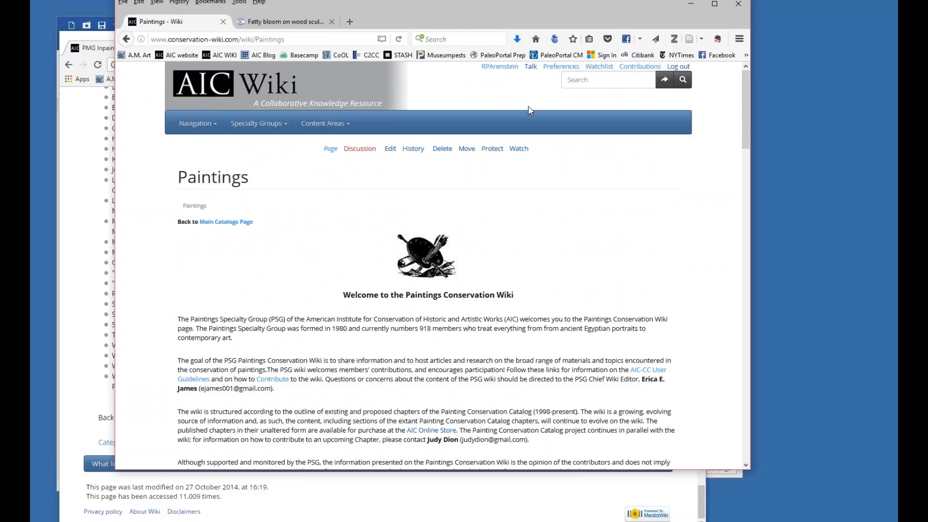
Open the Stretchers and Strainers section of the Paintings page for editing.
{"action": "left_click_drag", "start_coordinate": [742, 114], "coordinate": [756, 308]}
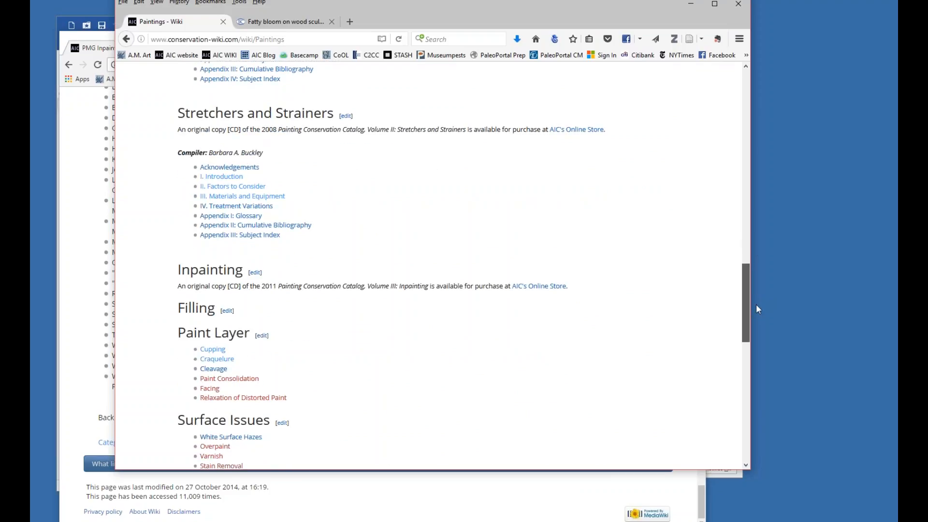
{"action": "mouse_move", "coordinate": [756, 308]}
{"action": "left_mouse_down"}
{"action": "mouse_move", "coordinate": [756, 295]}
{"action": "mouse_move", "coordinate": [756, 314]}
{"action": "left_mouse_up"}
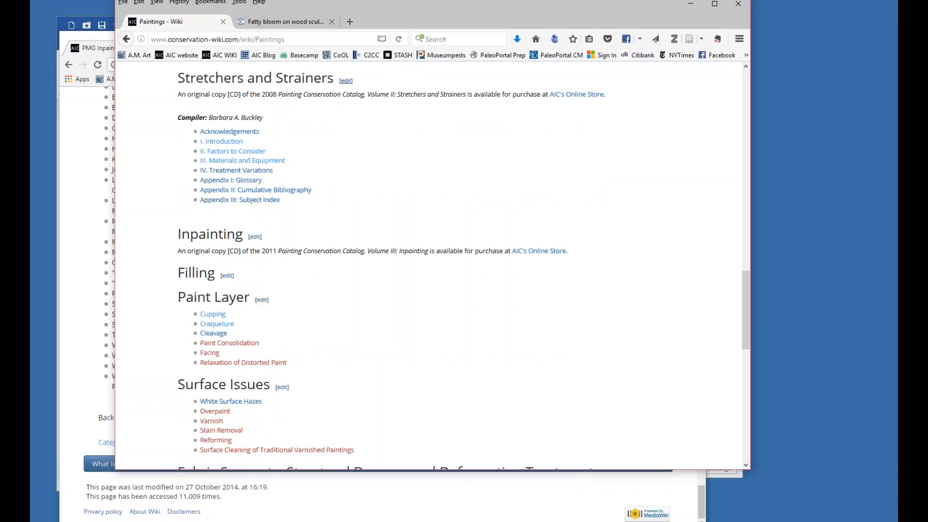
{"action": "left_click", "coordinate": [346, 80]}
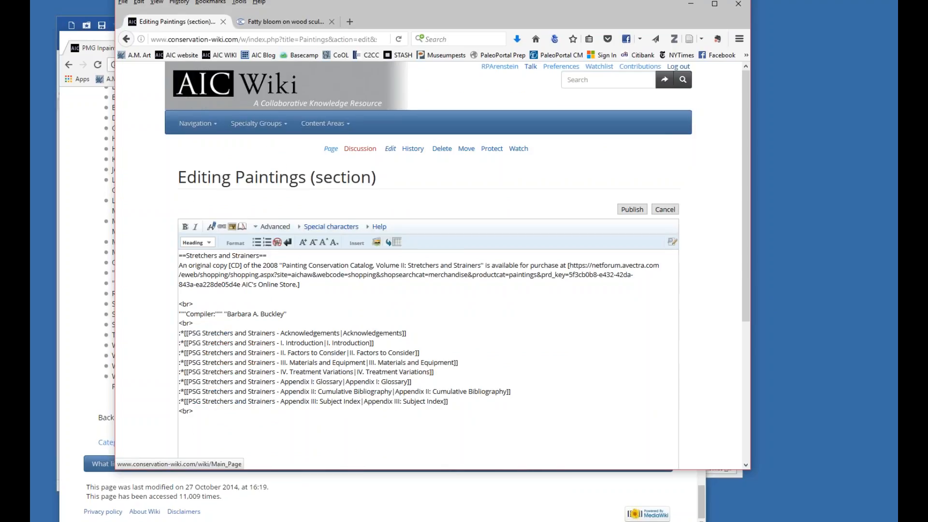
{"action": "left_click_drag", "start_coordinate": [747, 278], "coordinate": [744, 355]}
Add a bulleted link to "PSG Stretchers and Strainers - Appendix IV: Subject TBD" below the Appendix III line and preview the section.
{"action": "left_click", "coordinate": [456, 287]}
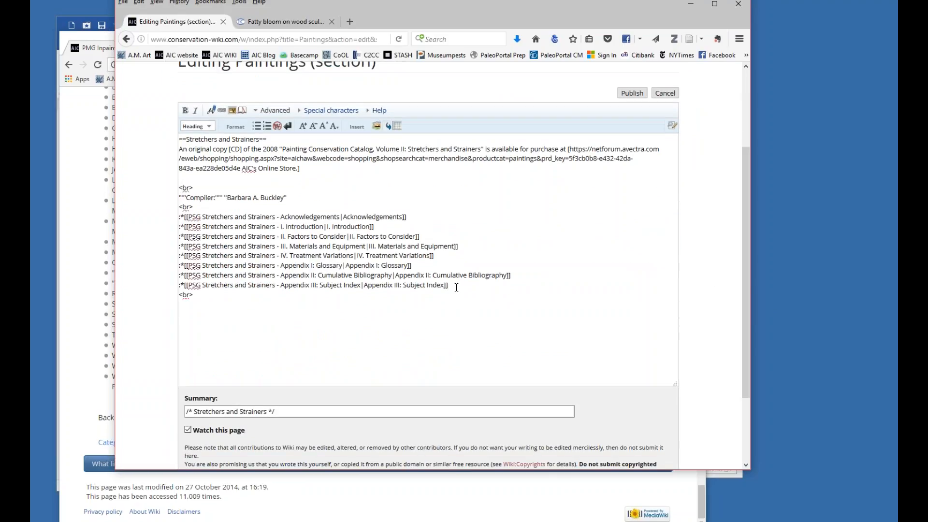
{"action": "key", "text": "Return"}
{"action": "type", "text": "[[PSG Stretchers and Str"}
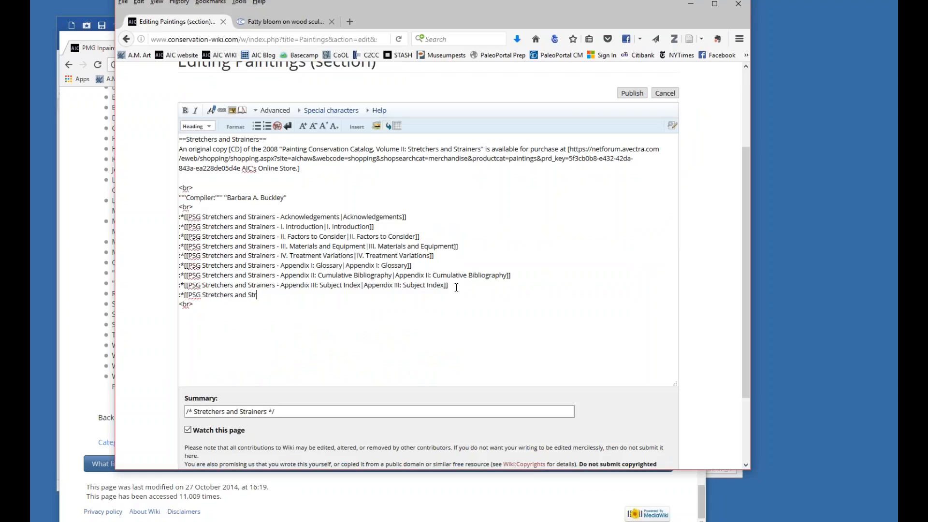
{"action": "type", "text": "ainers - Appendix IV: Subject TBD]]"}
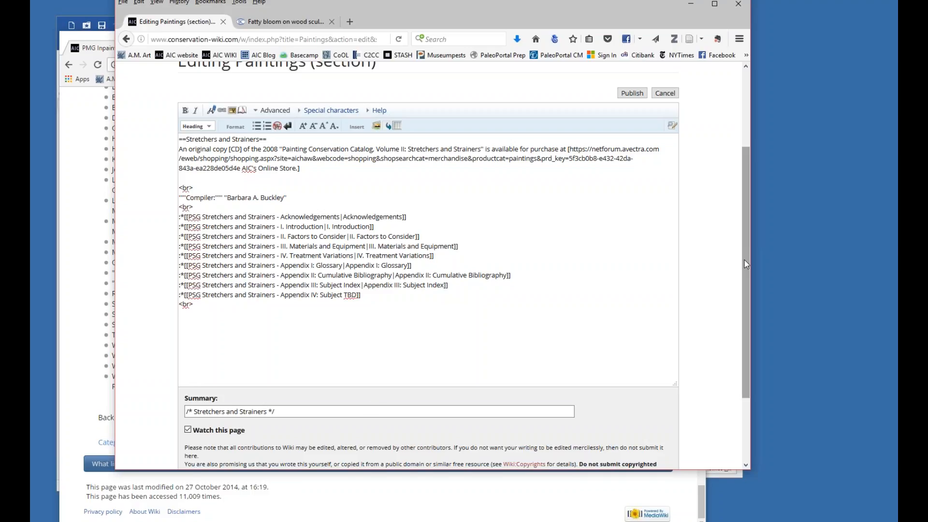
{"action": "left_click_drag", "start_coordinate": [744, 261], "coordinate": [743, 325]}
{"action": "left_click", "coordinate": [266, 395]}
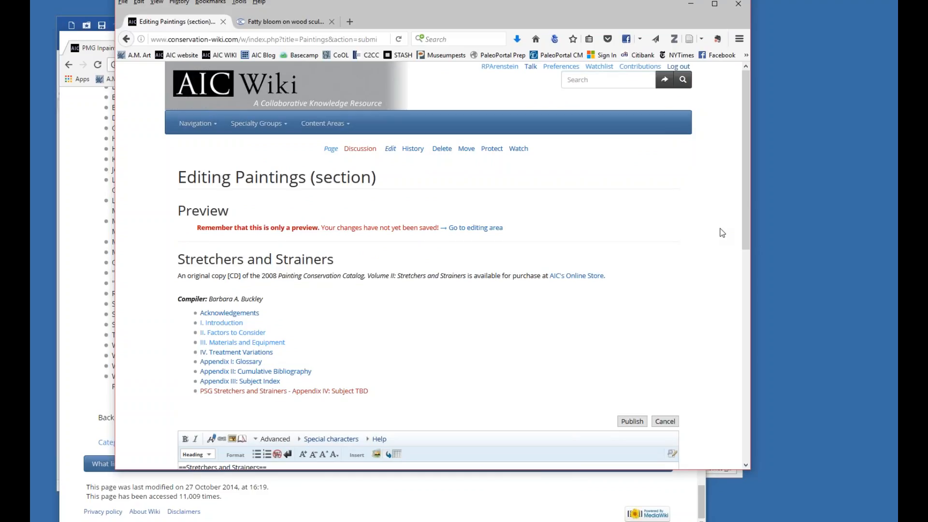
Examine the Appendix III link's markup, highlighting the full page name before the pipe and the display text after it.
{"action": "mouse_move", "coordinate": [747, 237]}
{"action": "left_mouse_down"}
{"action": "mouse_move", "coordinate": [731, 376]}
{"action": "mouse_move", "coordinate": [735, 333]}
{"action": "left_mouse_up"}
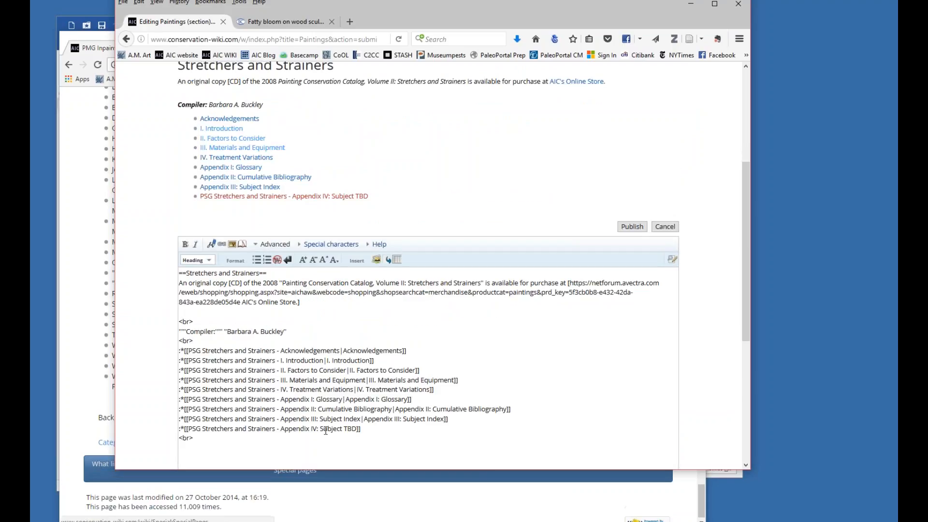
{"action": "left_click", "coordinate": [363, 418]}
{"action": "left_click_drag", "start_coordinate": [358, 419], "coordinate": [188, 418]}
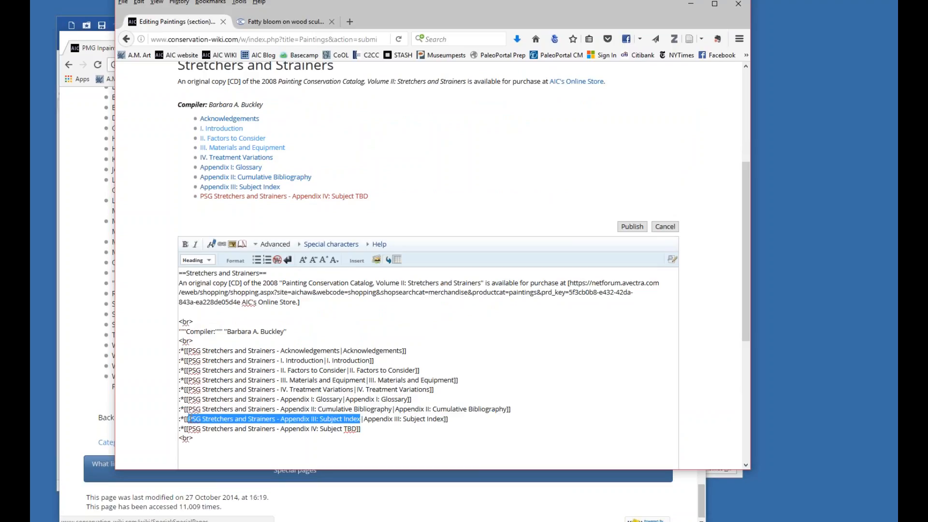
{"action": "left_click_drag", "start_coordinate": [363, 419], "coordinate": [444, 419]}
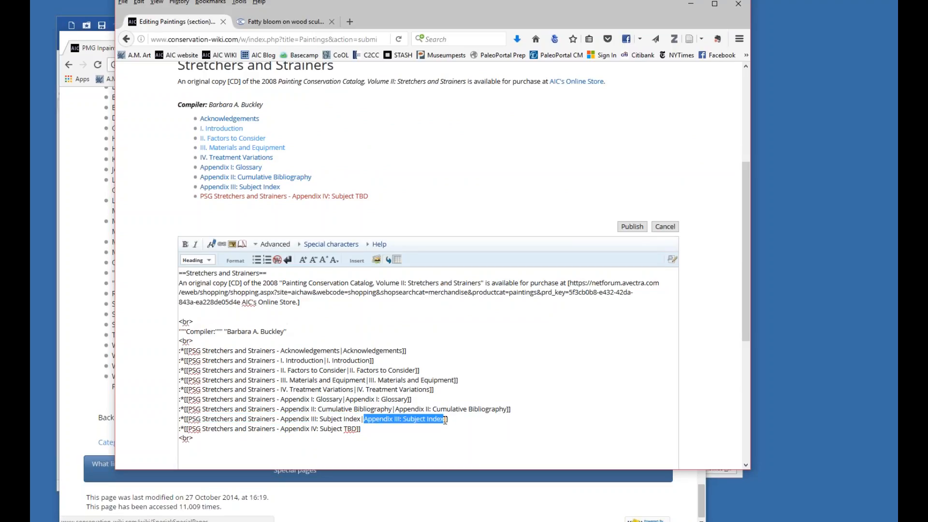
{"action": "left_click", "coordinate": [272, 418]}
{"action": "left_click_drag", "start_coordinate": [360, 419], "coordinate": [188, 419]}
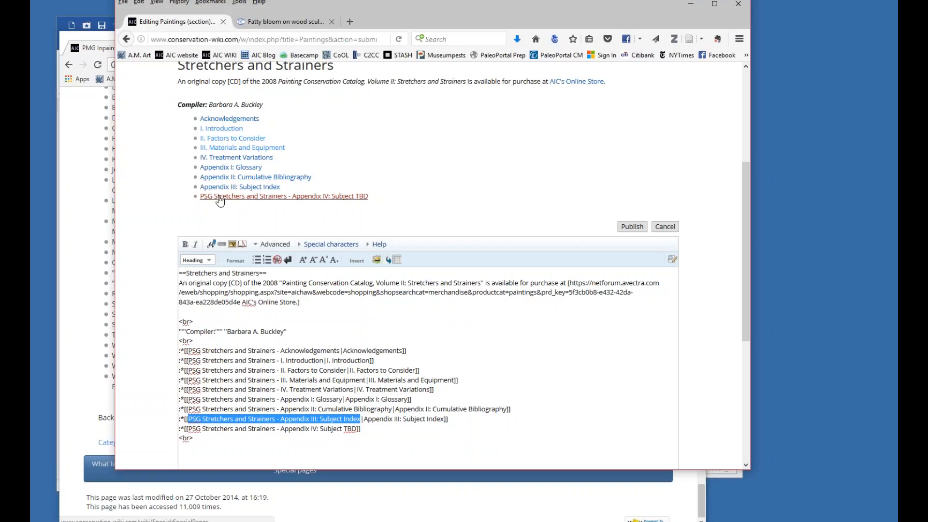
Give the new Appendix IV link the display text "Appendix IV: Subject TBD" after a pipe and preview the section again.
{"action": "left_click", "coordinate": [357, 429]}
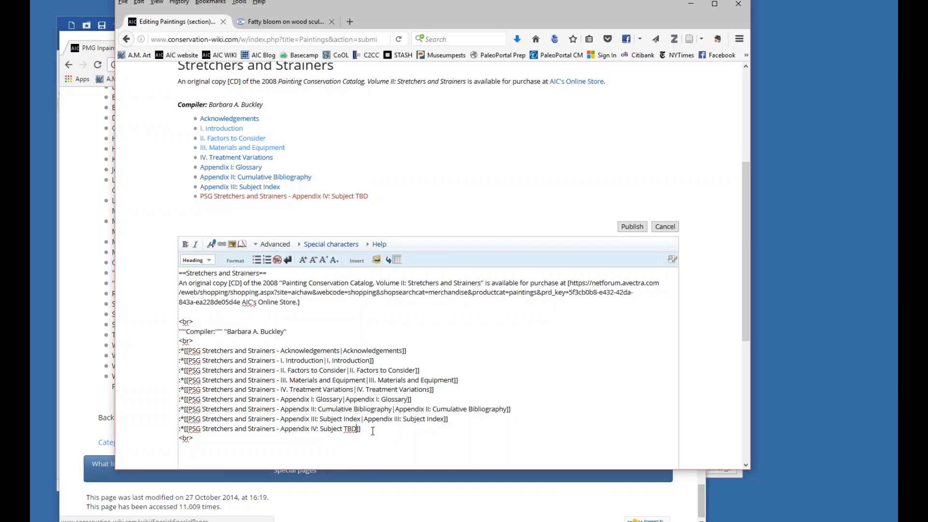
{"action": "type", "text": "TBD|"}
{"action": "type", "text": "Spp"}
{"action": "key", "text": "BackSpace"}
{"action": "key", "text": "BackSpace"}
{"action": "key", "text": "BackSpace"}
{"action": "type", "text": "Appendix IV: Subject TBD"}
{"action": "left_click_drag", "start_coordinate": [746, 330], "coordinate": [738, 411]}
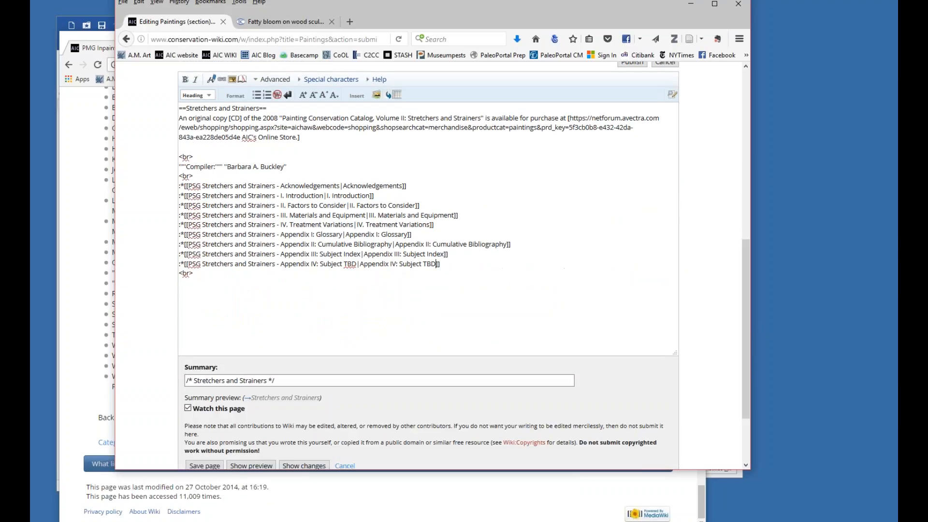
{"action": "left_click", "coordinate": [249, 465]}
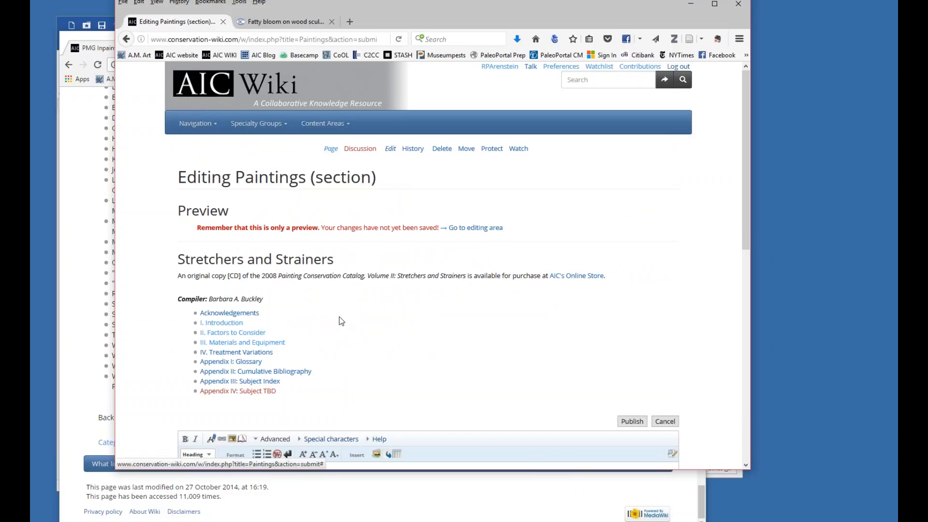
Delete the Appendix IV link line and leave the editor for the Paintings page without saving.
{"action": "left_click_drag", "start_coordinate": [744, 199], "coordinate": [737, 295]}
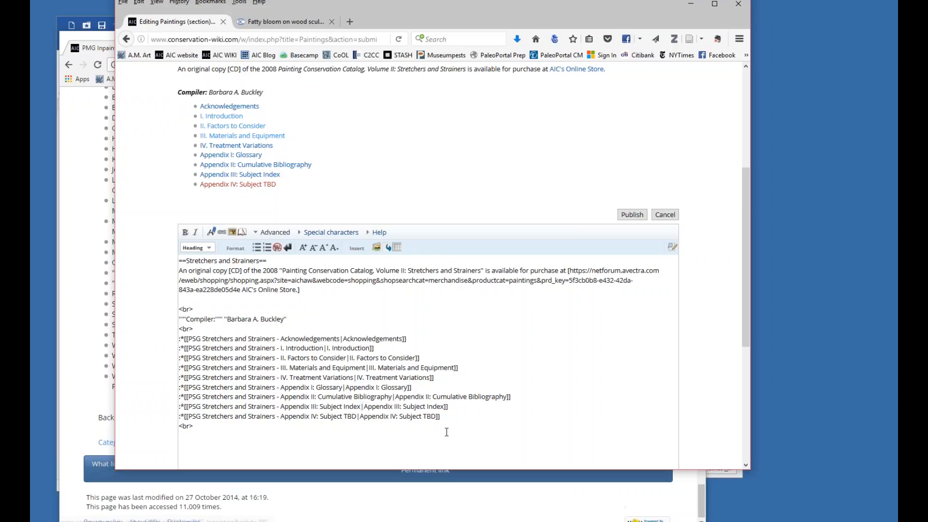
{"action": "left_click_drag", "start_coordinate": [441, 416], "coordinate": [165, 414]}
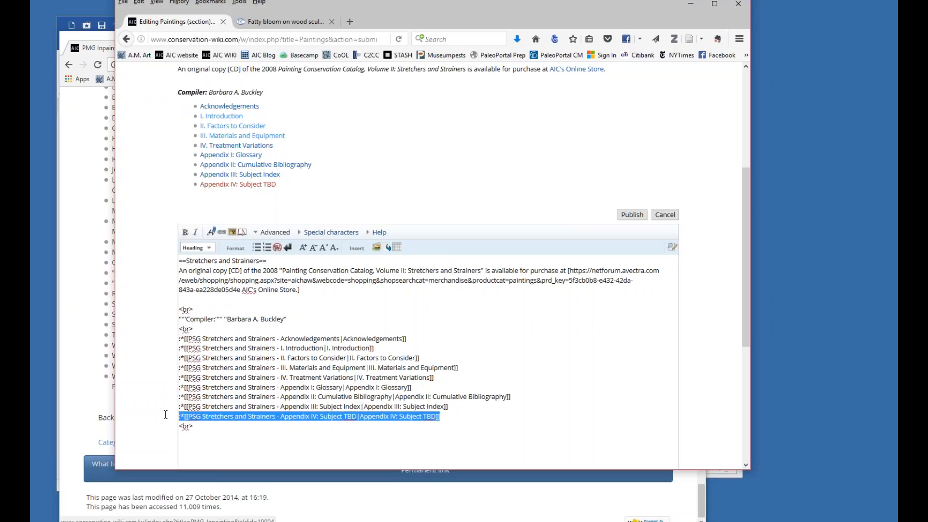
{"action": "key", "text": "Delete"}
{"action": "key", "text": "Delete"}
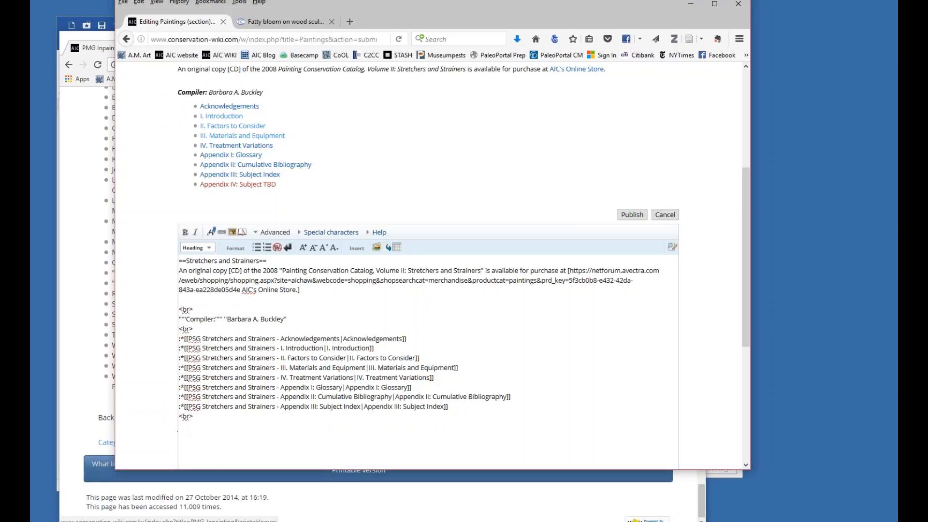
{"action": "scroll", "coordinate": [372, 317], "scroll_direction": "down", "scroll_amount": 5}
{"action": "left_click", "coordinate": [251, 377]}
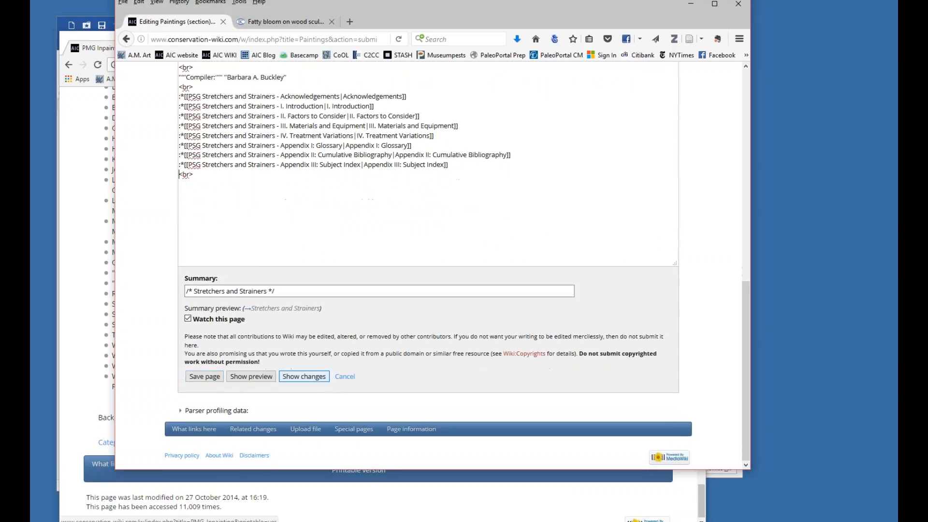
{"action": "scroll", "coordinate": [290, 144], "scroll_direction": "up", "scroll_amount": 4}
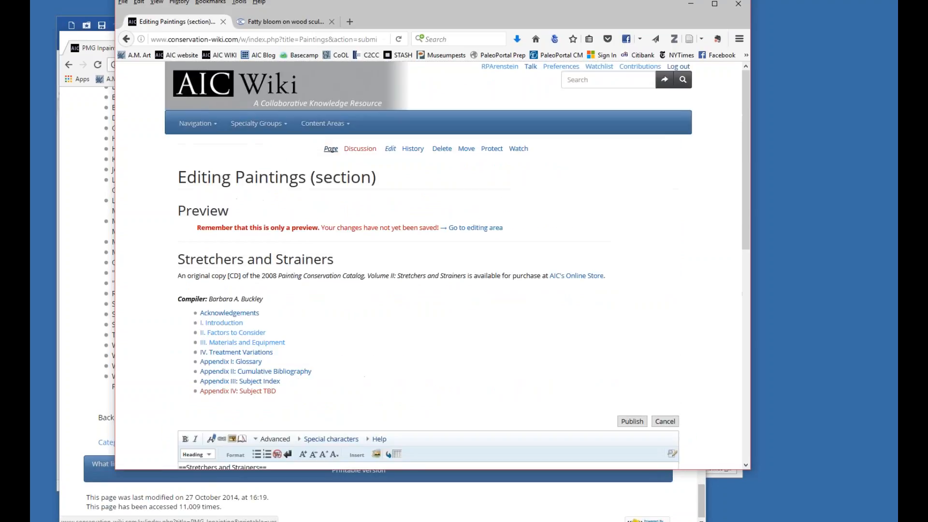
{"action": "left_click", "coordinate": [330, 148]}
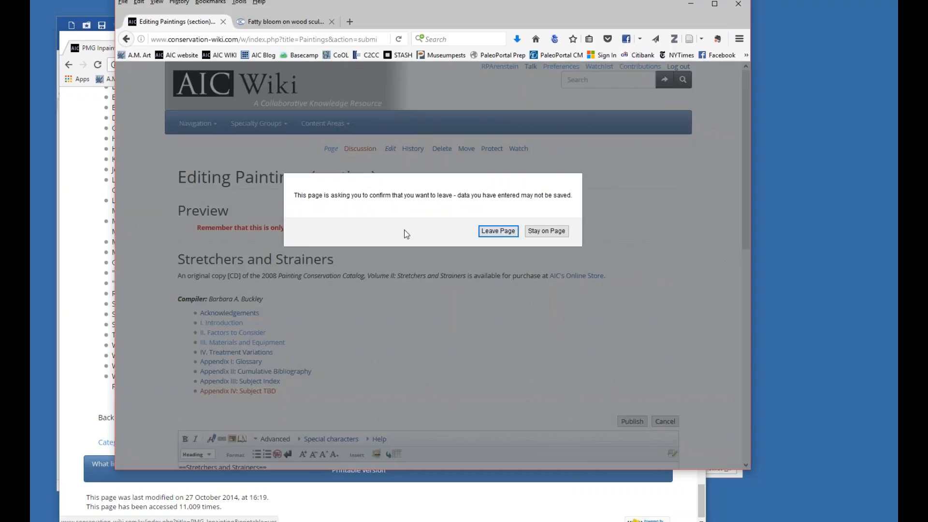
{"action": "left_click", "coordinate": [506, 231]}
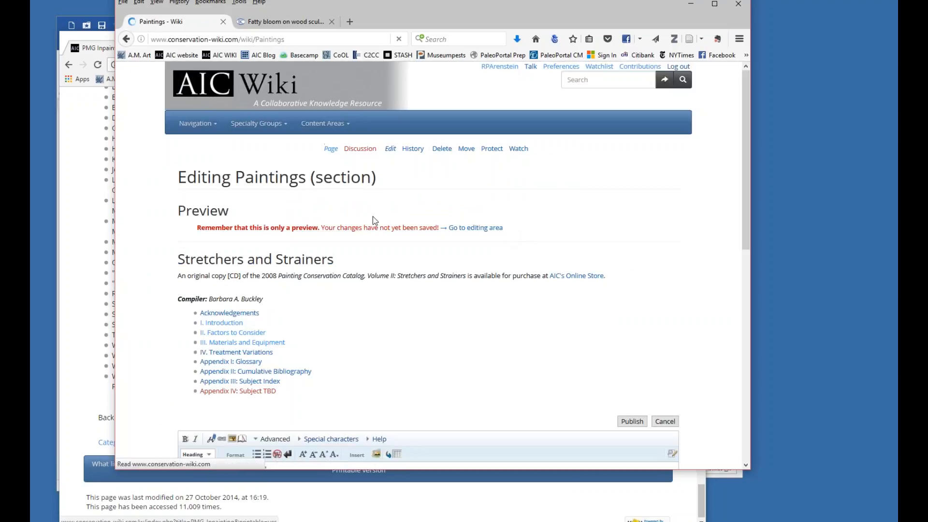
Look over the Varnishes and Surface Coatings and Stretchers and Strainers link lists, and return to the beginning of the Paintings page.
{"action": "scroll", "coordinate": [372, 216], "scroll_direction": "down", "scroll_amount": 3}
{"action": "scroll", "coordinate": [373, 216], "scroll_direction": "down", "scroll_amount": 20}
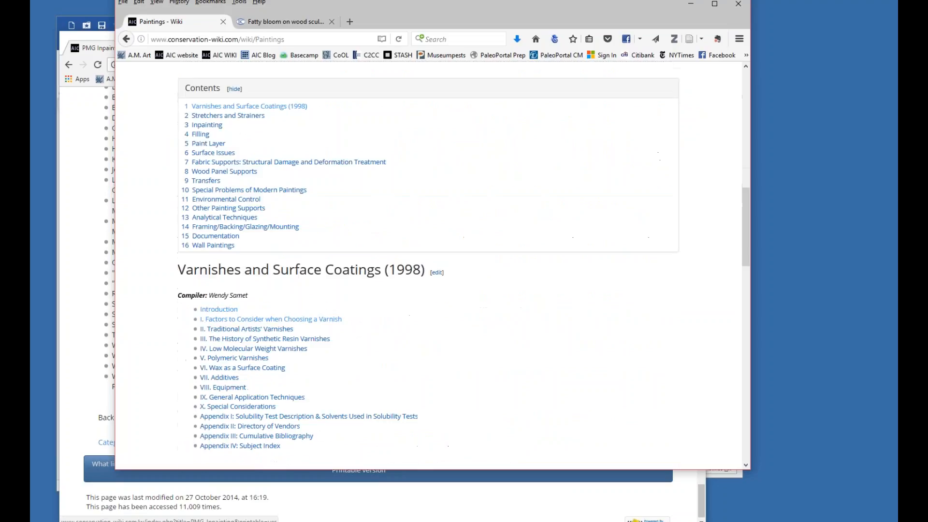
{"action": "scroll", "coordinate": [274, 299], "scroll_direction": "down", "scroll_amount": 1}
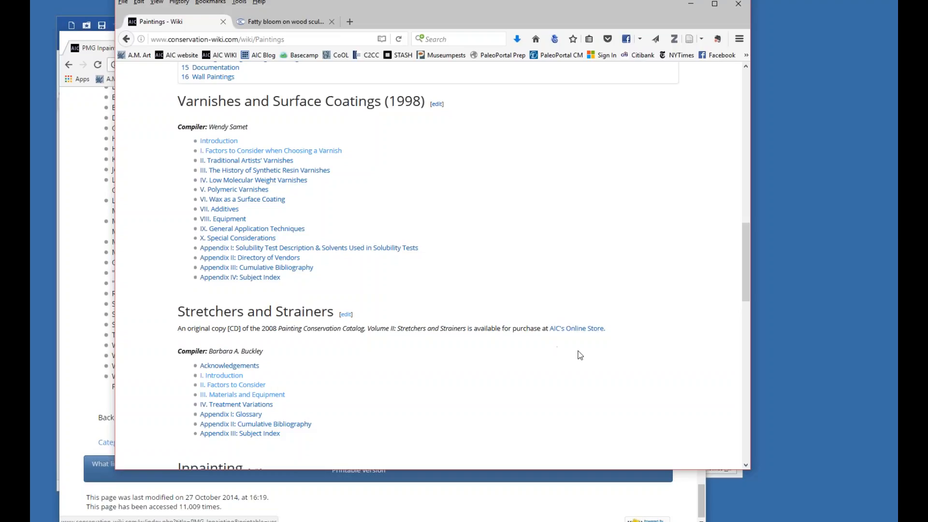
{"action": "left_click_drag", "start_coordinate": [745, 266], "coordinate": [758, 109]}
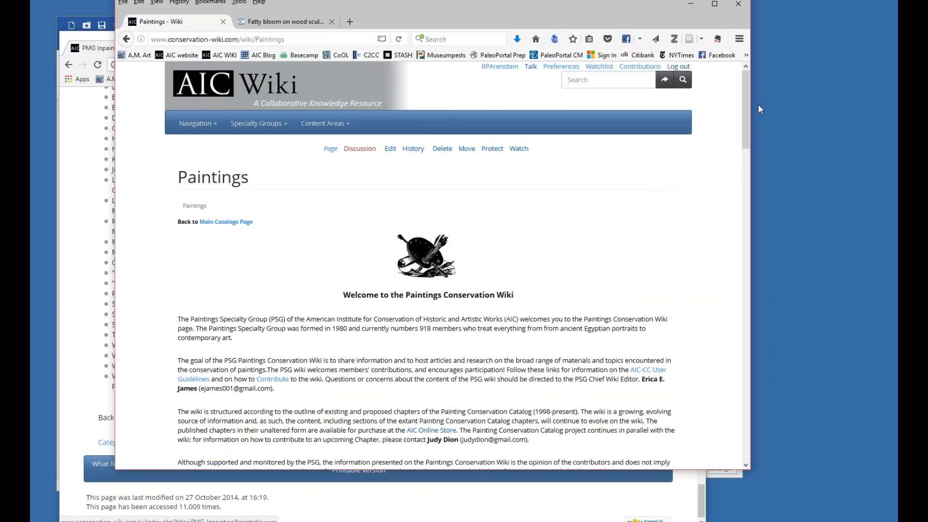